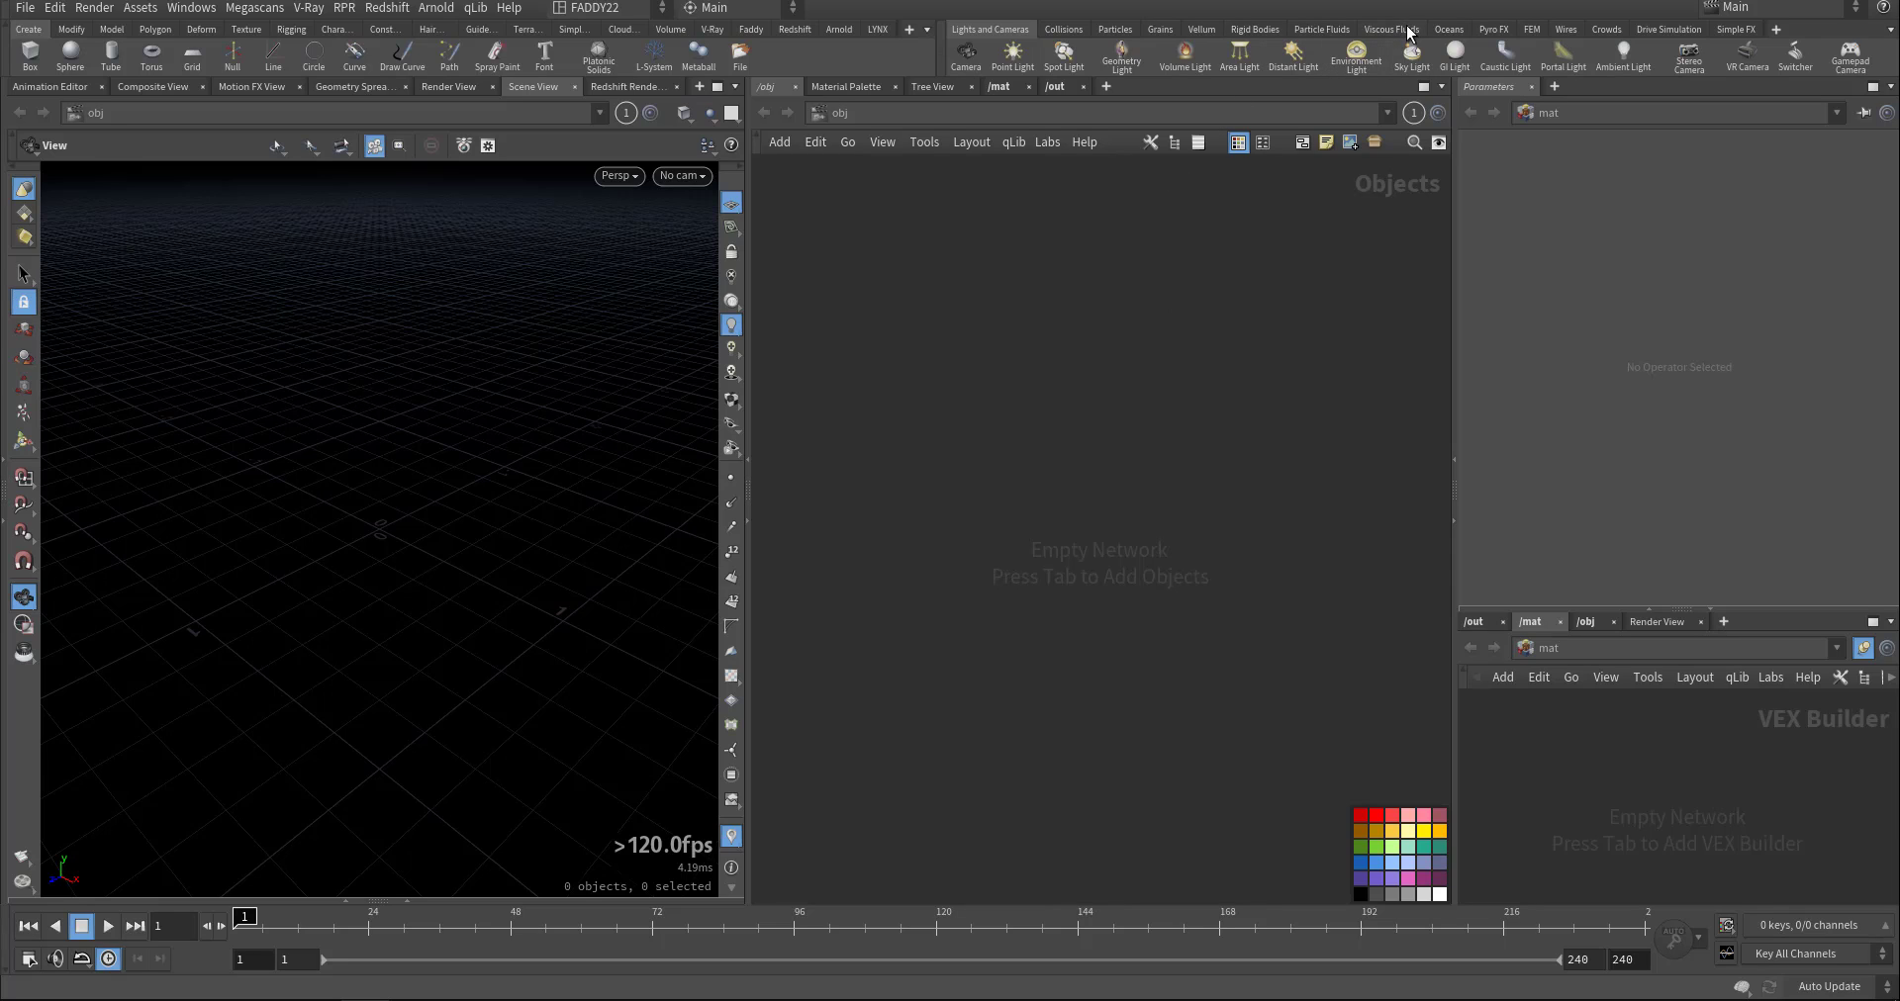
Launch the Ground Explosion tool from the Pyro FX shelf.
click(1488, 29)
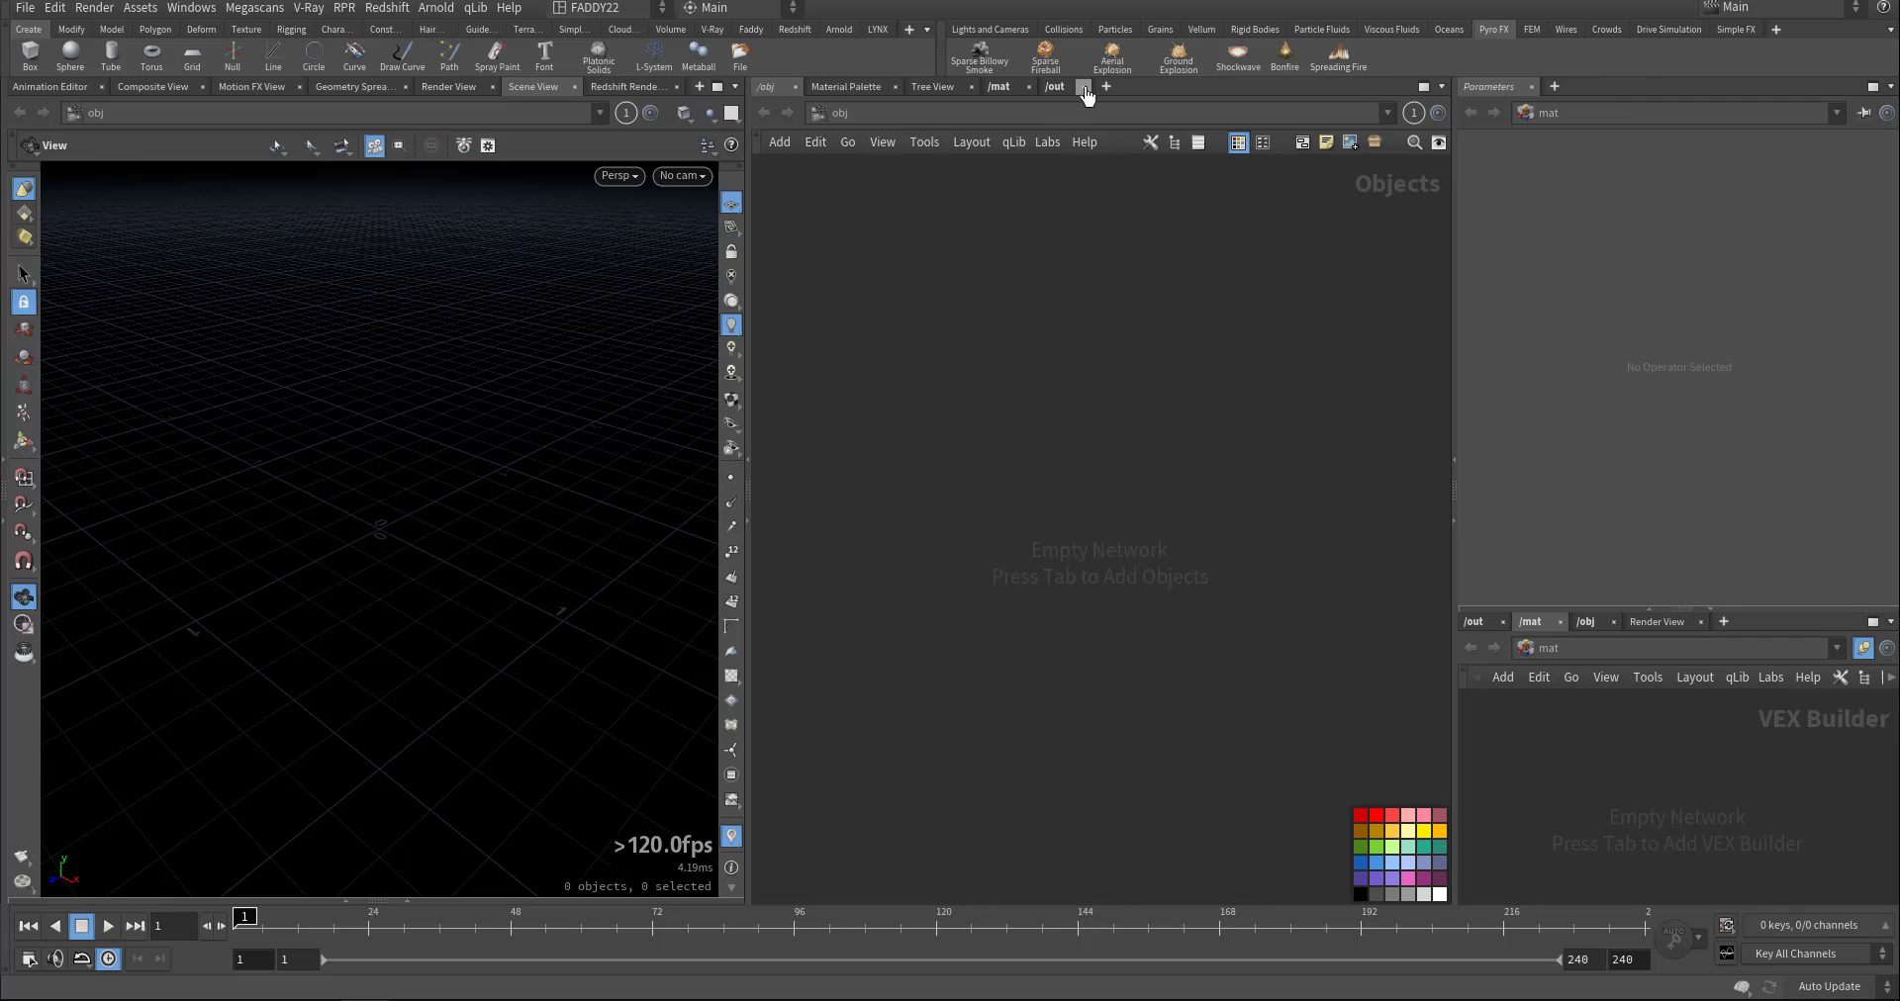
click(1179, 59)
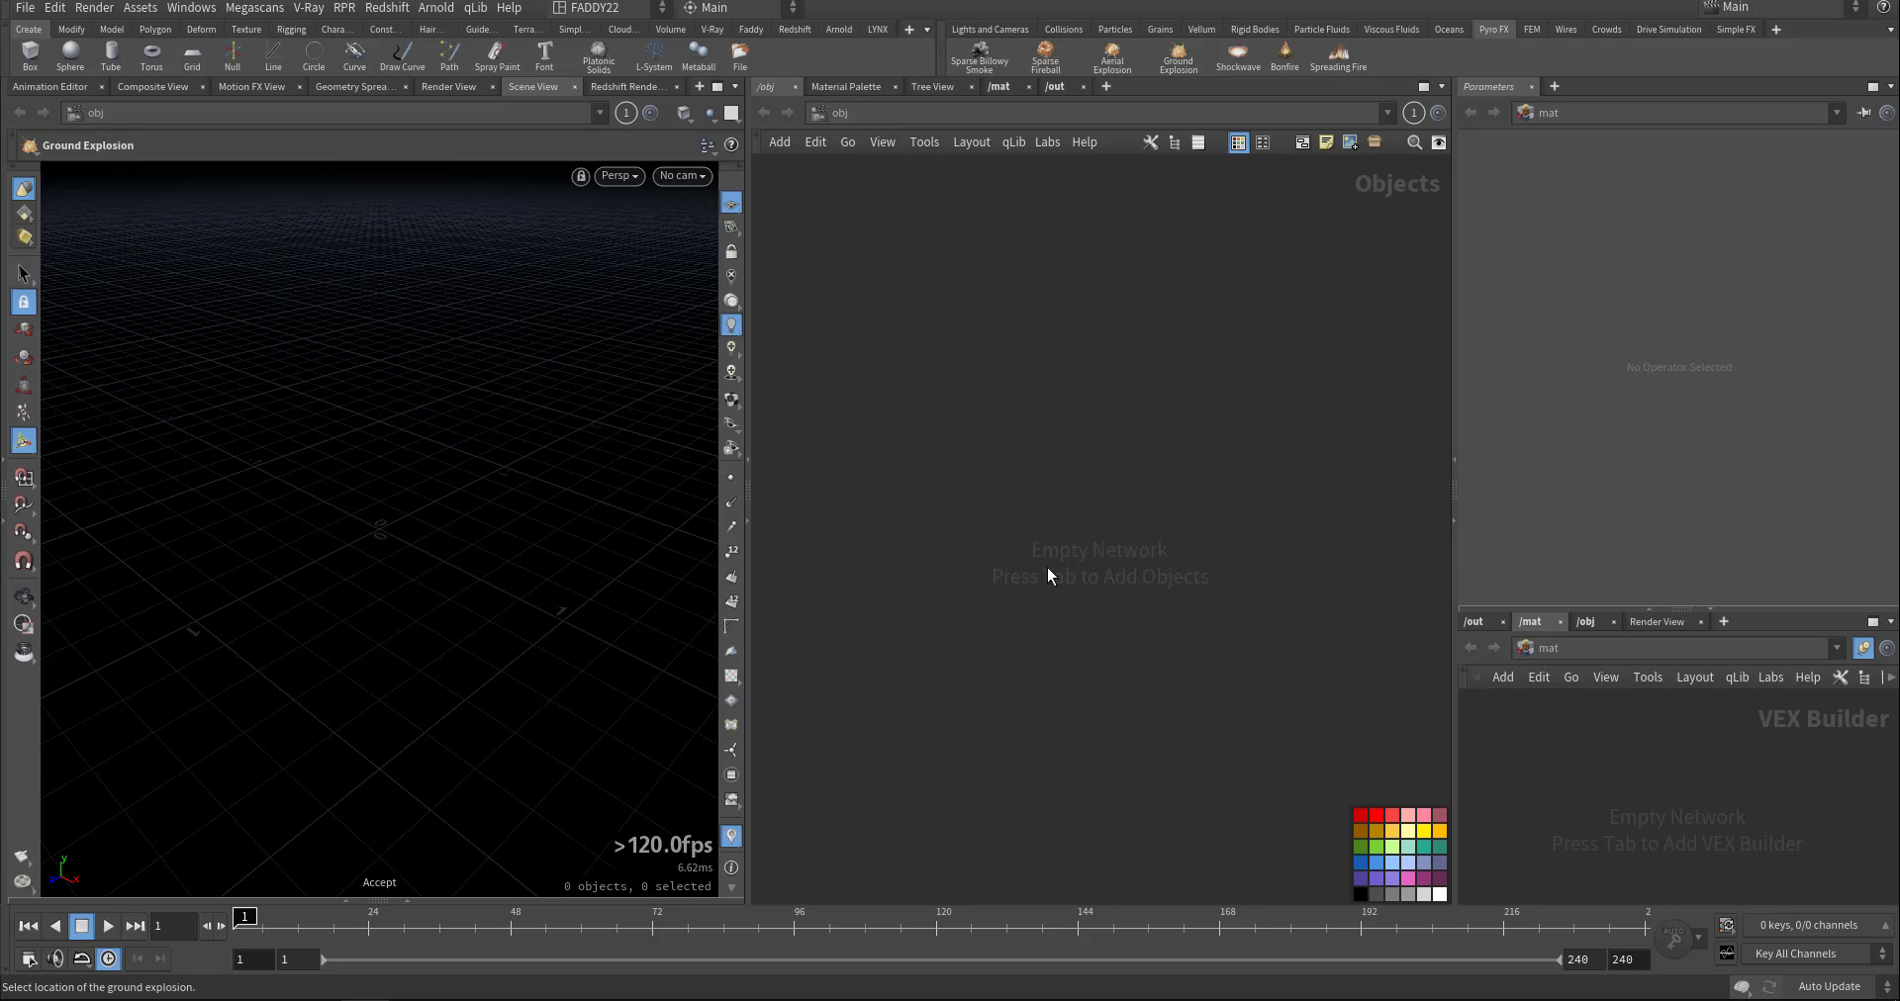
Place the ground explosion at the origin and preview its simulation up to frame 8.
key(Return)
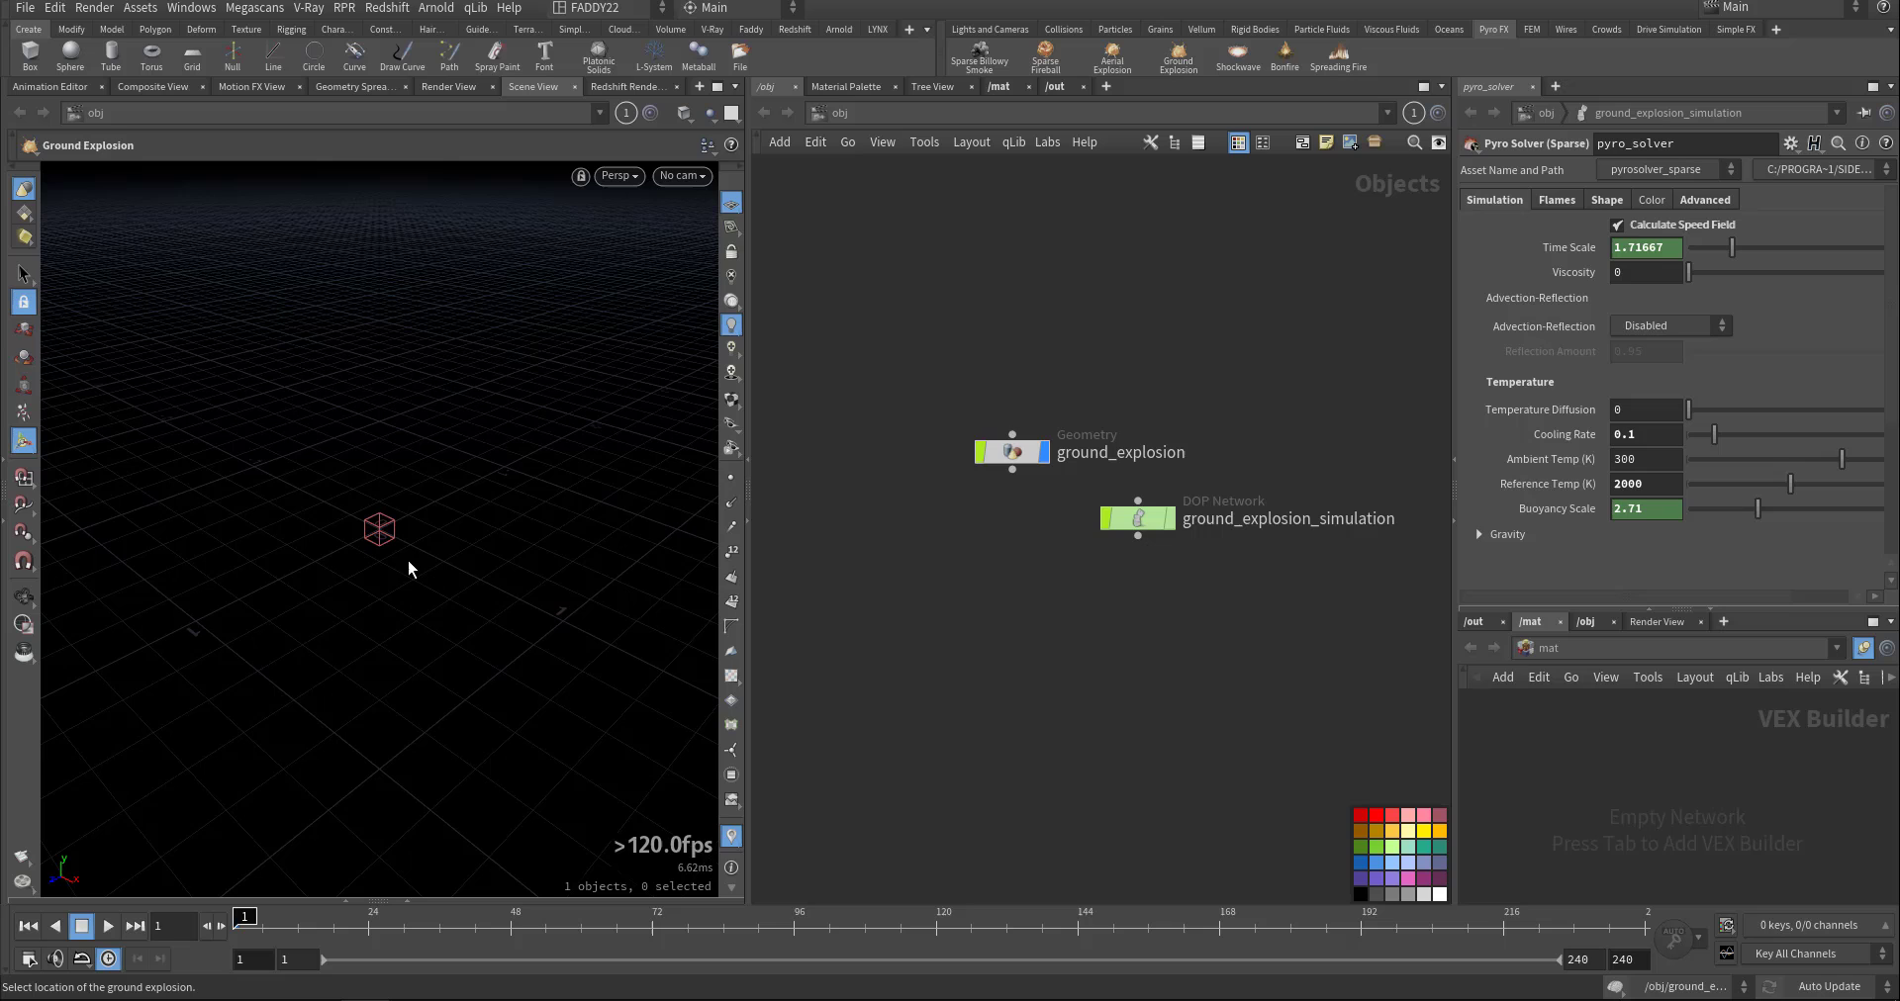
key(Escape)
mouse_move(373, 624)
mouse_down()
mouse_move(403, 599)
mouse_move(382, 605)
mouse_up()
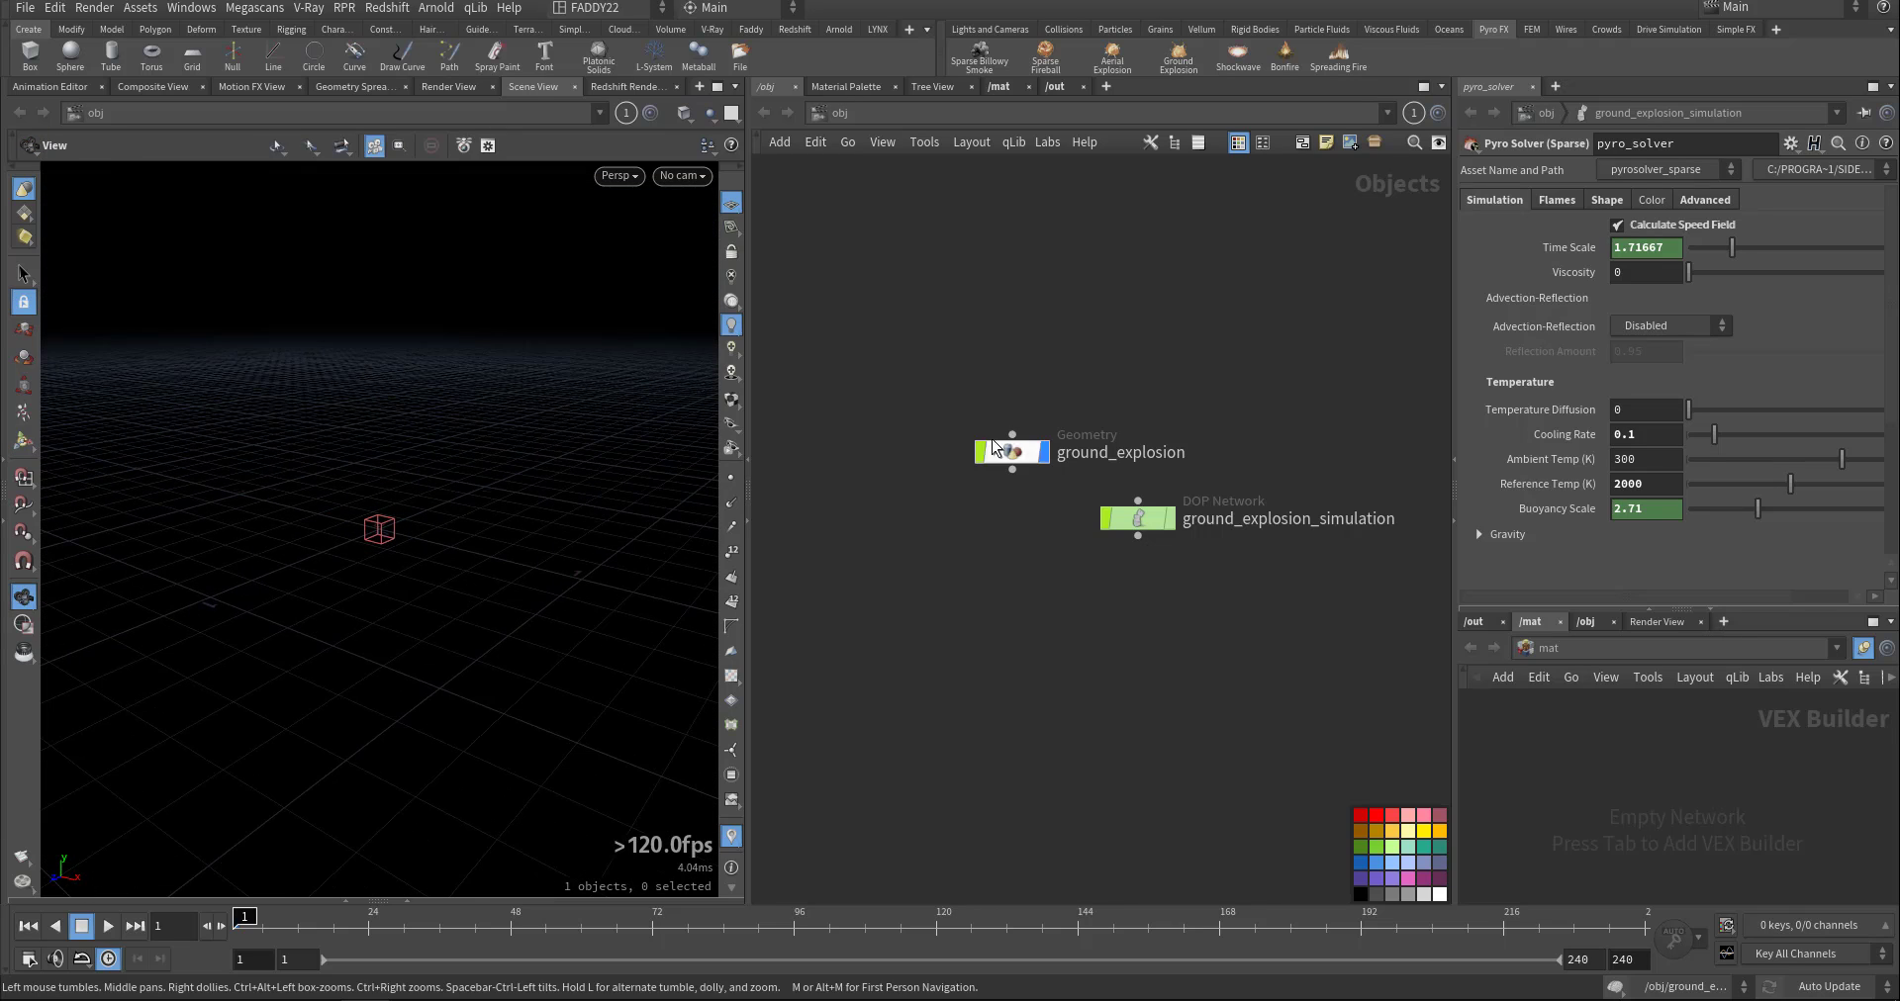
click(108, 926)
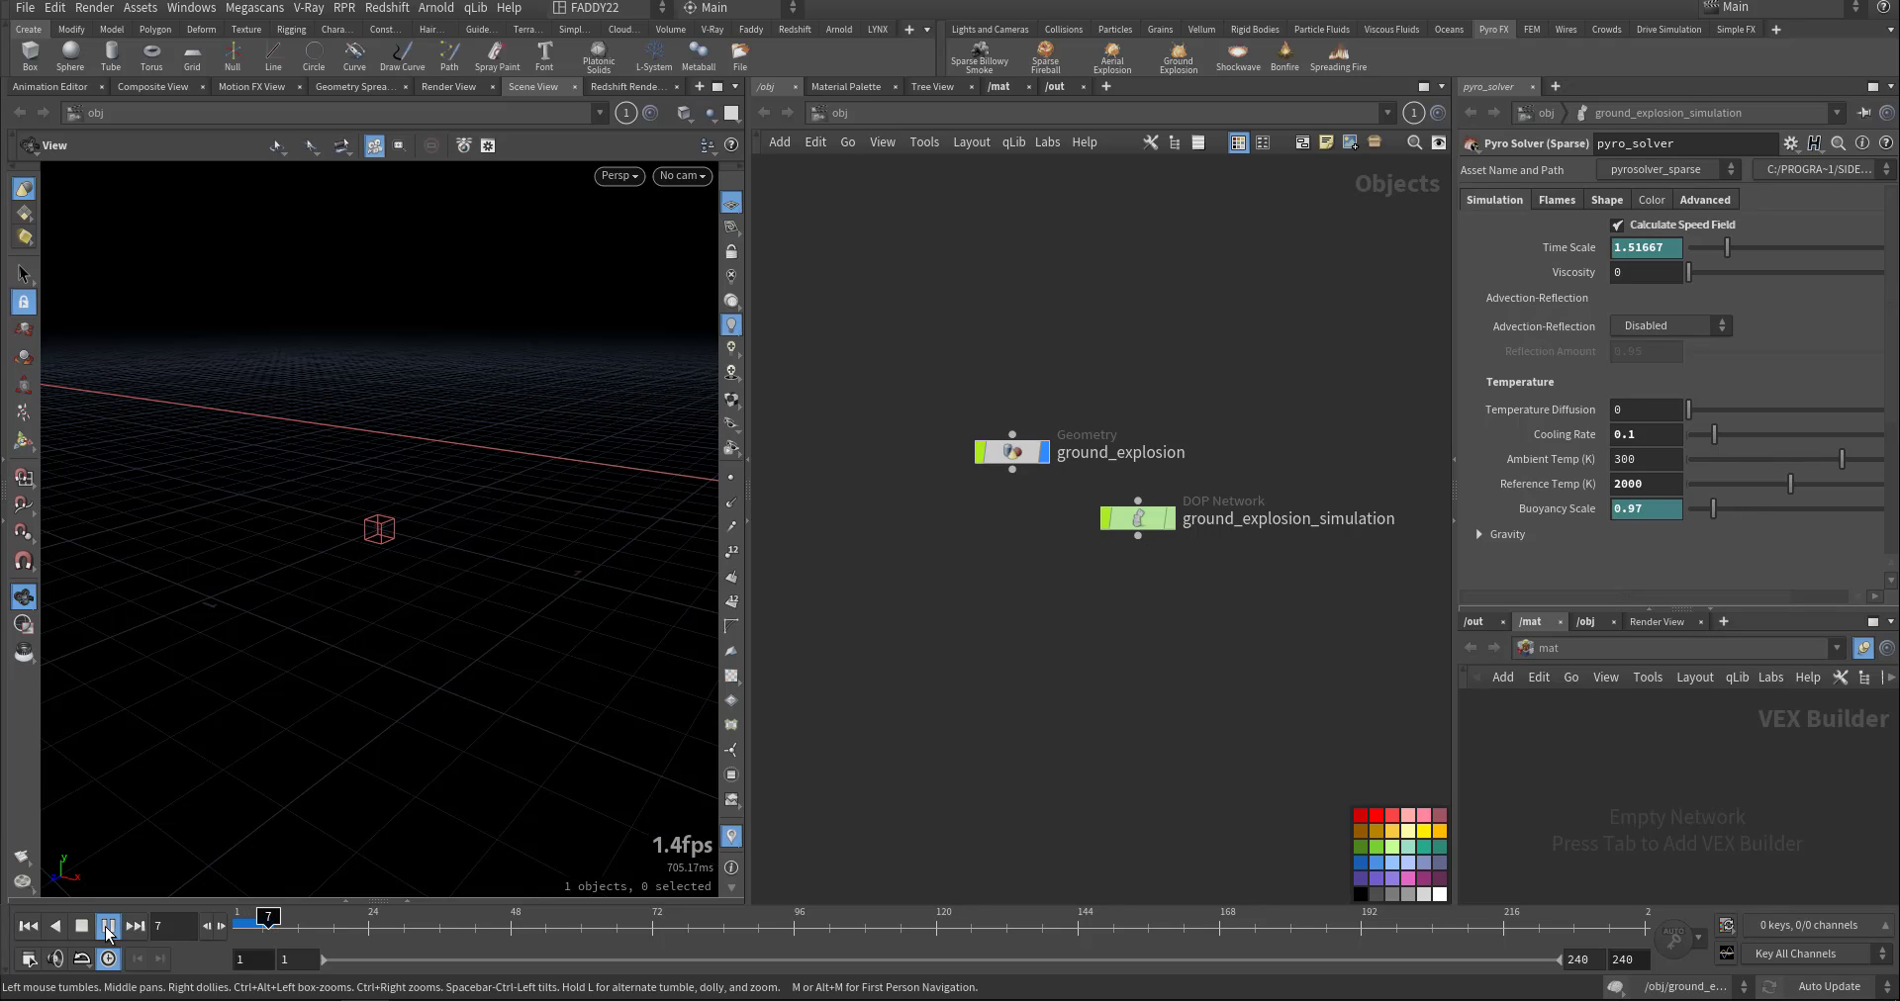
click(107, 926)
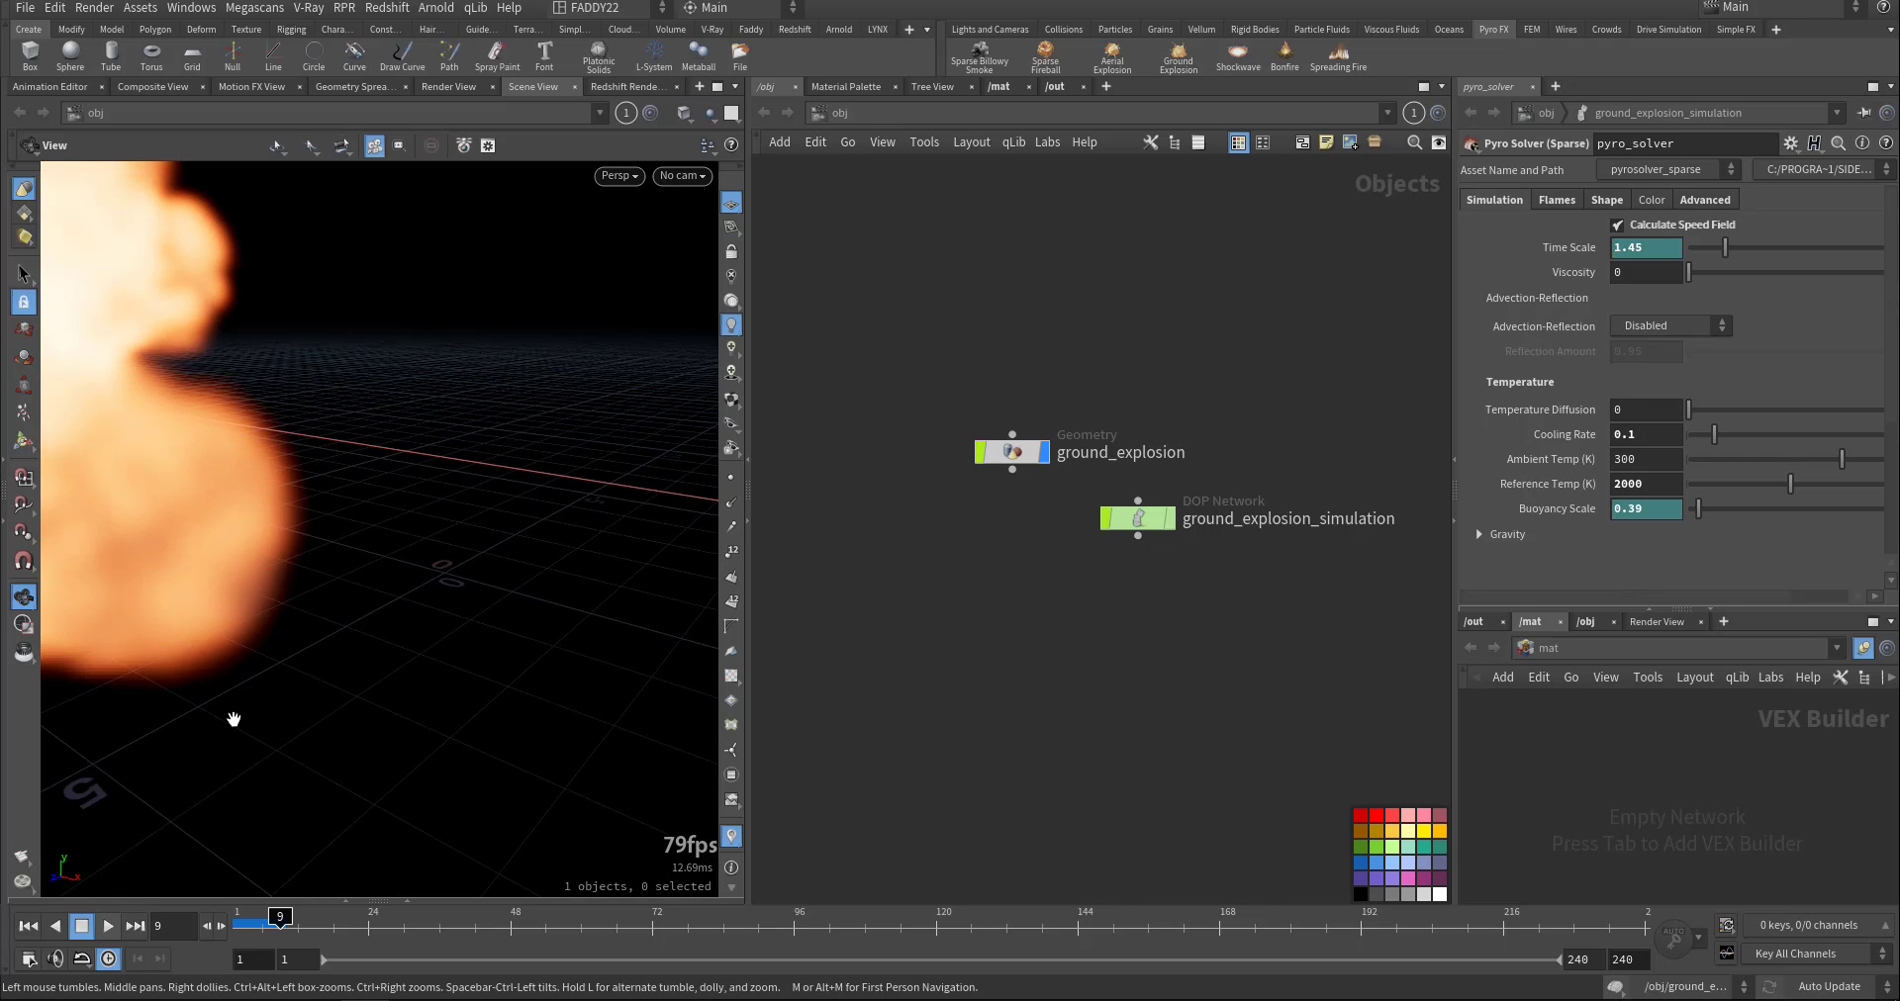
drag(495, 665, 467, 653)
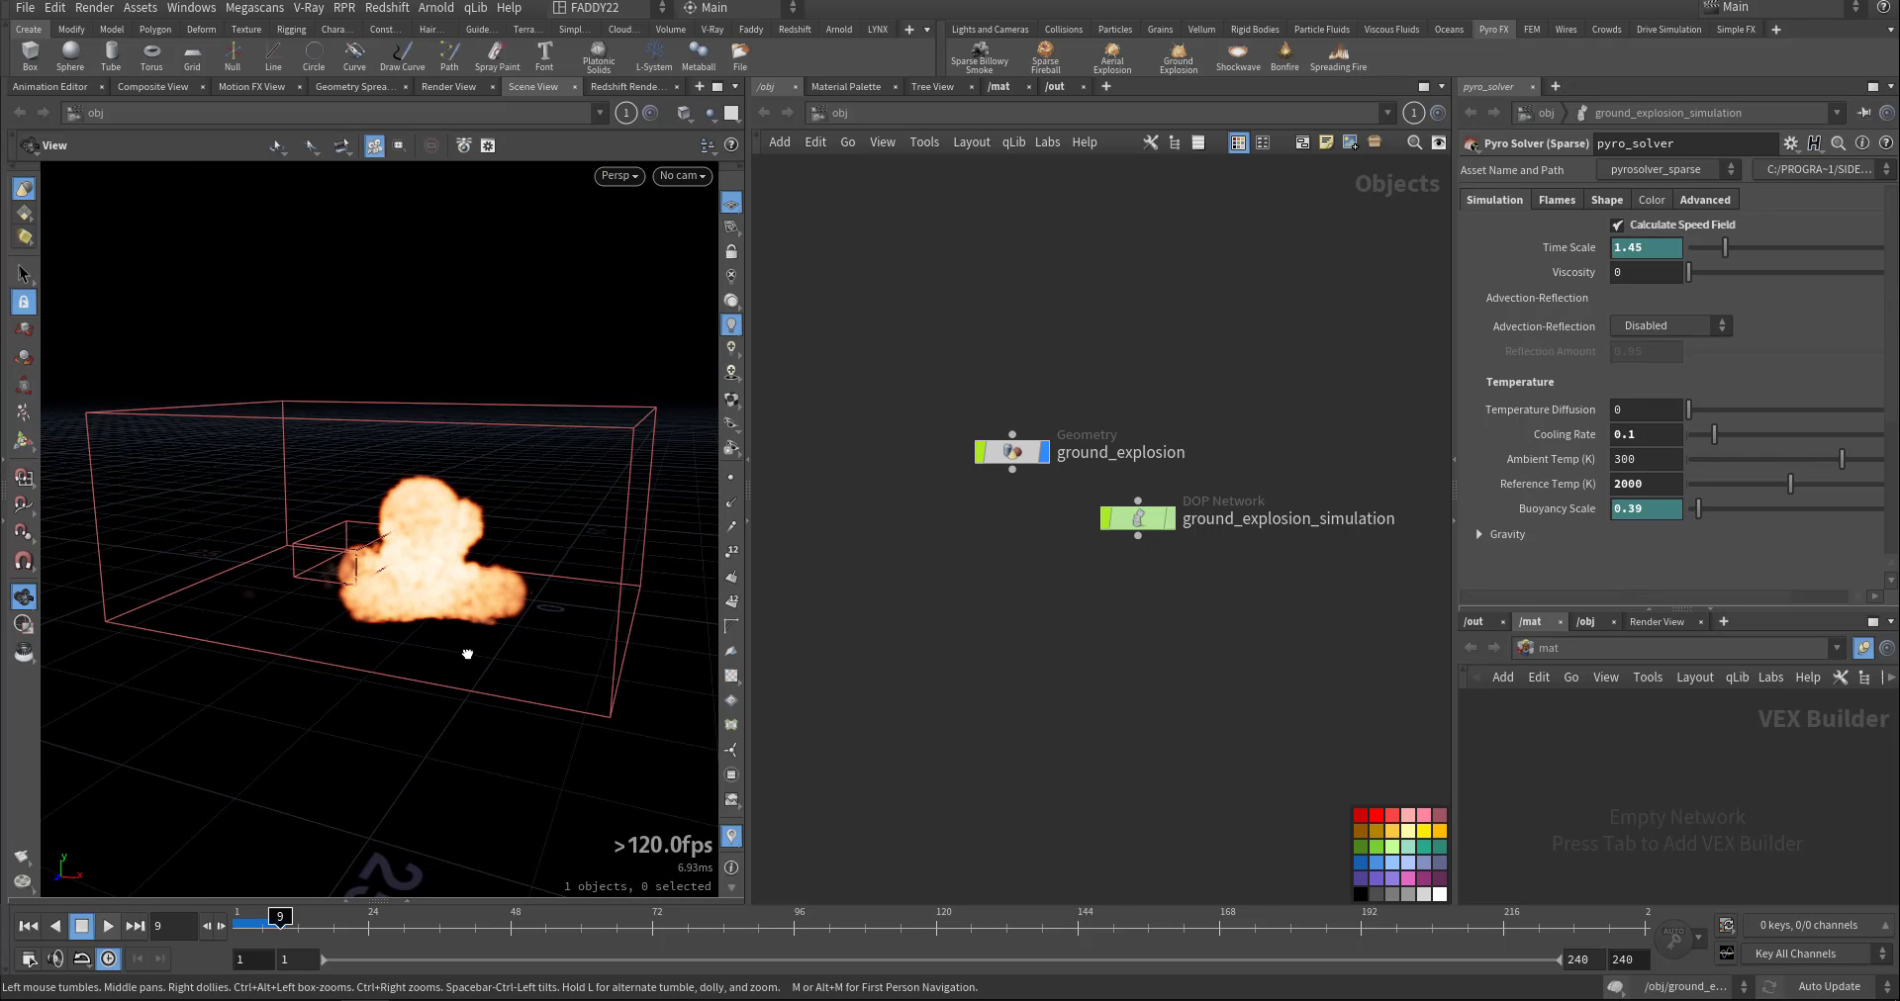
Go inside the ground_explosion network and rewind the timeline to frame 1.
click(1019, 452)
key(Return)
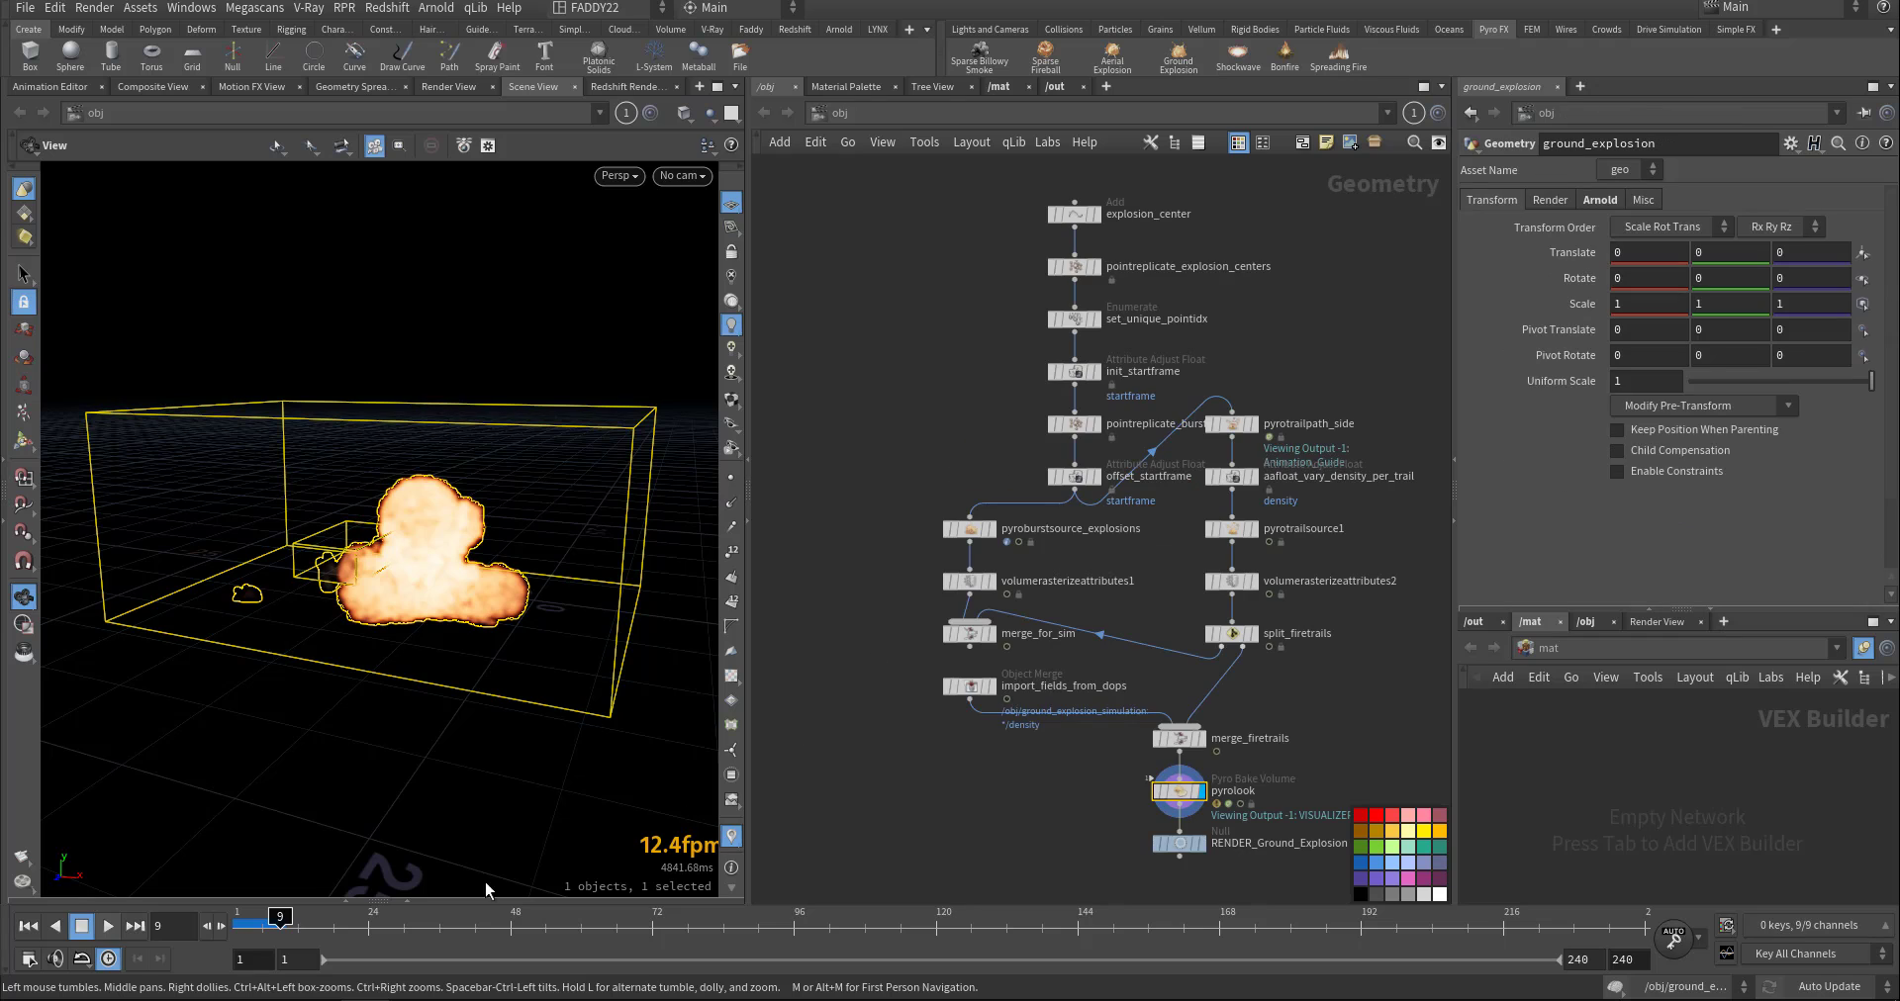
click(28, 927)
scroll(958, 511, up, 4)
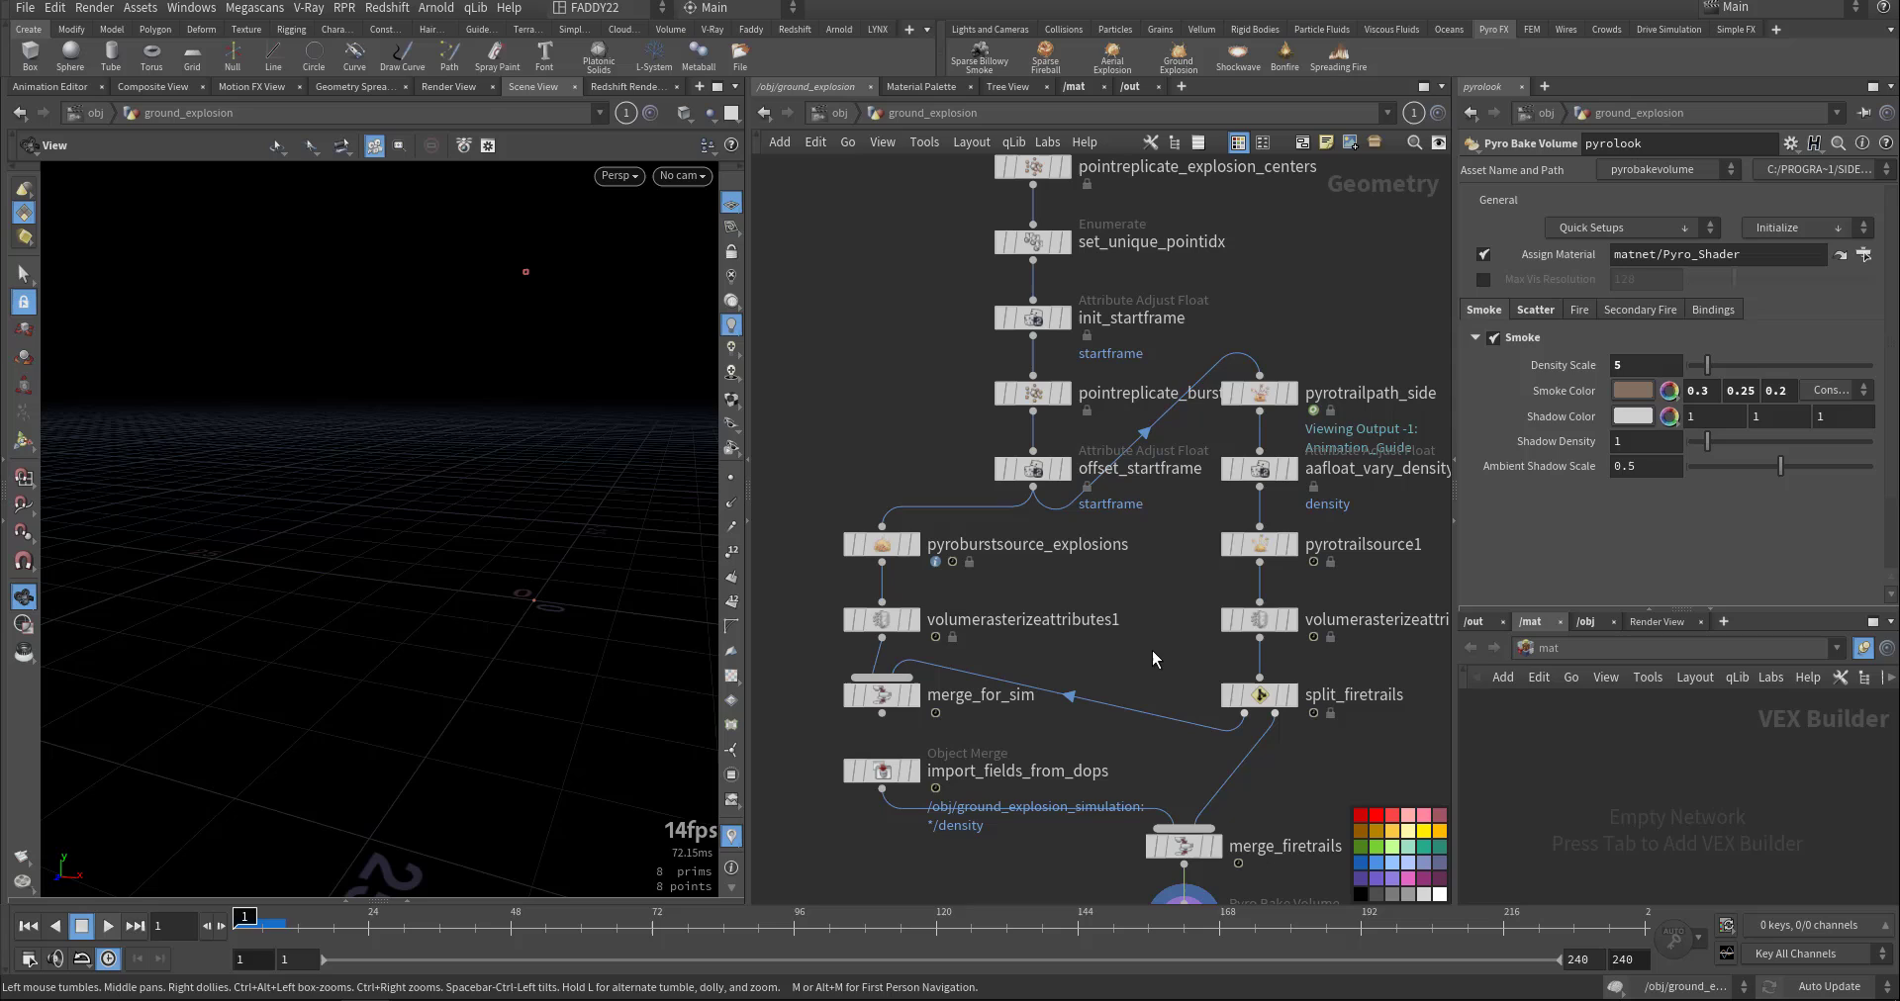
Cut the wires into pyrotrailpath_side and out of split_firetrails, then play the simulation.
key(y)
mouse_move(1152, 650)
mouse_down()
mouse_move(1178, 519)
mouse_move(1114, 665)
mouse_up()
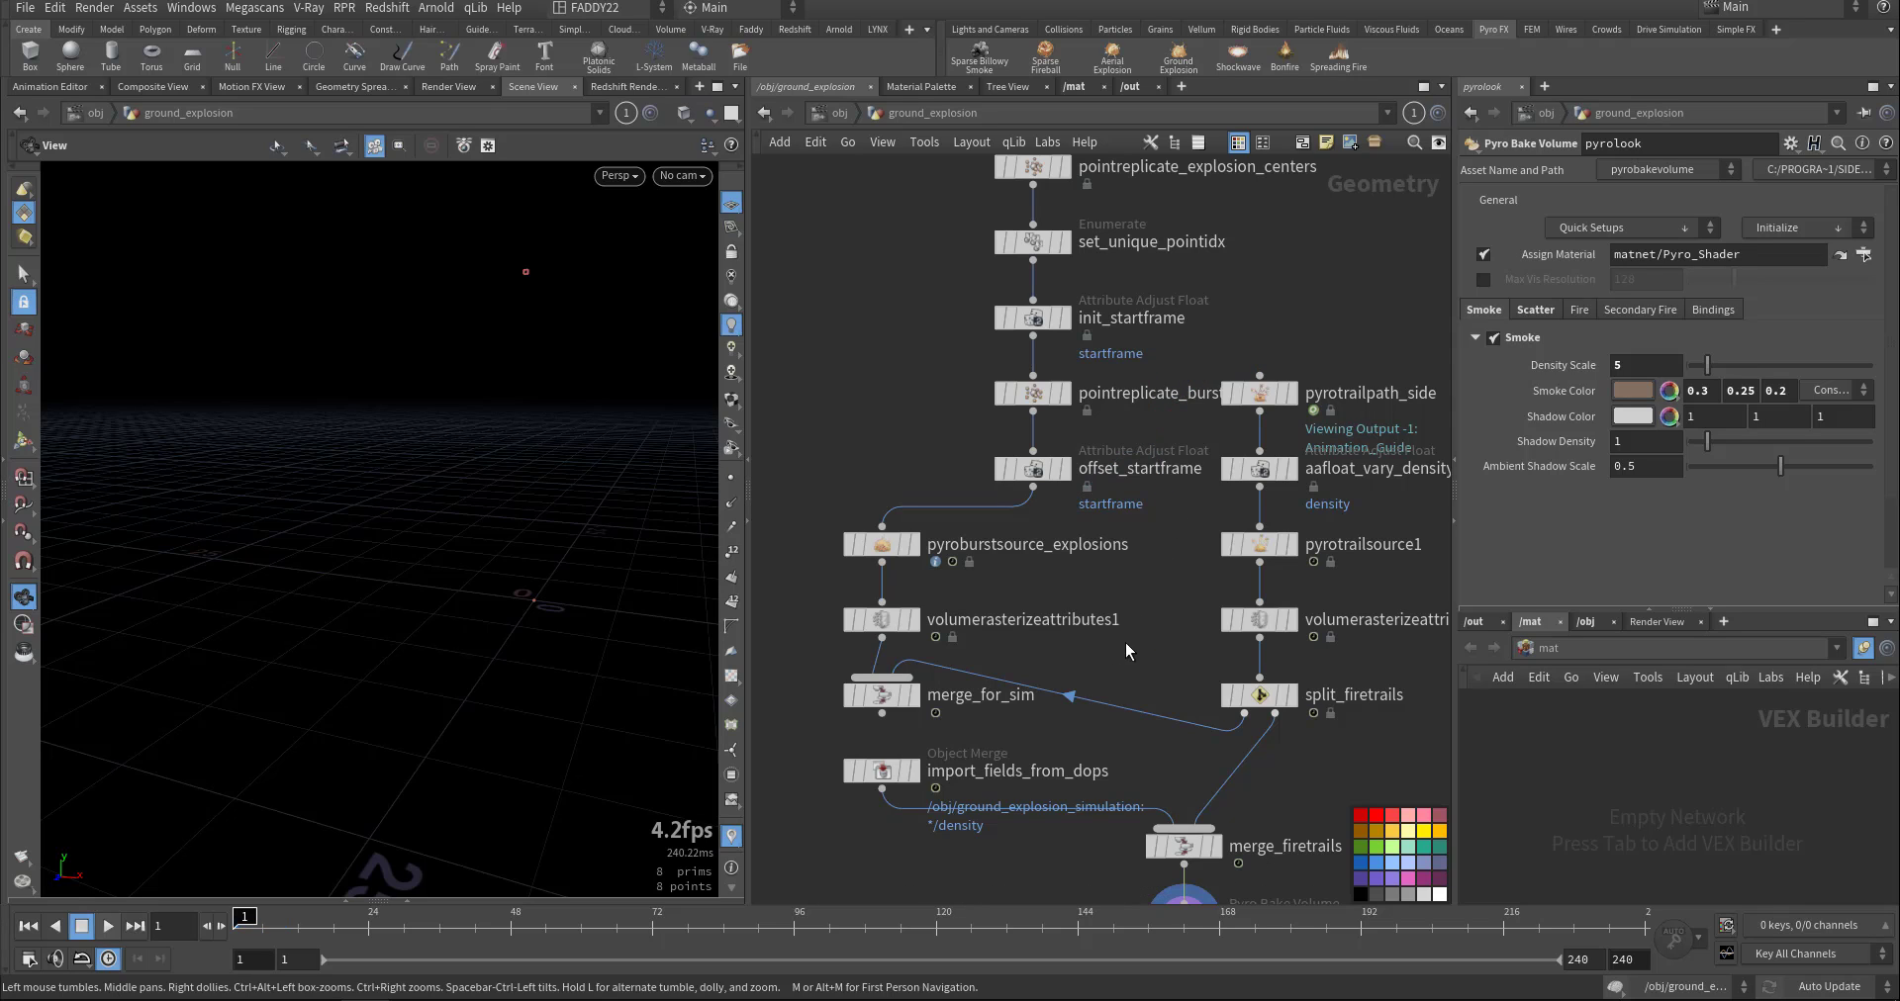
middle_drag(1125, 650, 1166, 491)
key(y)
mouse_move(1166, 491)
mouse_down()
mouse_move(1128, 606)
mouse_move(1256, 683)
mouse_up()
key(y)
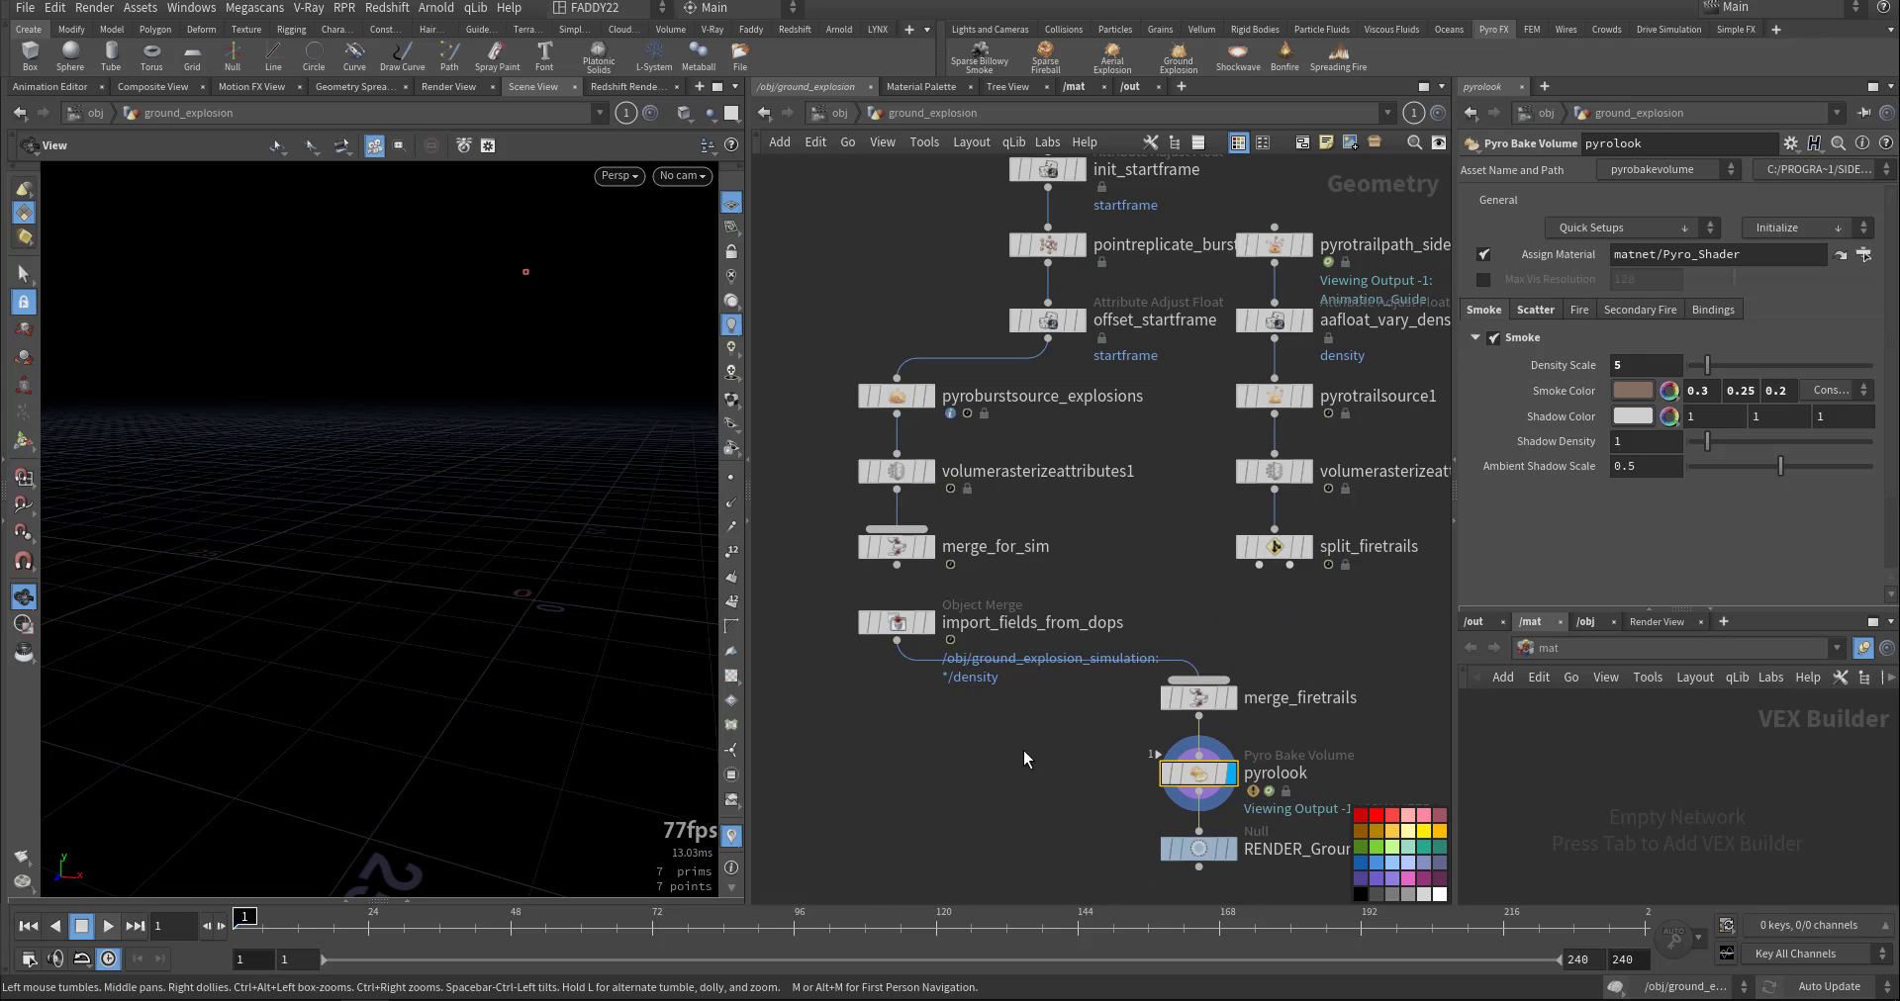
middle_drag(1148, 505, 1112, 591)
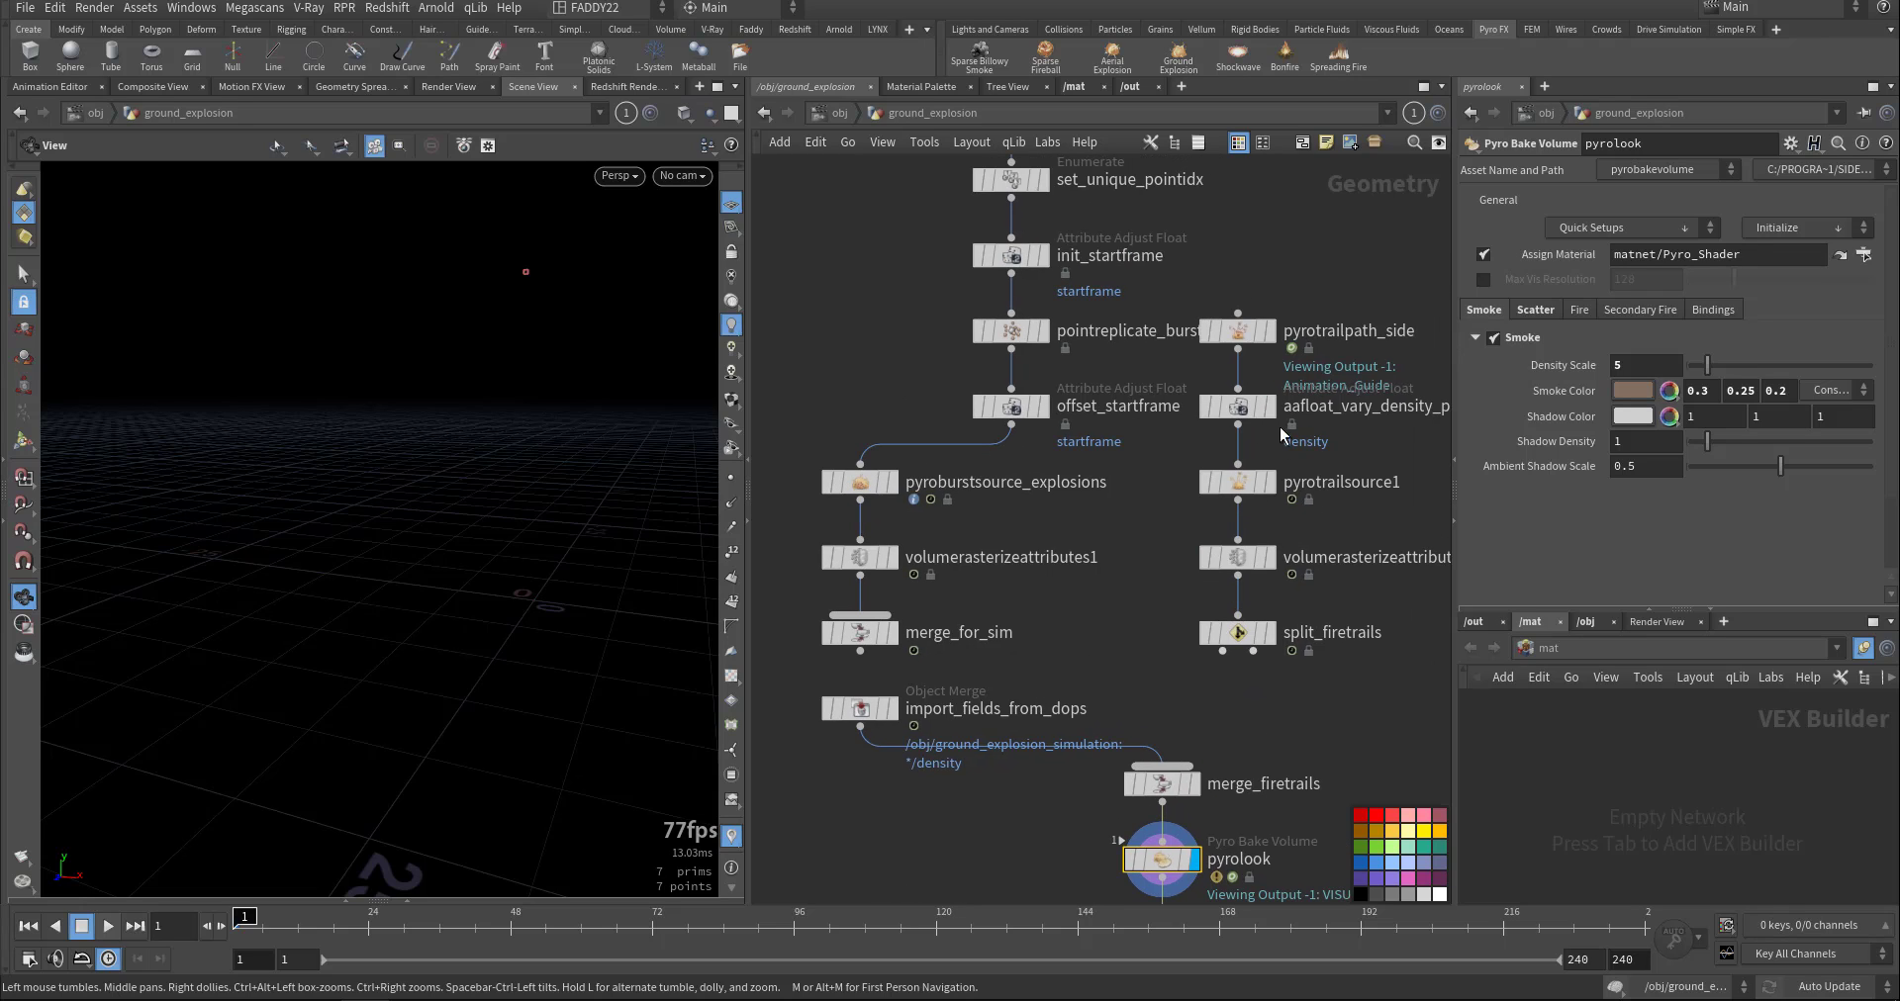
middle_drag(1314, 525, 1345, 349)
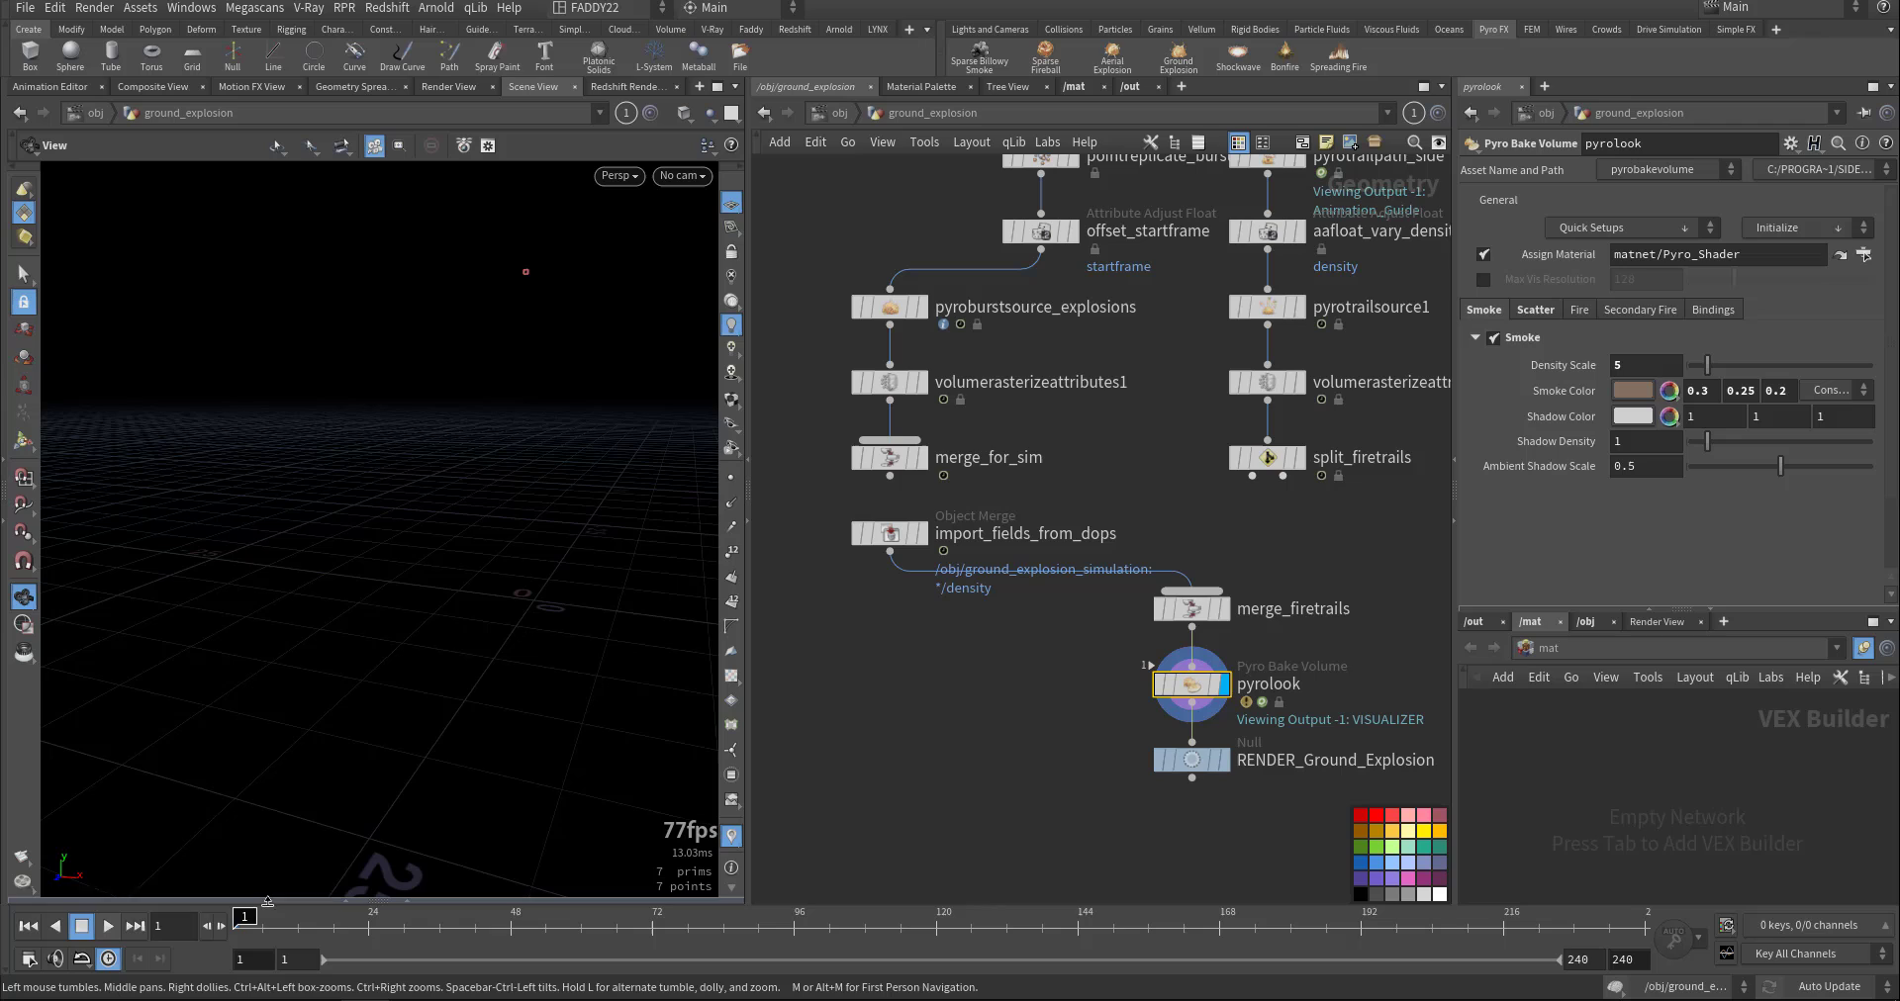
click(109, 926)
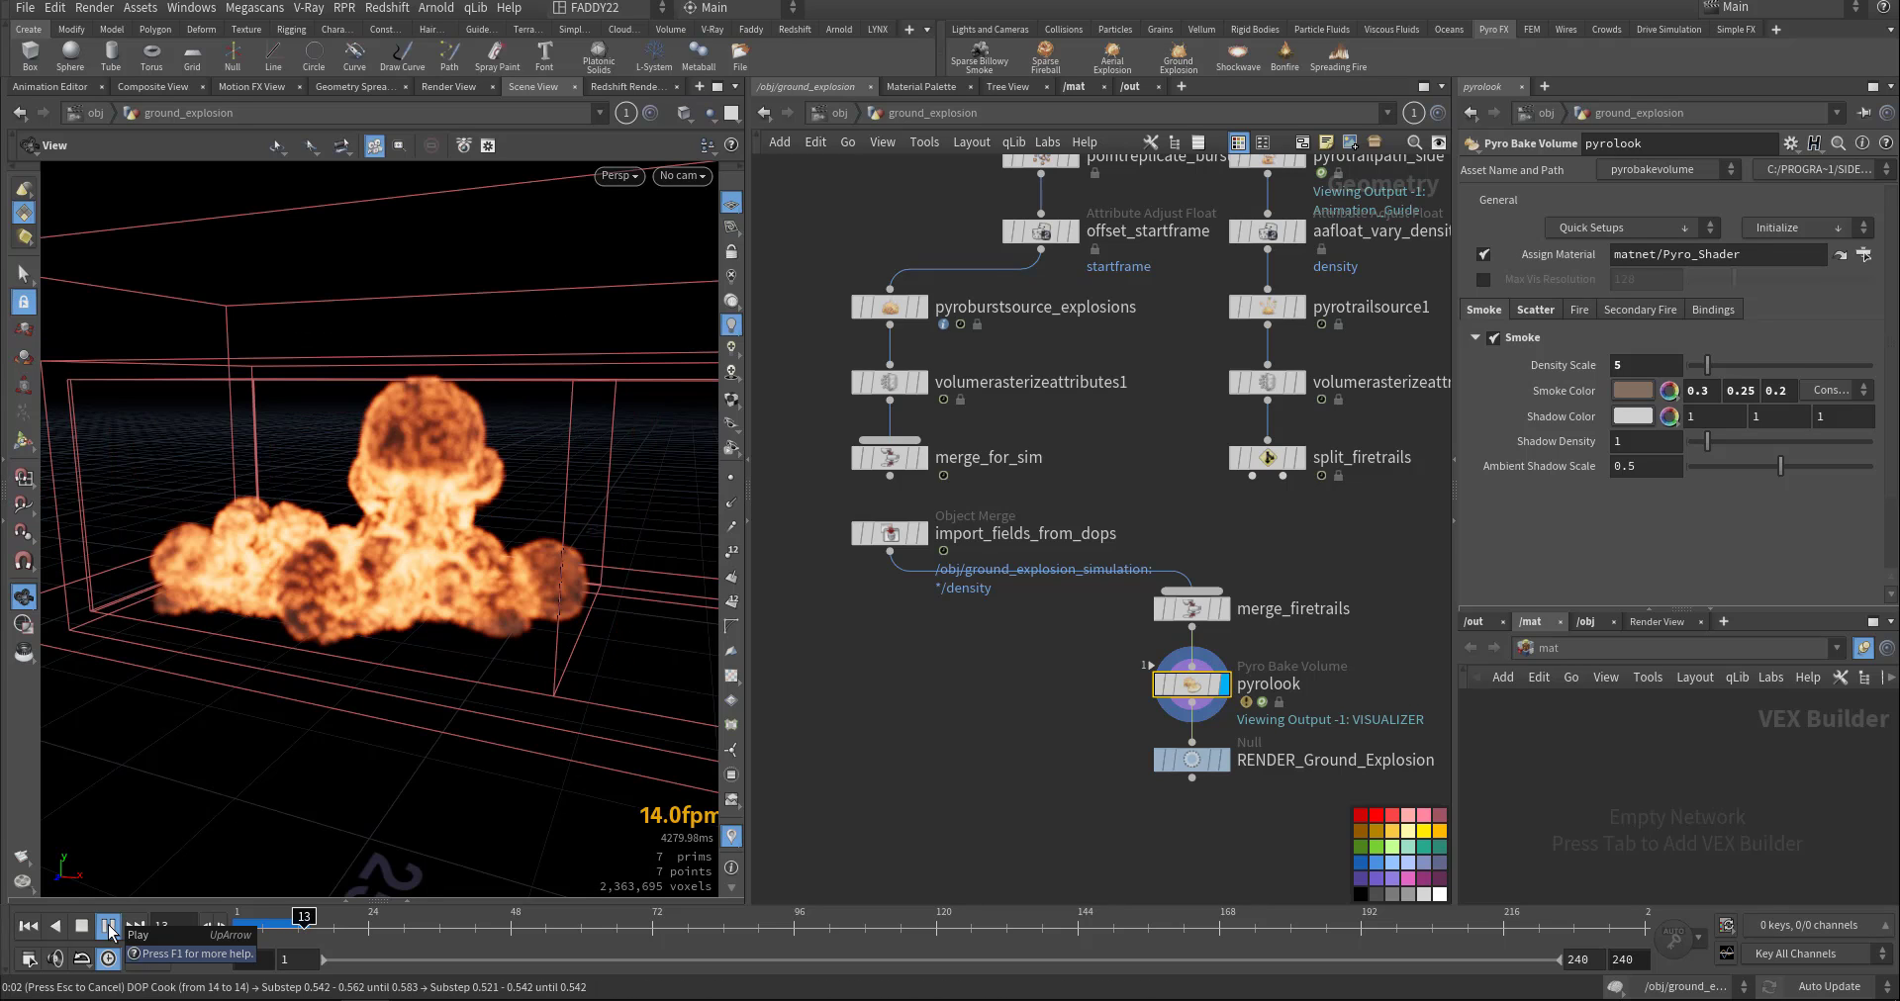
Stop playback at frame 24 and settle on frame 23.
click(109, 927)
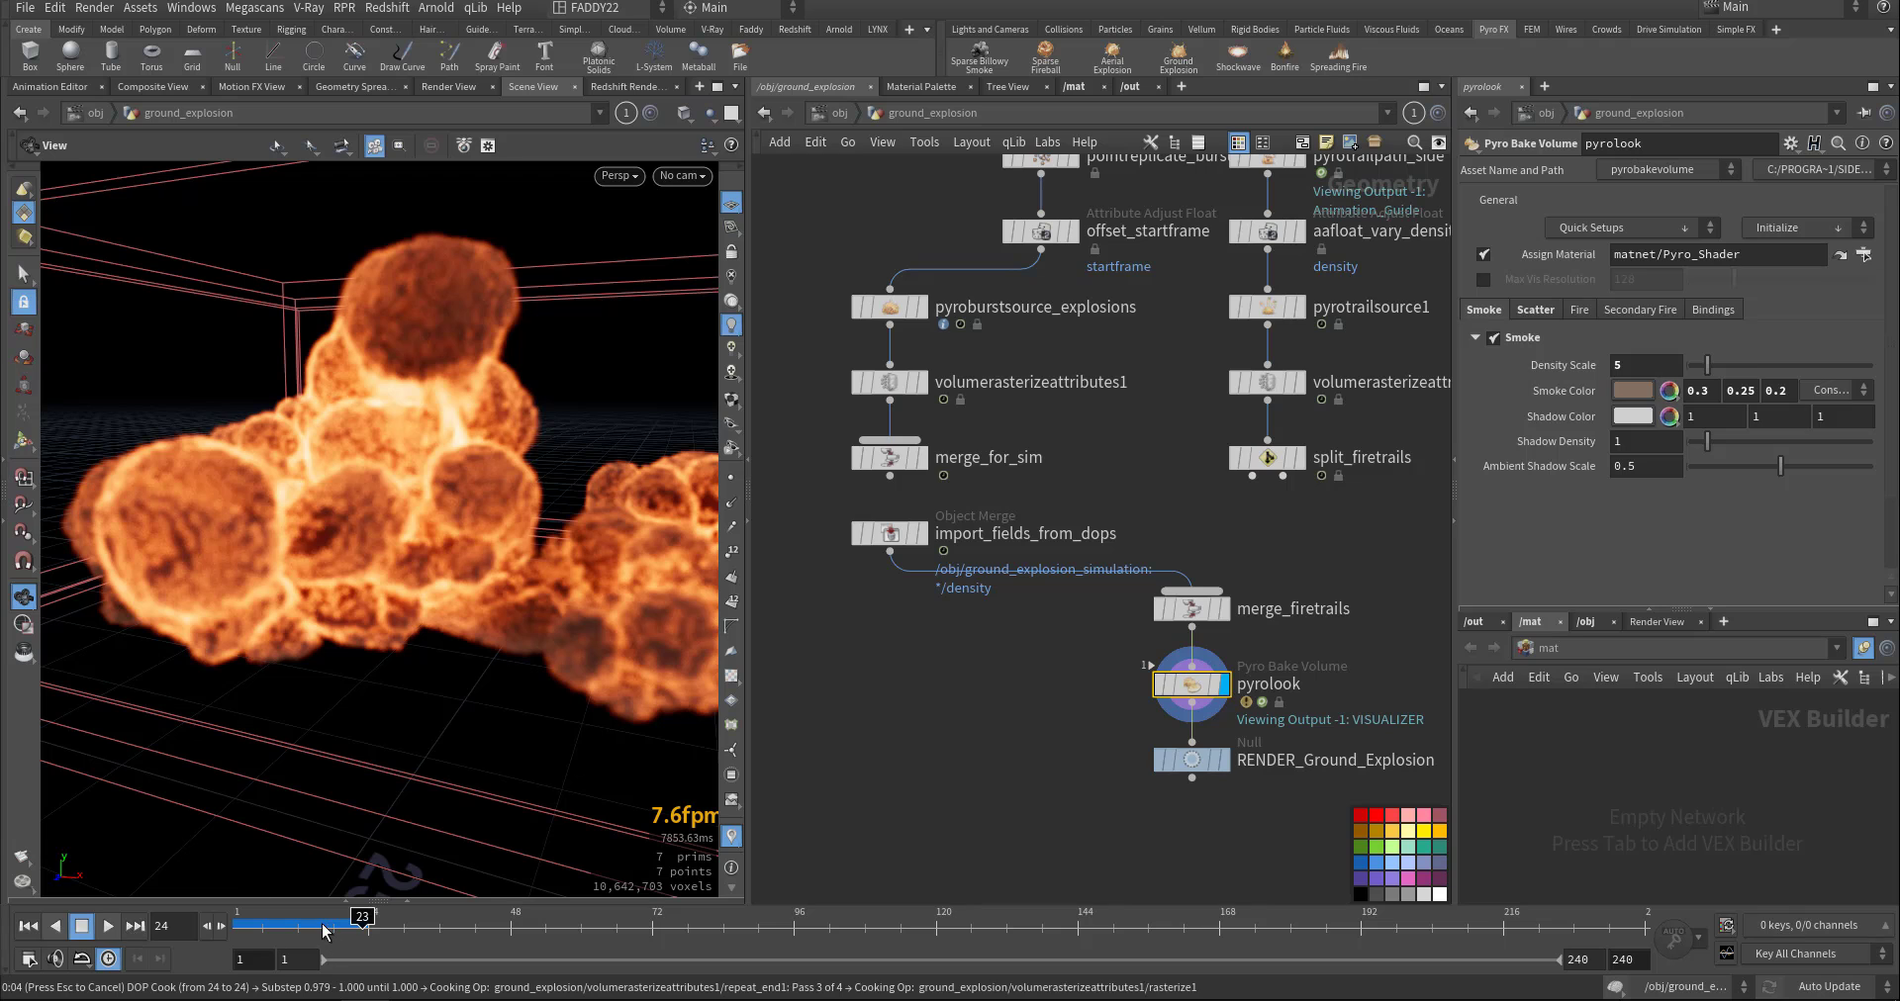
drag(332, 926, 242, 922)
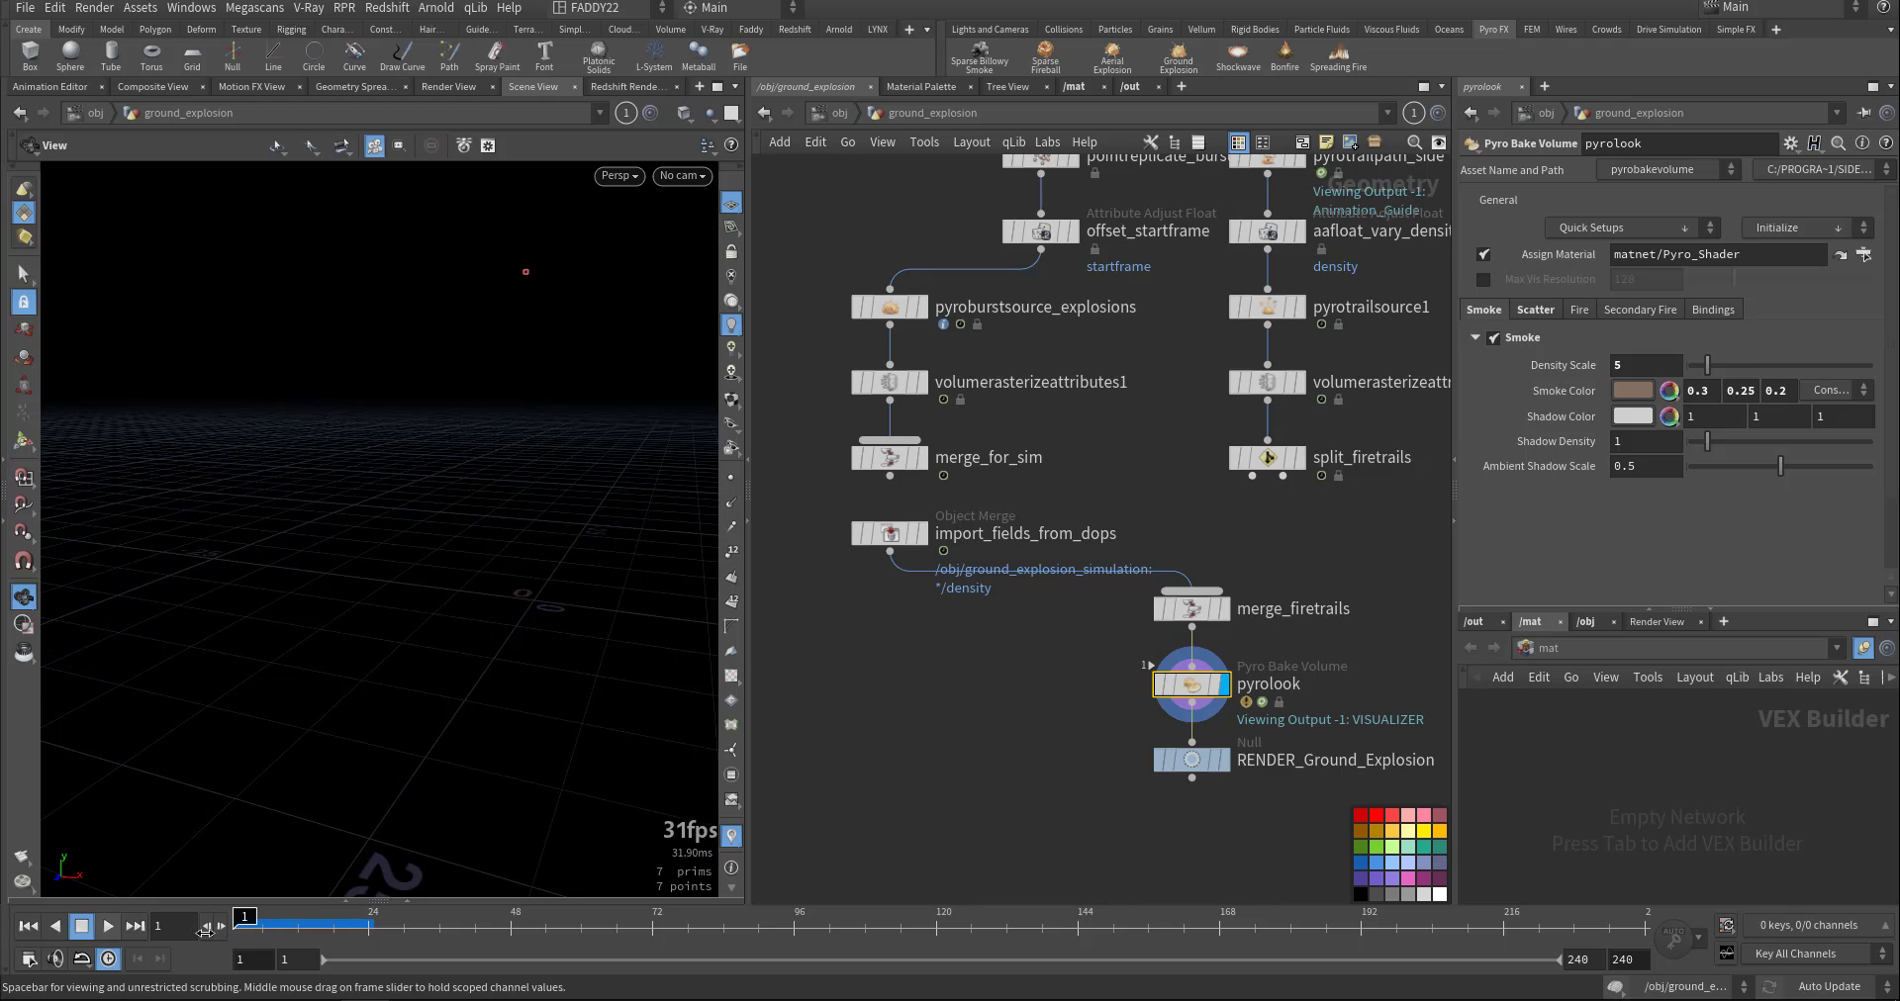
click(365, 926)
Orbit around the fireball and centre the network view on pyrolook.
drag(383, 705, 478, 620)
middle_drag(950, 232, 867, 182)
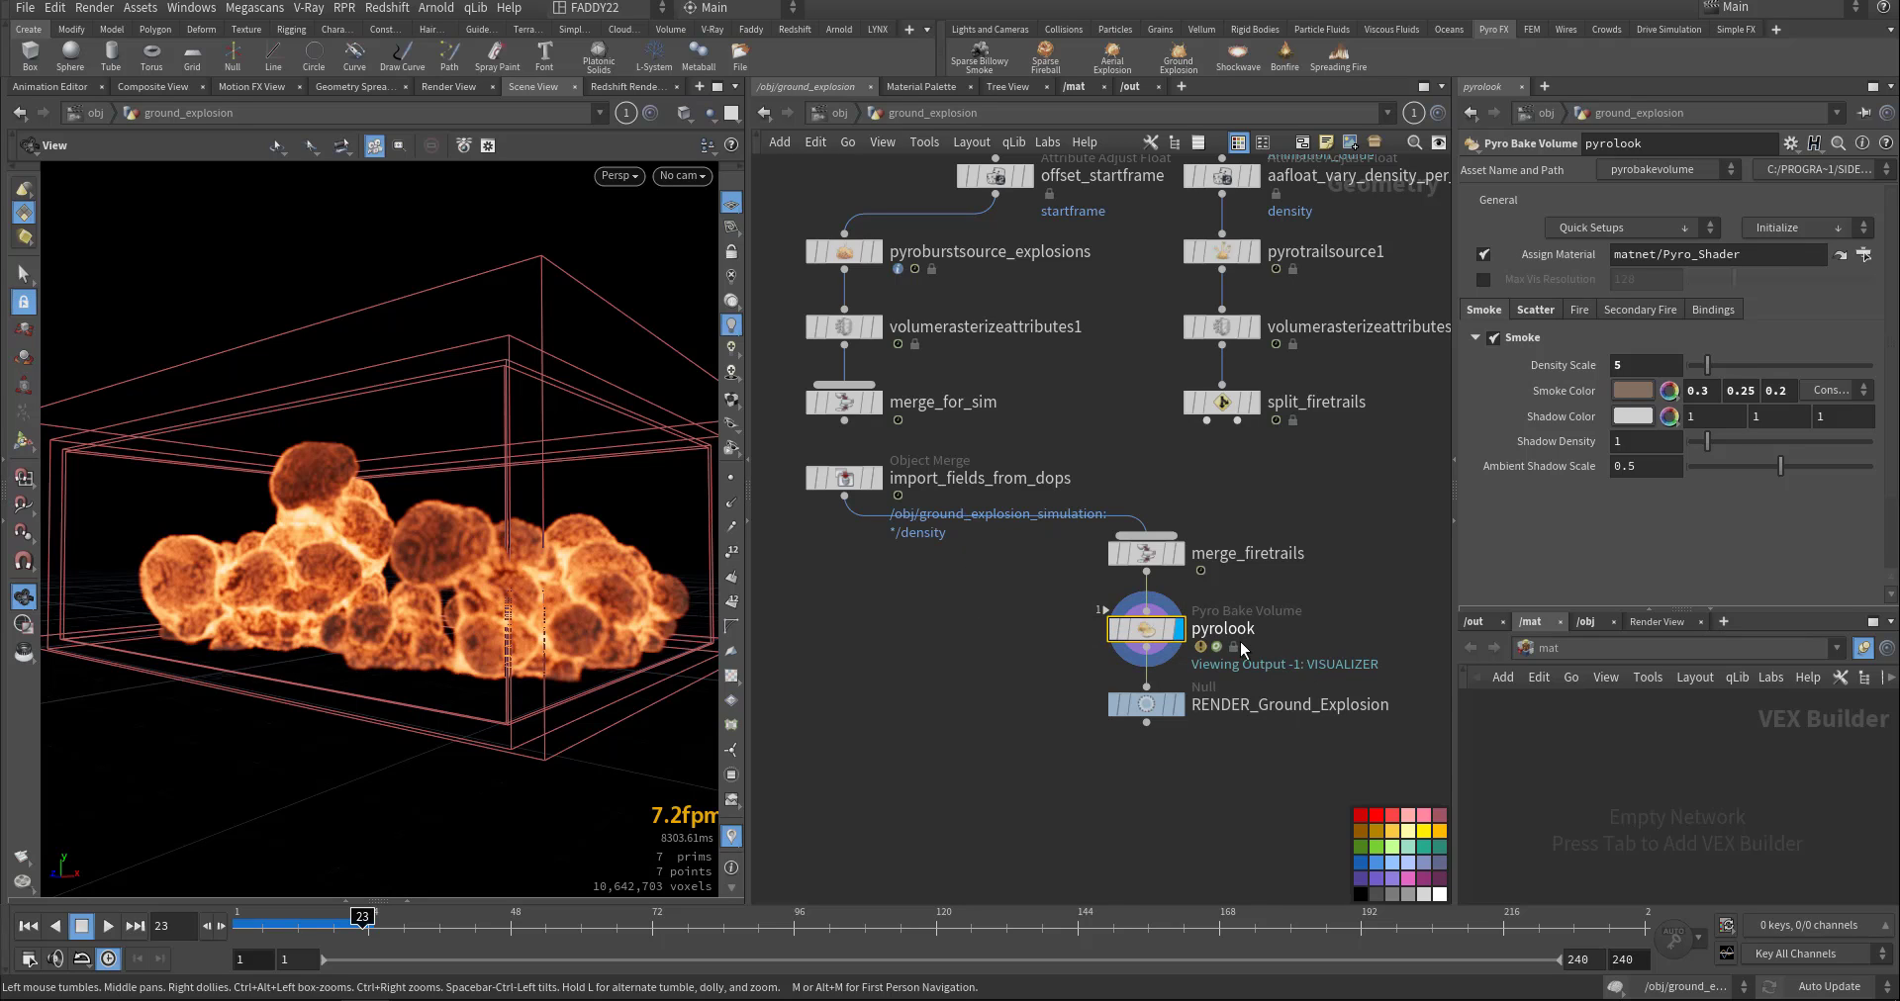
scroll(1227, 645, up, 5)
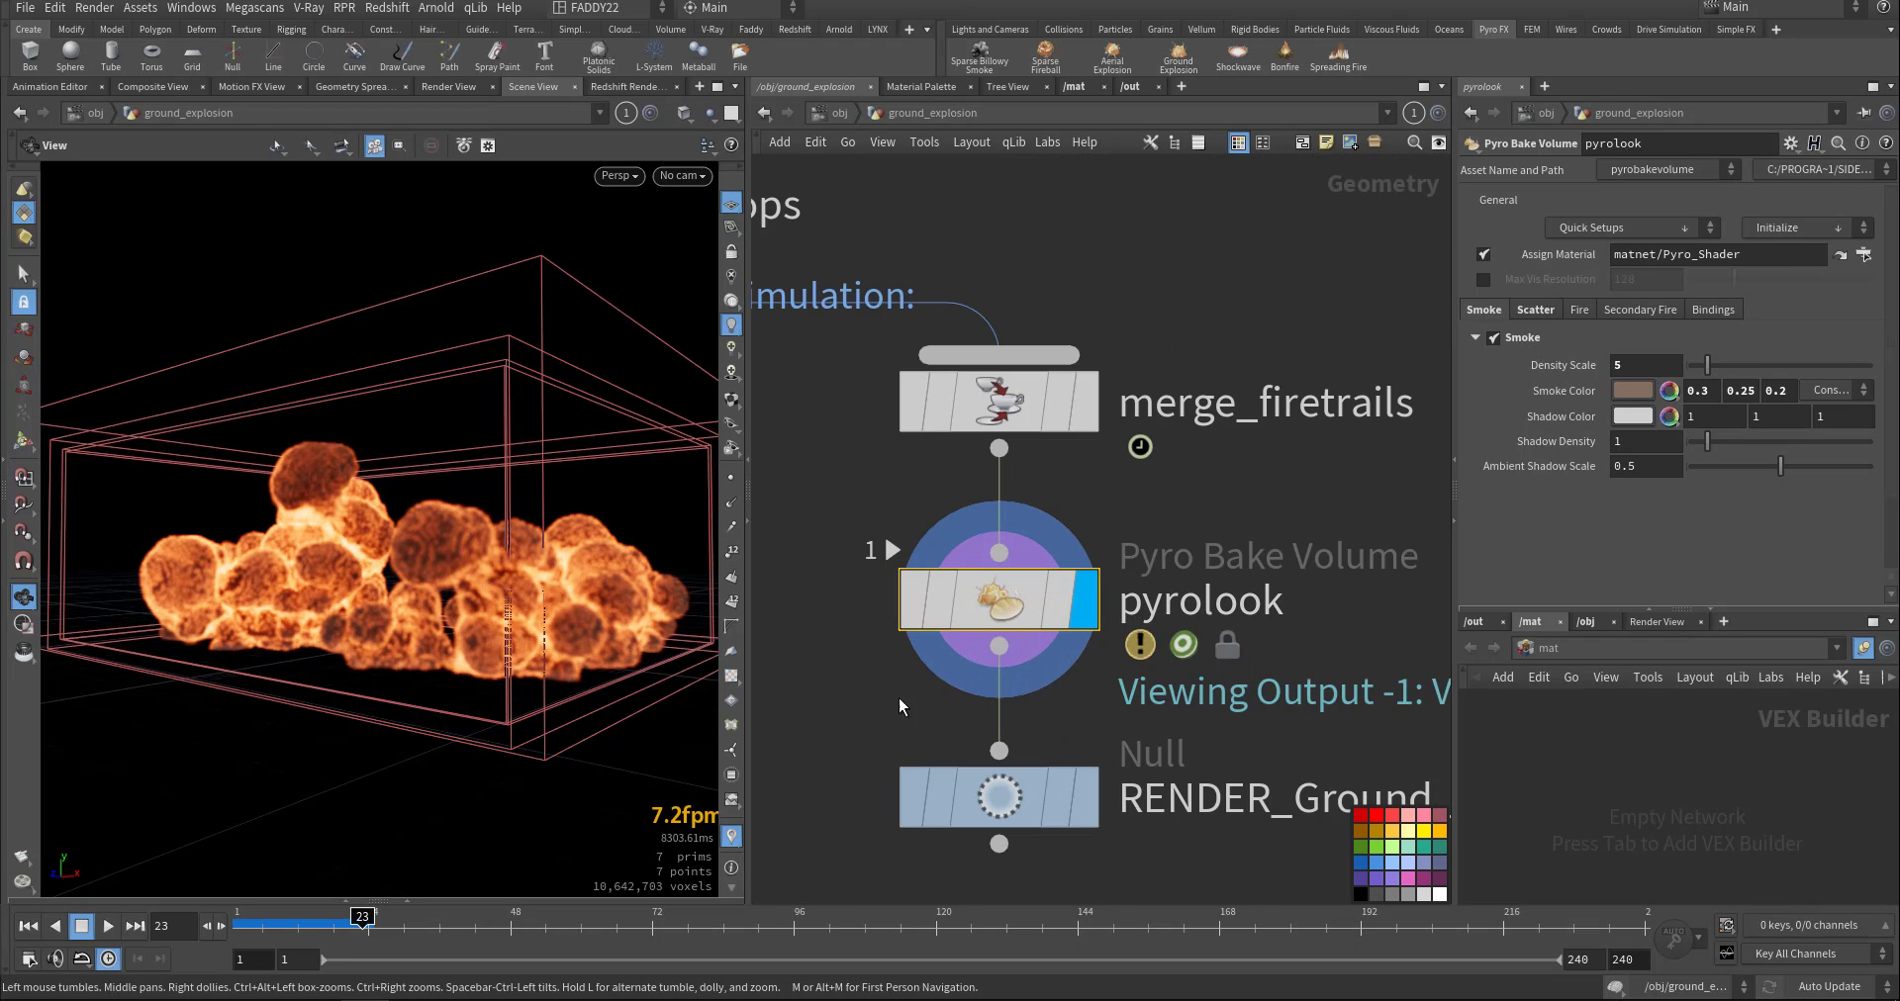
middle_drag(855, 699, 977, 683)
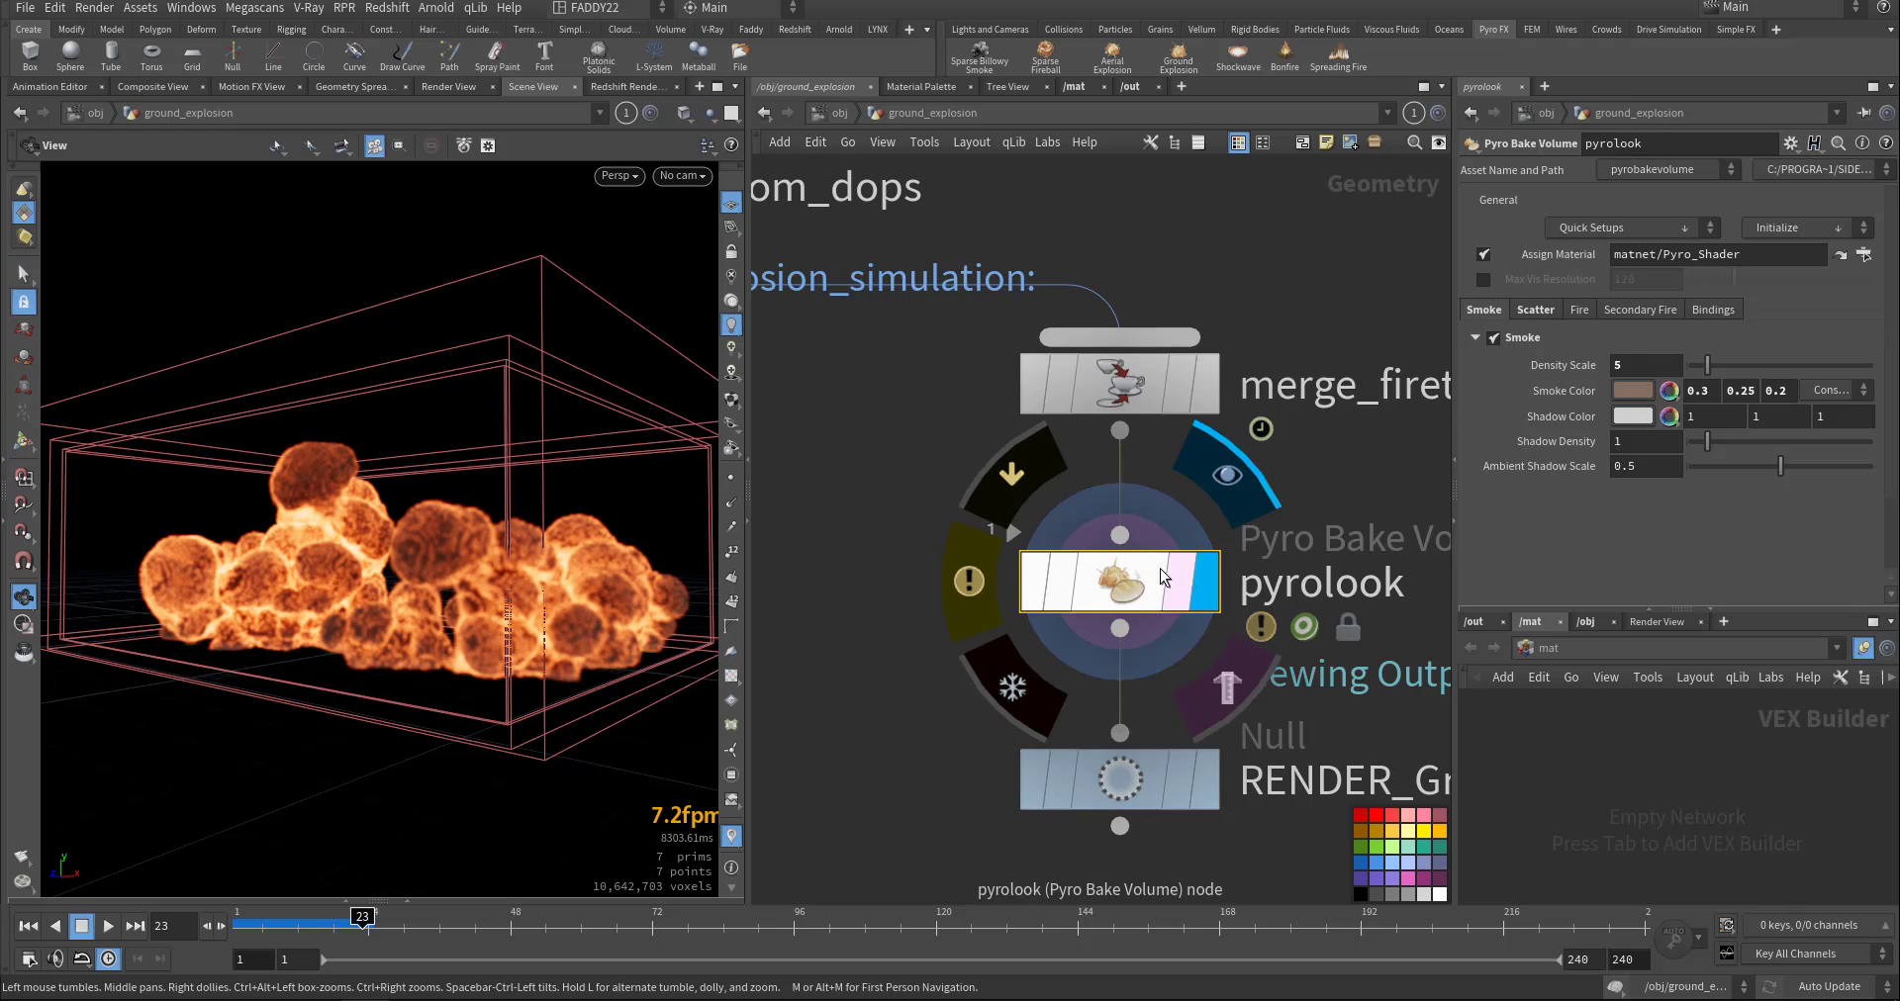
click(1199, 388)
click(1150, 406)
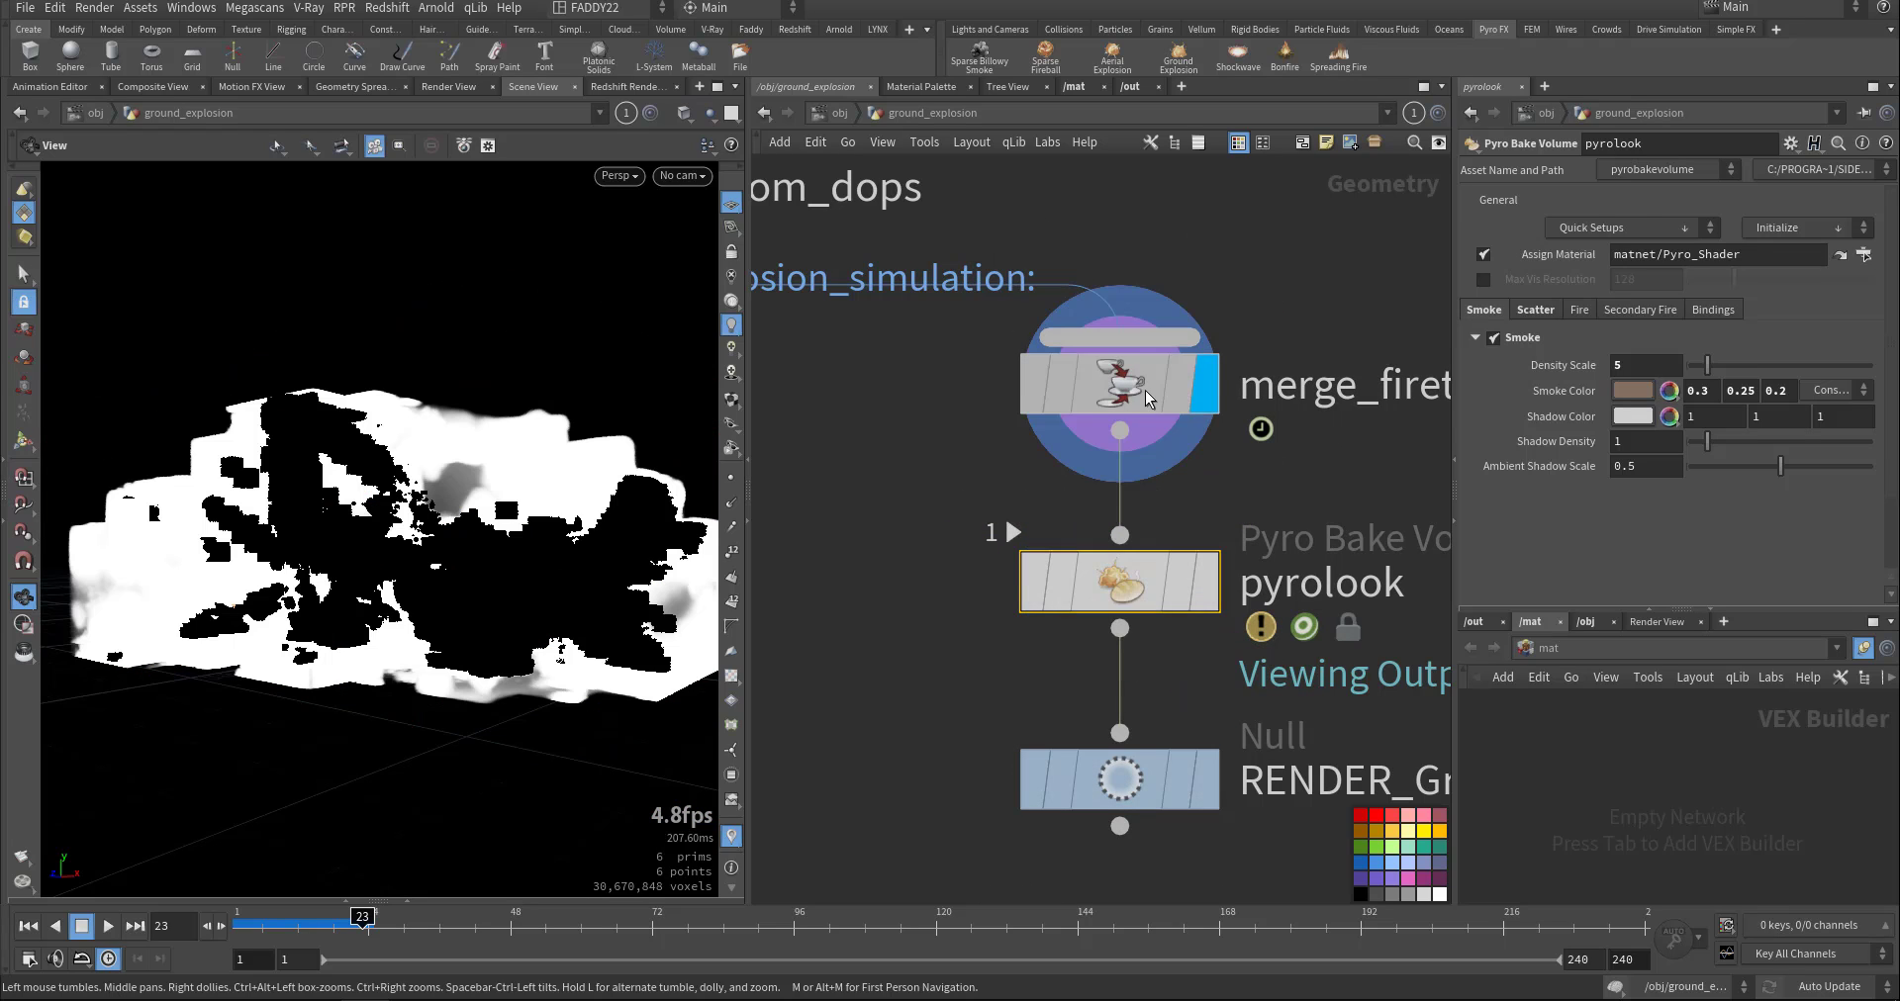
middle_drag(1150, 405, 1028, 552)
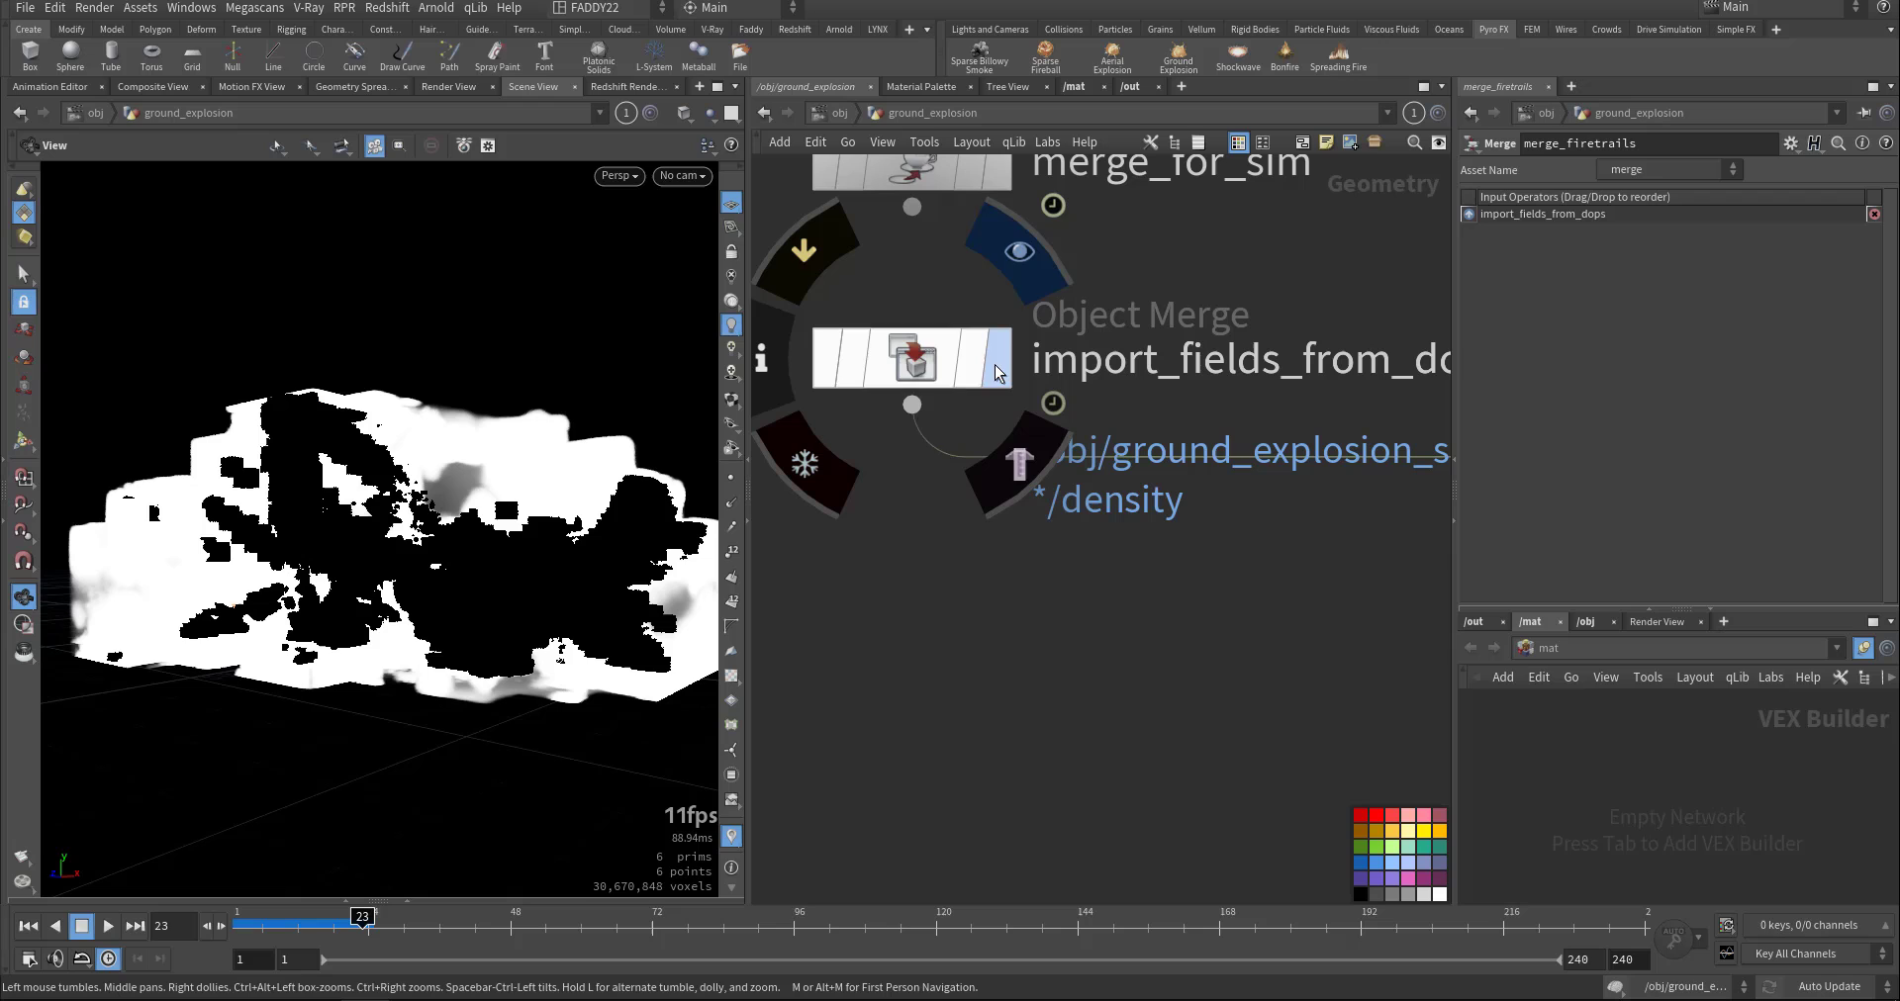
click(919, 364)
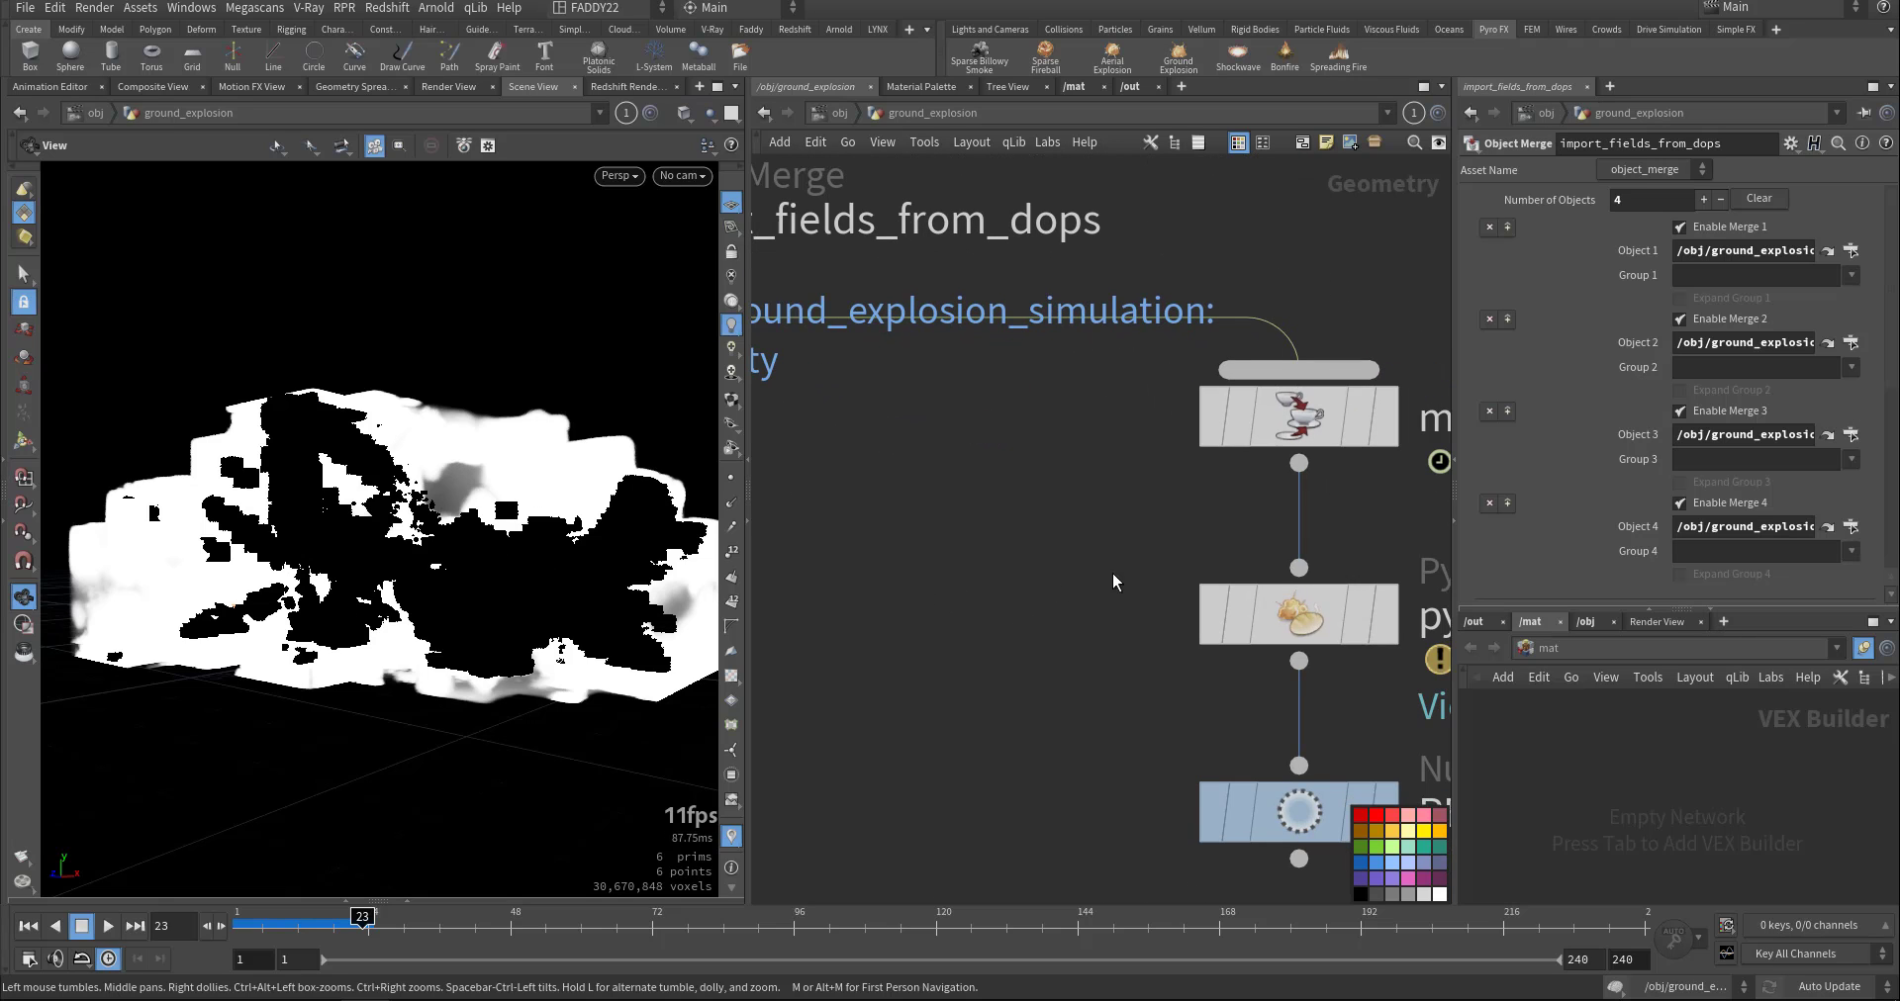
click(1145, 561)
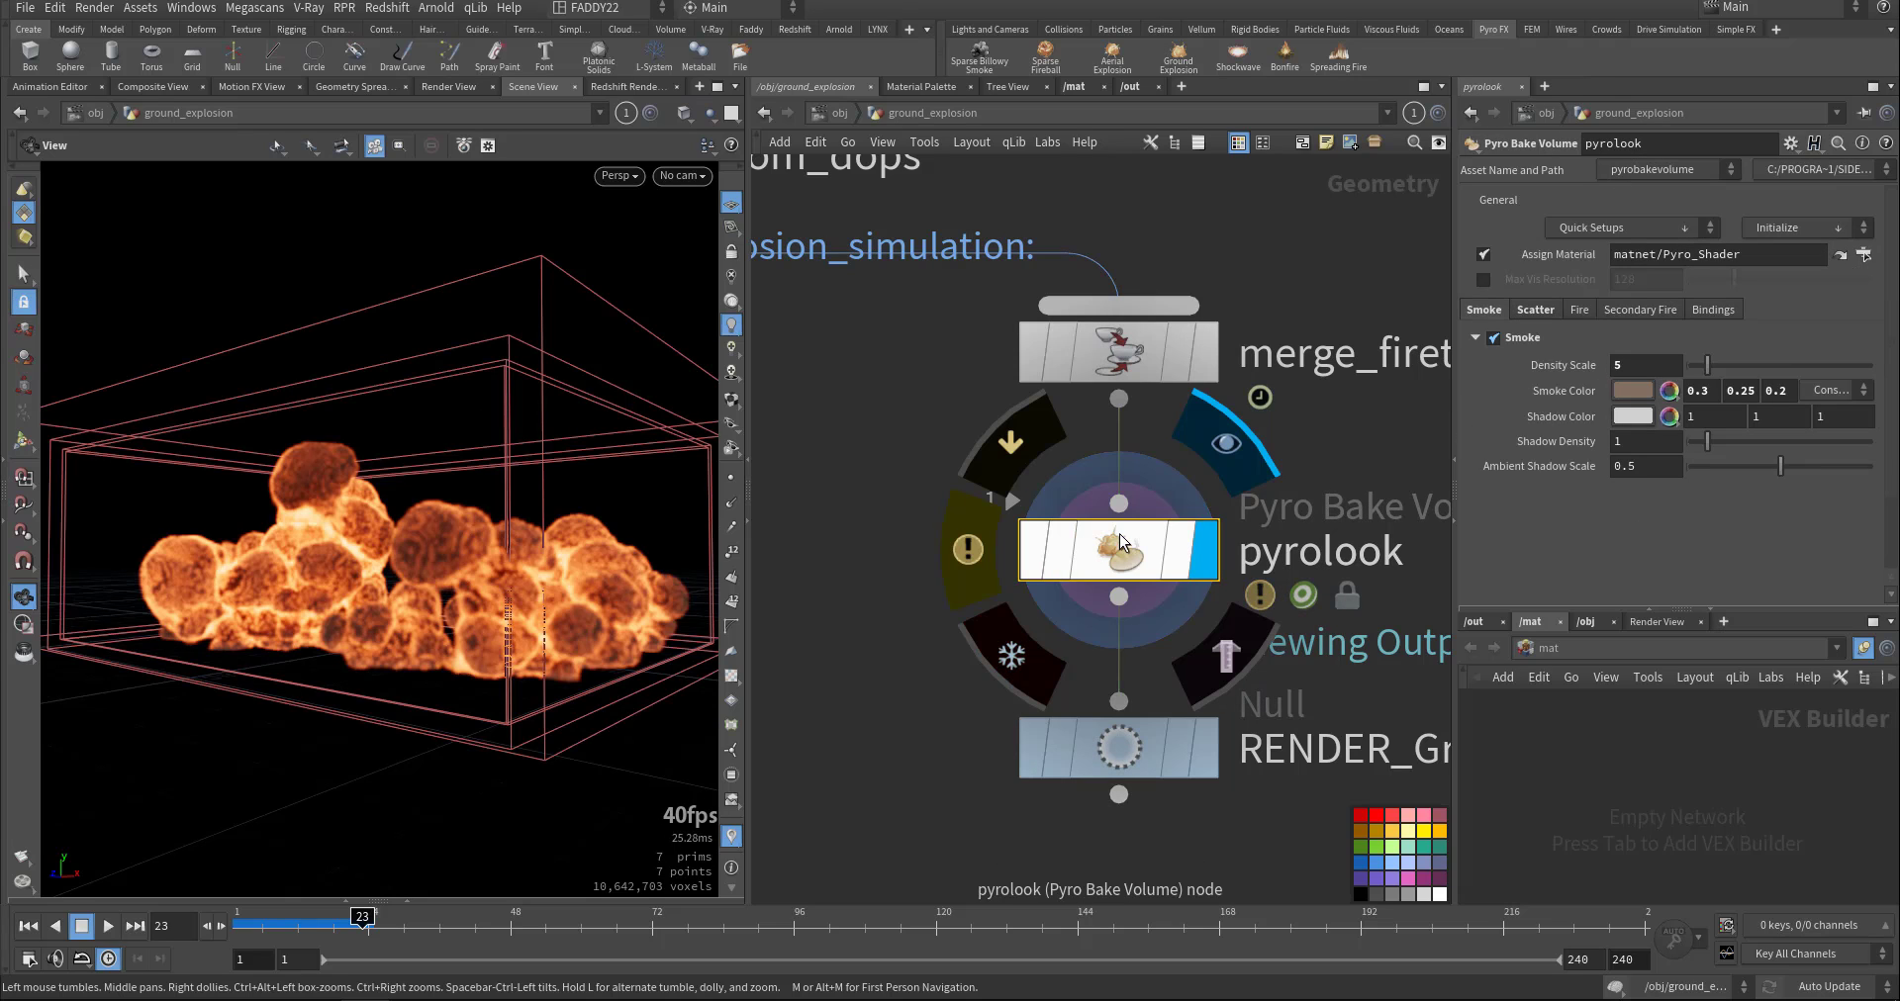
Add a Pyro Bake Volume node to the network.
key(Tab)
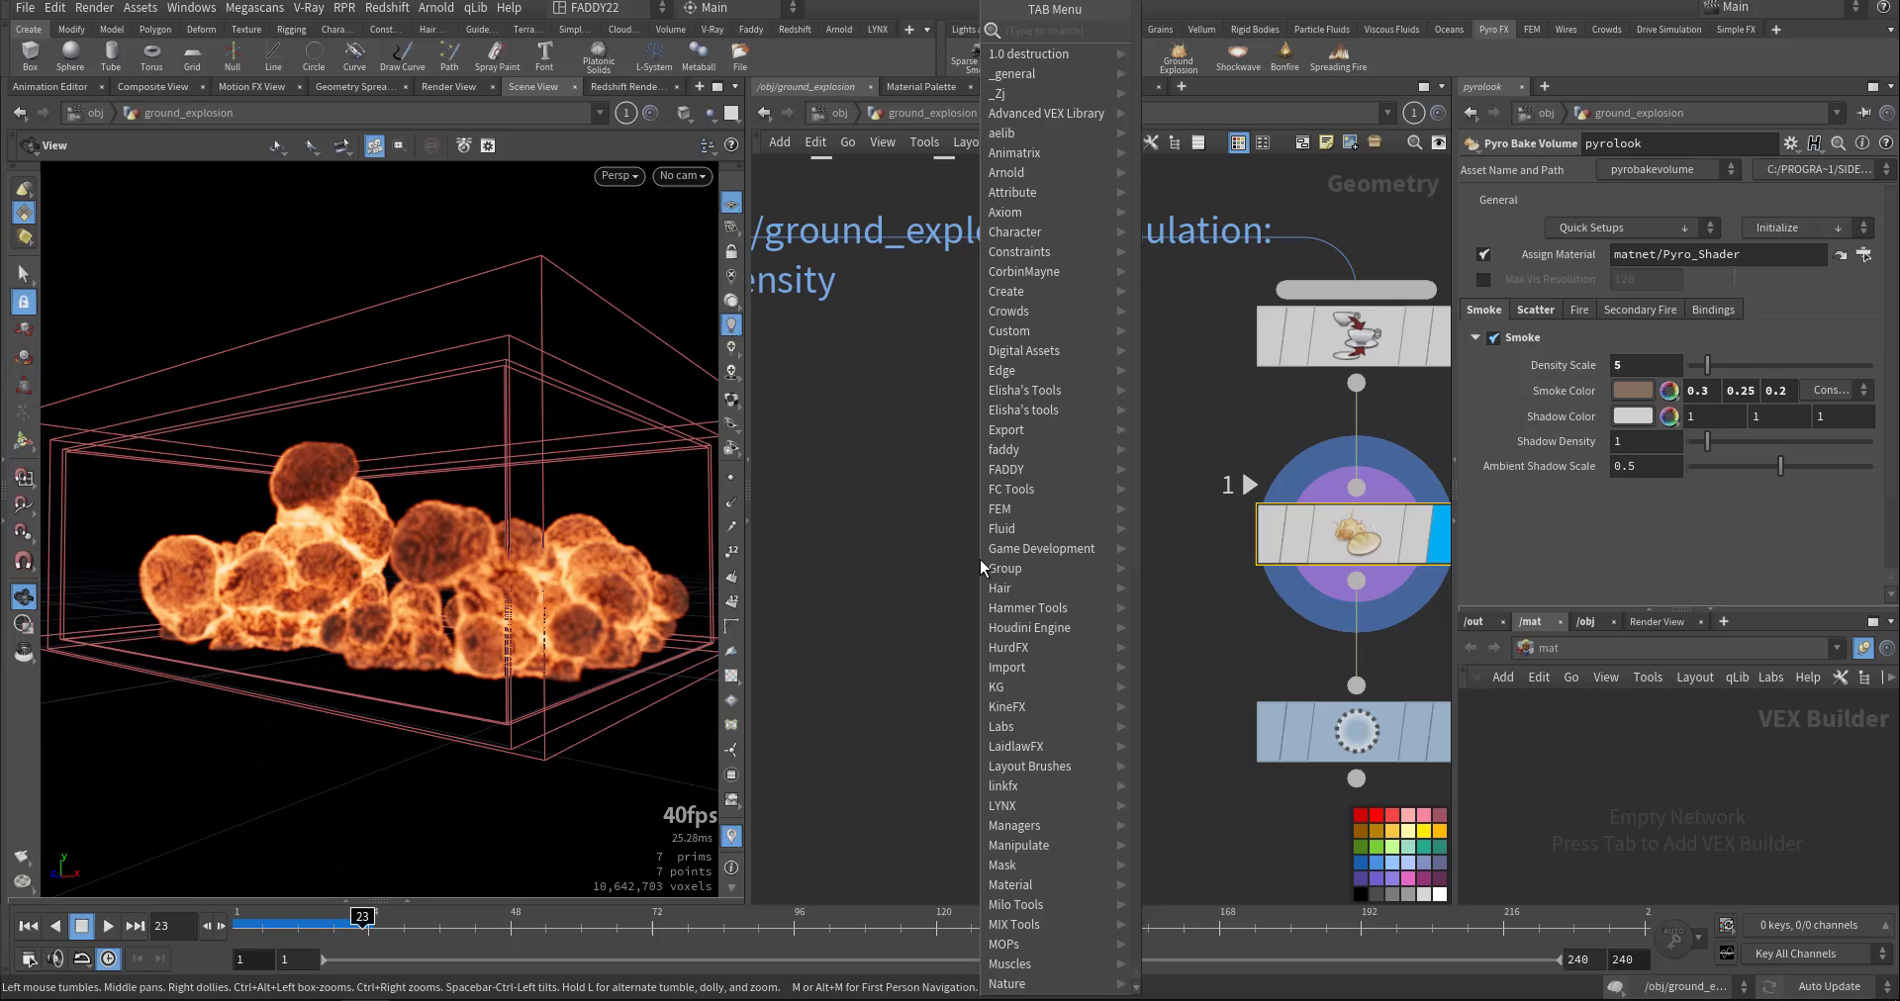
text(yr)
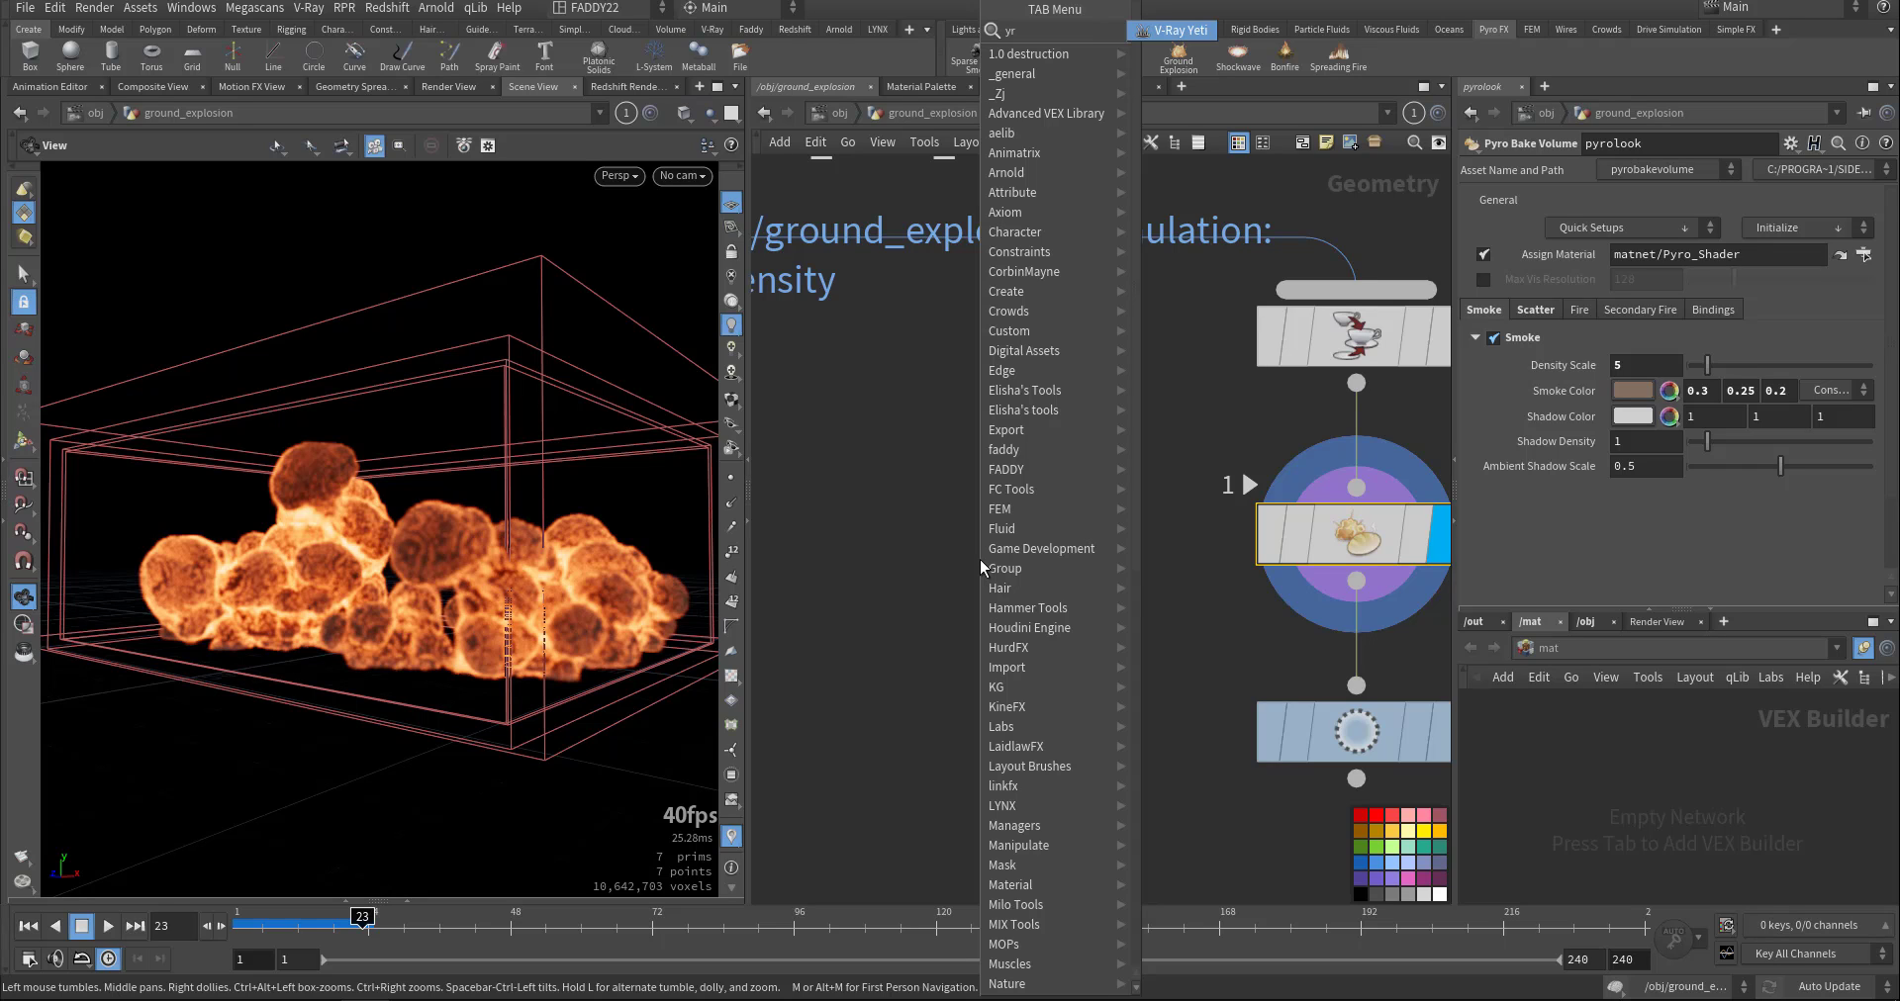
key(Escape)
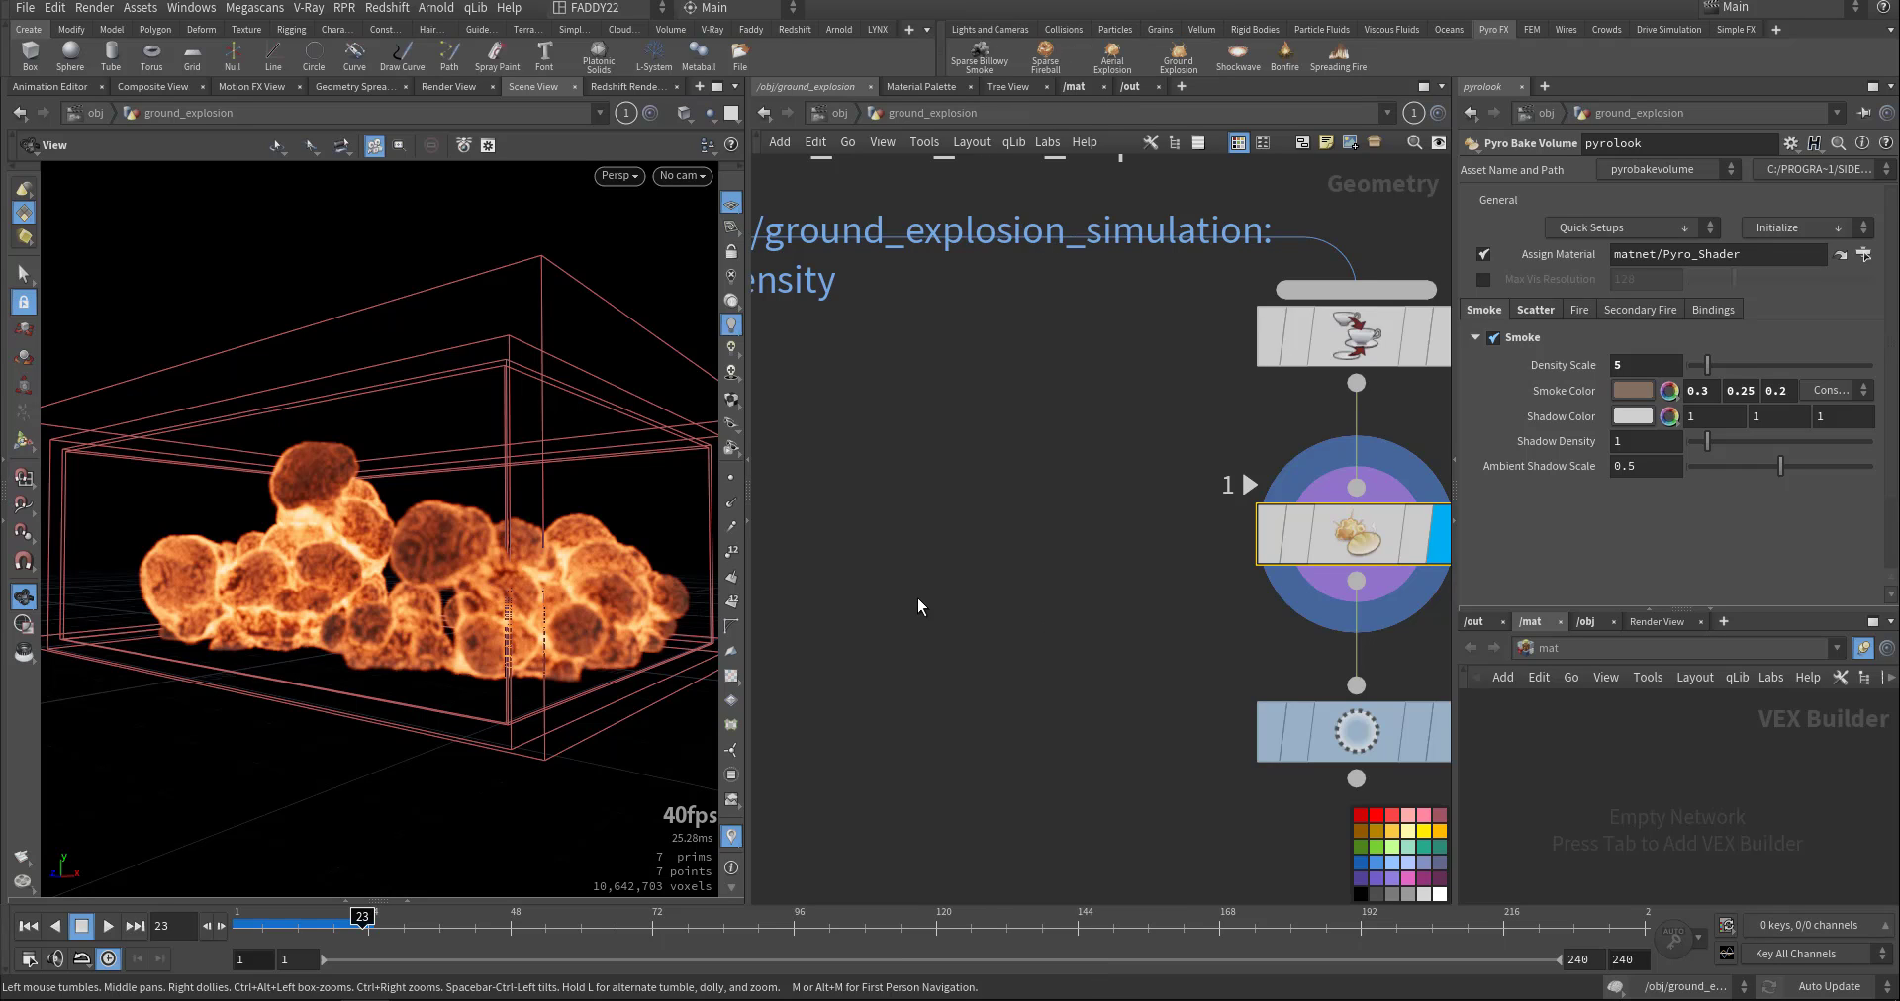
key(Tab)
text(pyro)
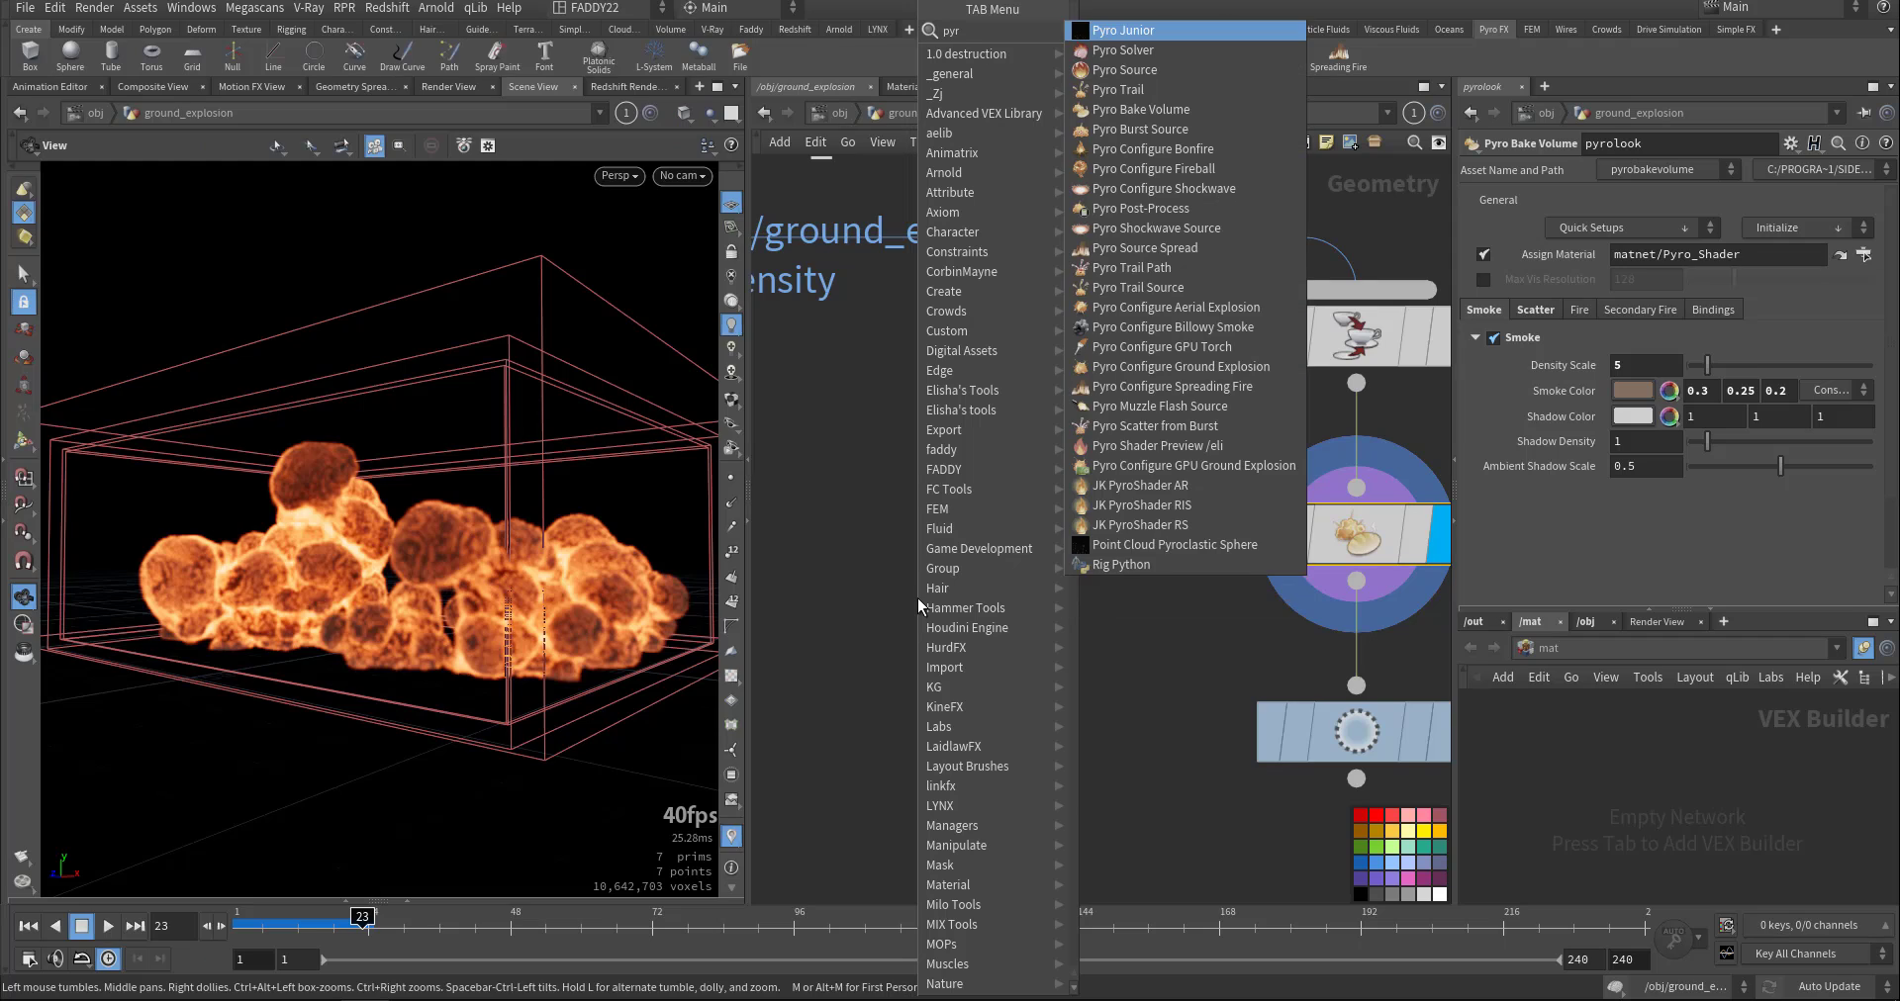
mouse_move(917, 597)
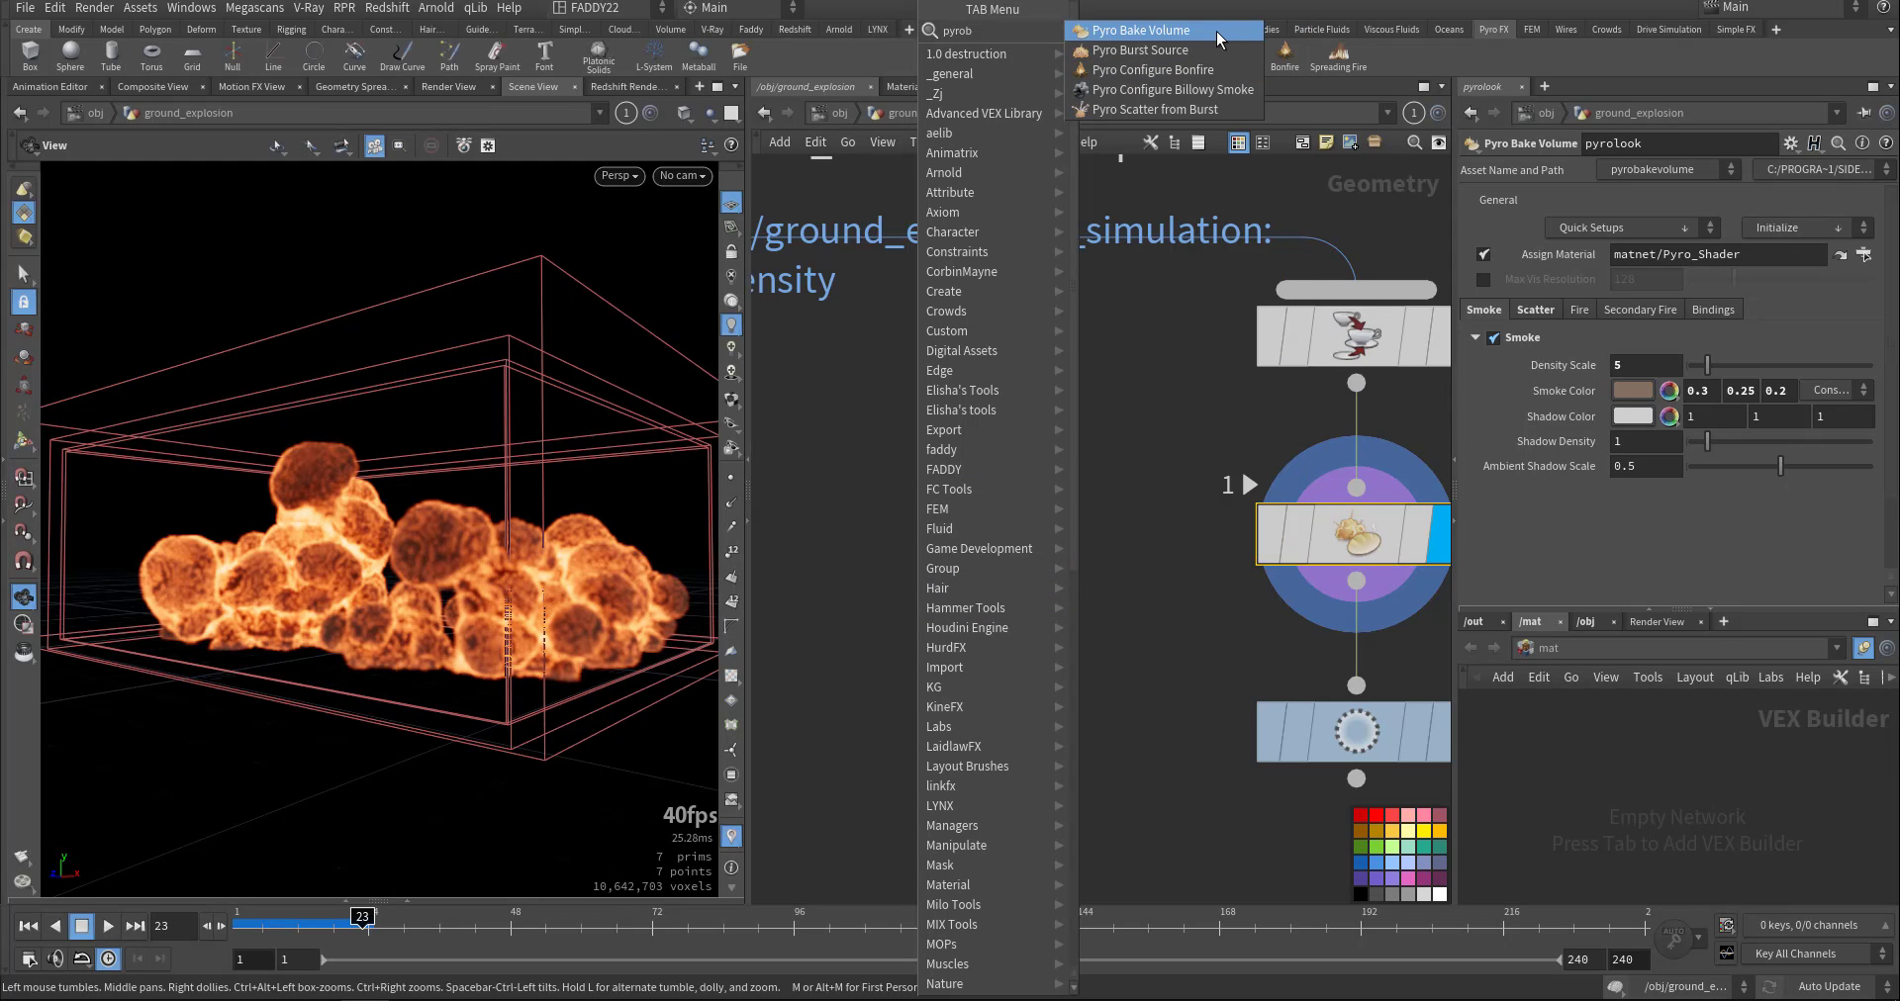
click(1215, 32)
click(995, 665)
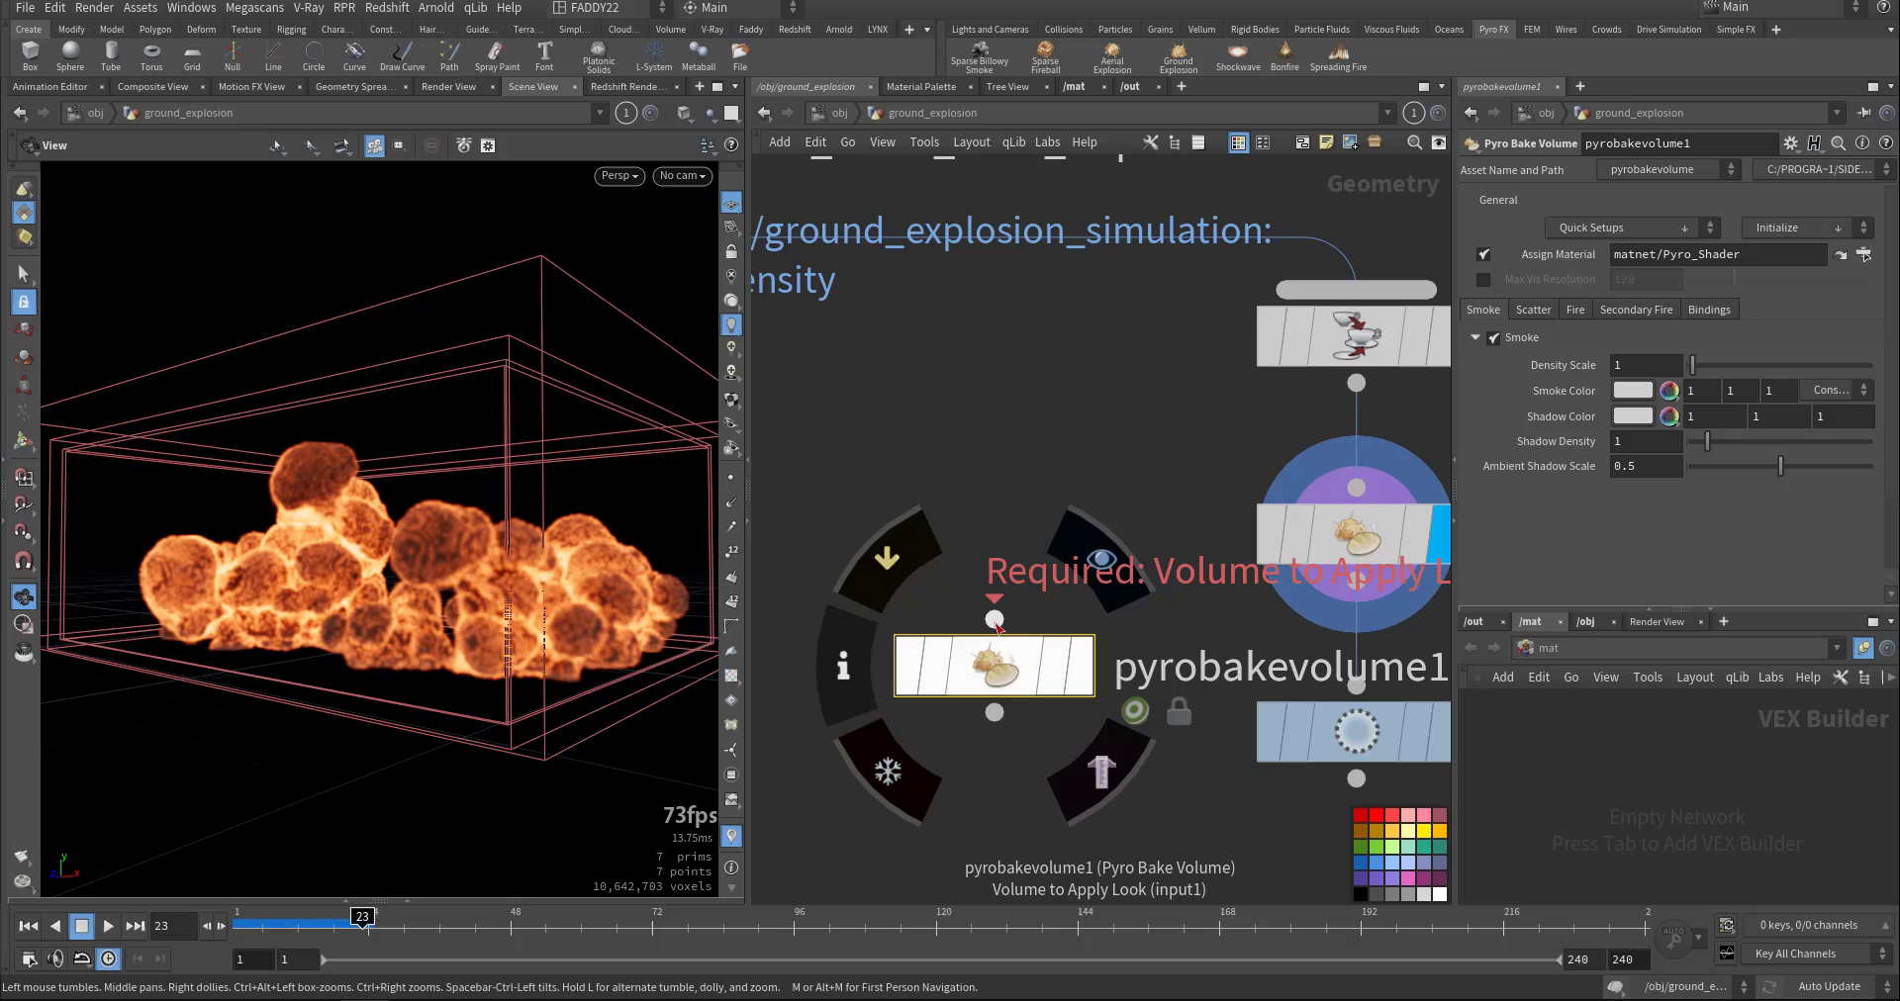
click(994, 619)
Wire import_fields_from_dops into pyrobakevolume1 and set it as the display node.
click(782, 280)
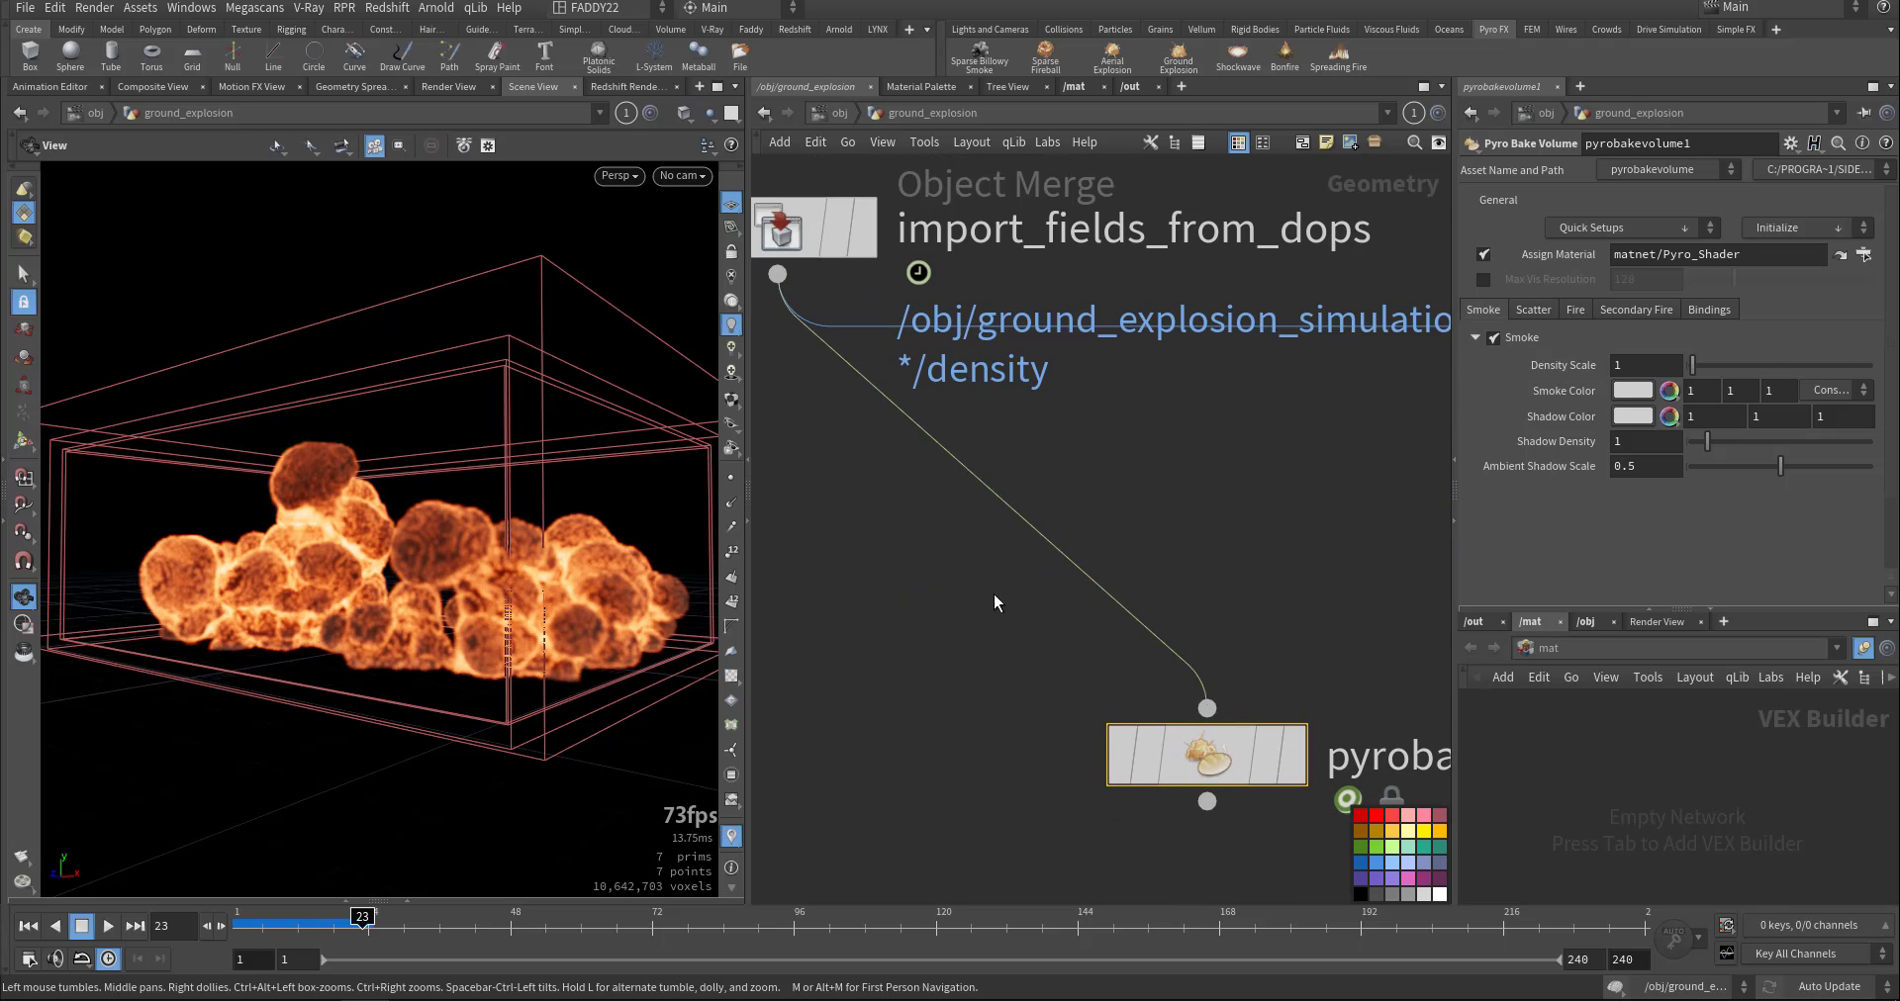
click(1160, 624)
drag(1162, 611, 1085, 566)
middle_drag(1144, 501, 1107, 420)
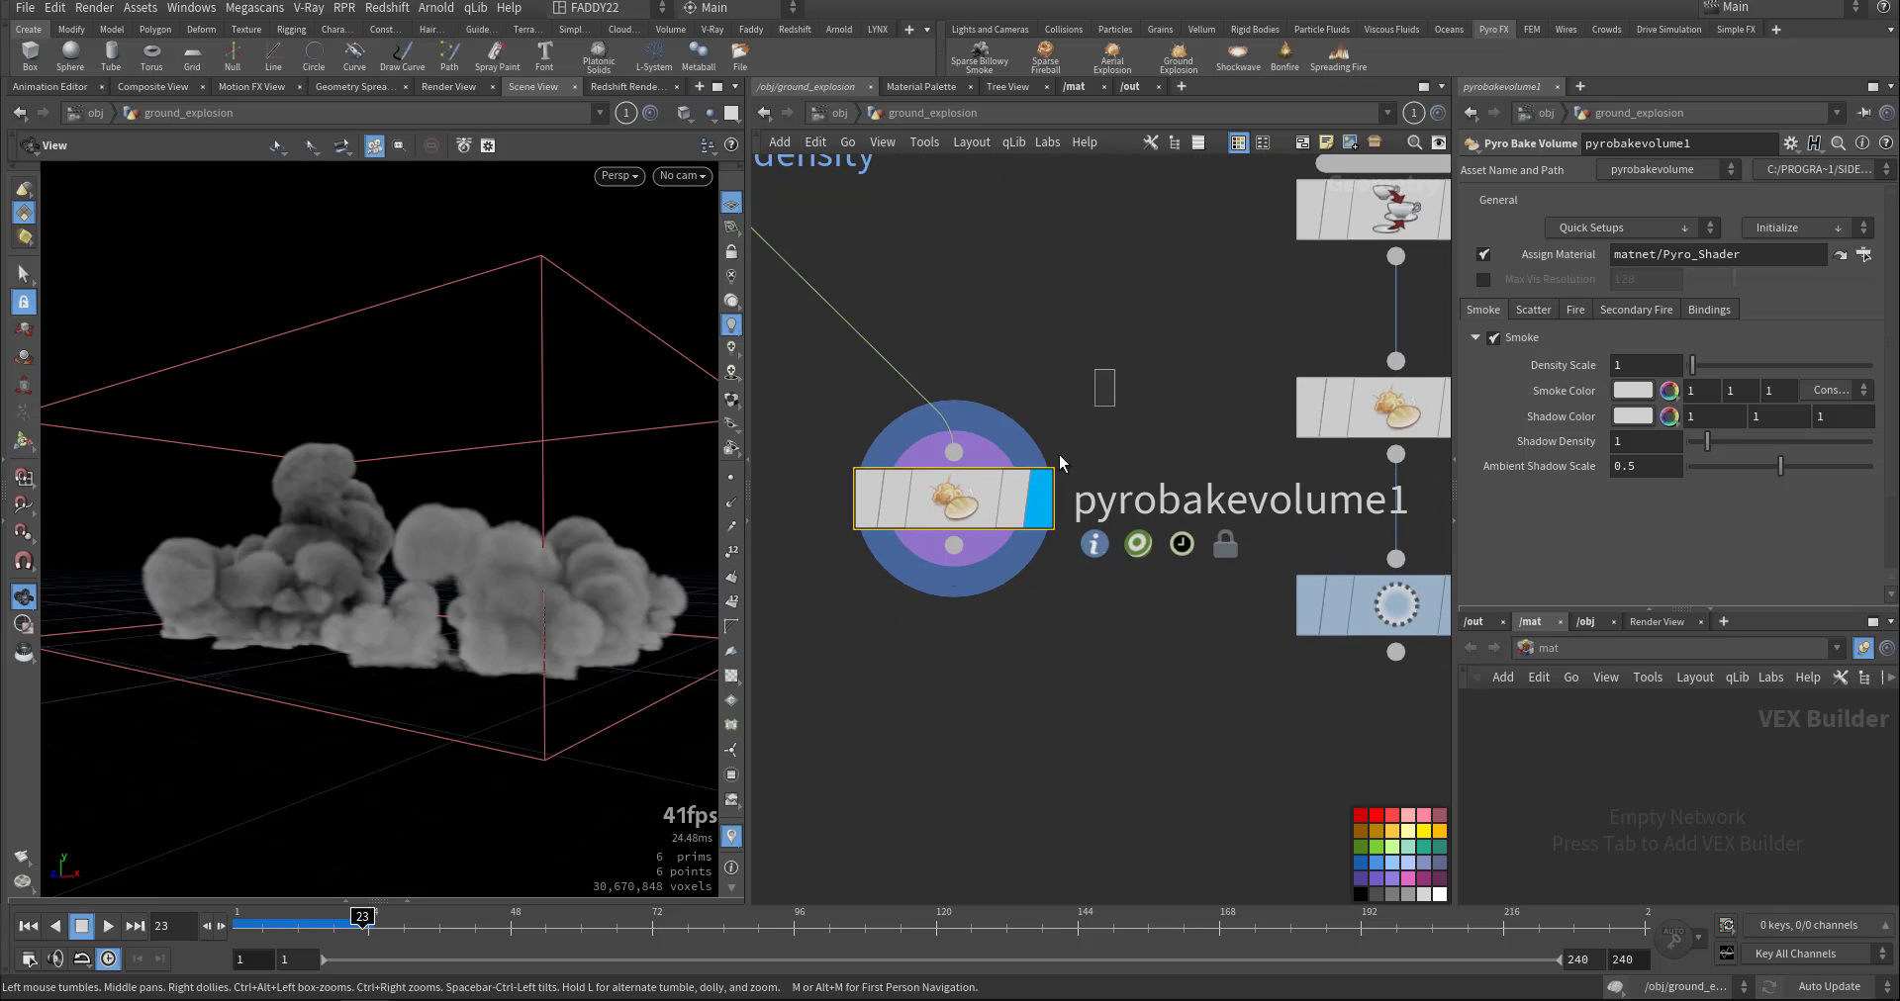
Set smoke Density Scale to 21.1 and Shadow Density to 2.54, resetting Ambient Shadow Scale.
click(1699, 311)
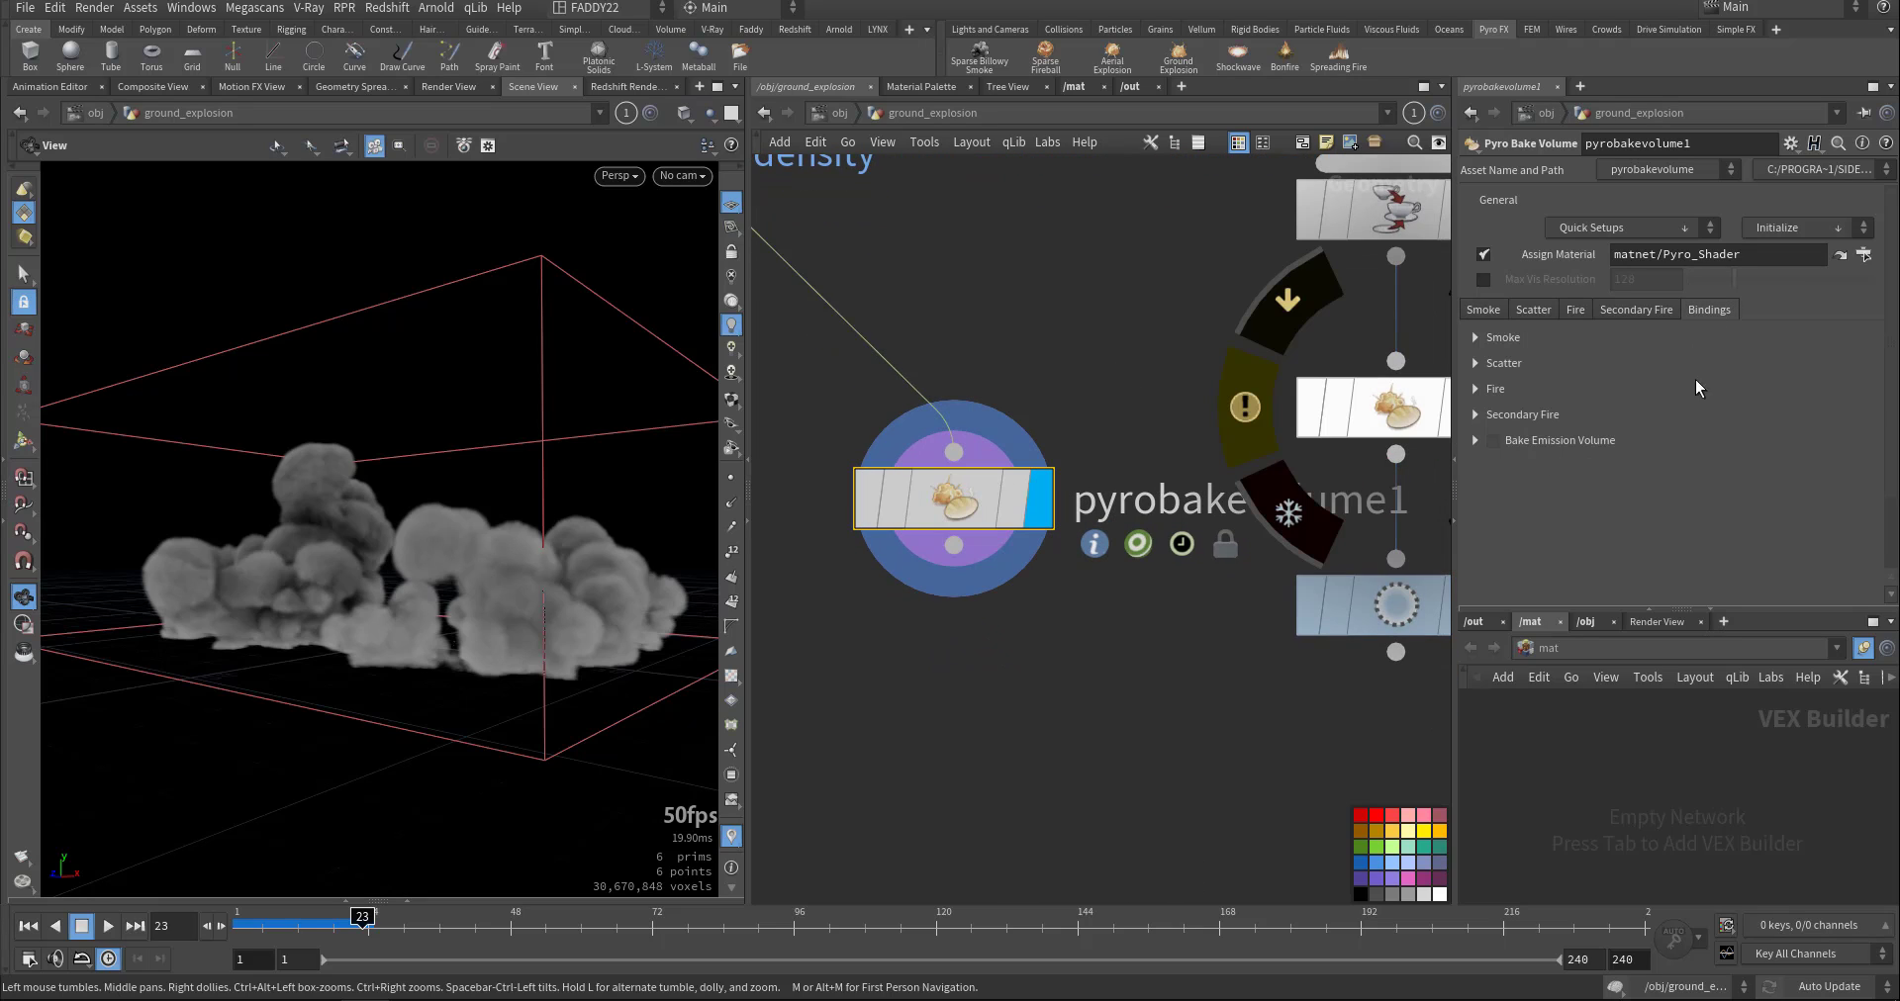
click(1480, 311)
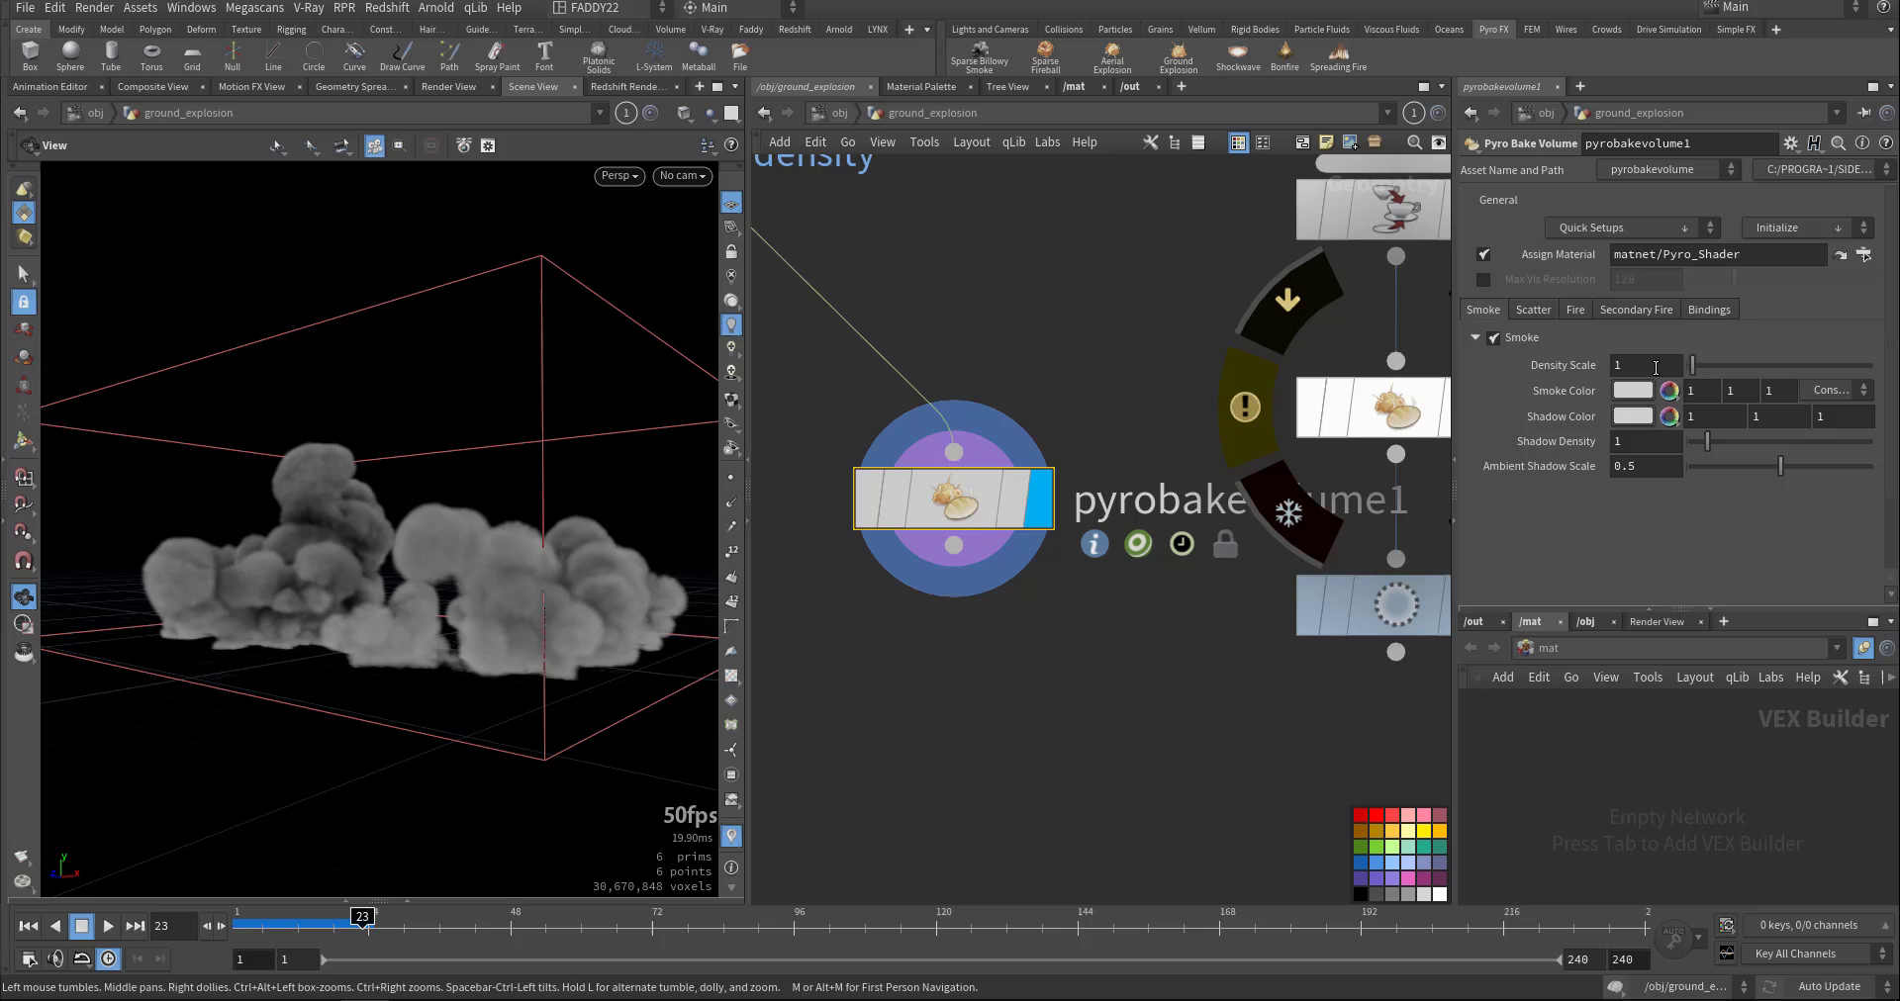
drag(1712, 365, 1765, 382)
drag(1709, 442, 1772, 473)
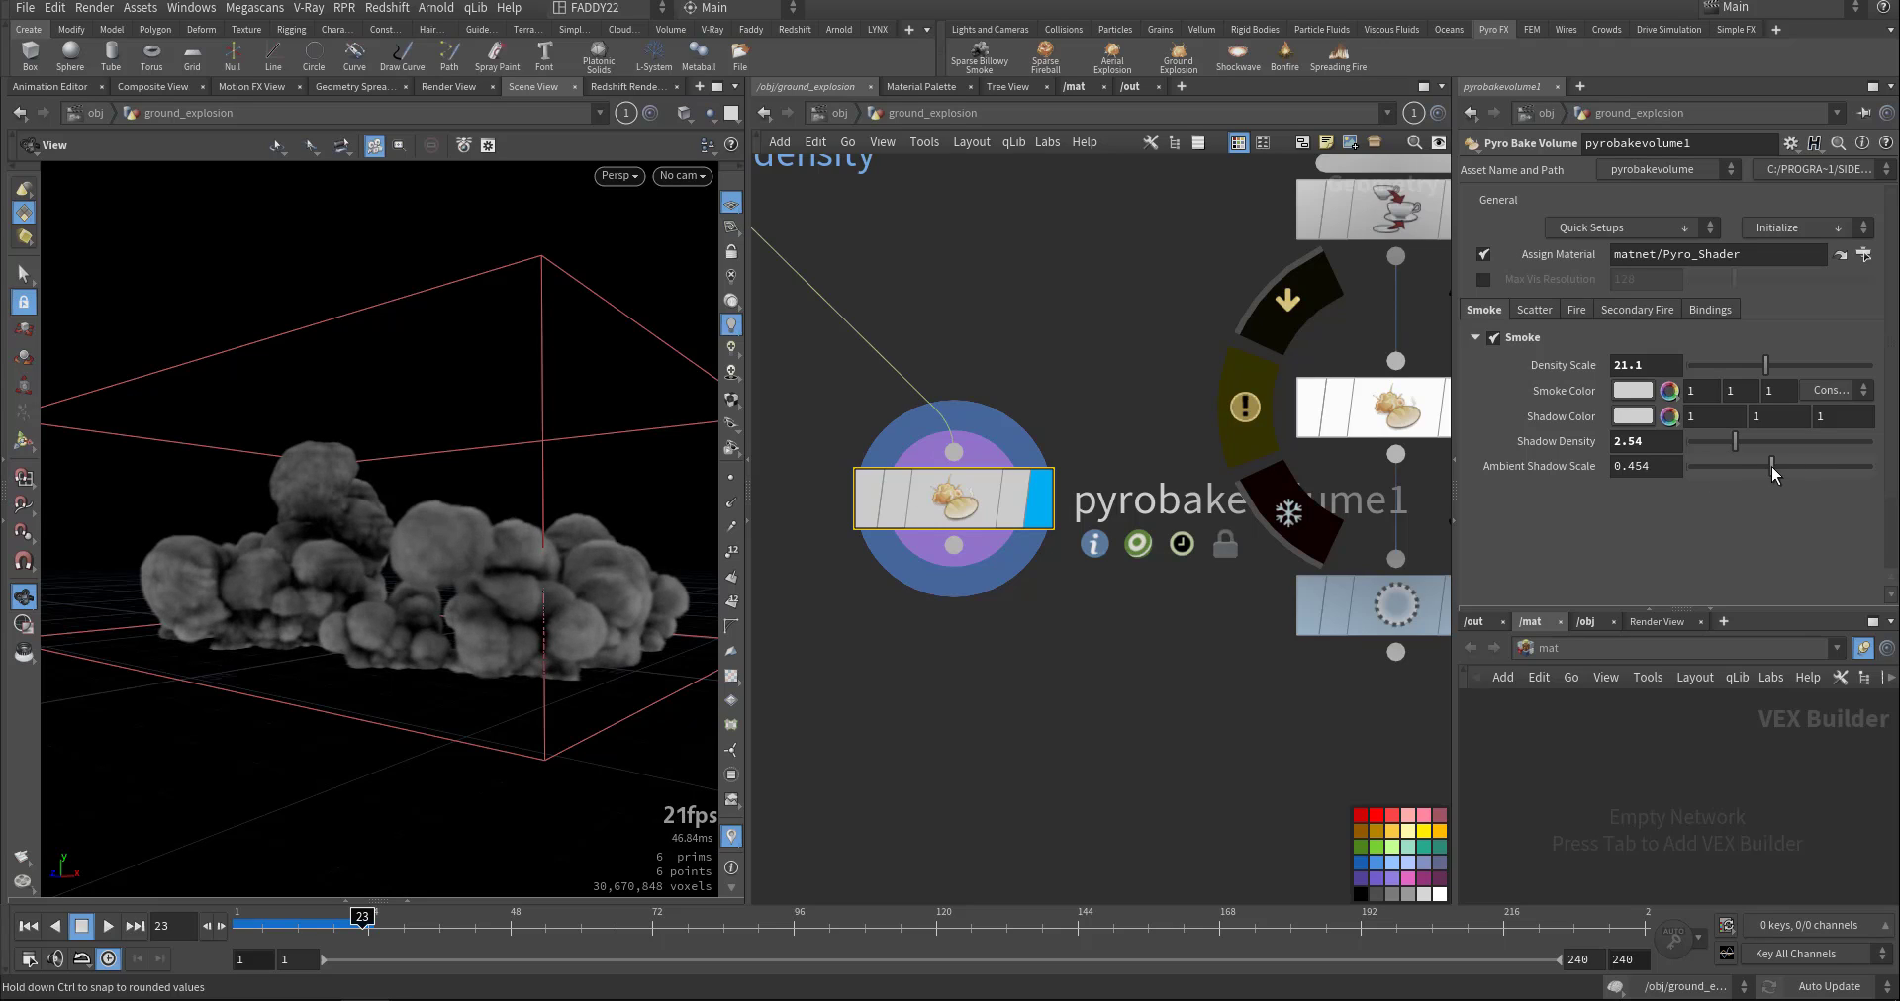
ctrl+middle_click(1565, 471)
Toggle smoke shading off and back on to compare the result.
click(1501, 338)
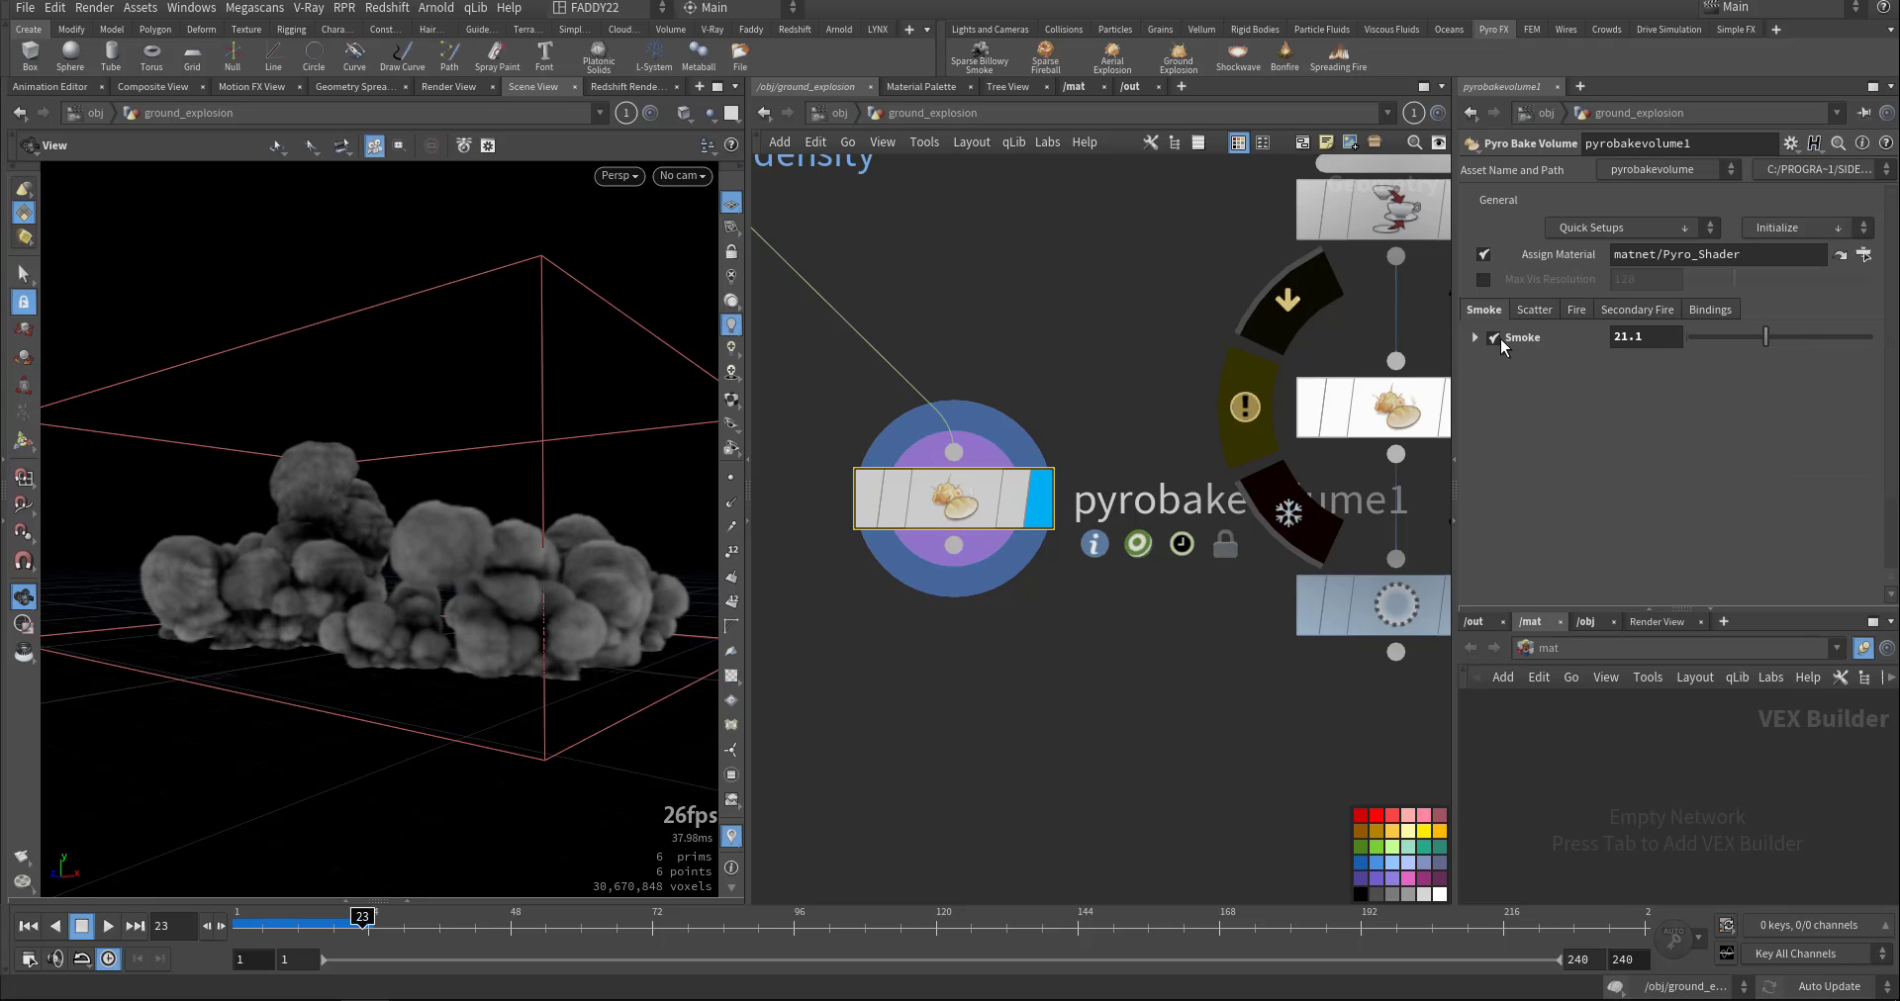
click(1493, 340)
click(1494, 341)
click(1474, 338)
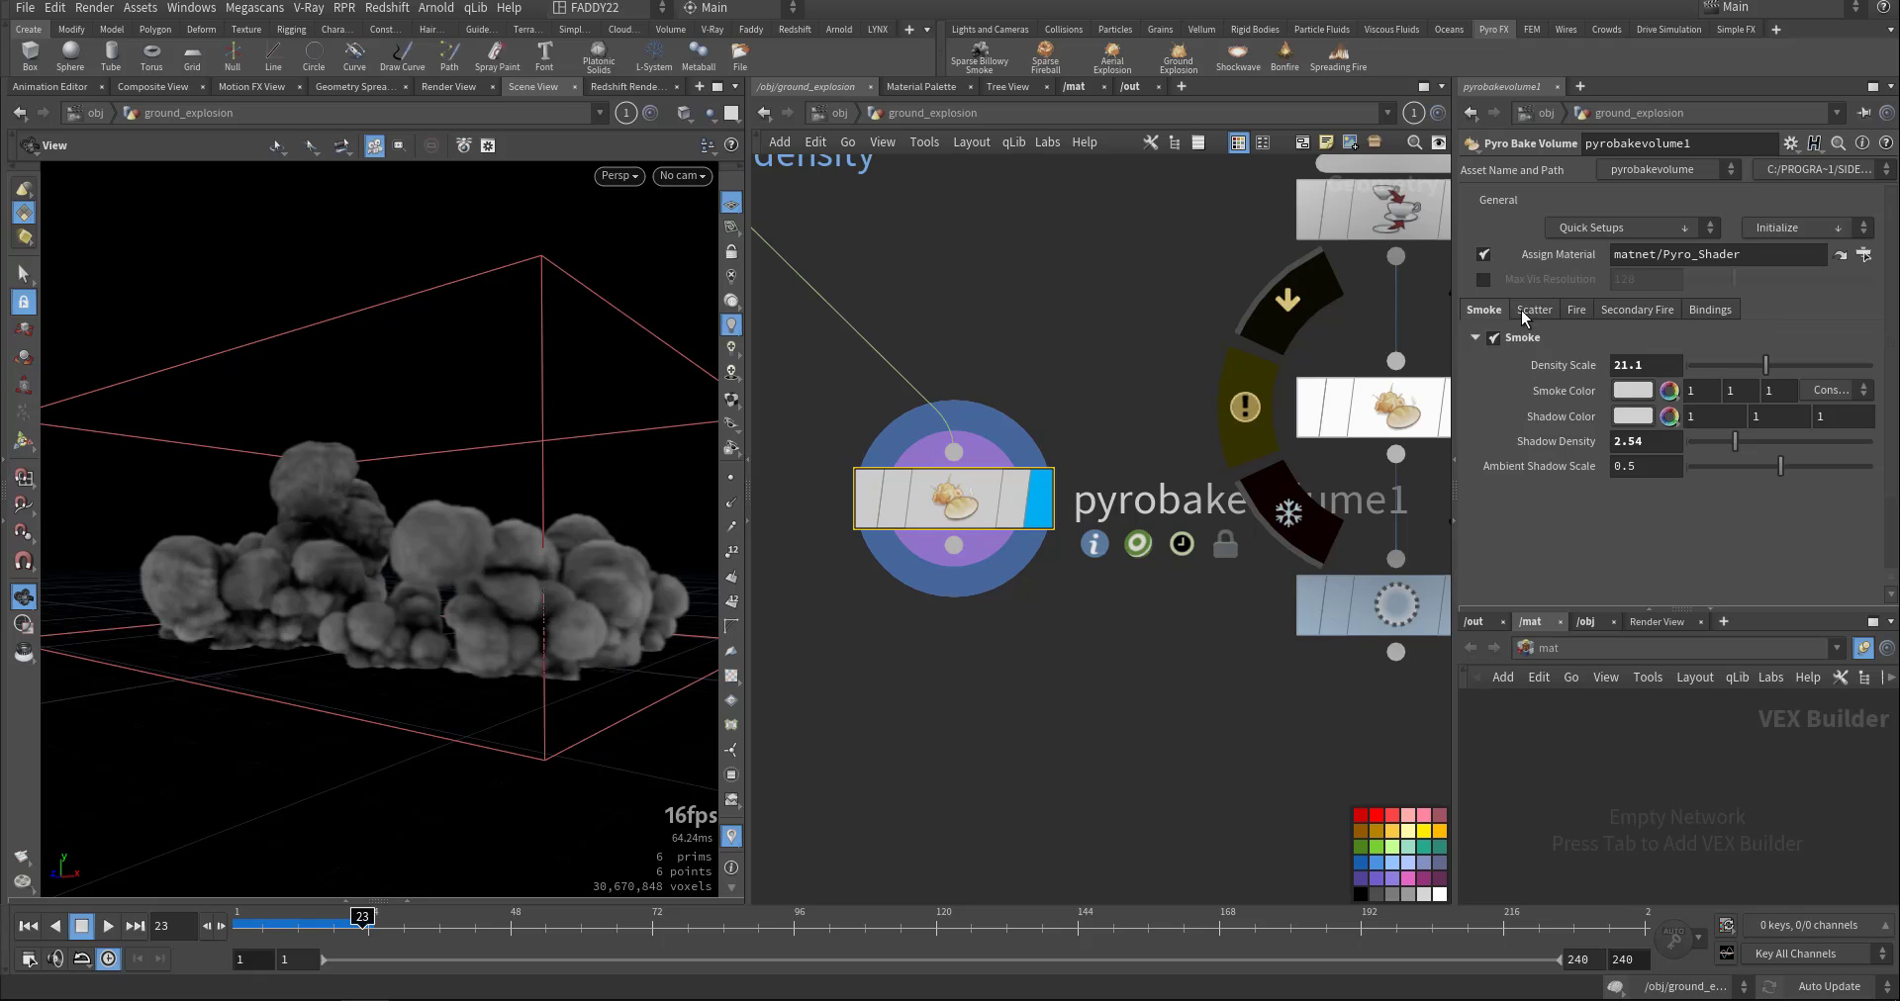
Enable Scatter with a computed 0–2 source range, shift the ramp key left, reset intensity to 250.
click(1529, 310)
click(1493, 337)
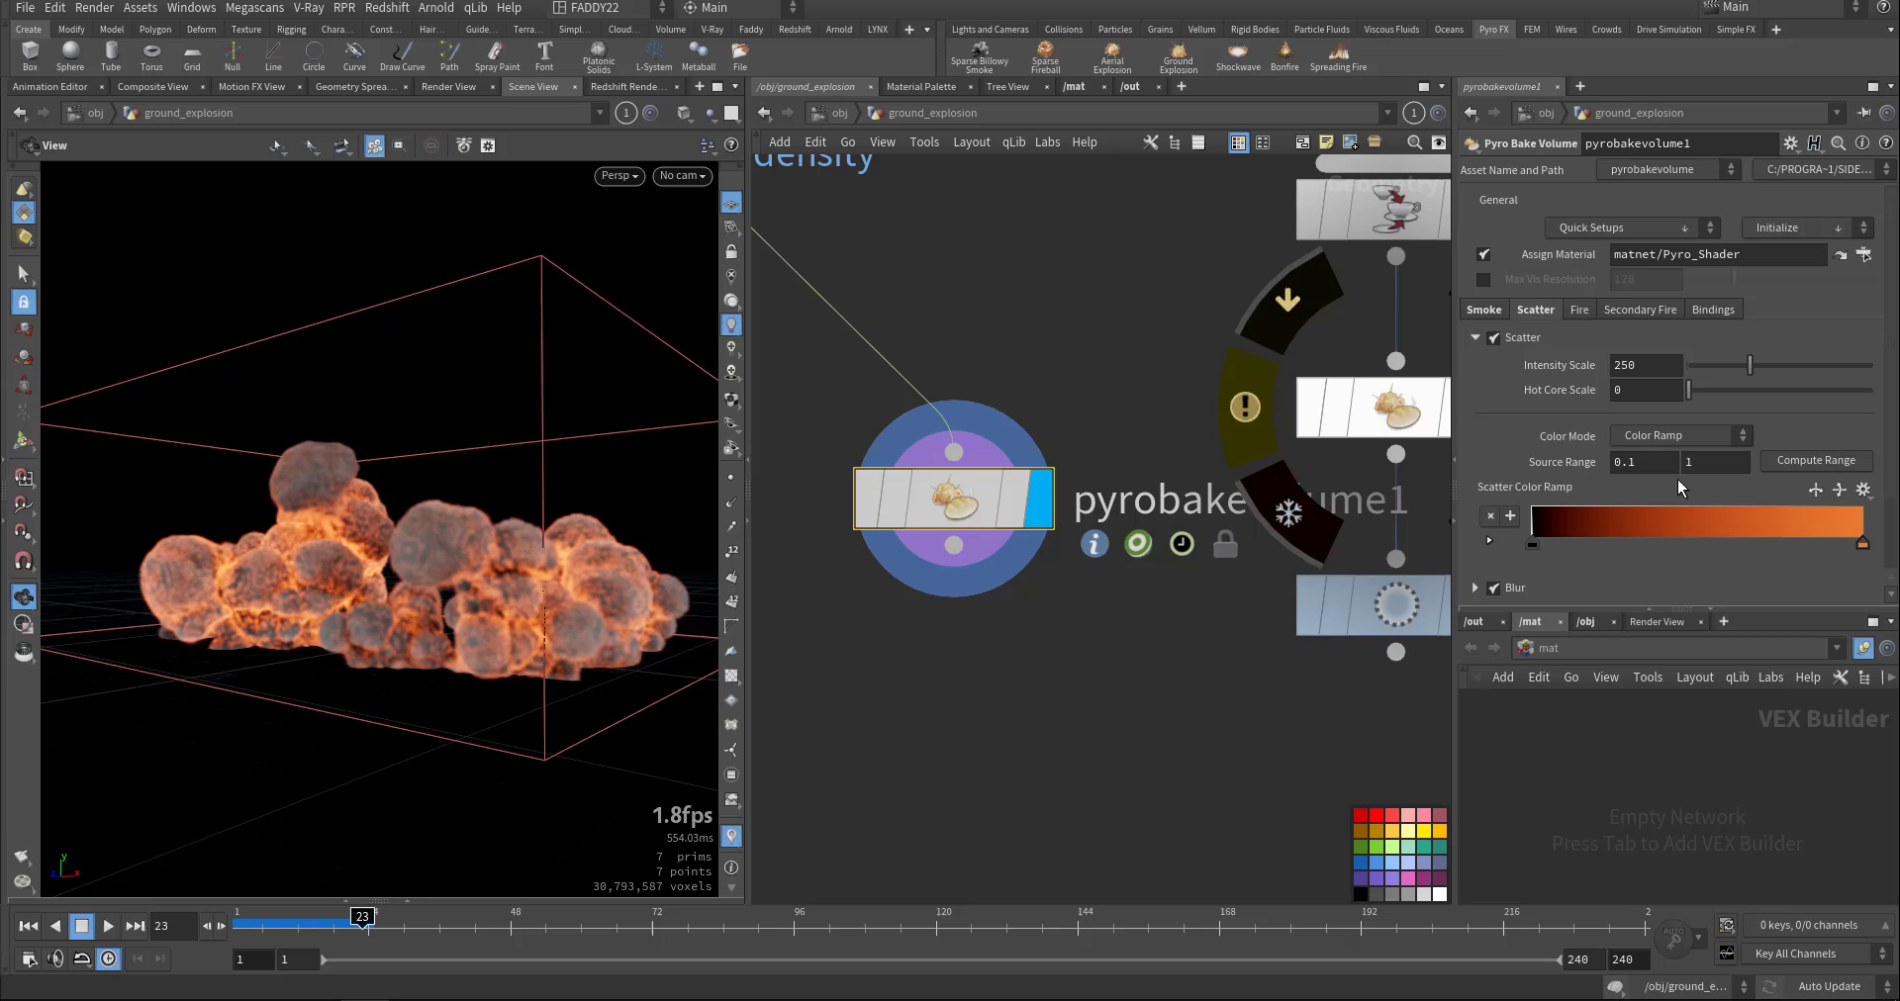
click(1791, 459)
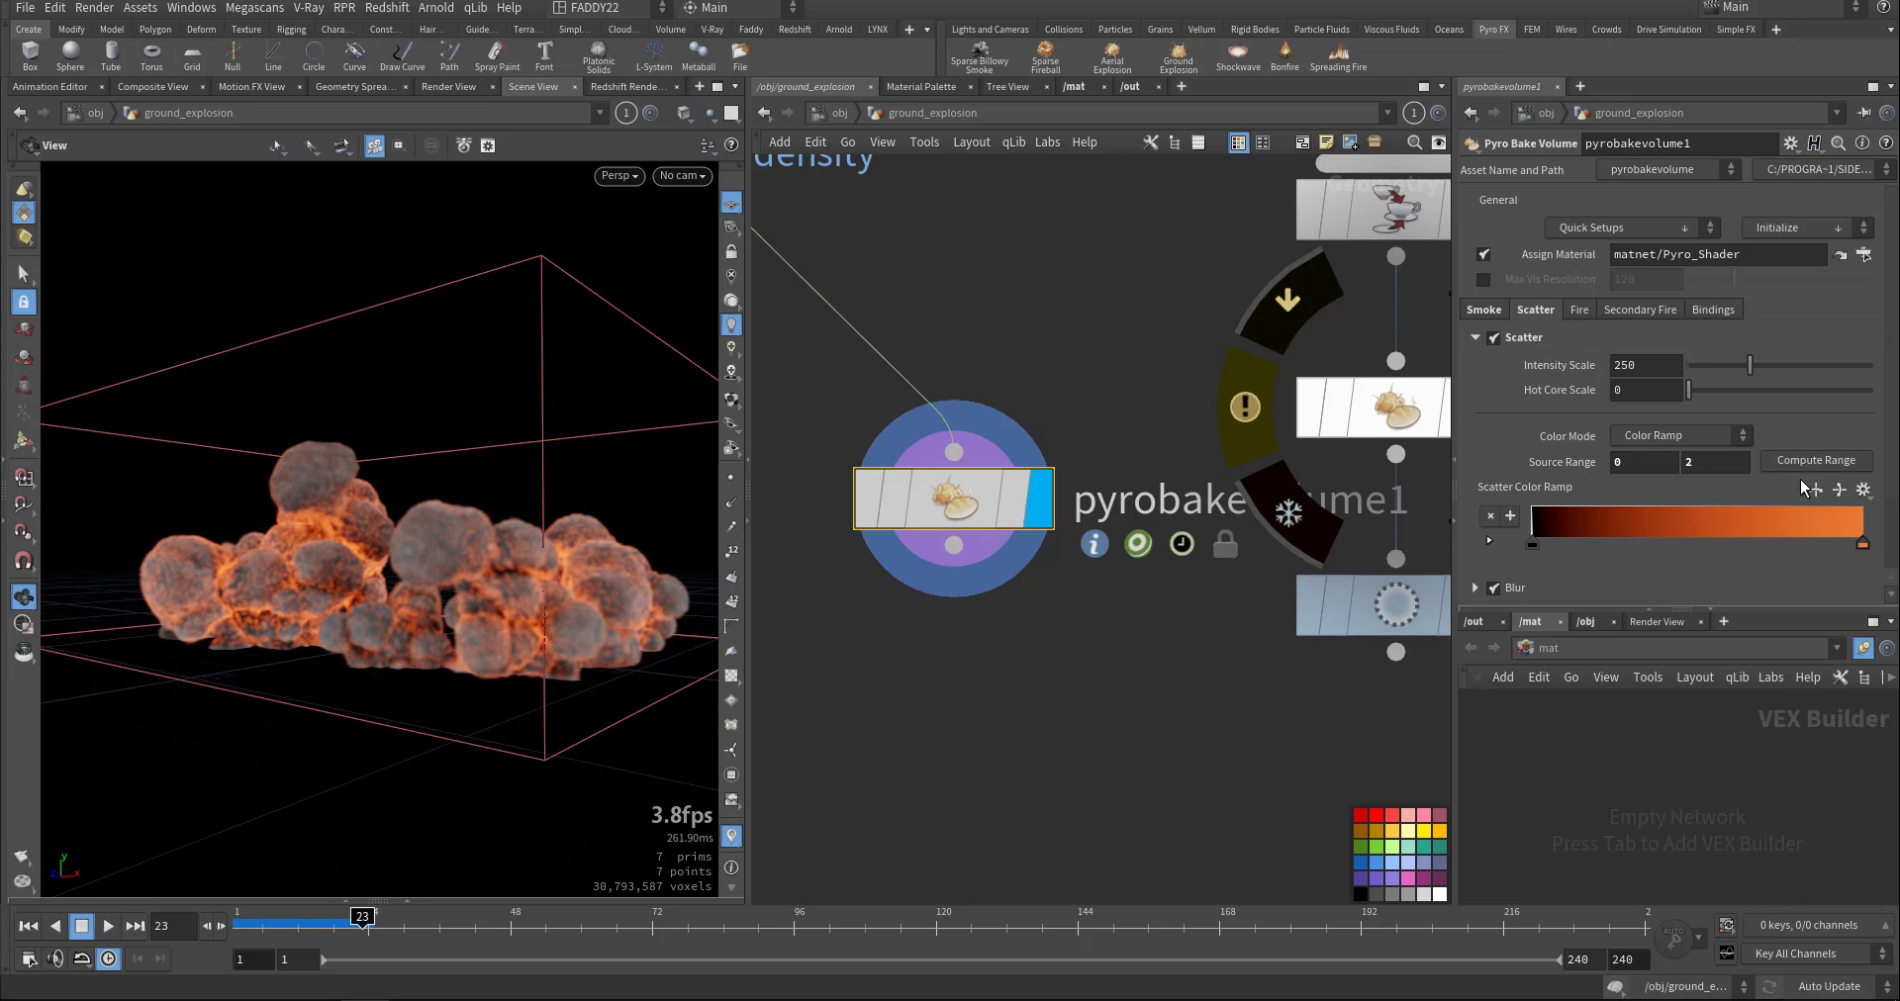
drag(1864, 553, 1789, 544)
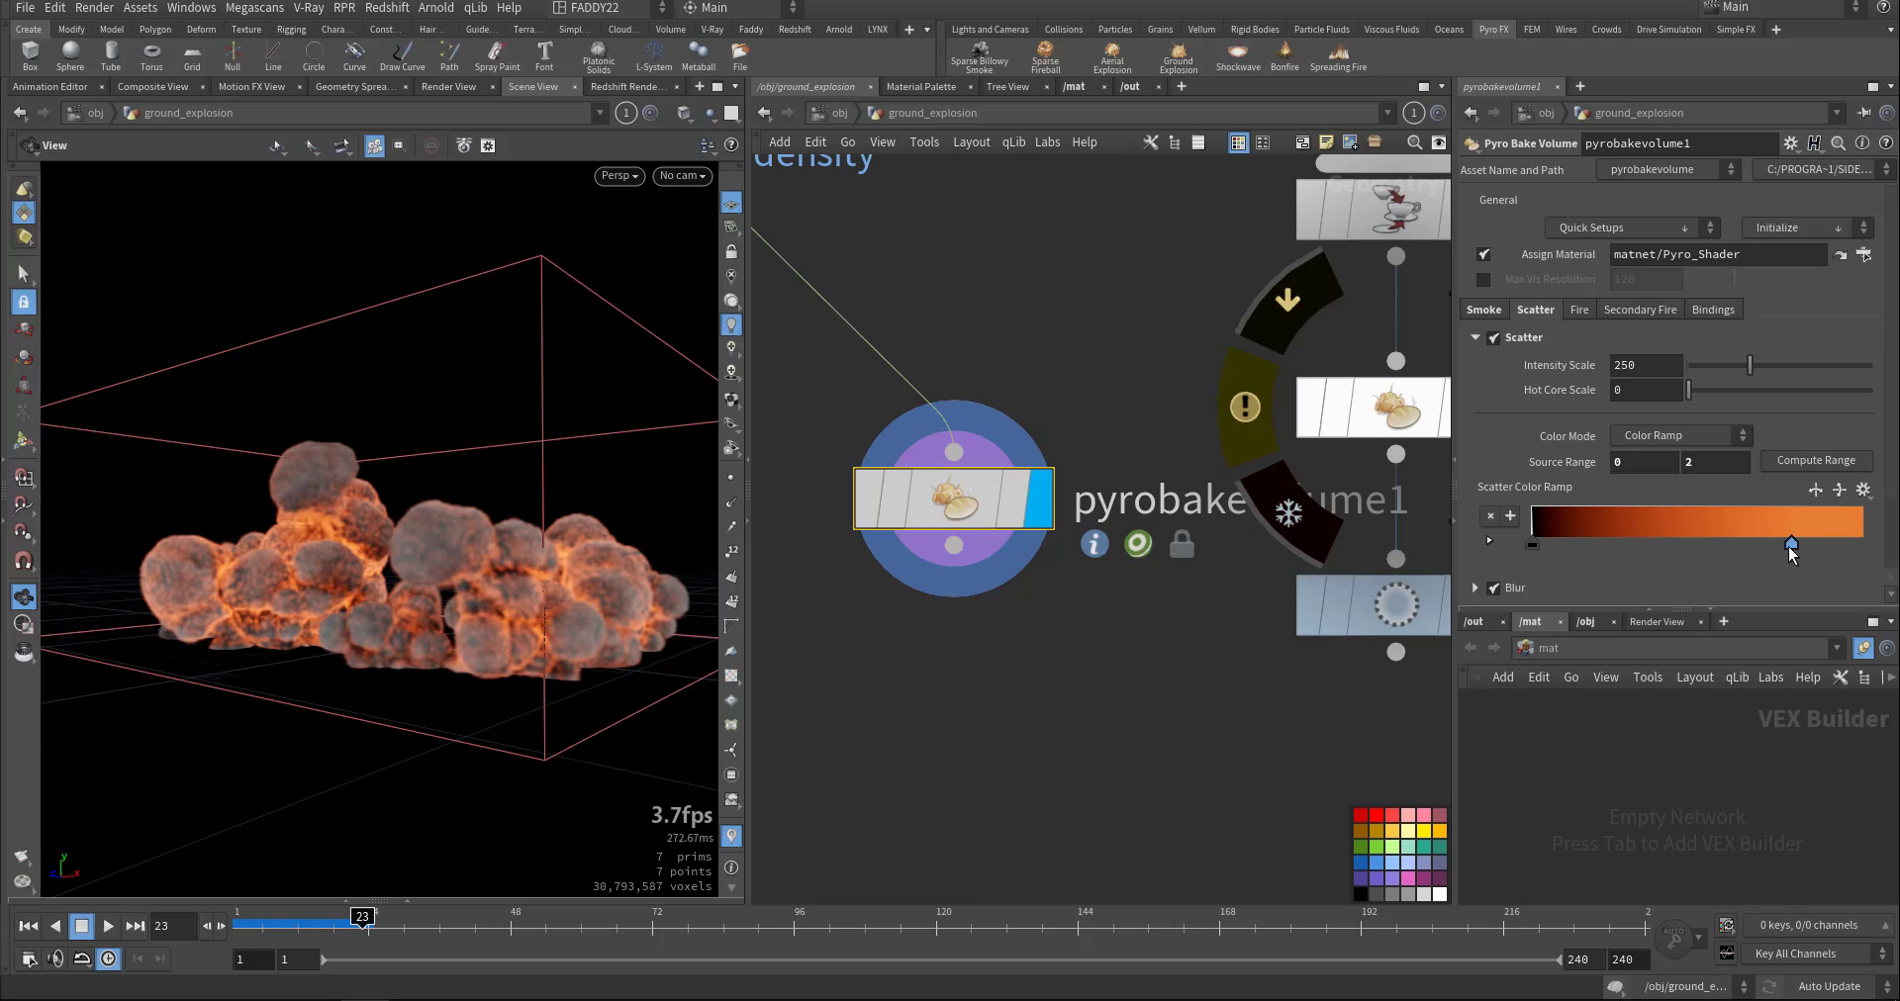
drag(1749, 368, 1809, 384)
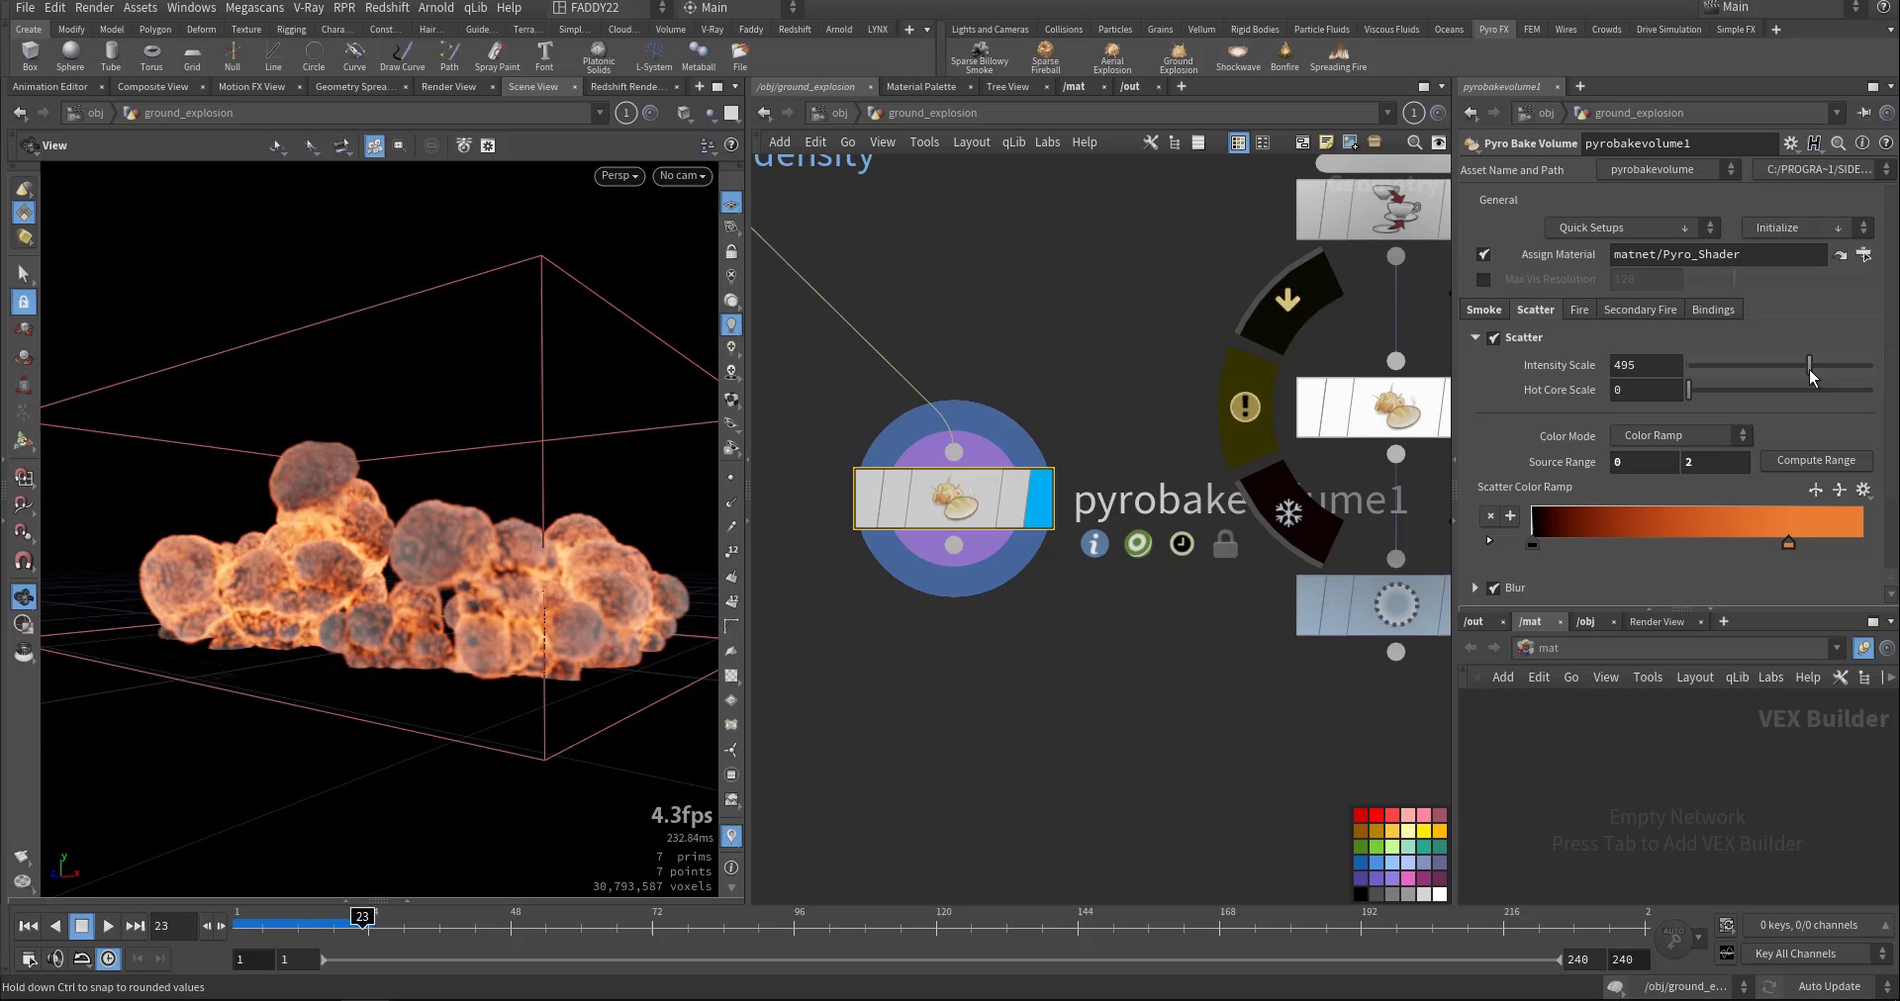
drag(750, 612, 1010, 614)
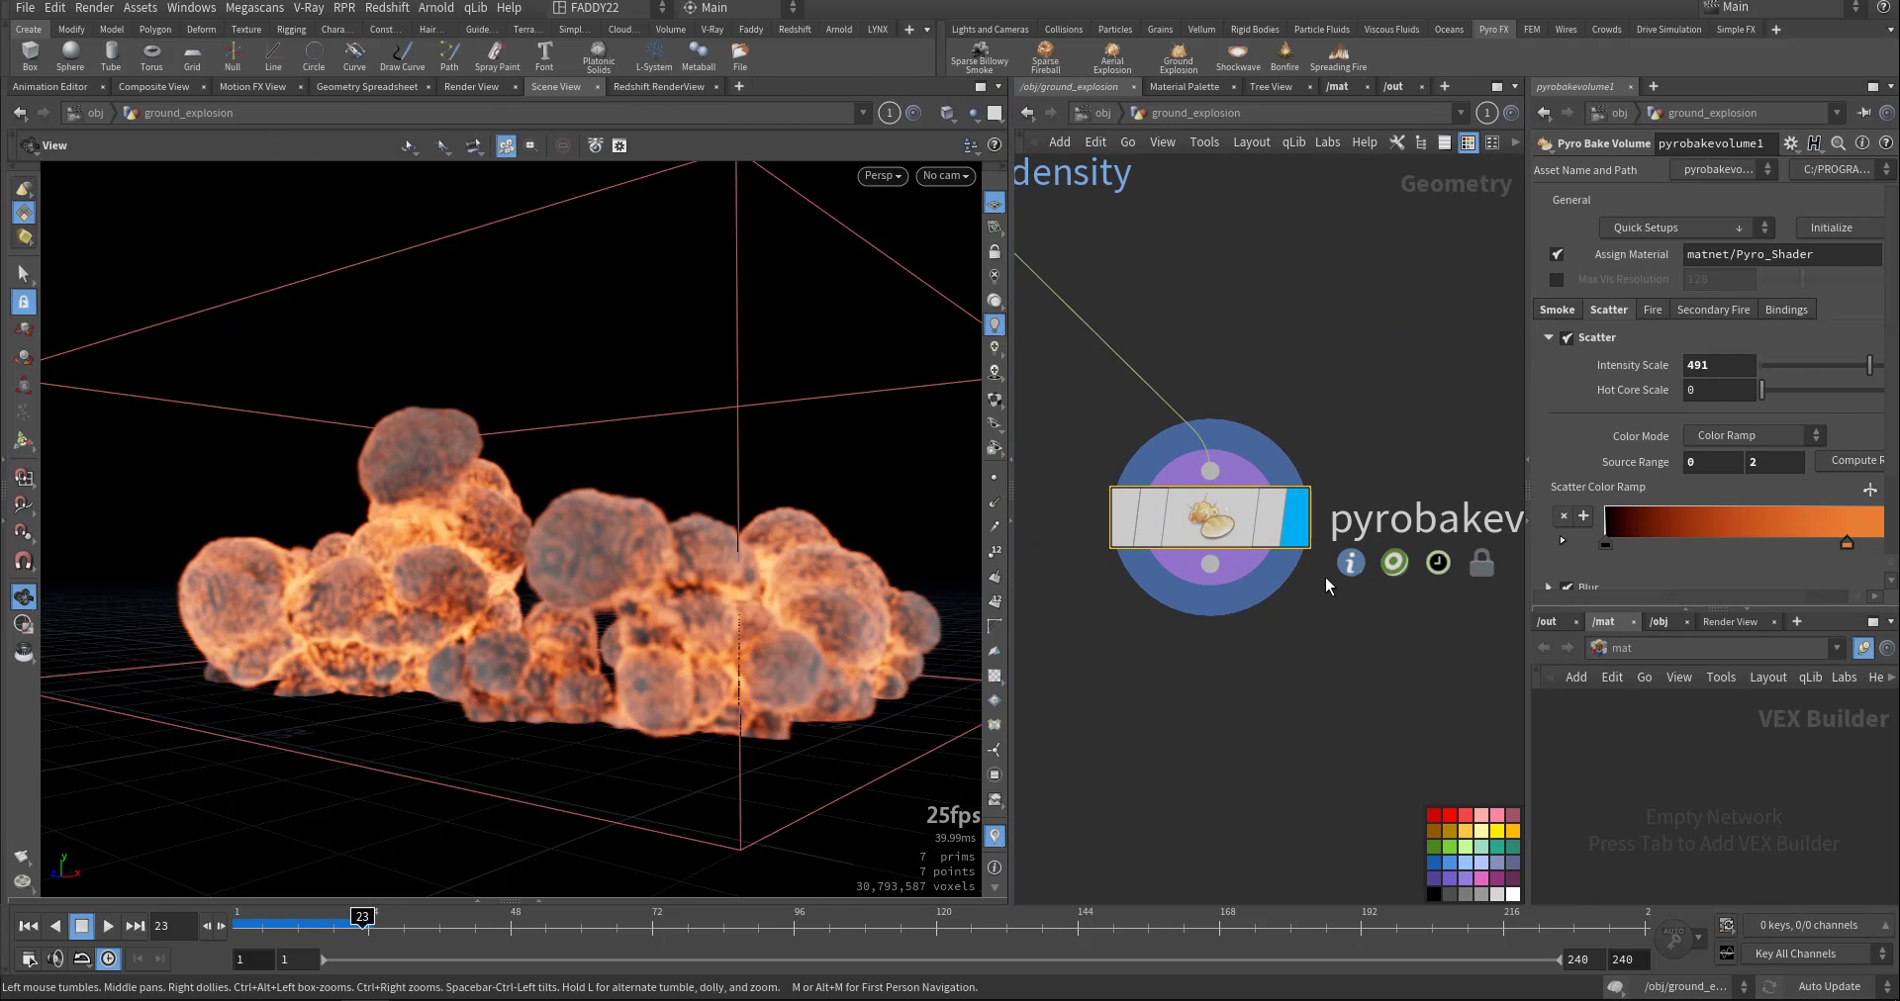
ctrl+middle_click(1625, 366)
drag(1528, 378, 1449, 435)
Reset the fire Intensity Scale to 250.
click(1571, 312)
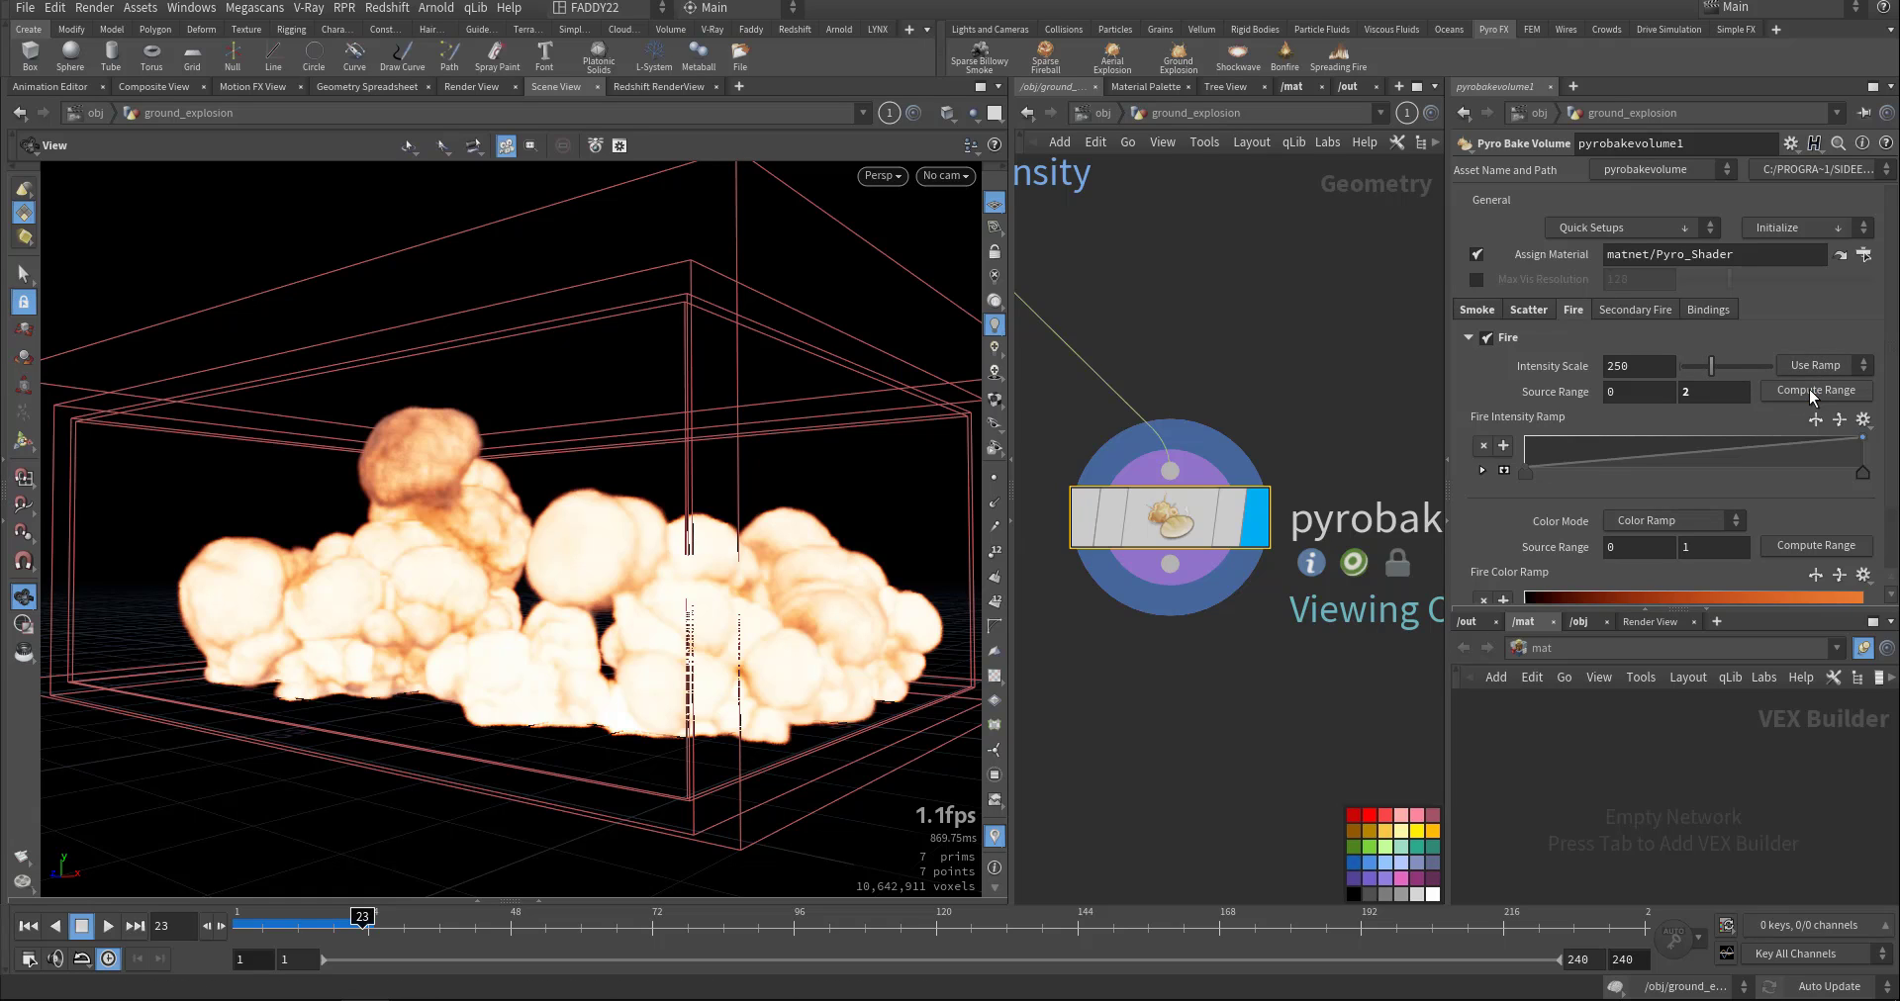
drag(1708, 366, 1762, 364)
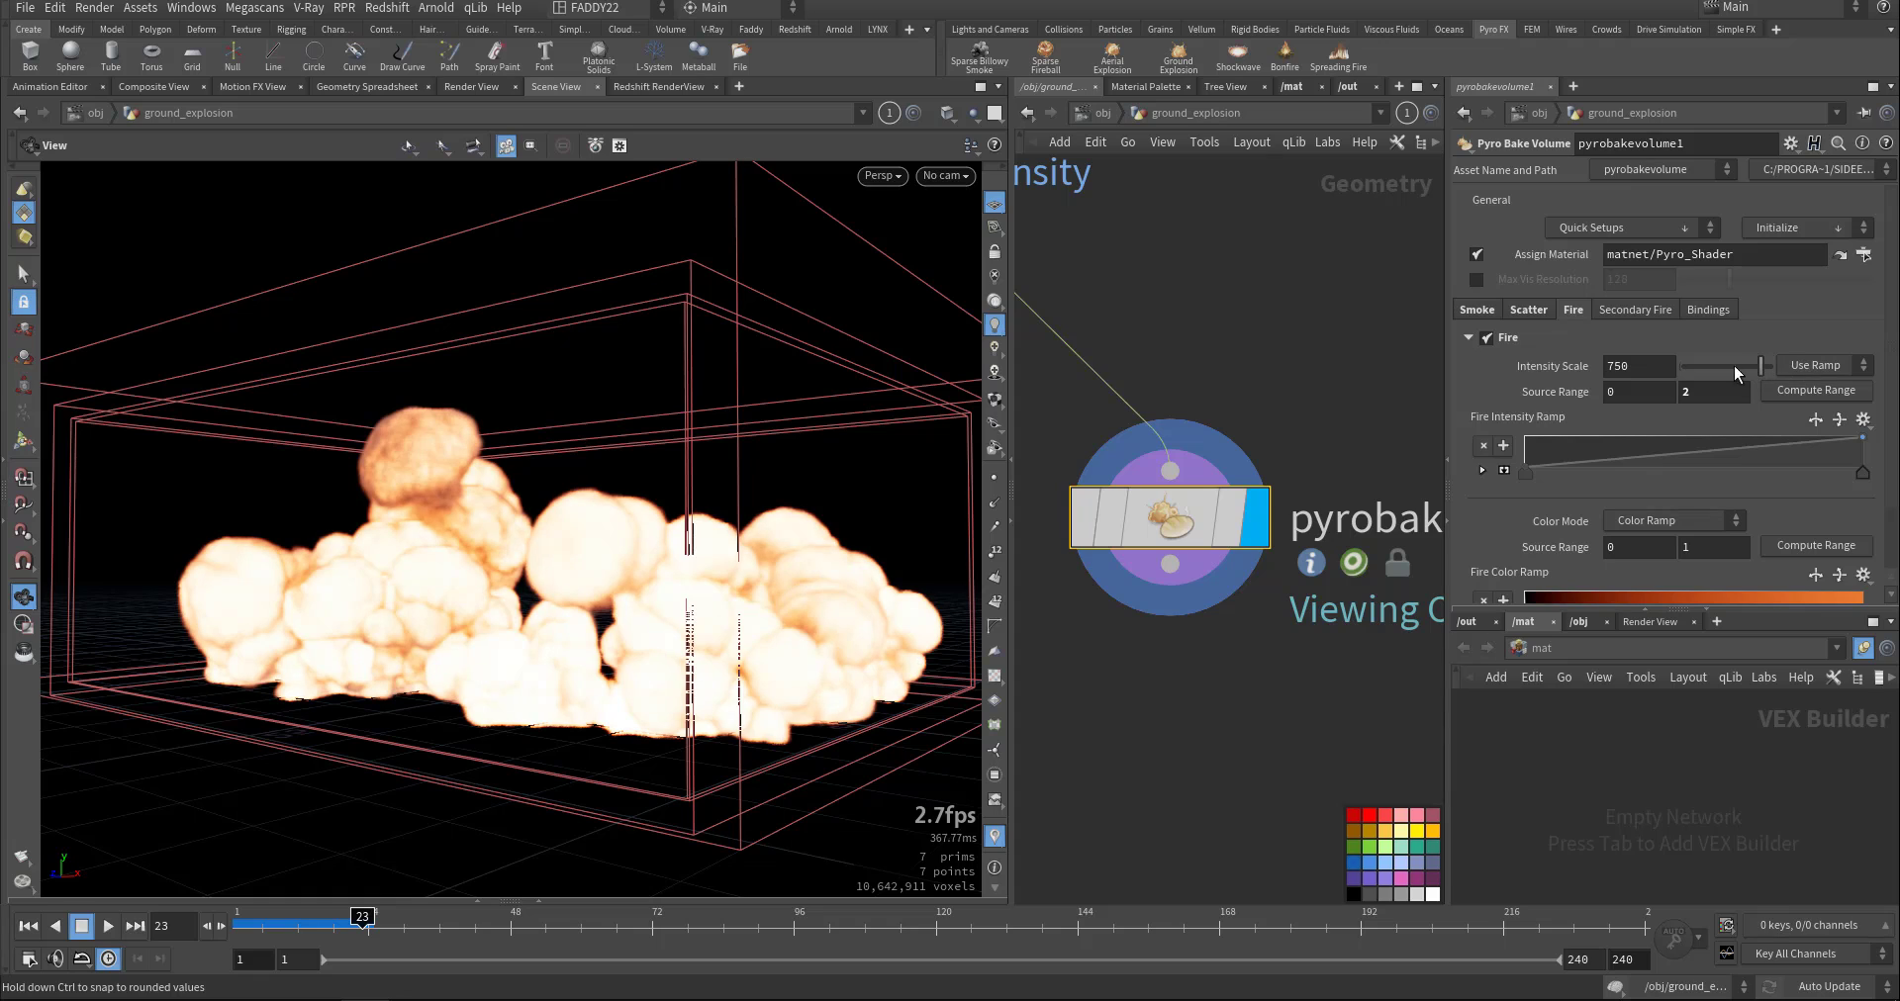
ctrl+middle_click(1563, 368)
scroll(1487, 501, down, 3)
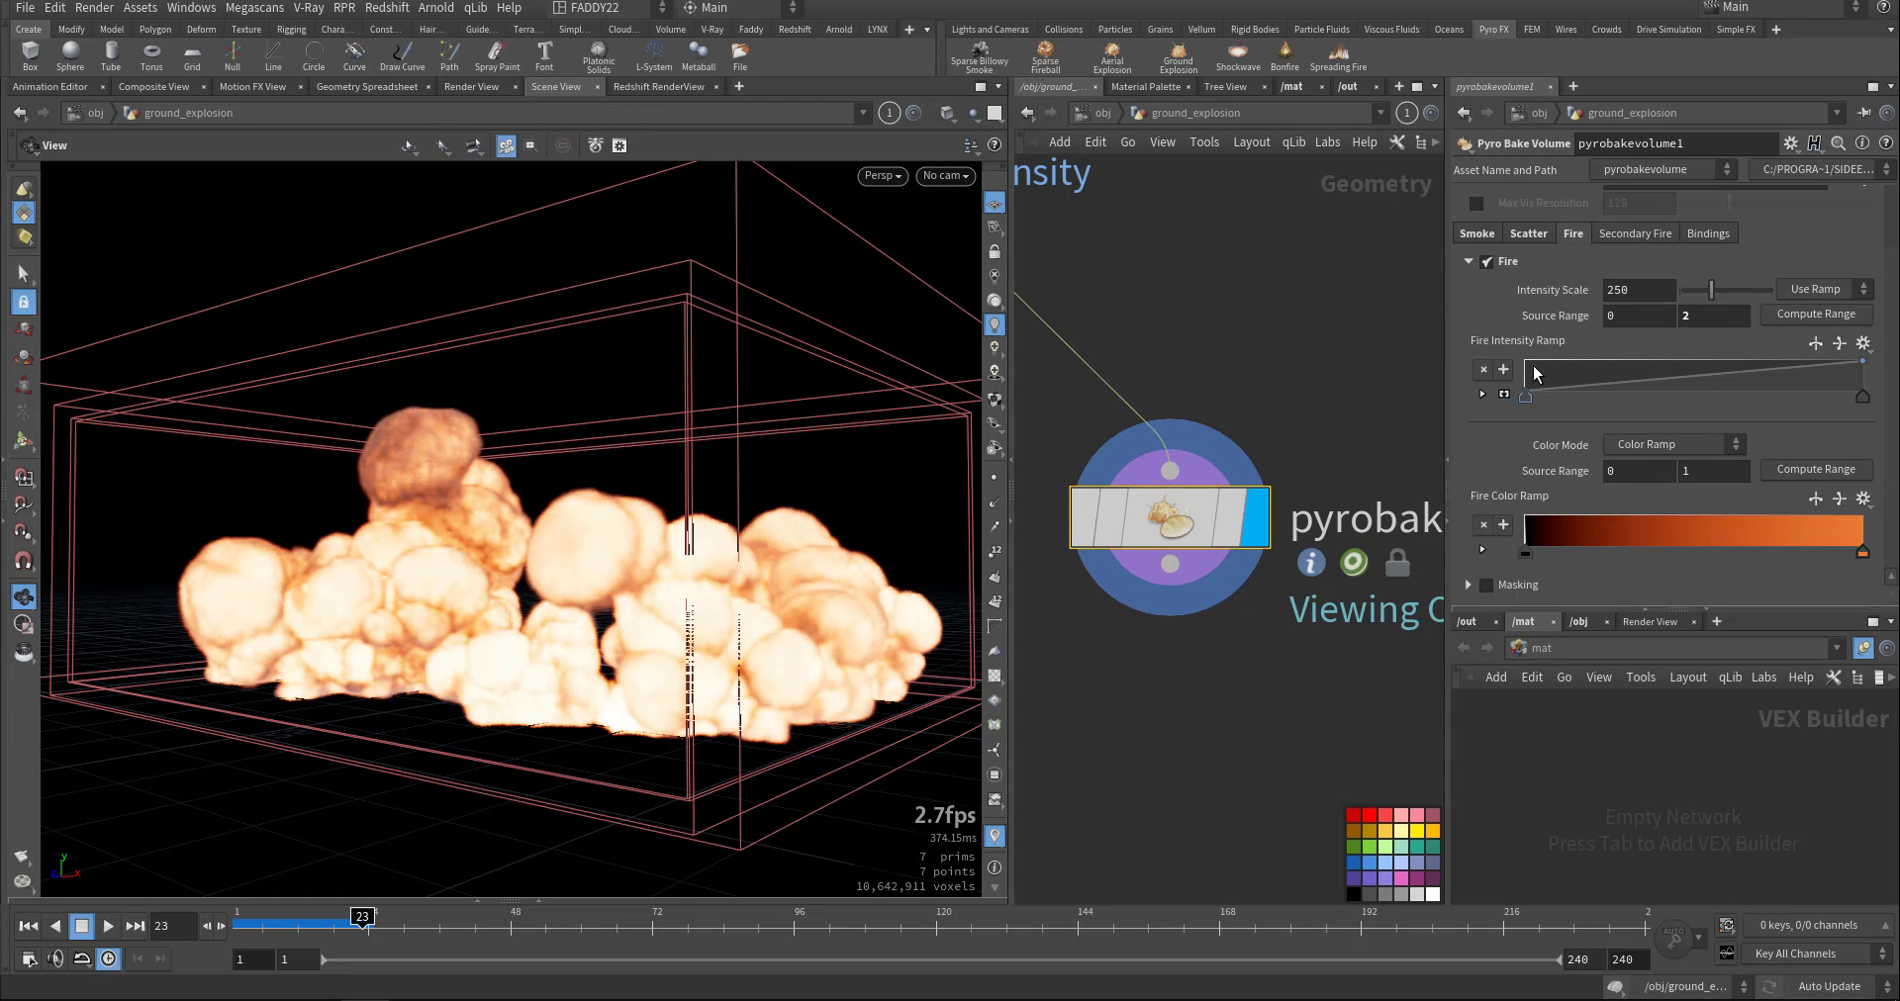
Move the orange scatter ramp key to the end and set scatter Intensity Scale to 277.
click(1532, 236)
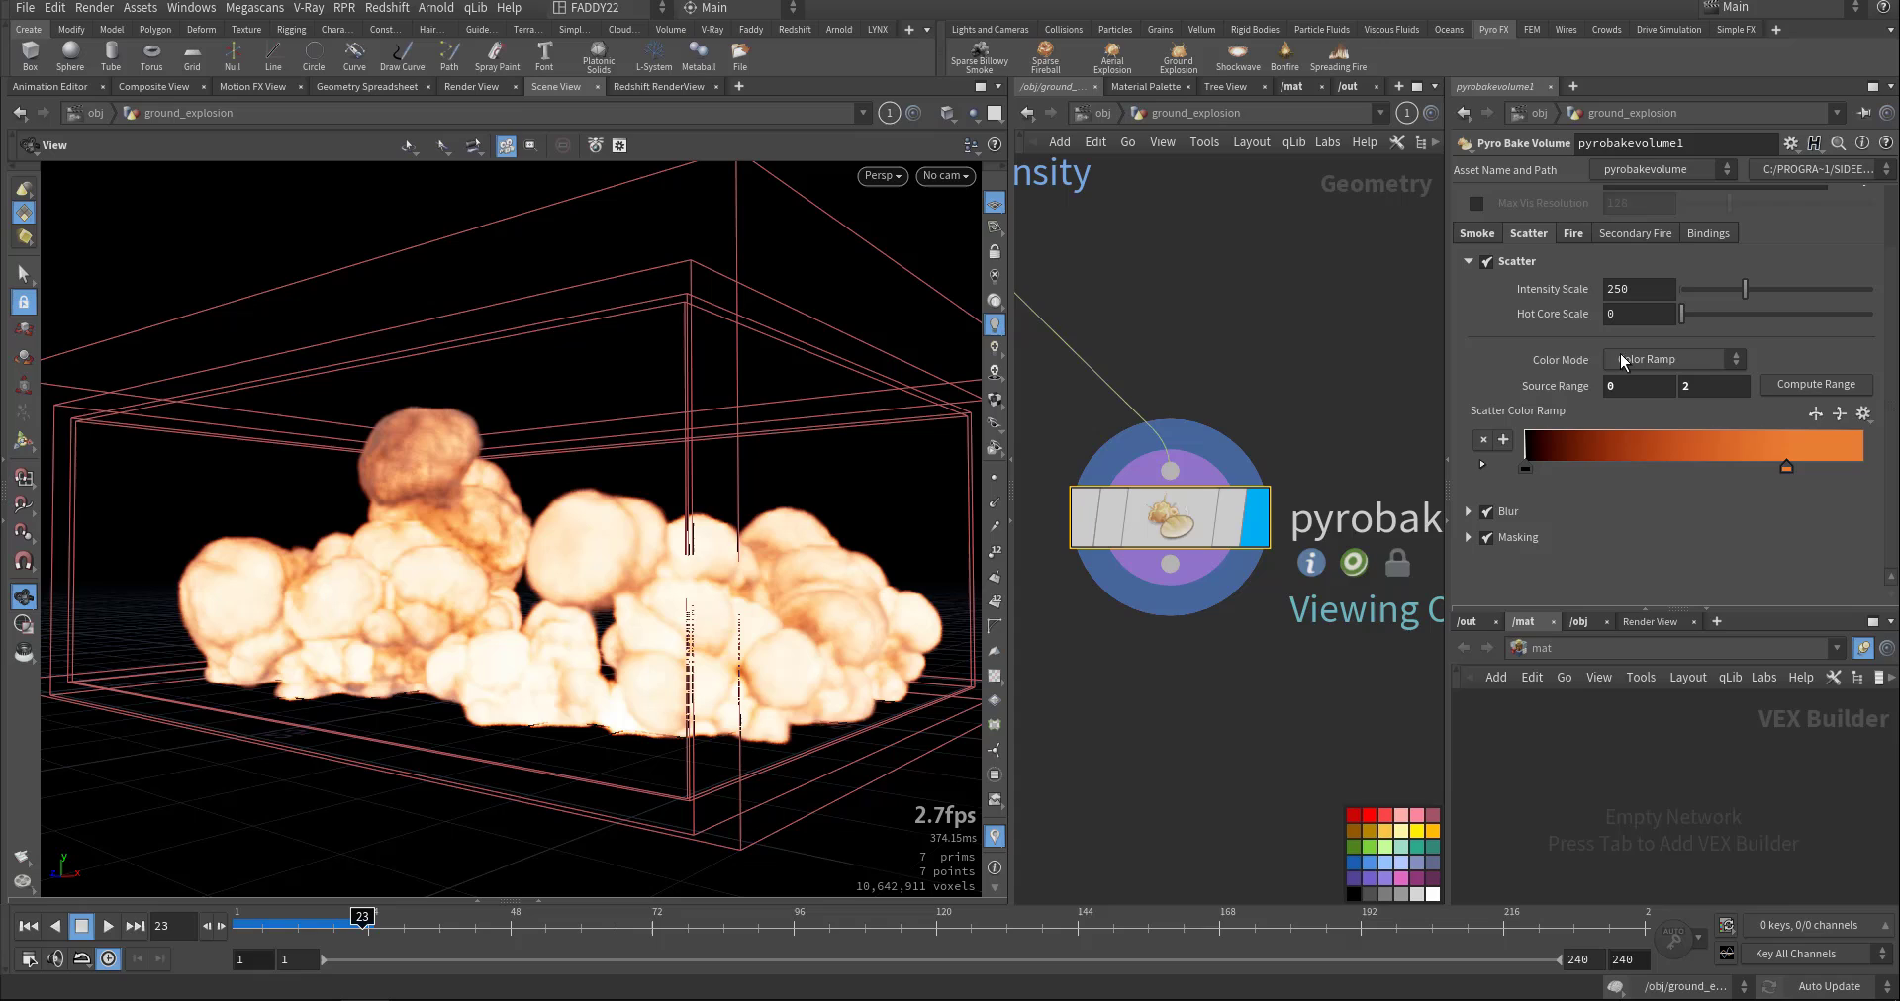
drag(1791, 471, 1865, 468)
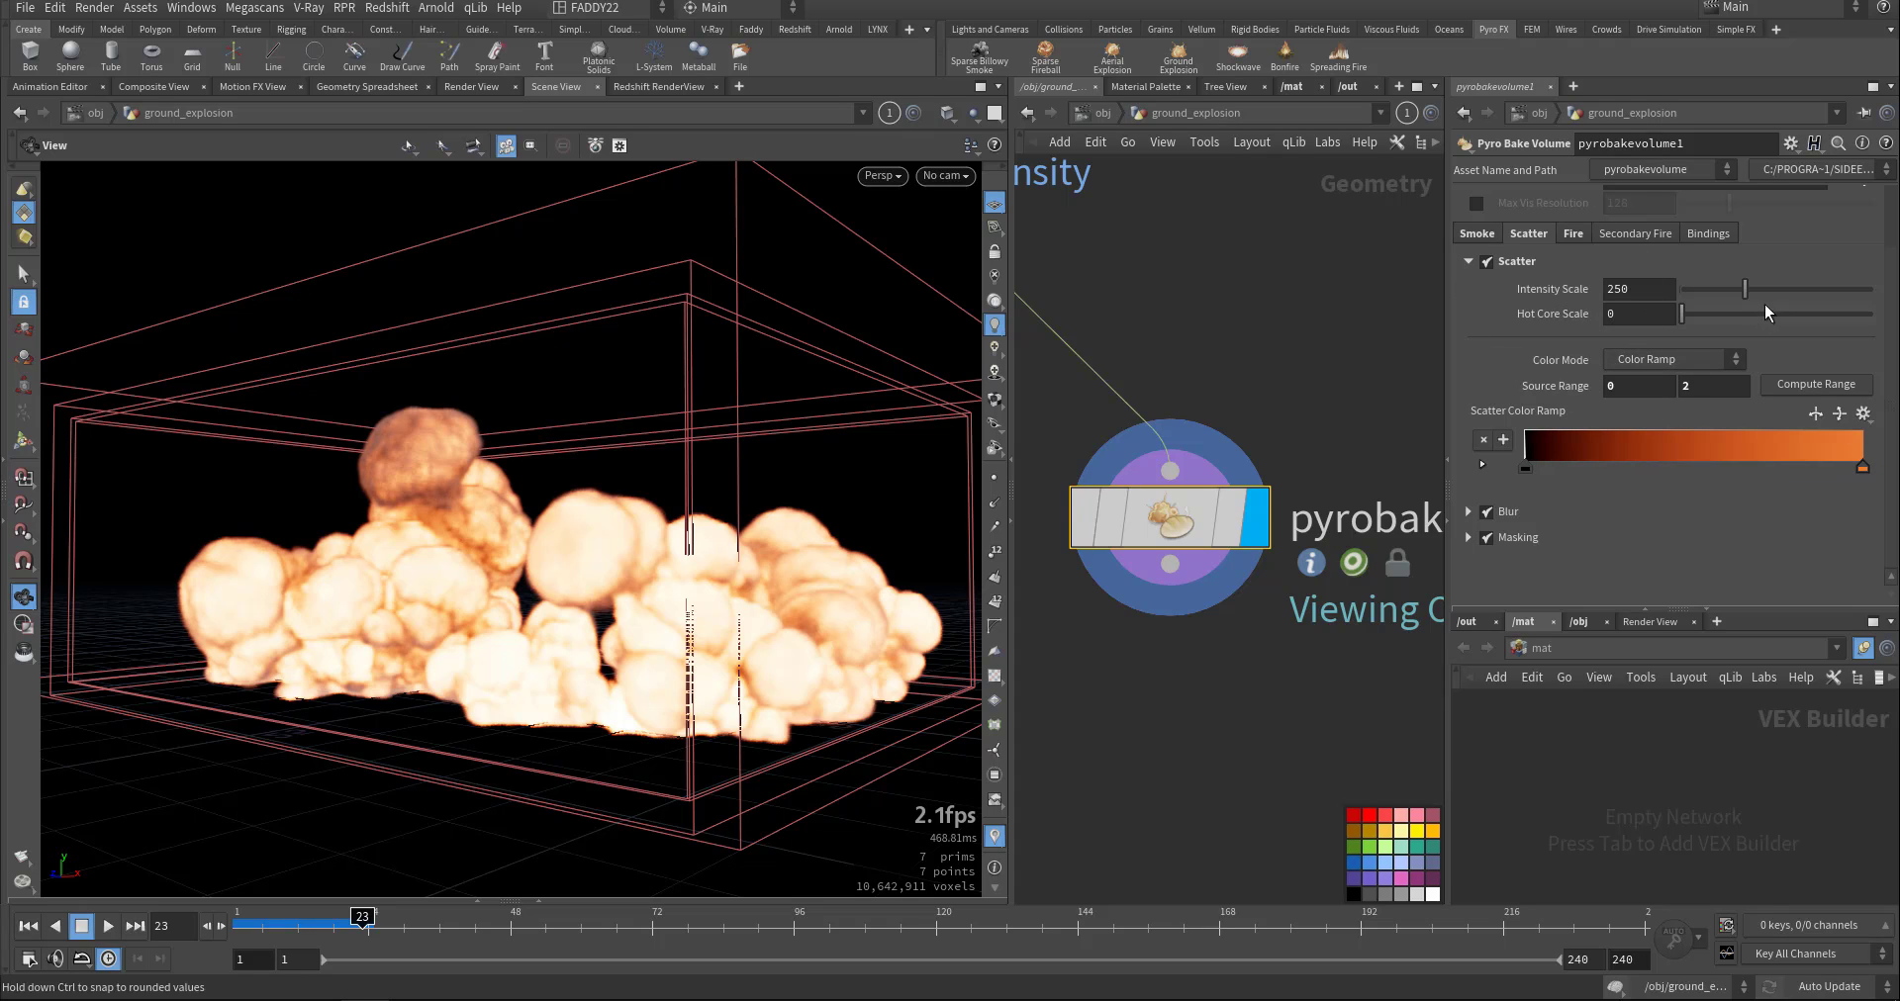
mouse_move(1734, 295)
mouse_down()
mouse_move(1704, 294)
mouse_move(1764, 294)
mouse_up()
click(1634, 233)
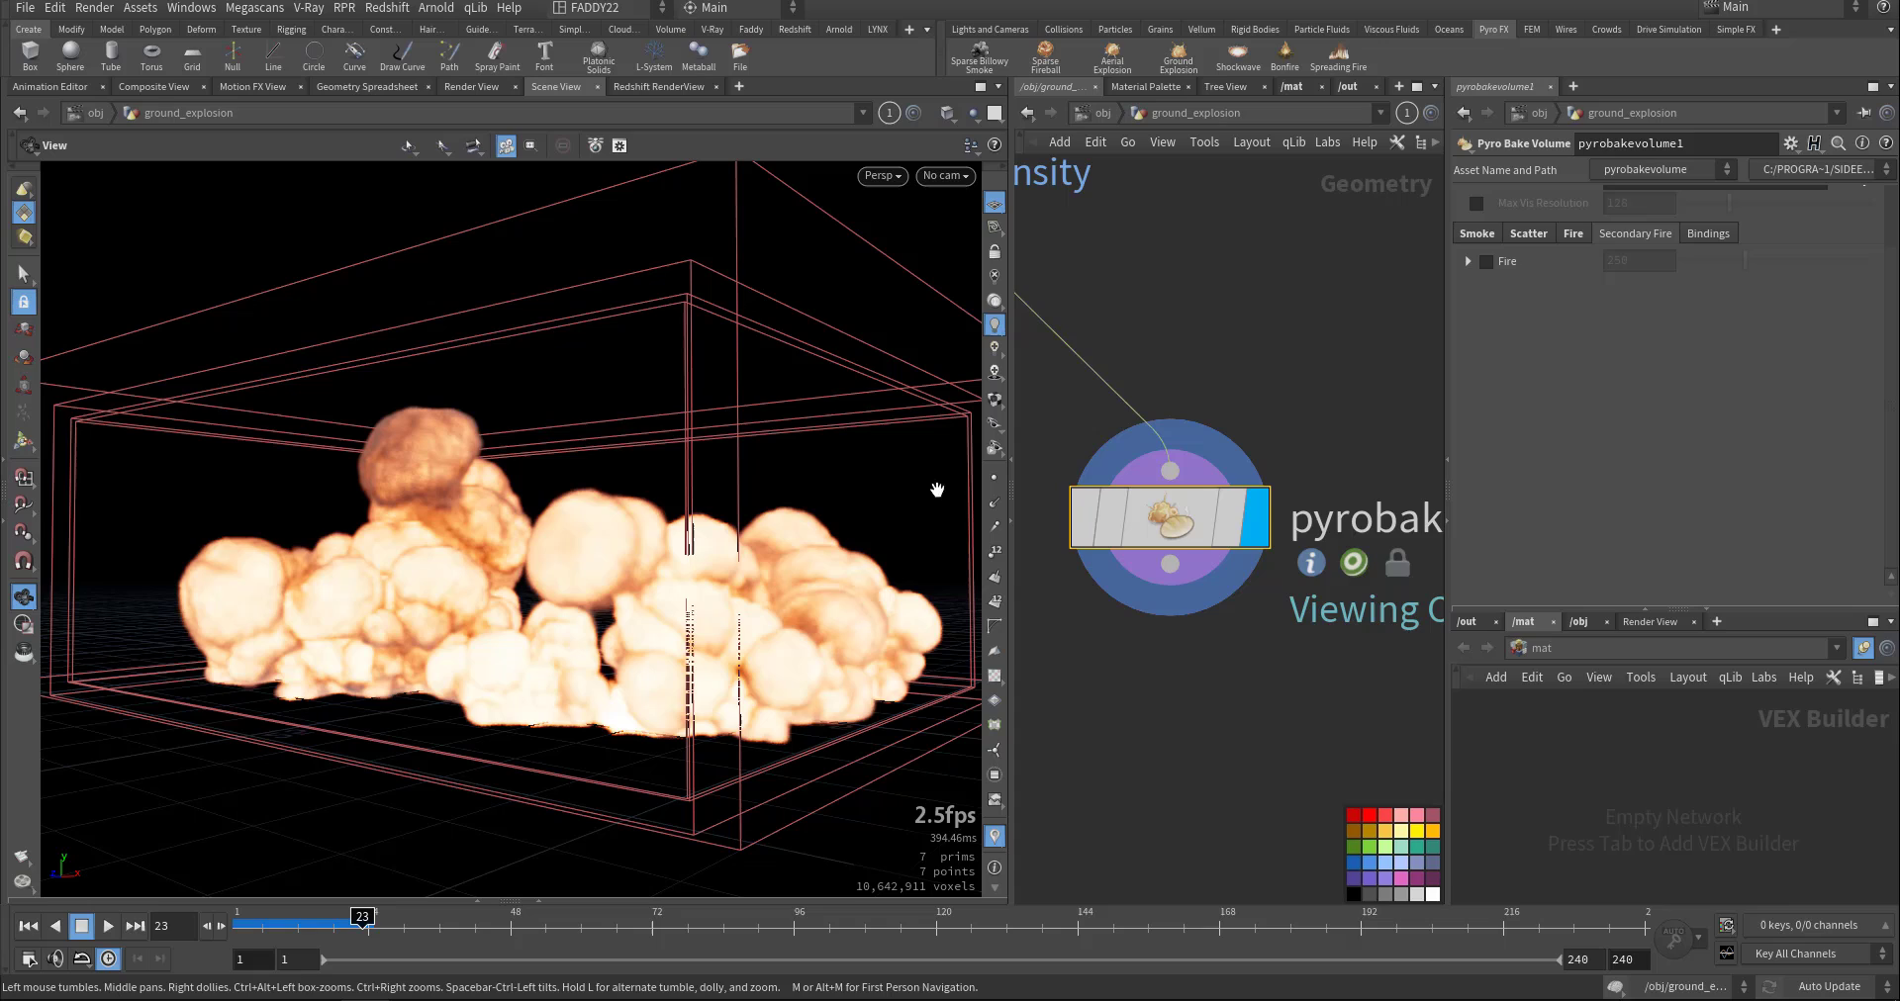
Inspect the smoke and scatter volume bindings on the Bindings tab.
click(1704, 234)
click(1470, 261)
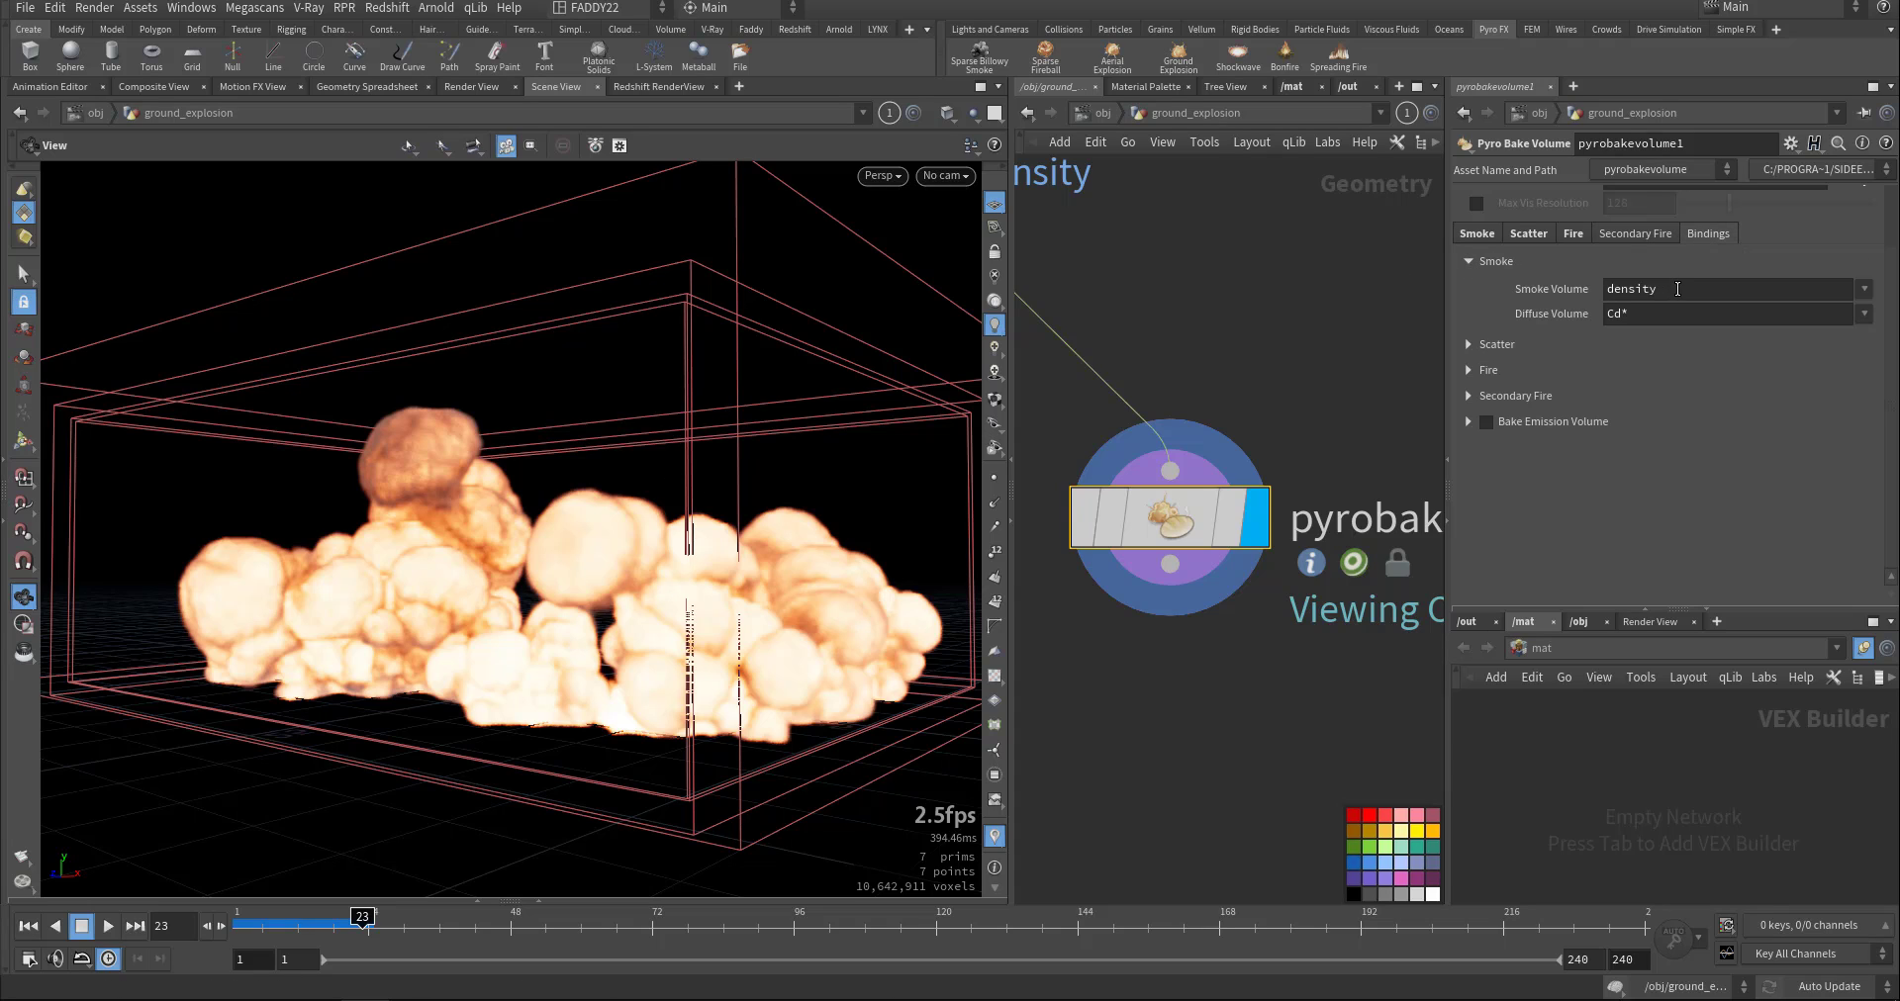
double_click(1633, 288)
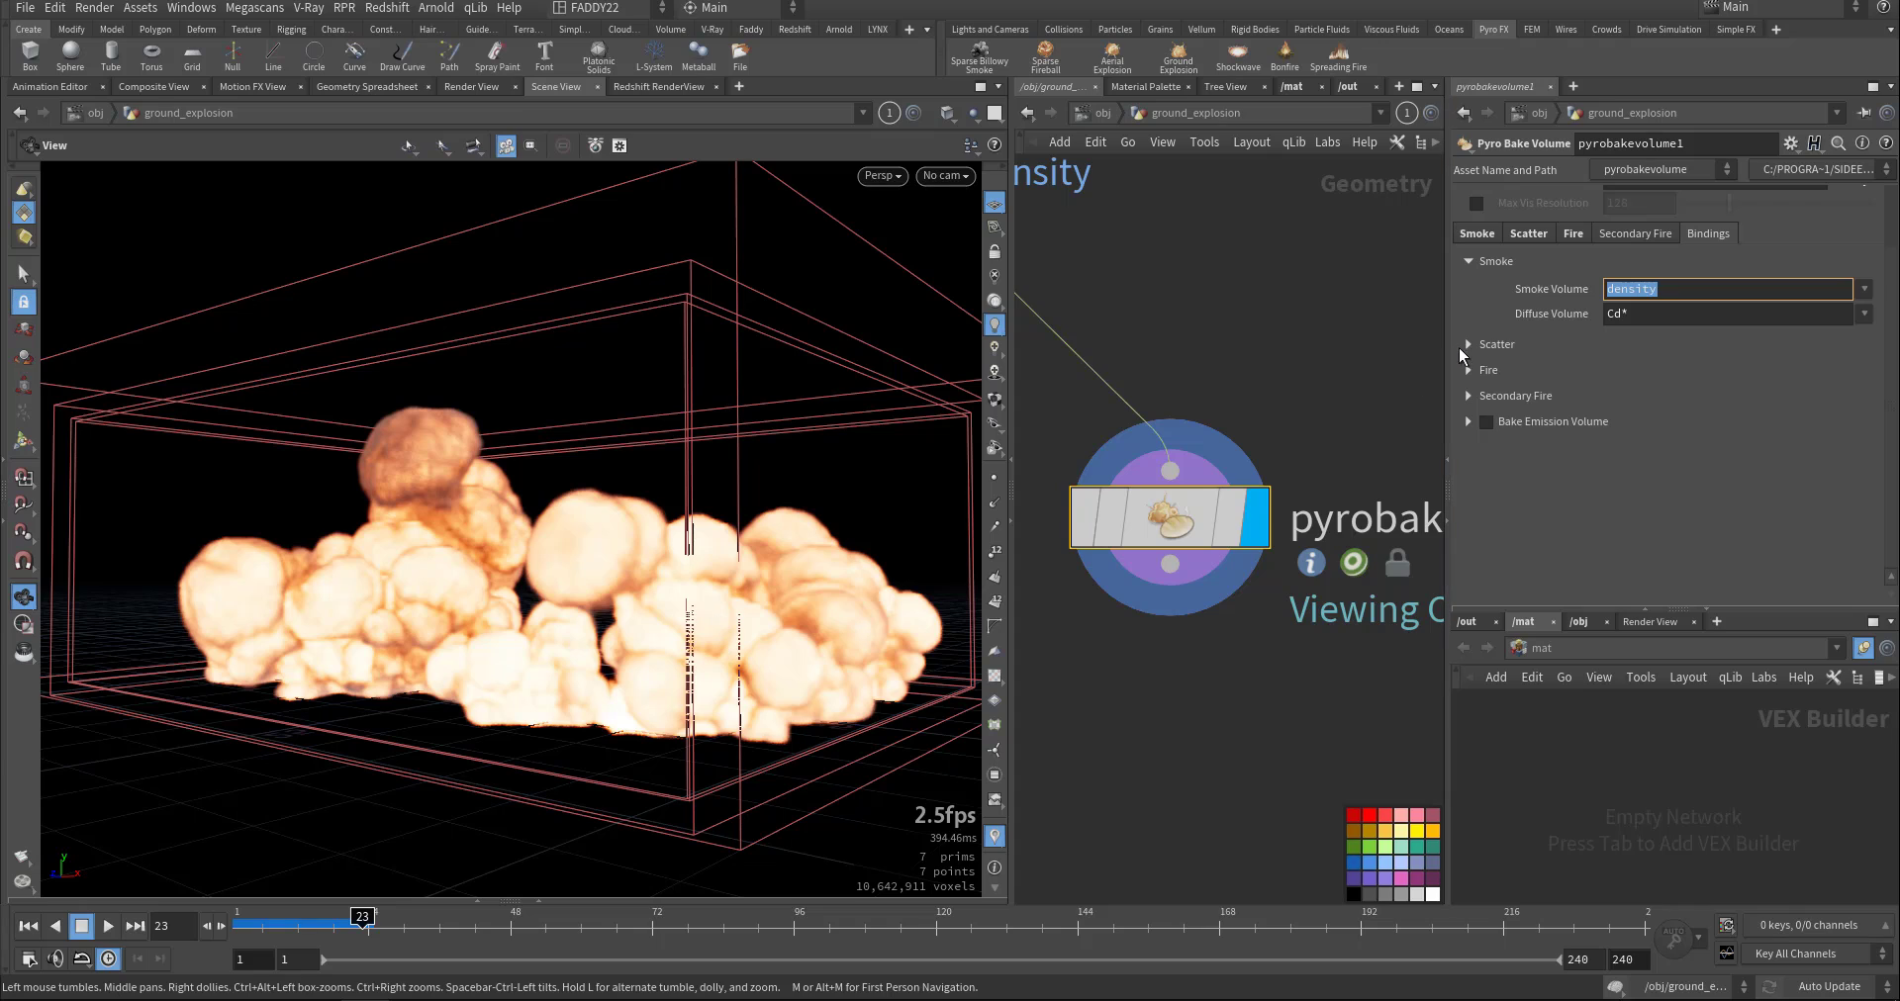
click(1469, 345)
double_click(1748, 376)
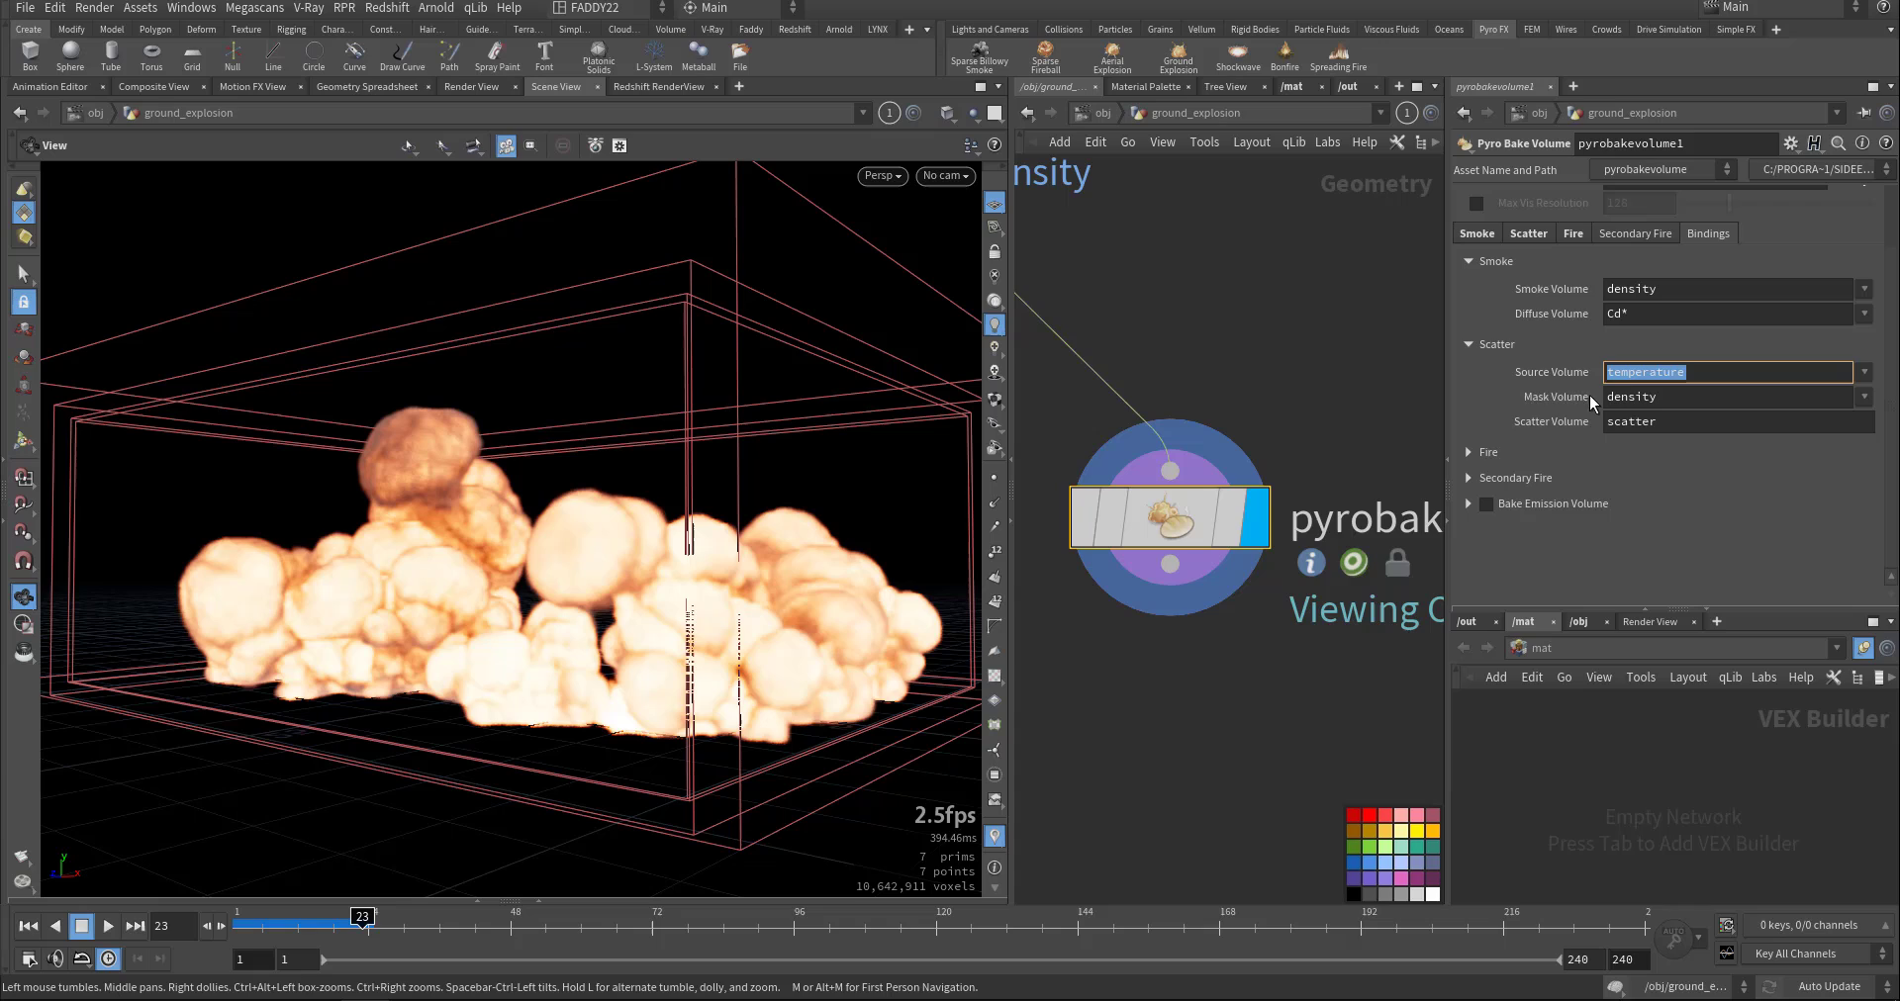
key(Tab)
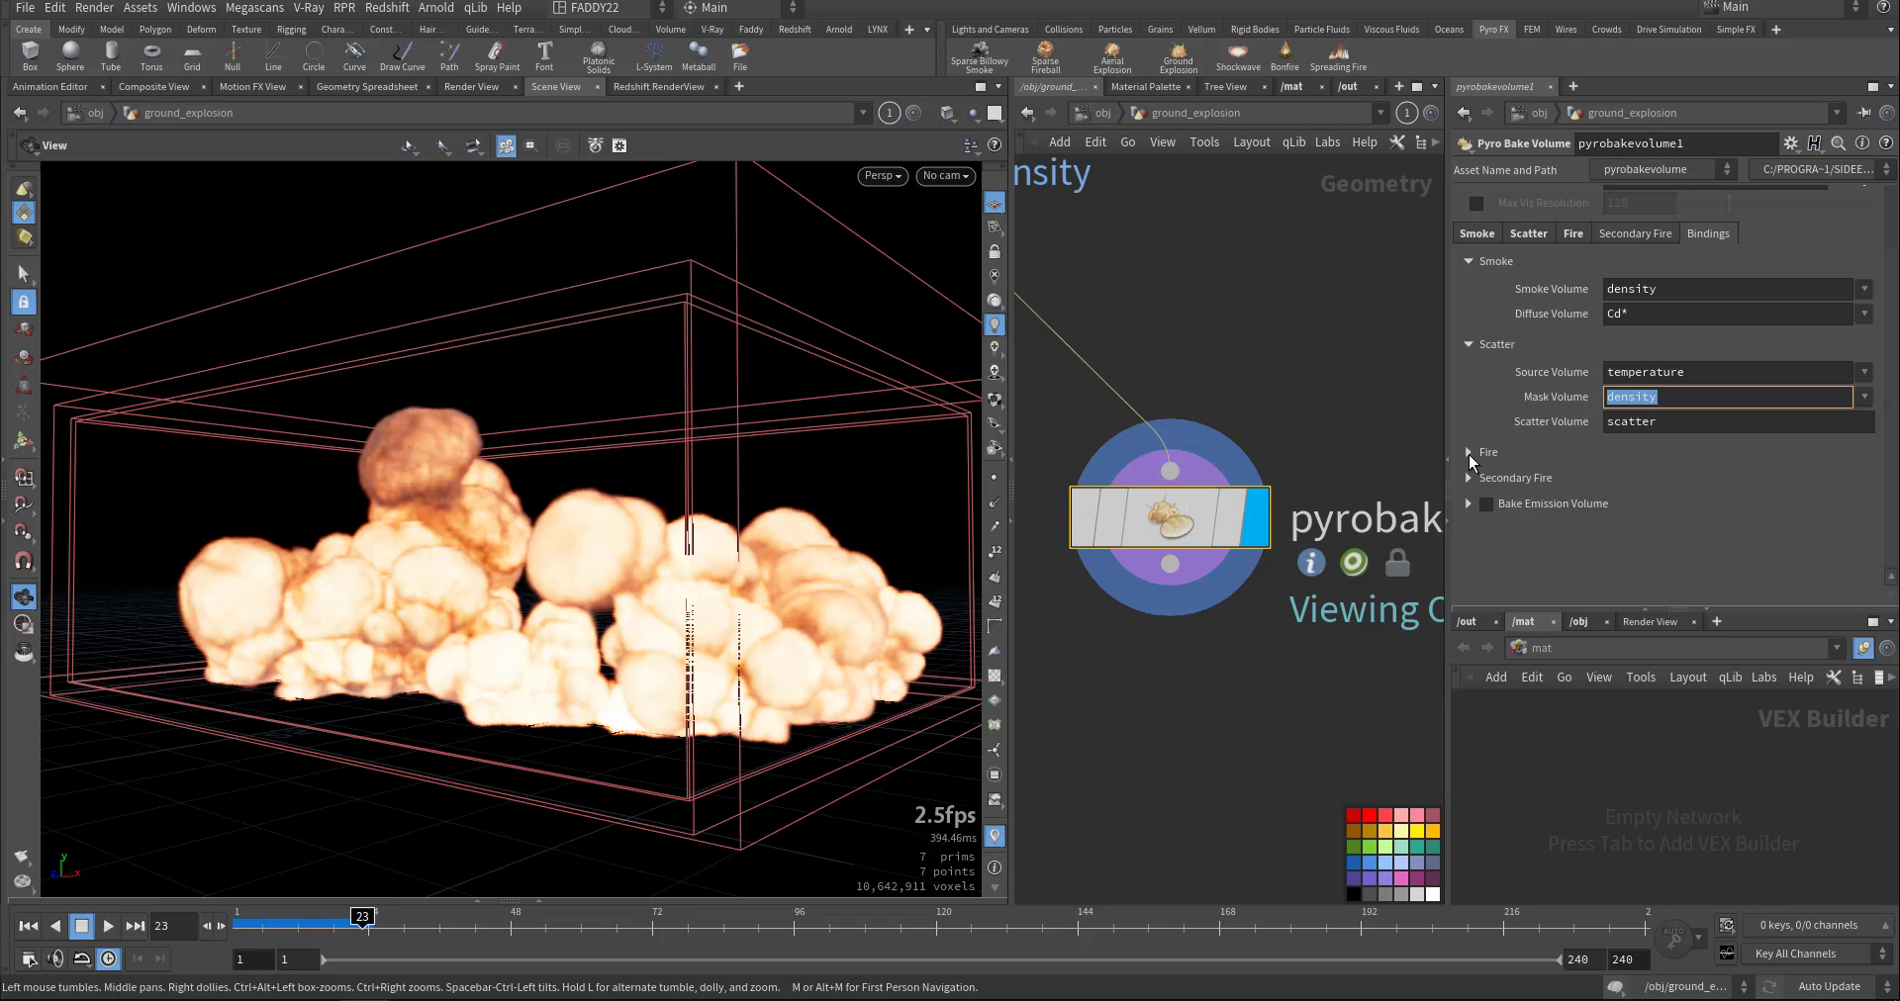
Change the fire Intensity Volume binding from temperature to flame.
click(1468, 455)
key(Tab)
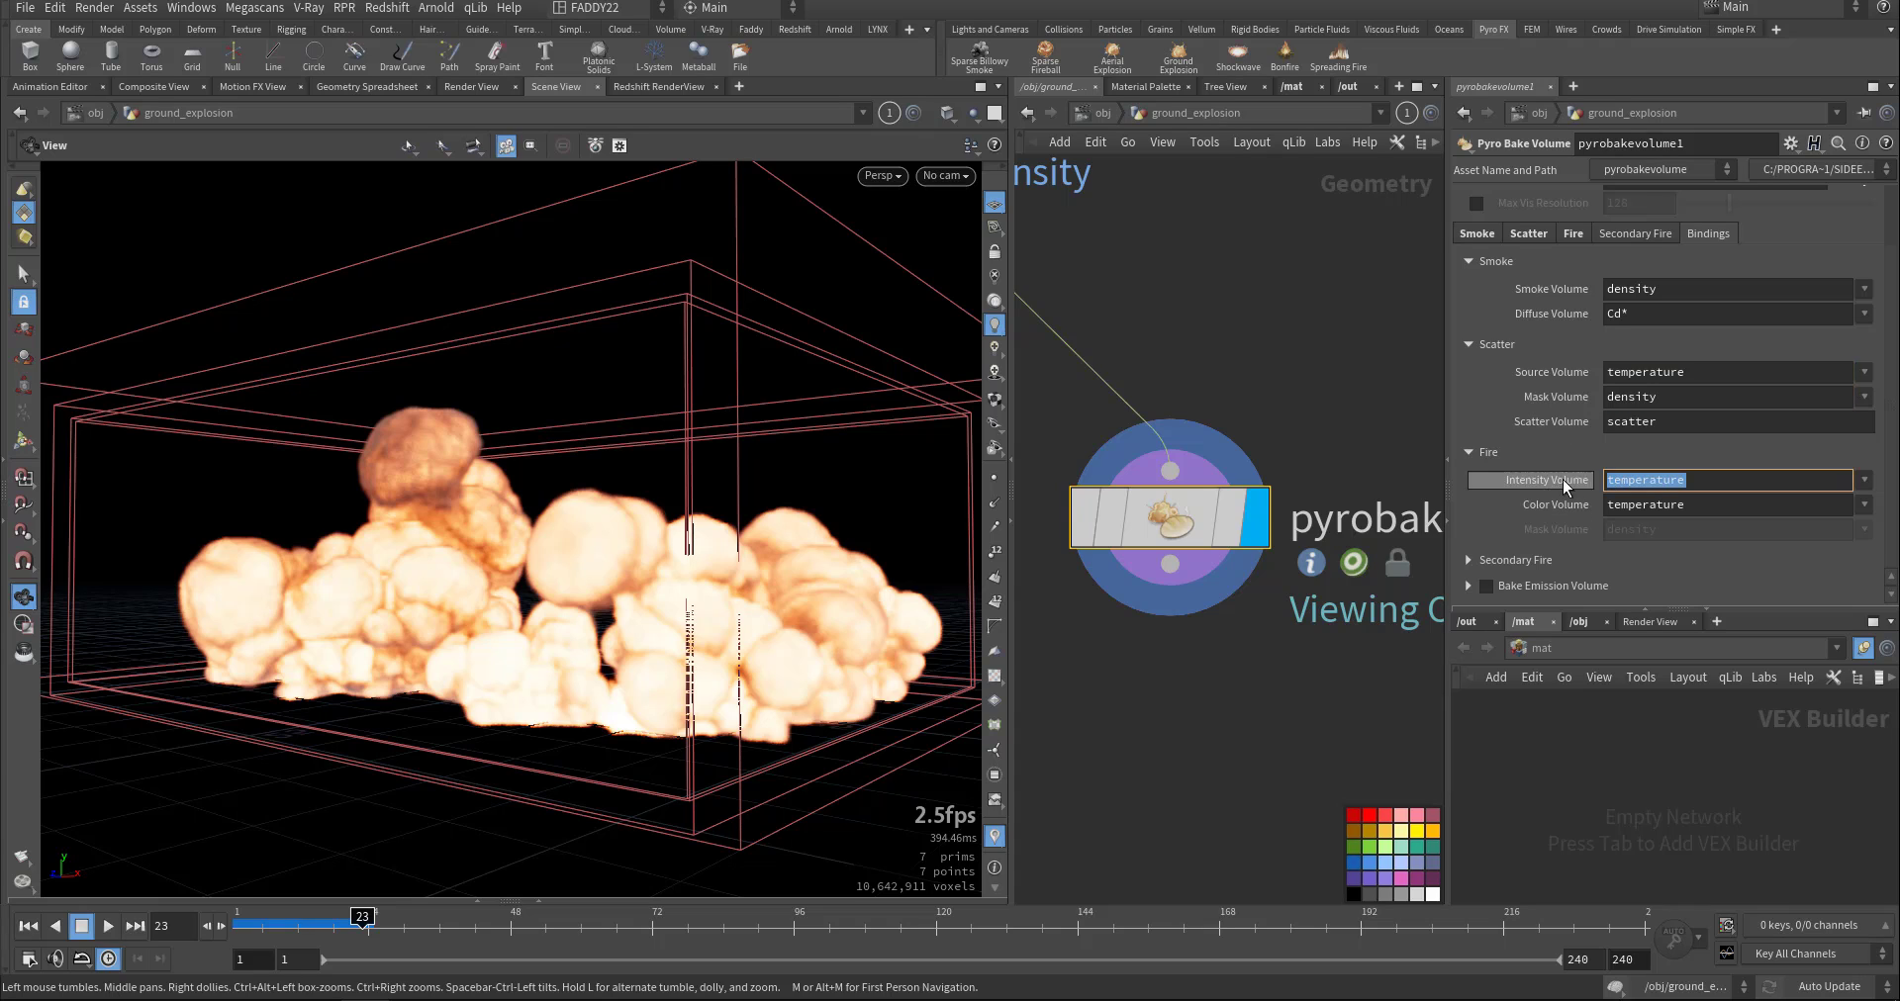
text(f)
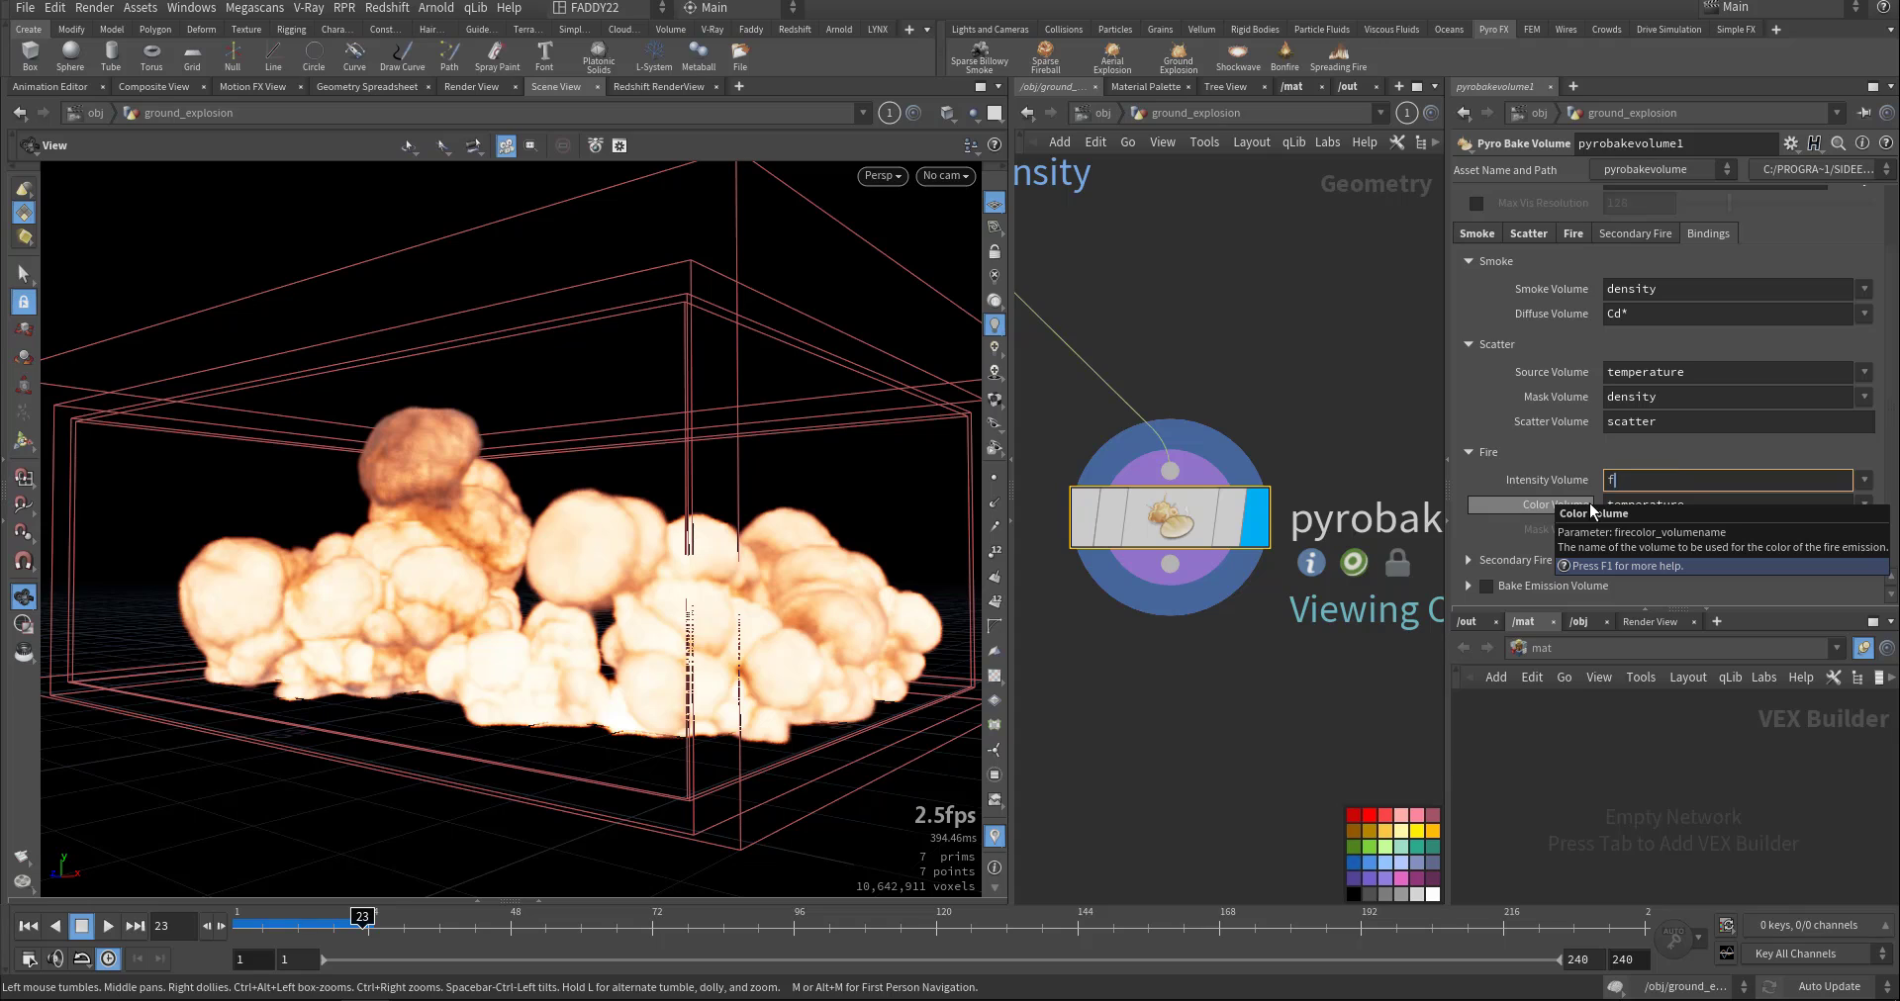
text(lame)
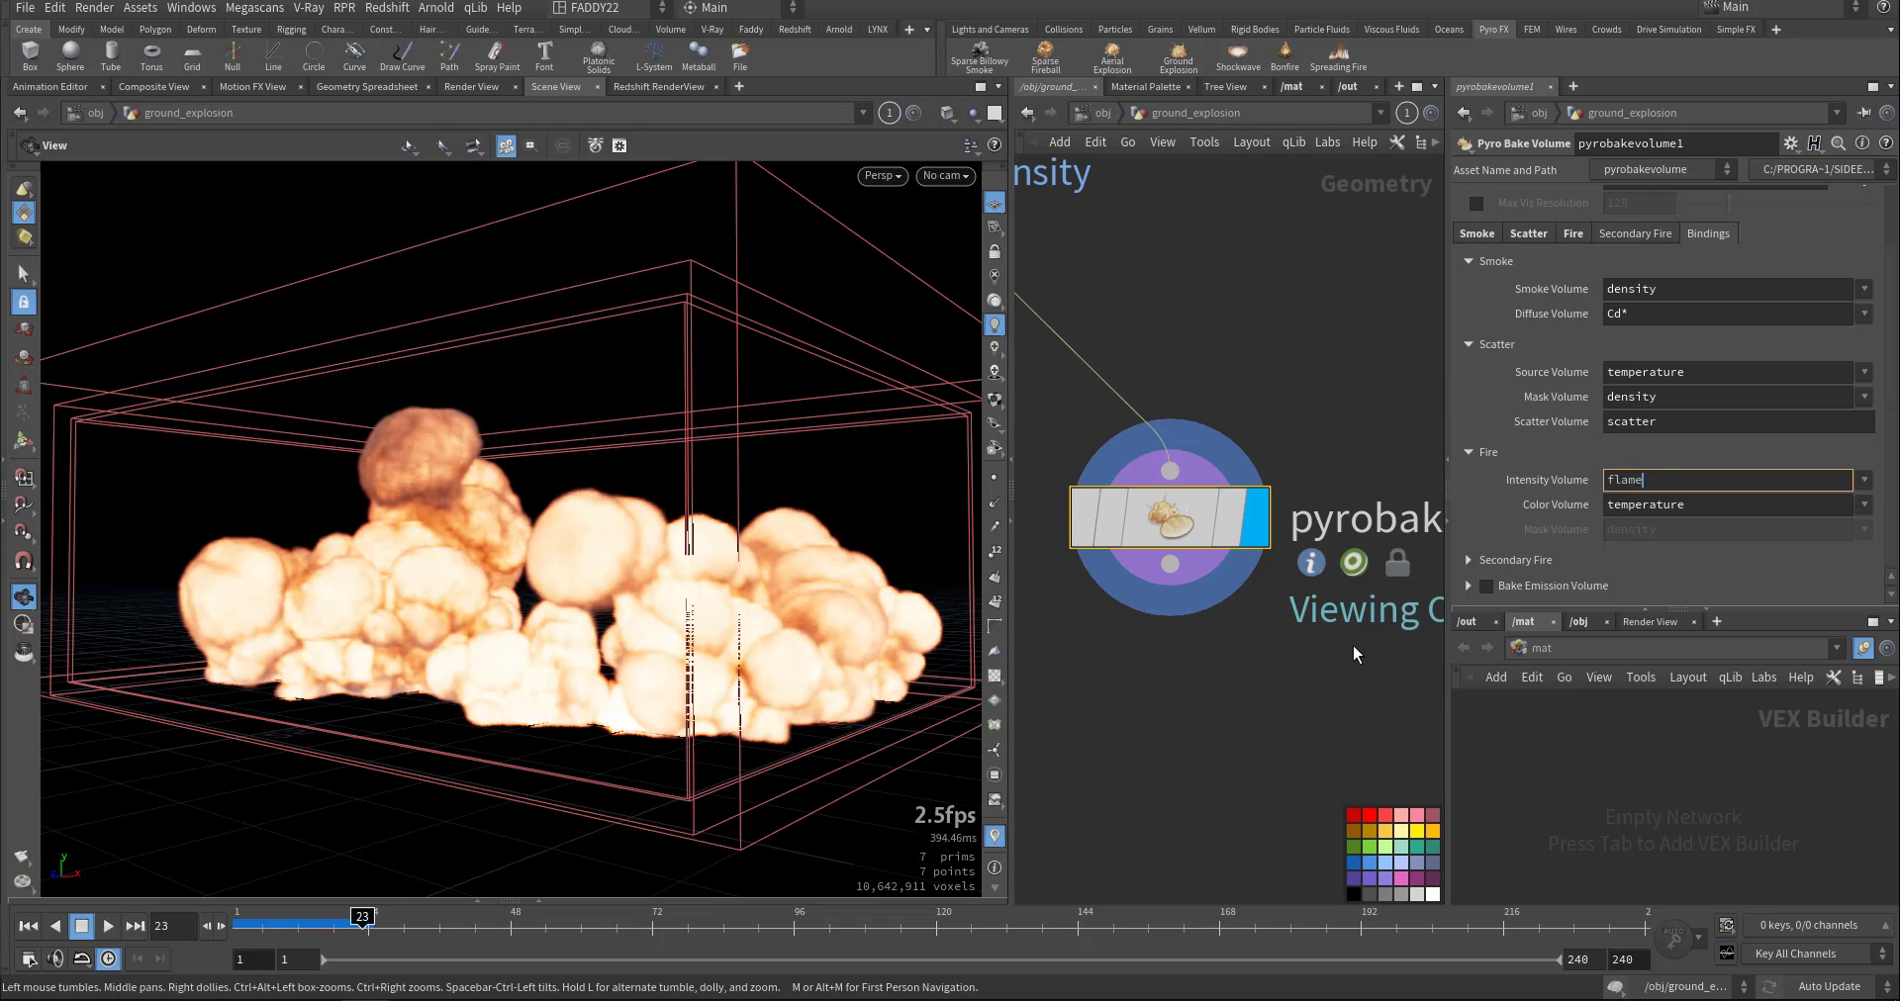
key(Return)
click(1865, 482)
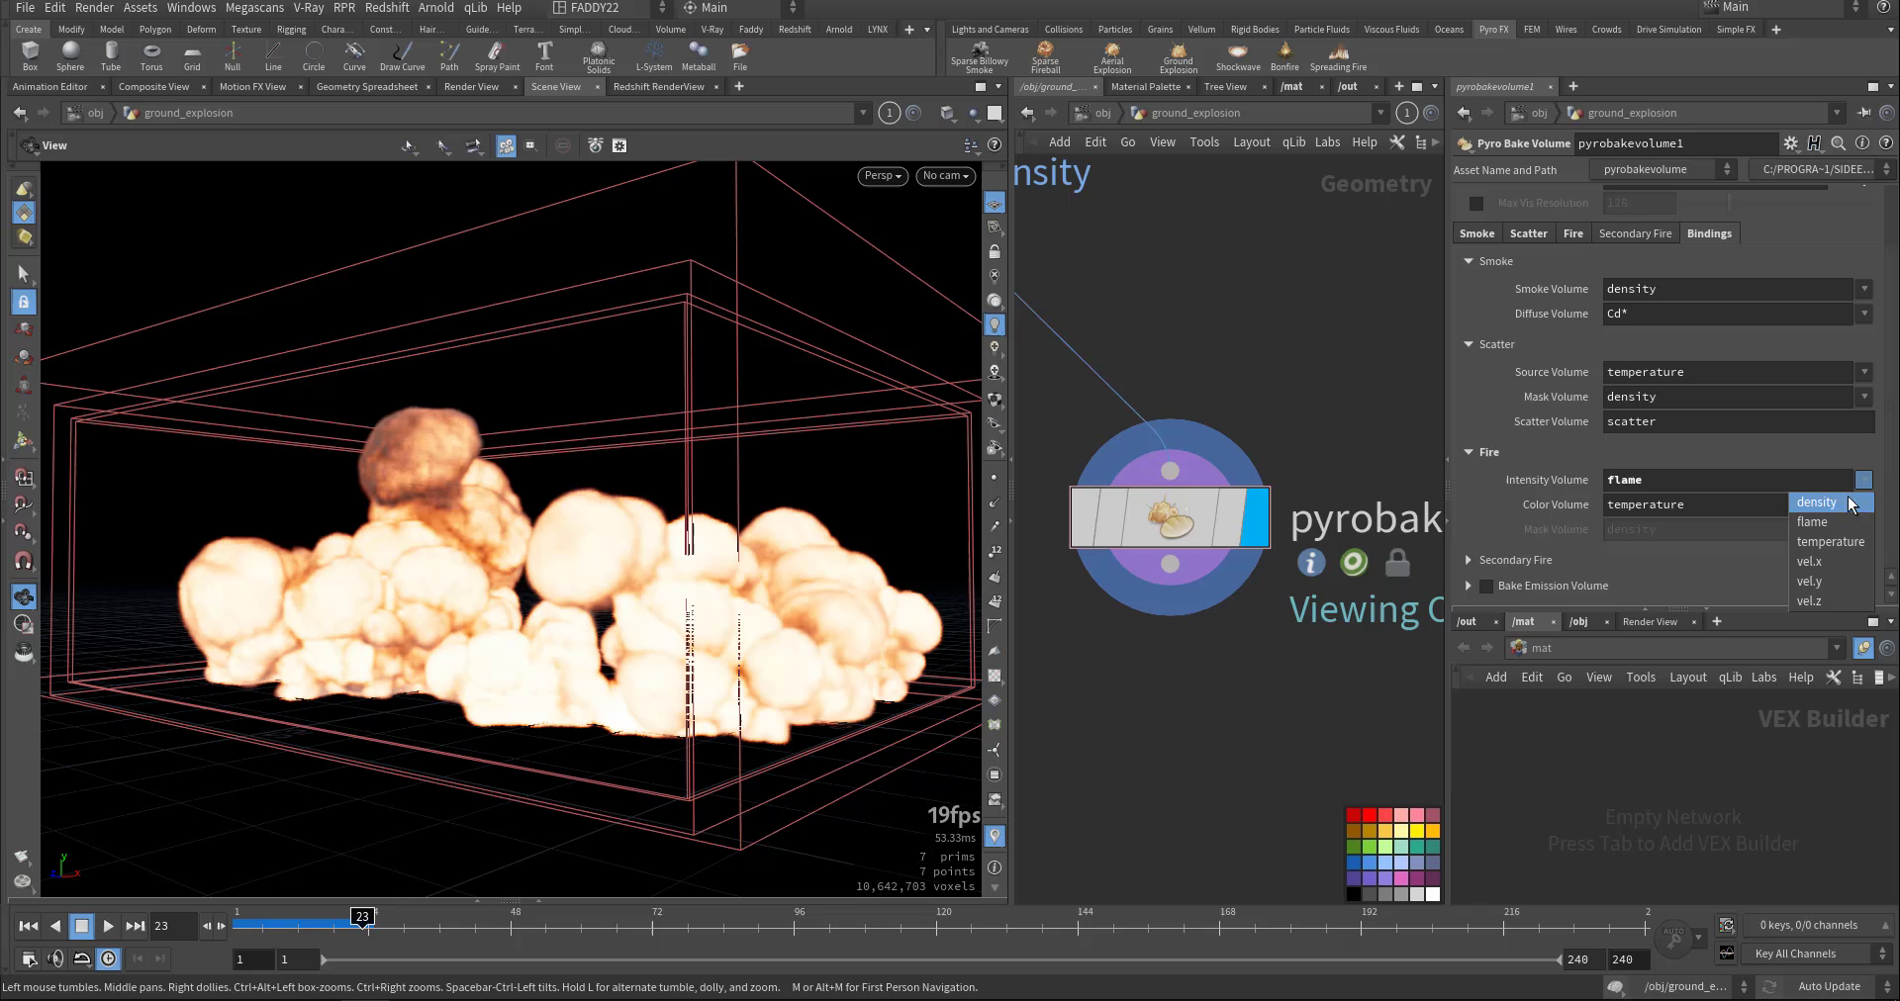
click(1833, 529)
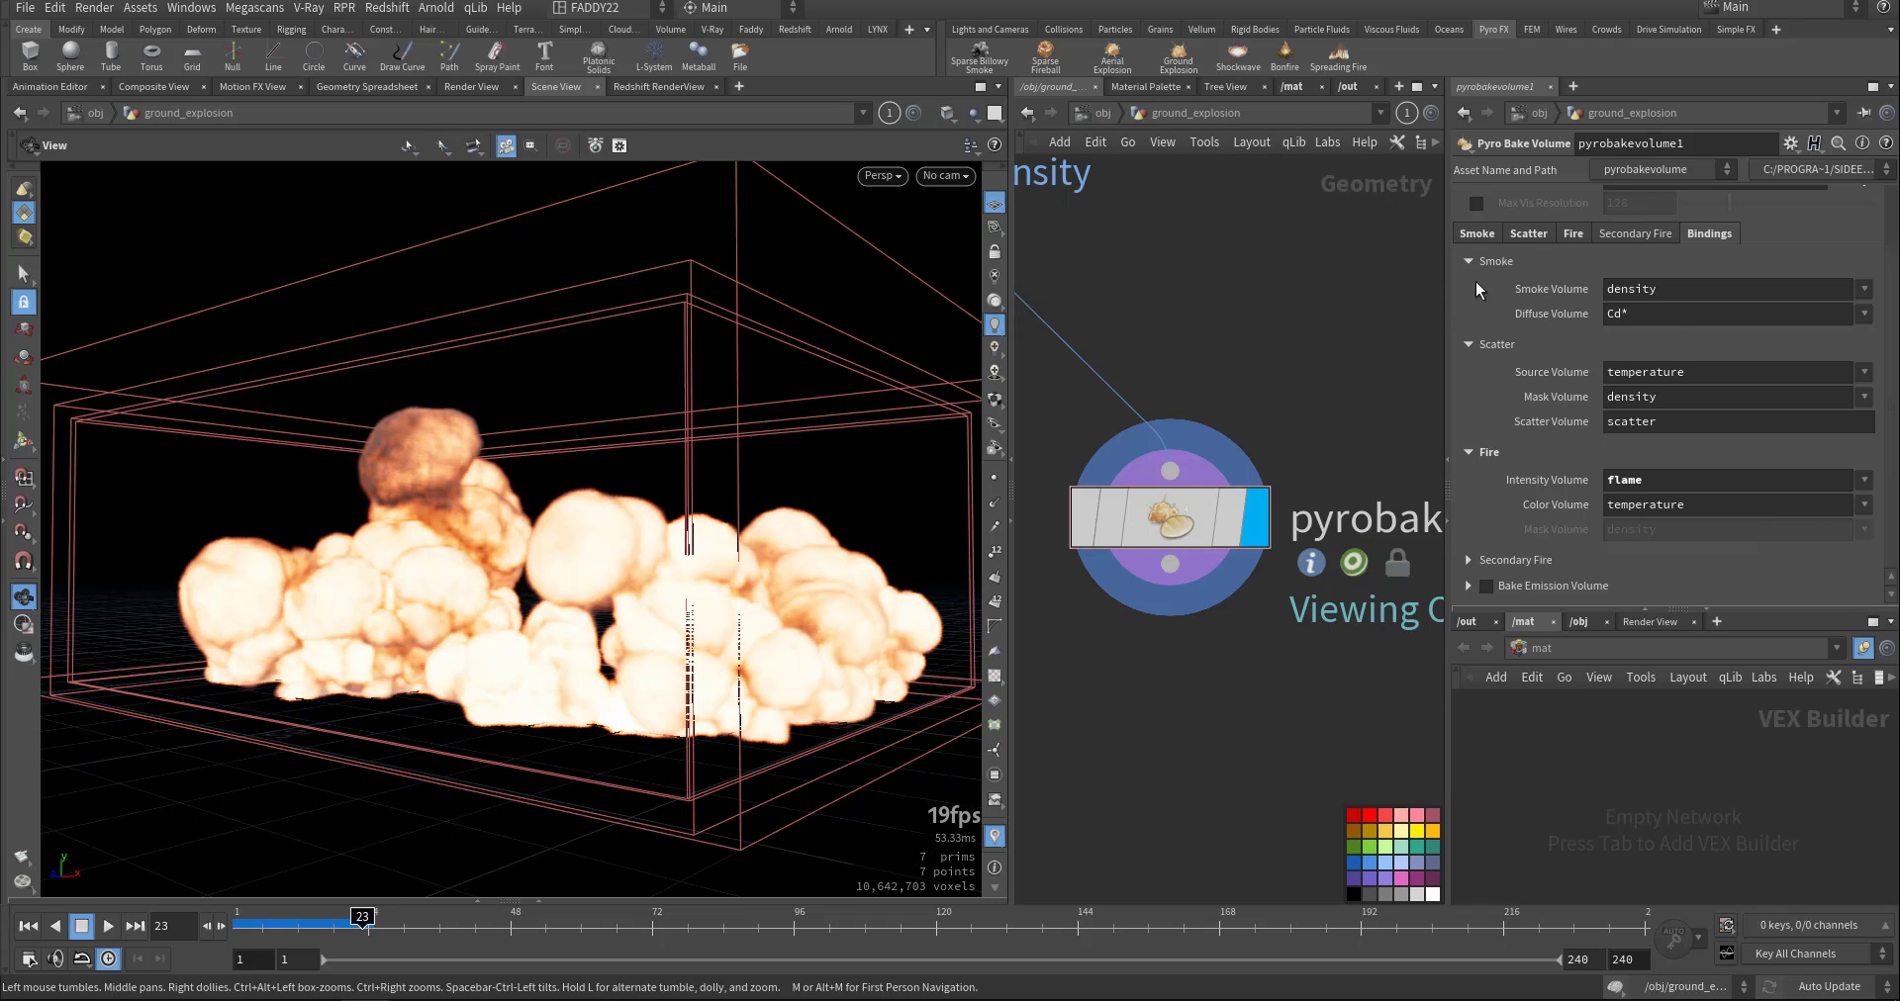
click(1573, 236)
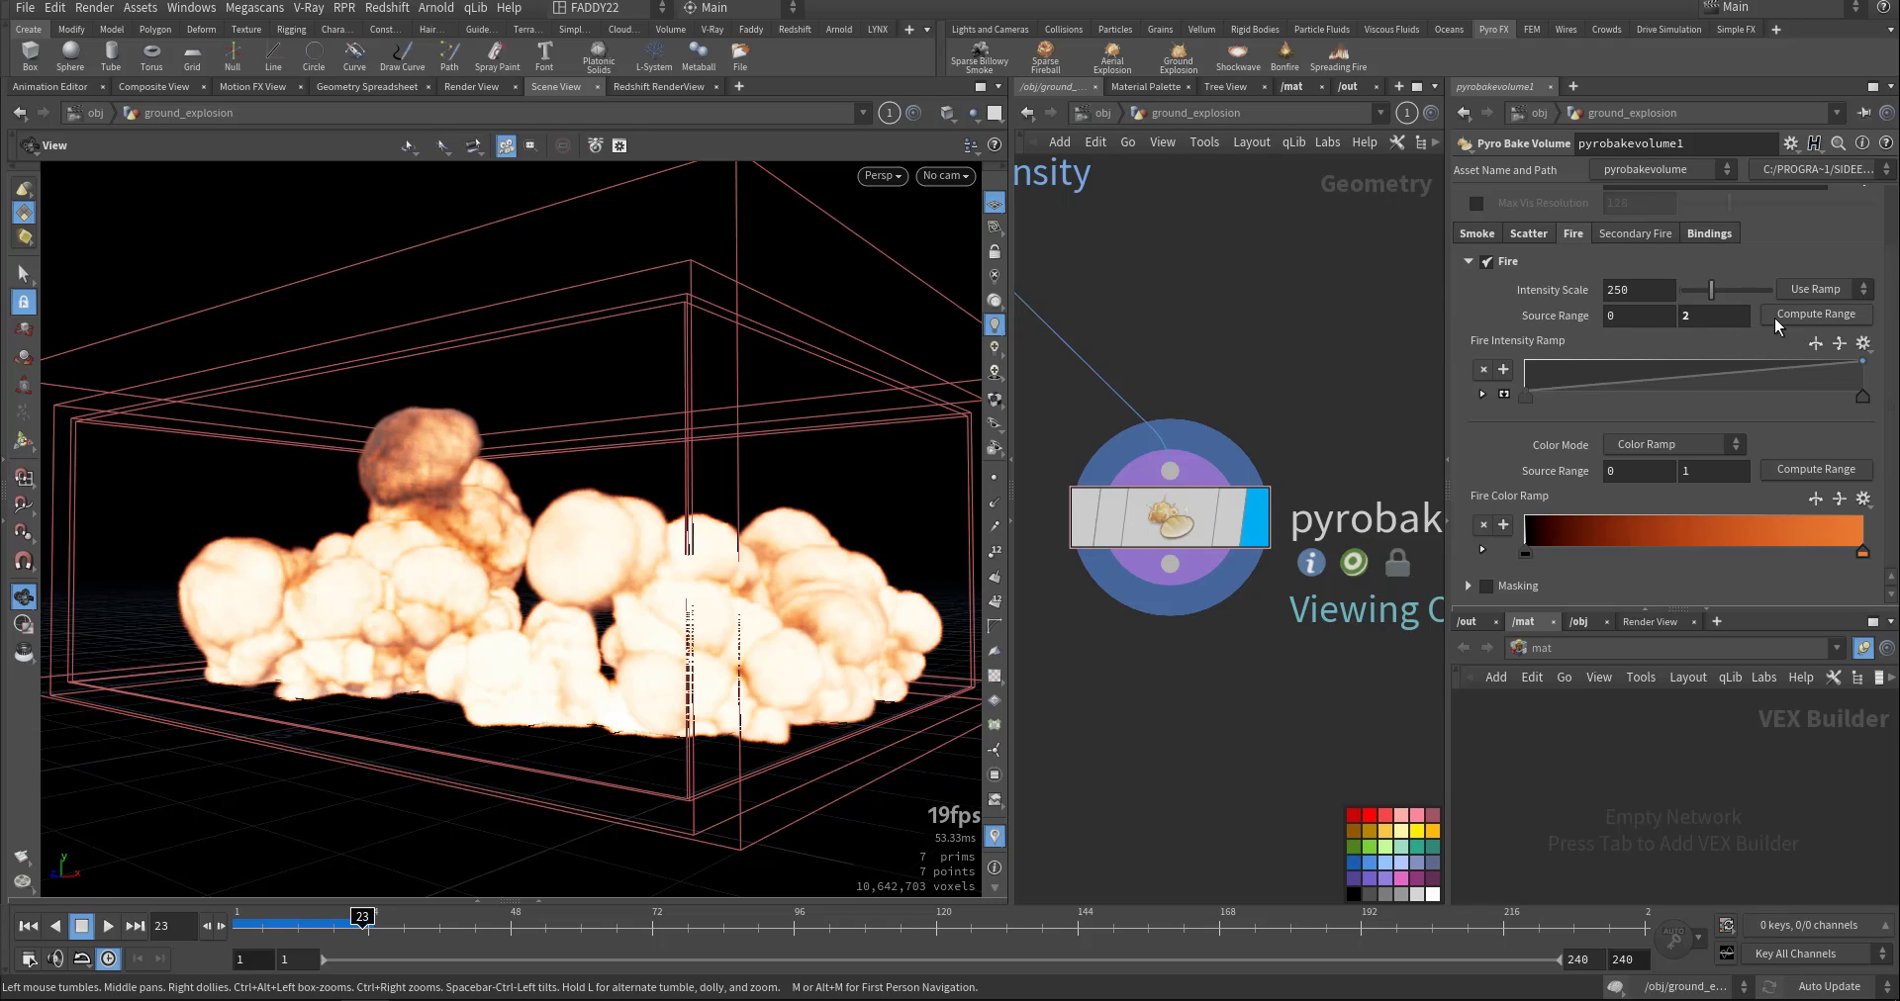
Enable fire masking with Mask Center 0.47 and fire Intensity Scale at 250.
drag(1710, 289, 1697, 290)
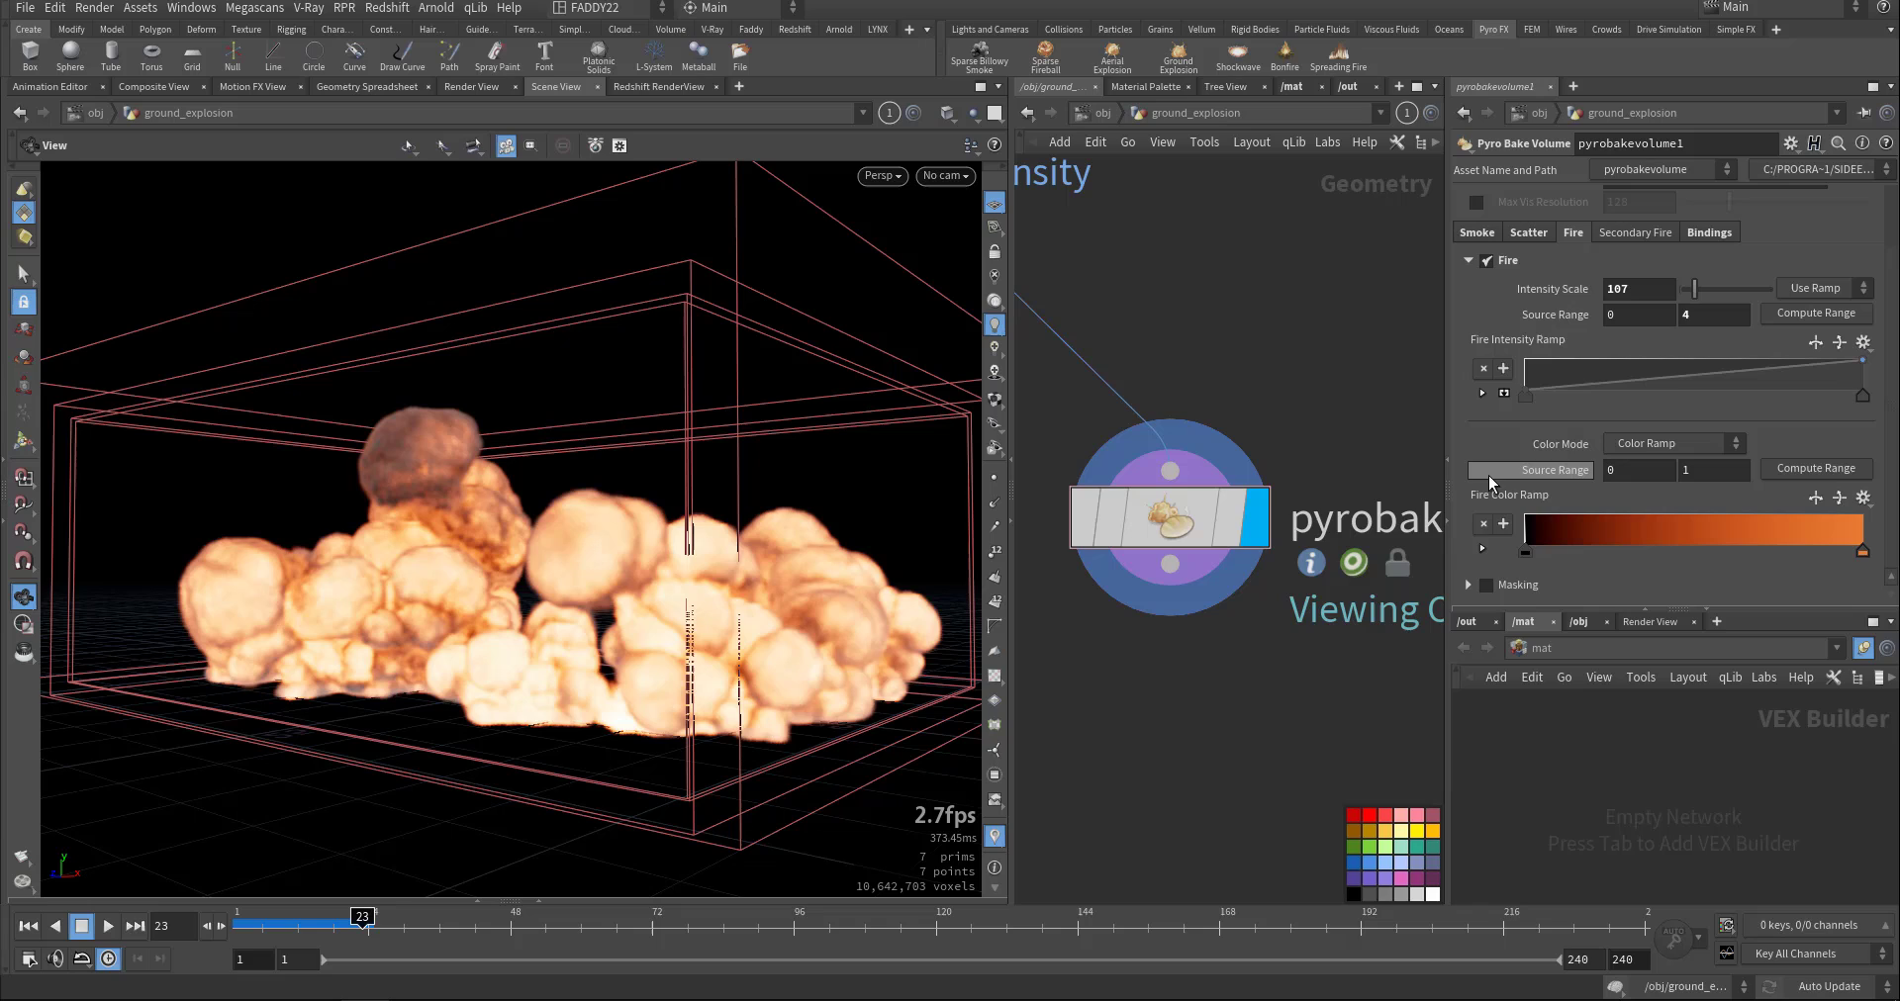
scroll(1475, 490, down, 2)
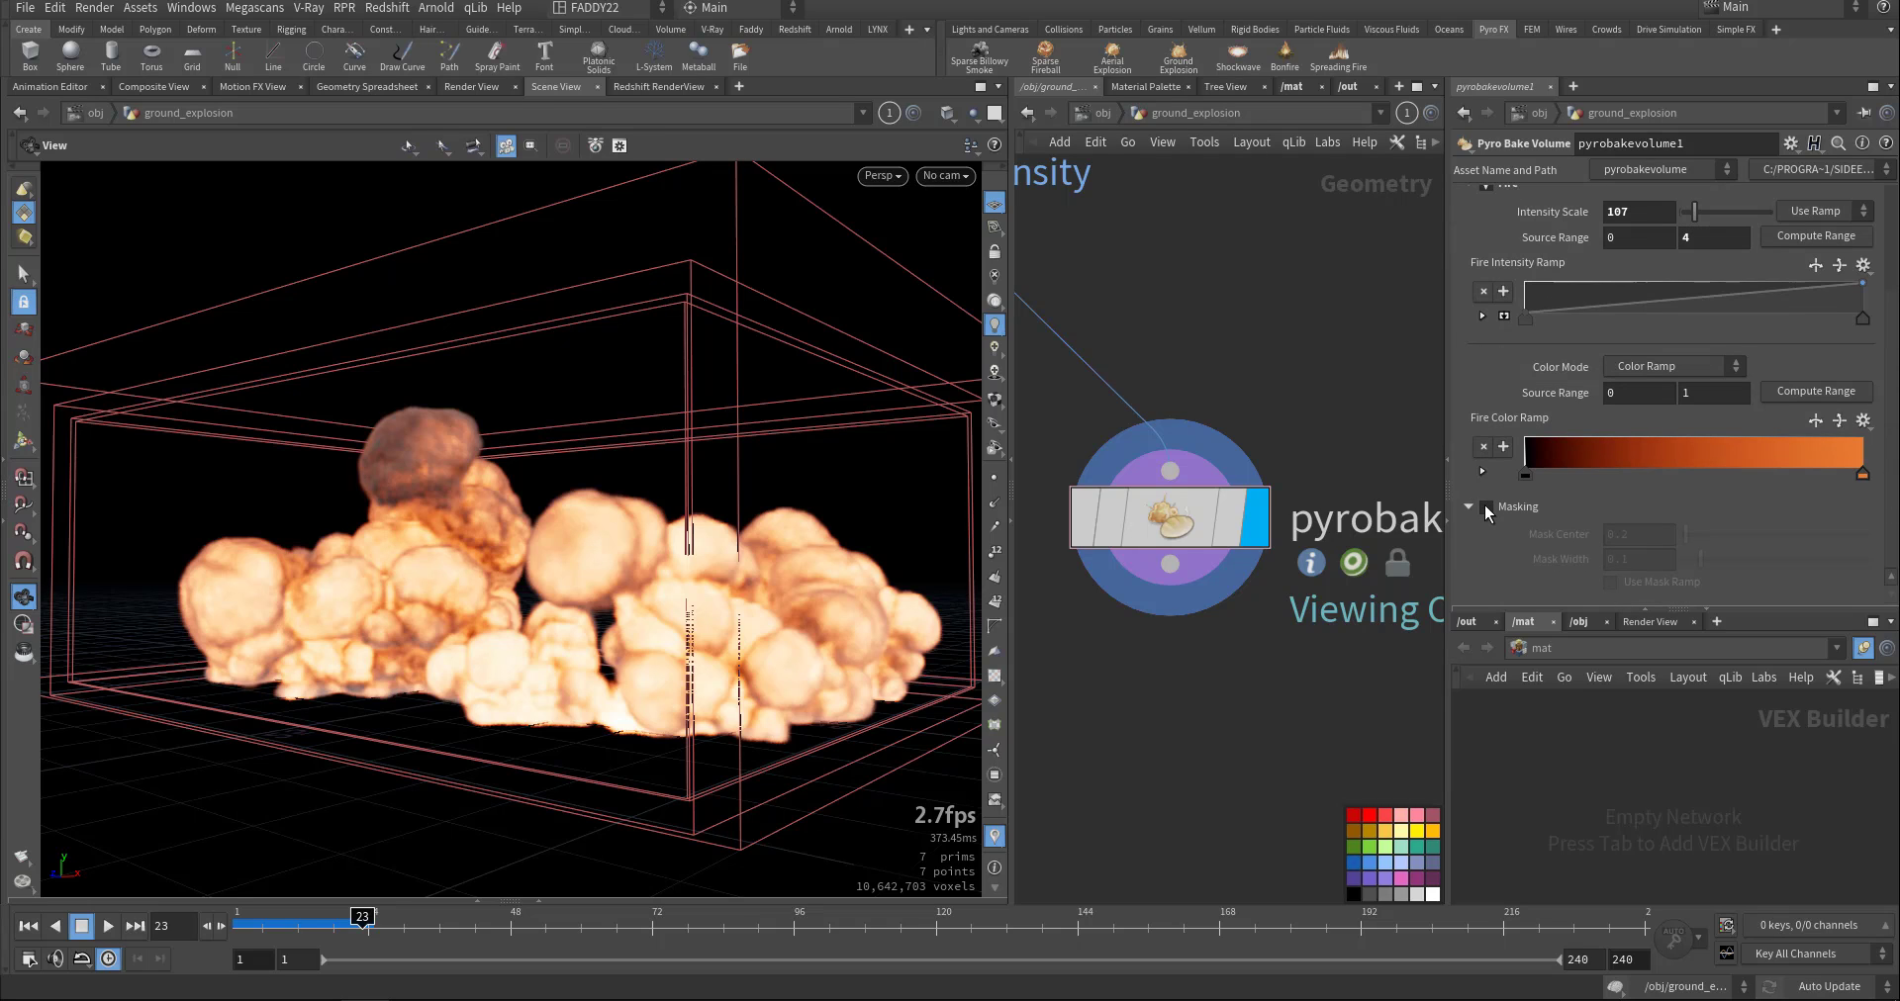
click(1486, 507)
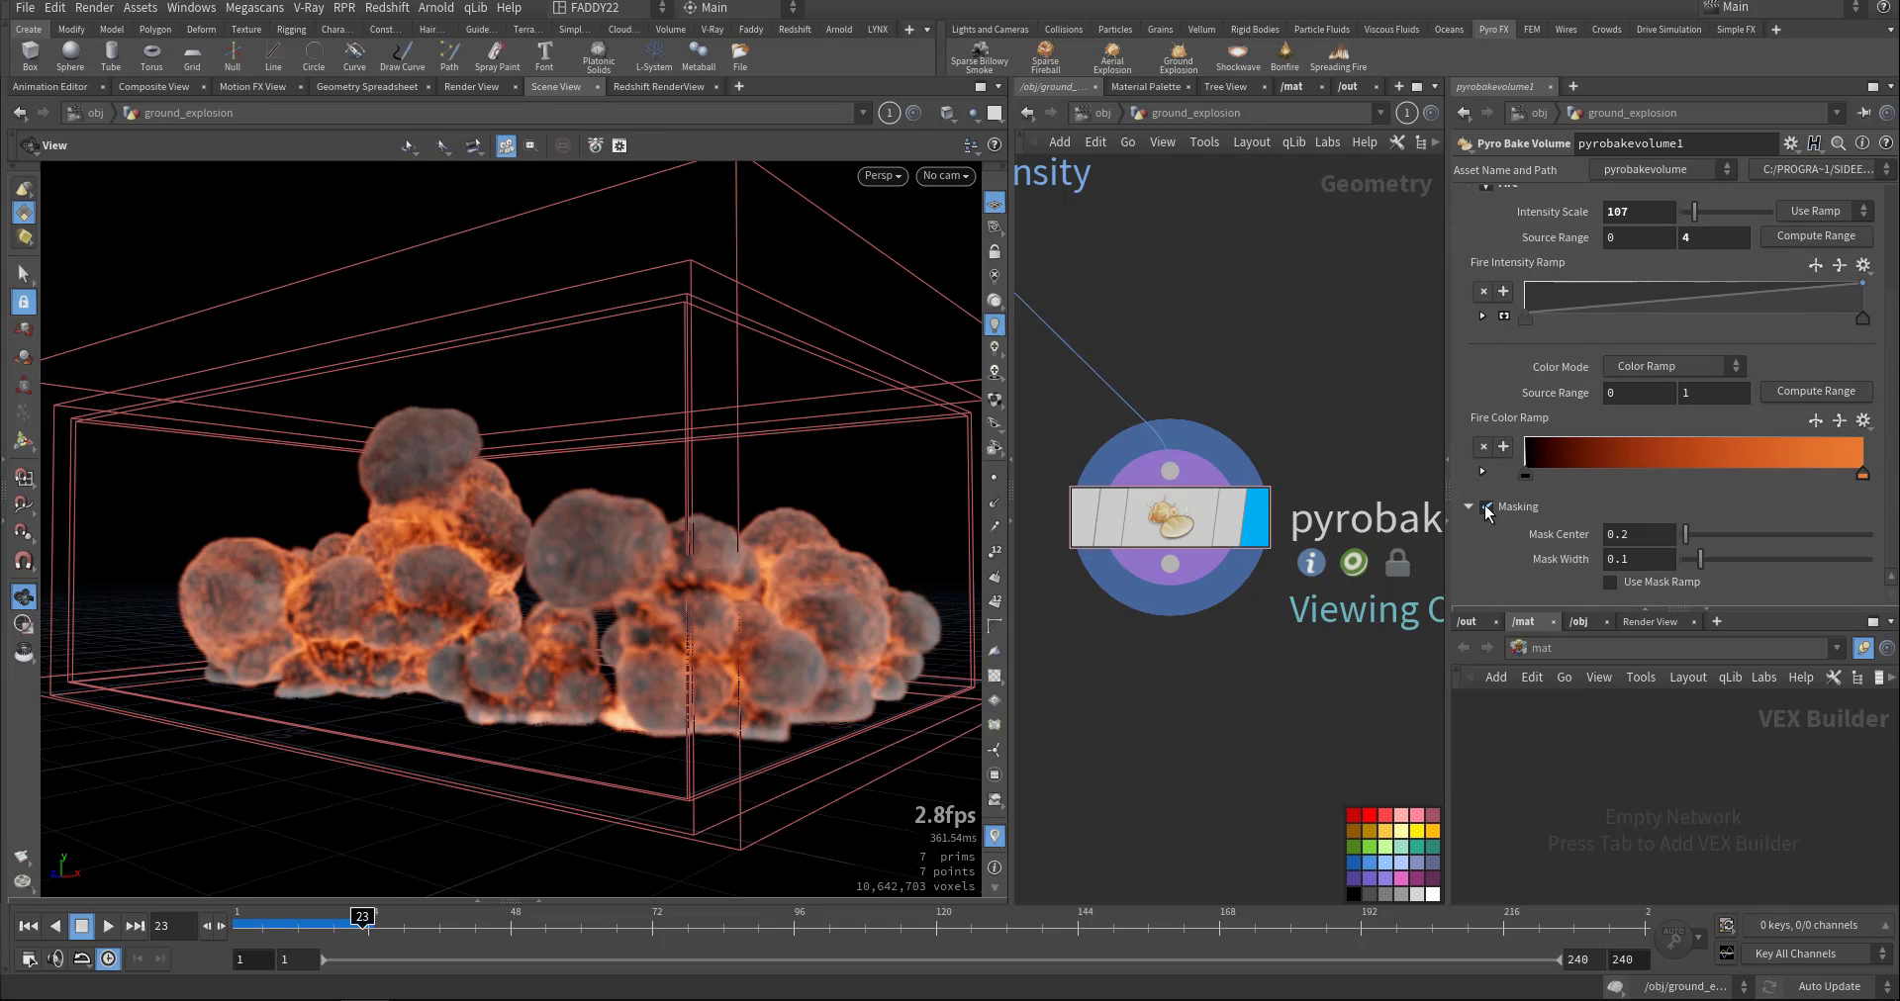
ctrl+middle_click(1587, 212)
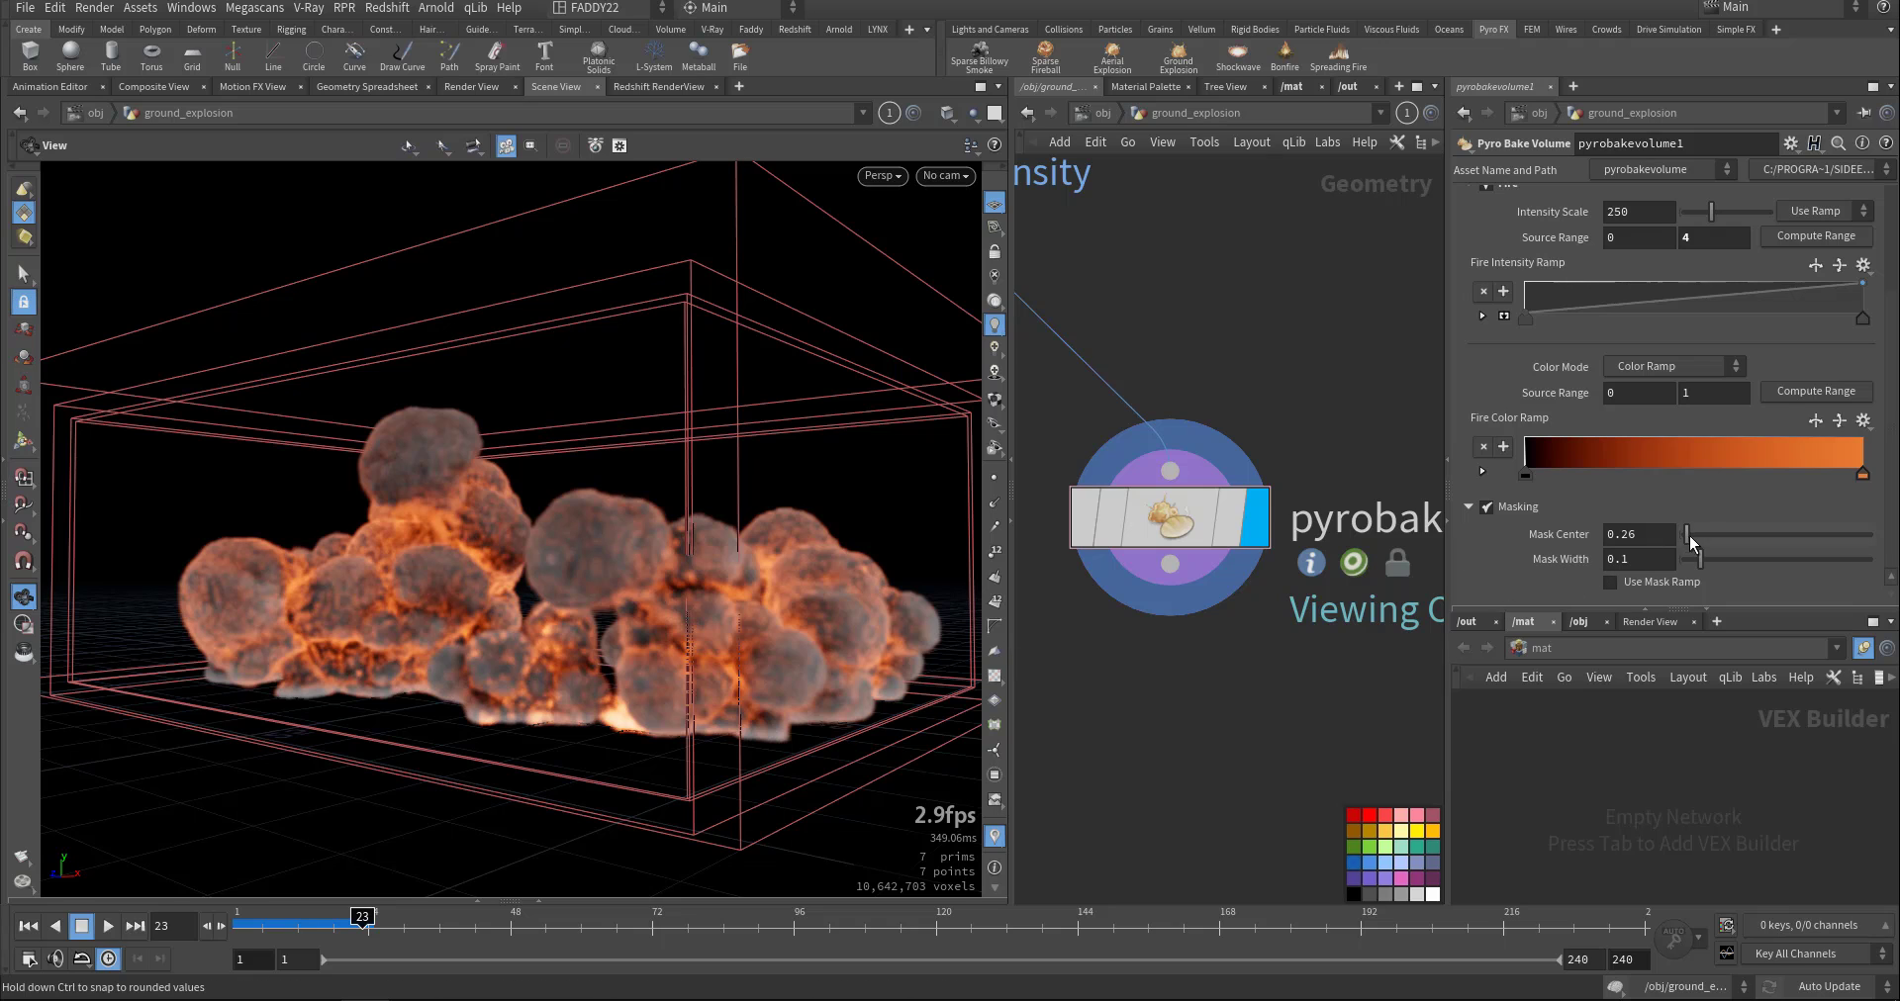
drag(1689, 536, 1688, 537)
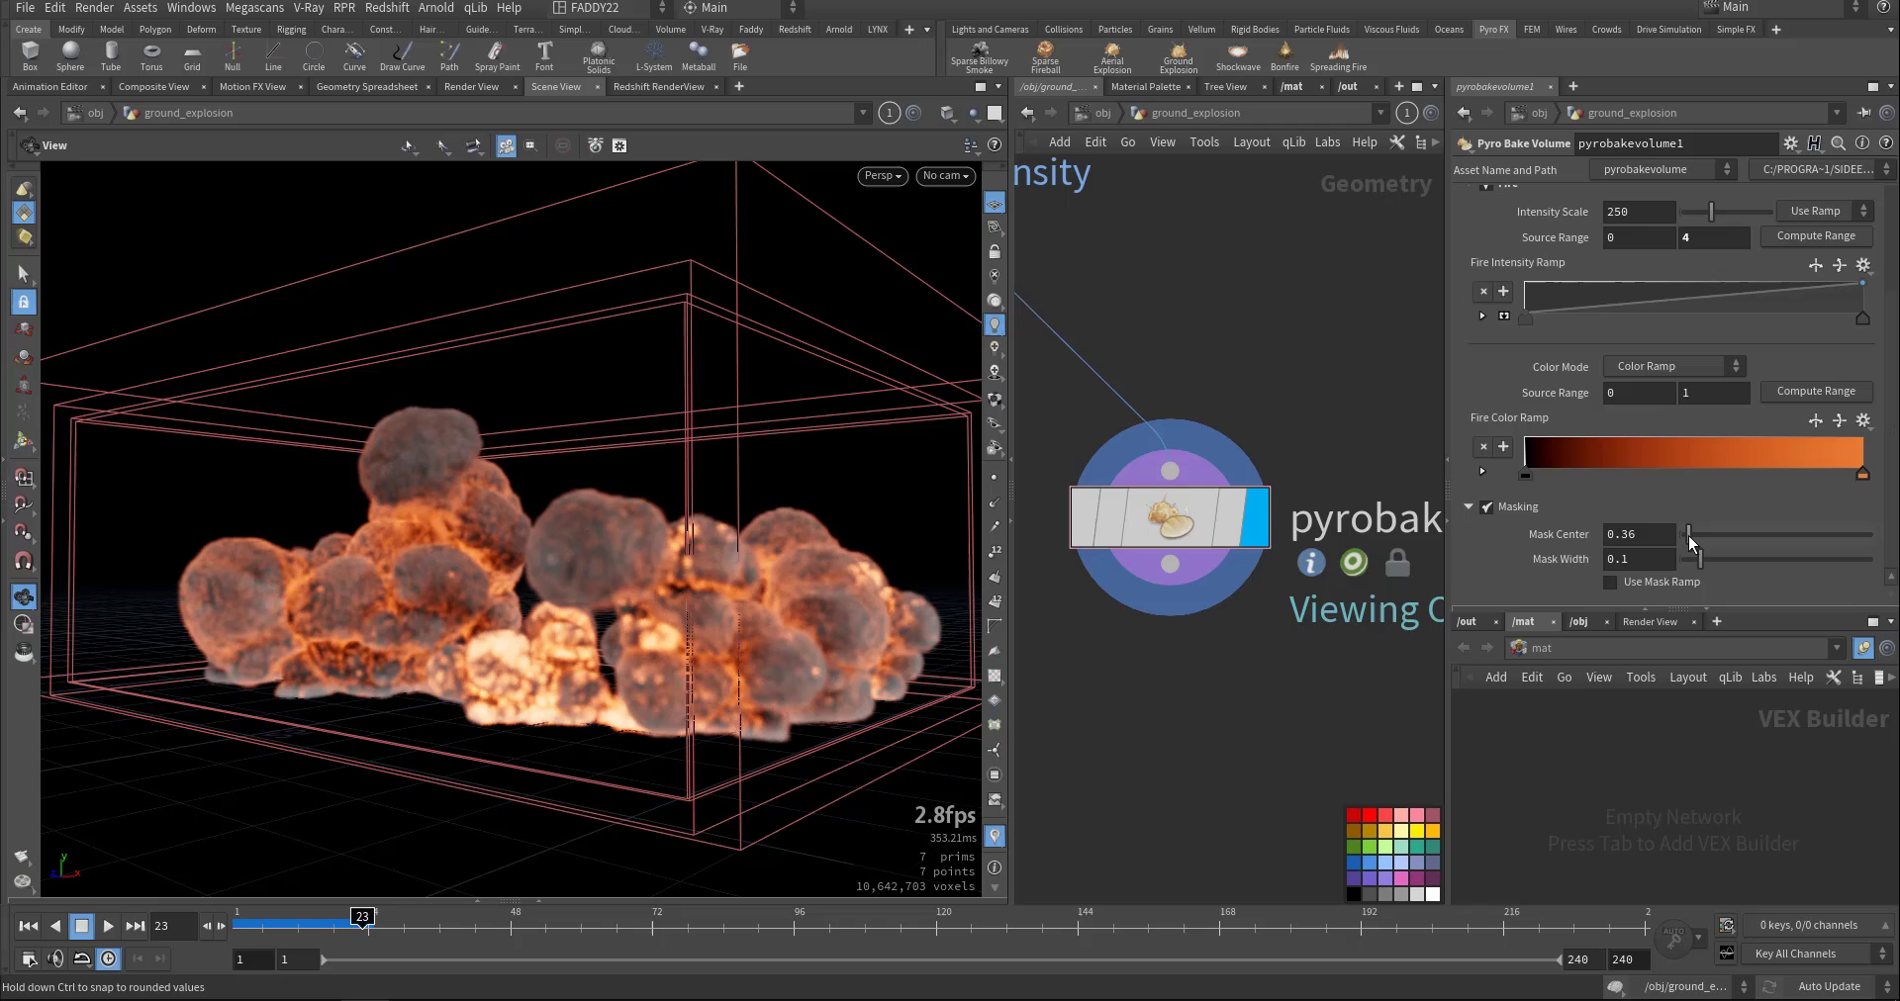
drag(1691, 536, 1691, 536)
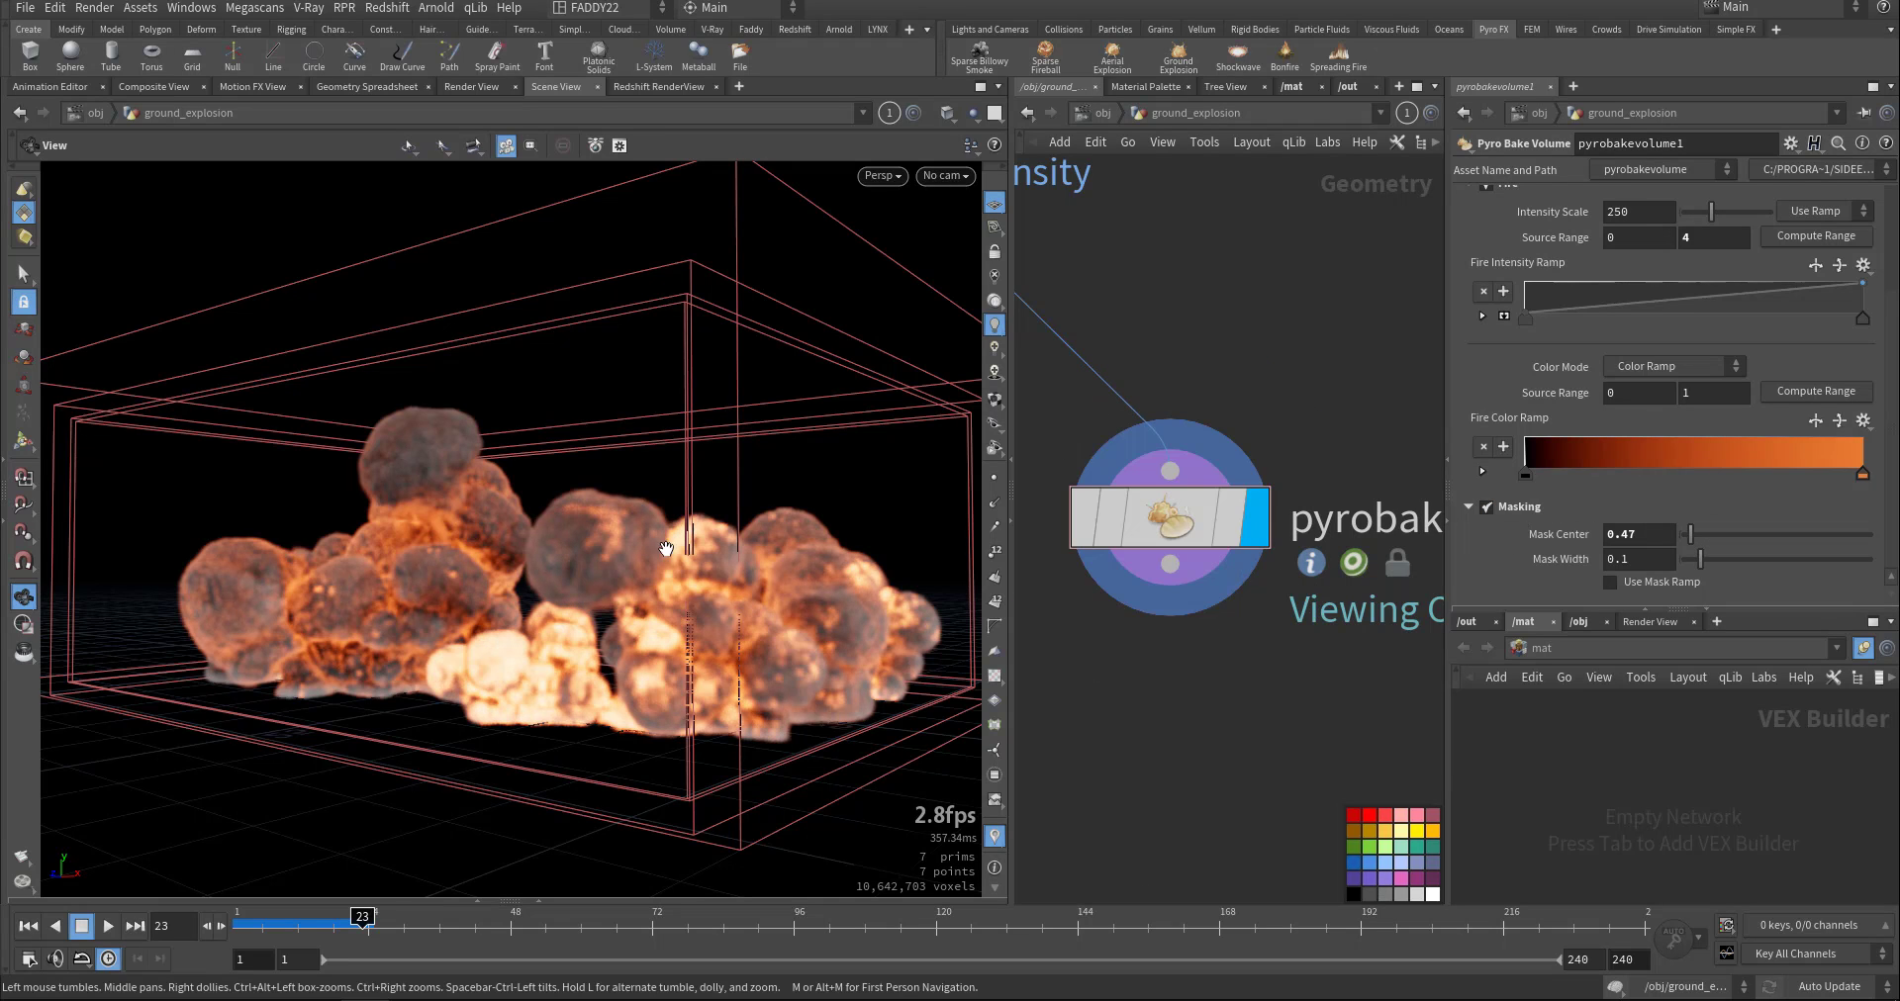
middle_drag(1203, 661, 1238, 628)
click(1204, 483)
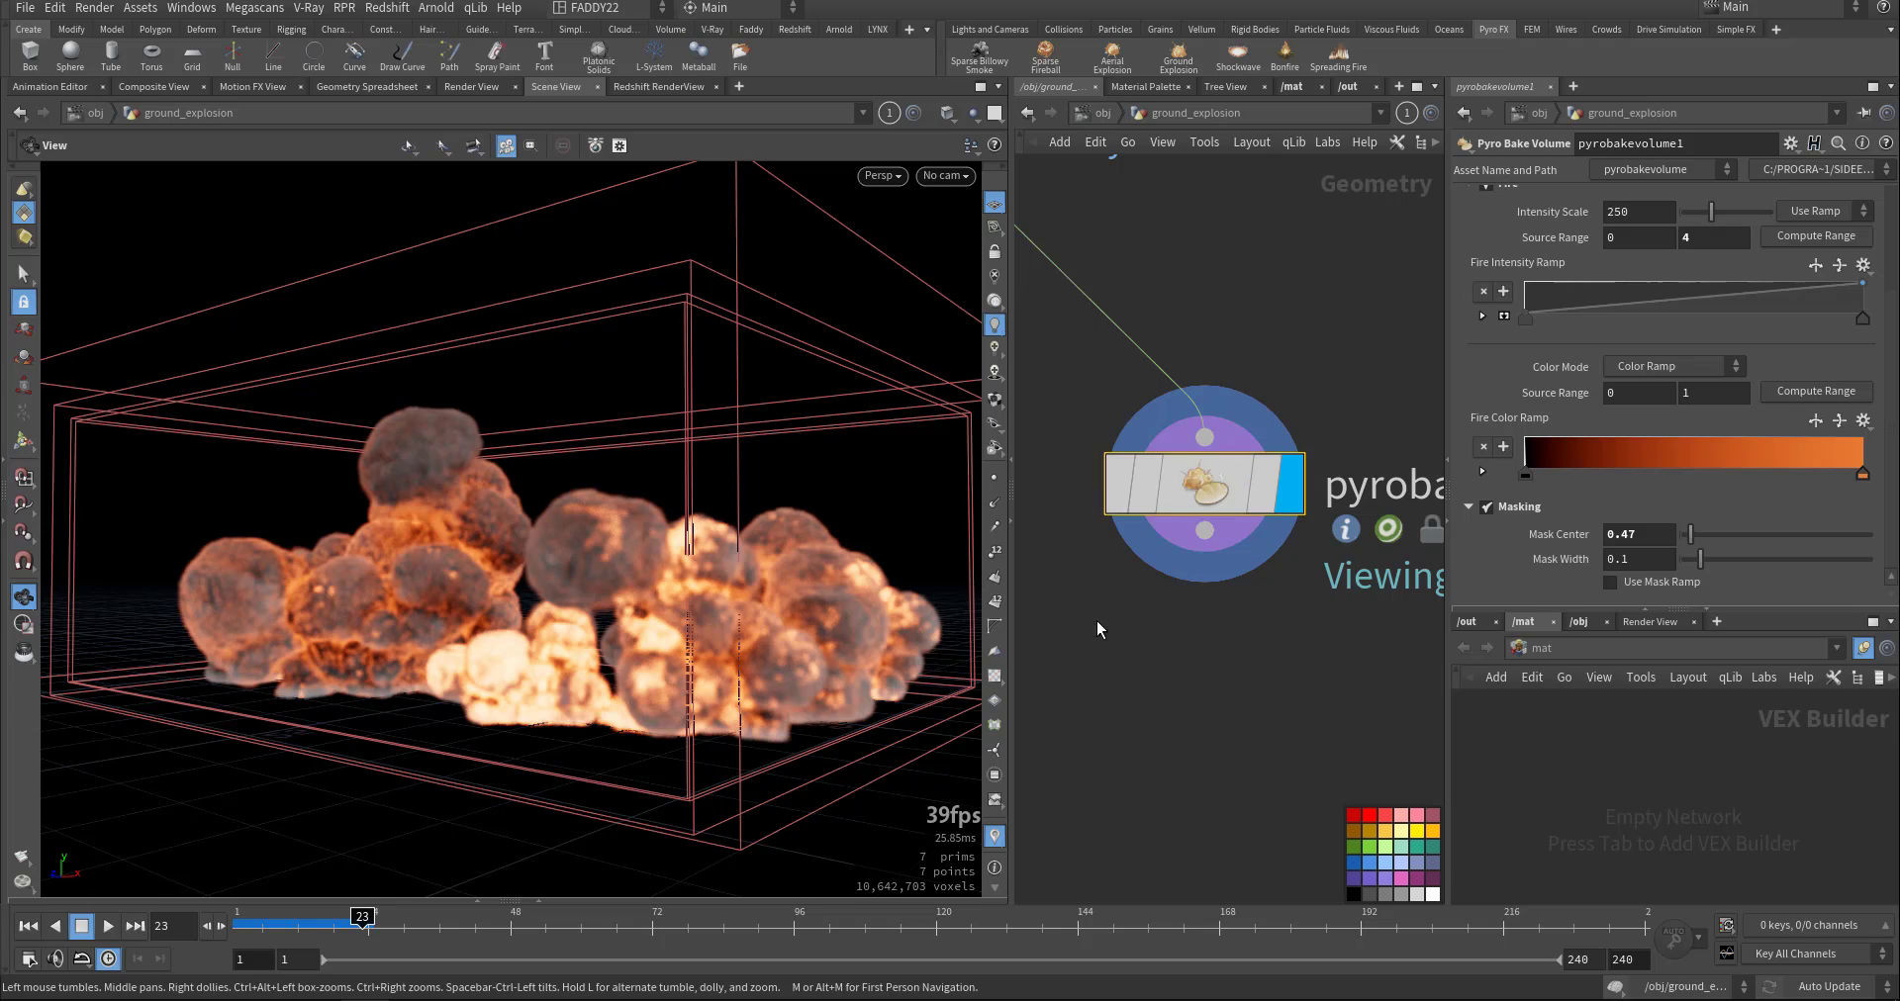
scroll(1504, 352, up, 4)
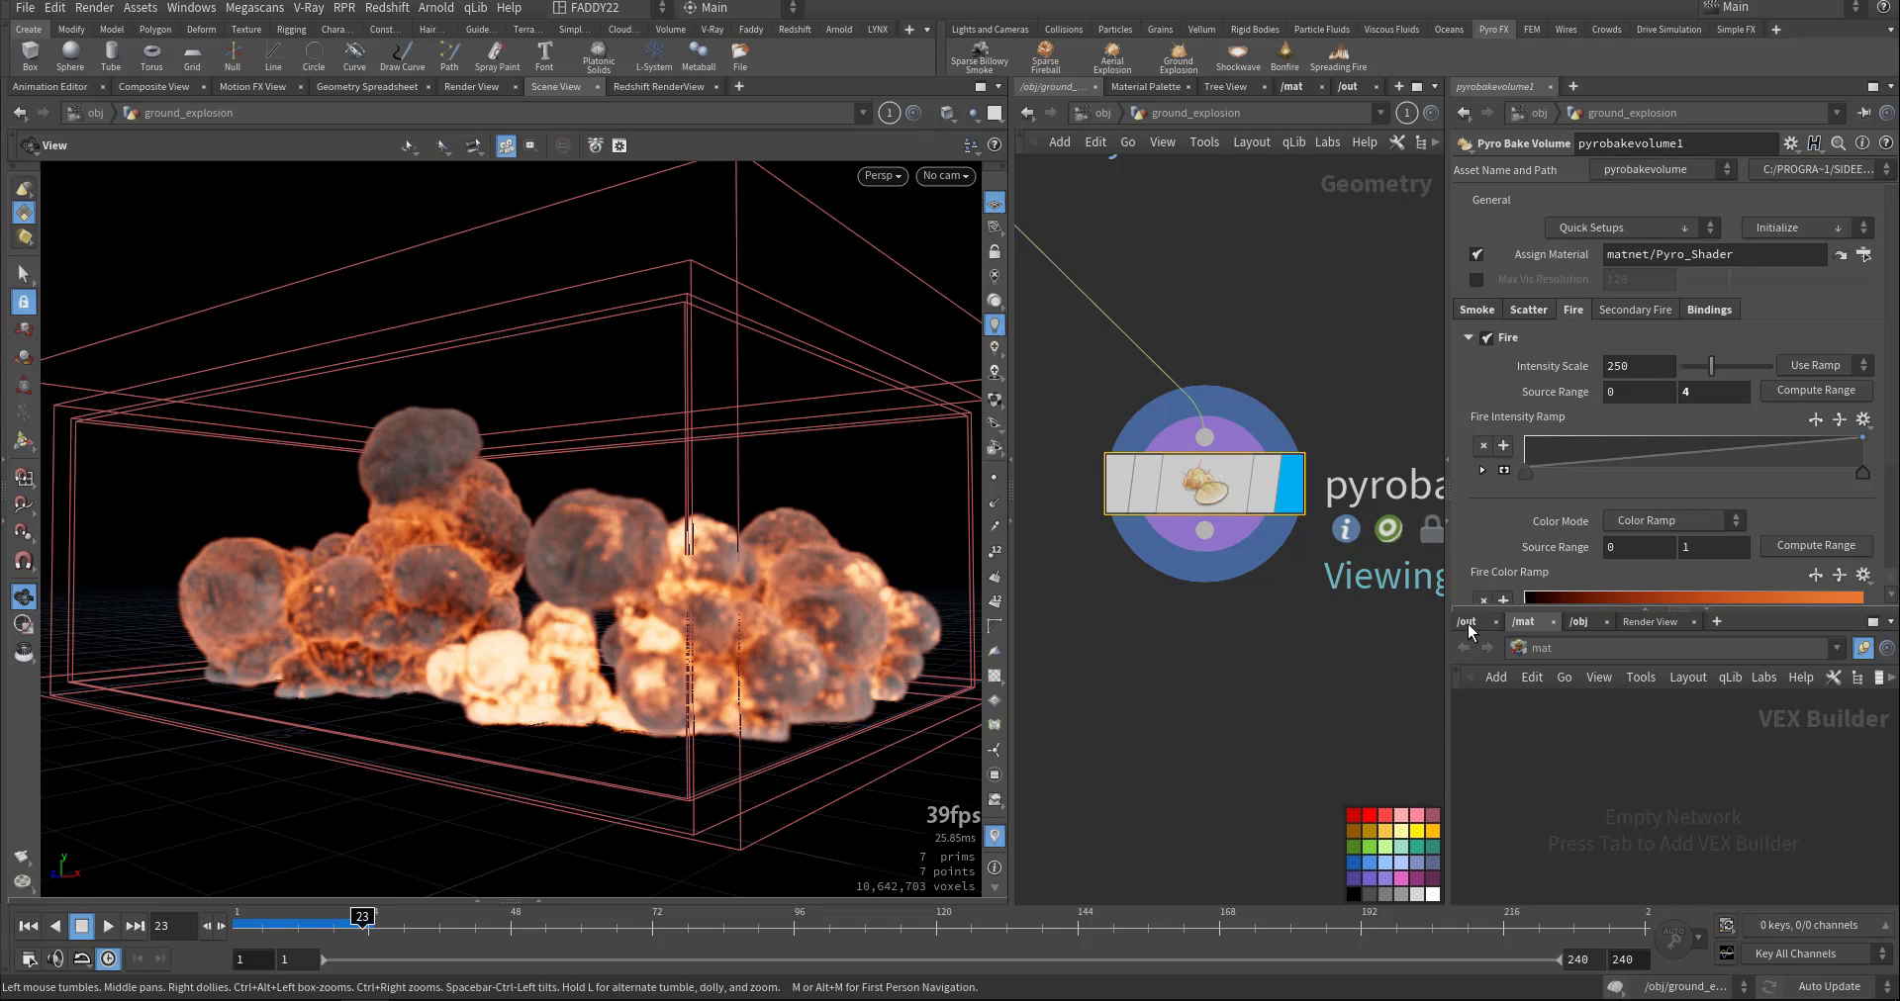
double_click(1237, 484)
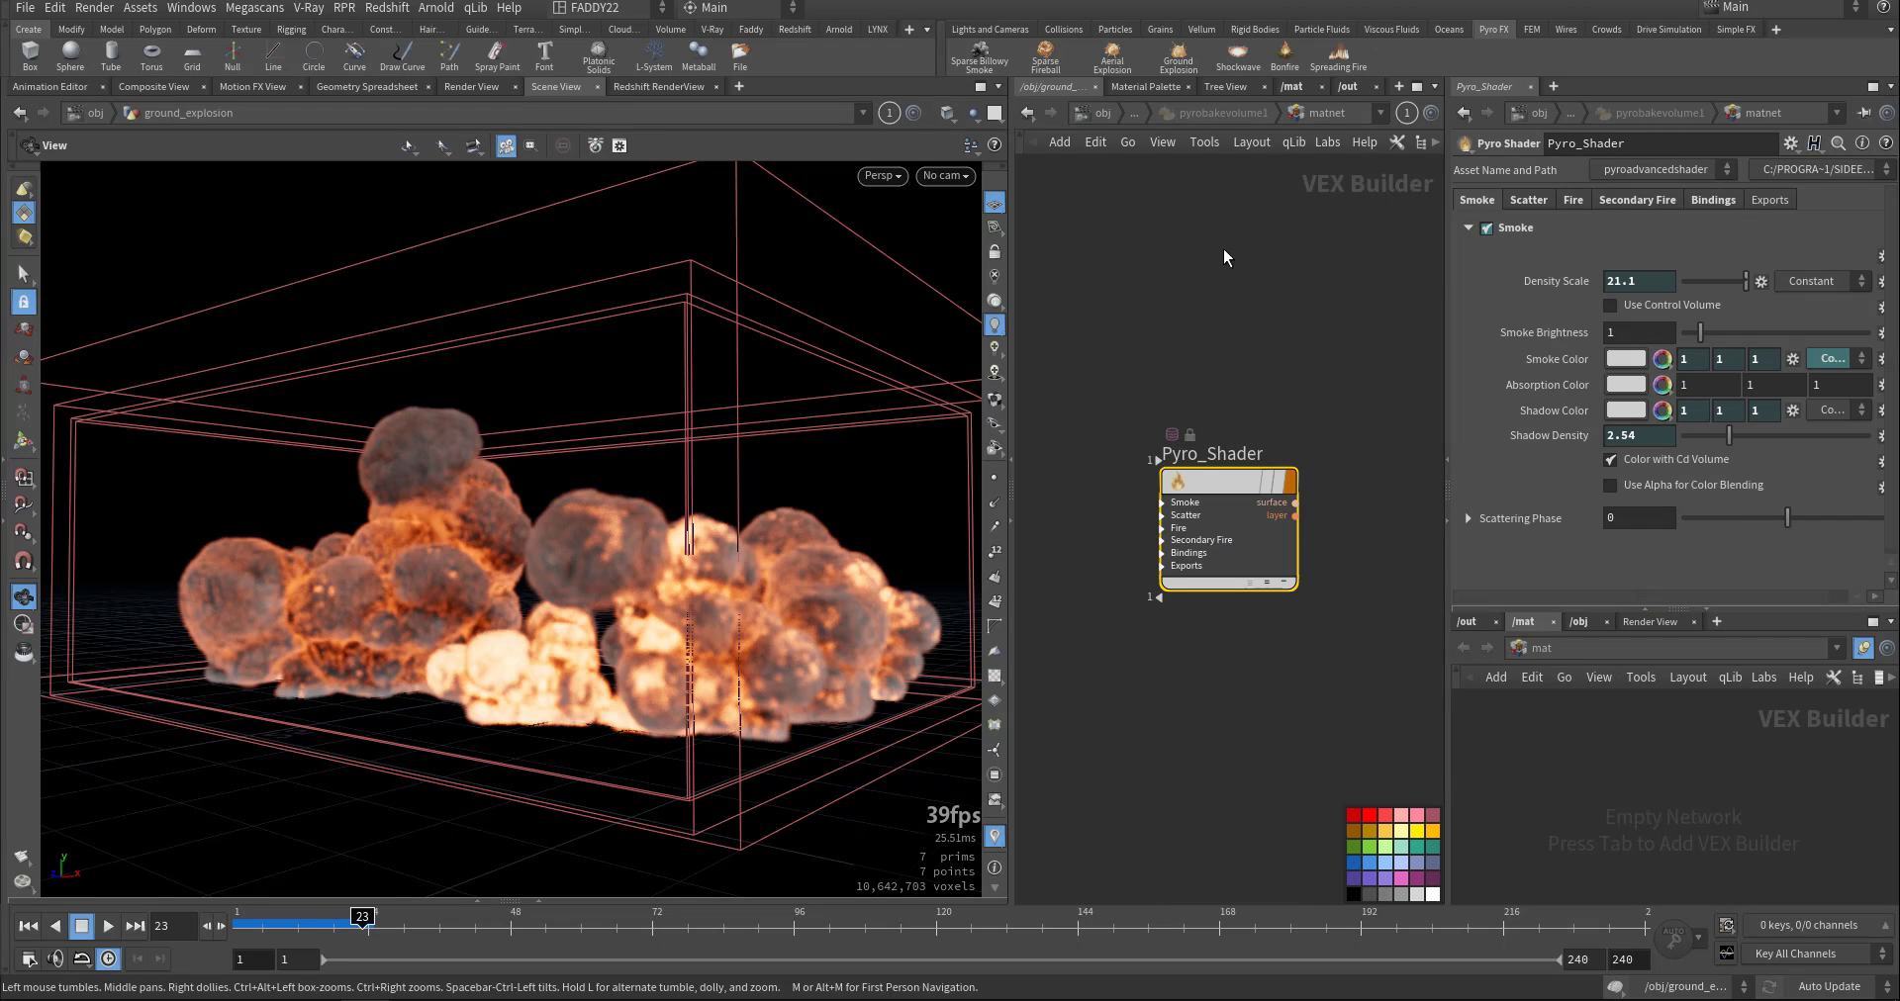
click(1030, 112)
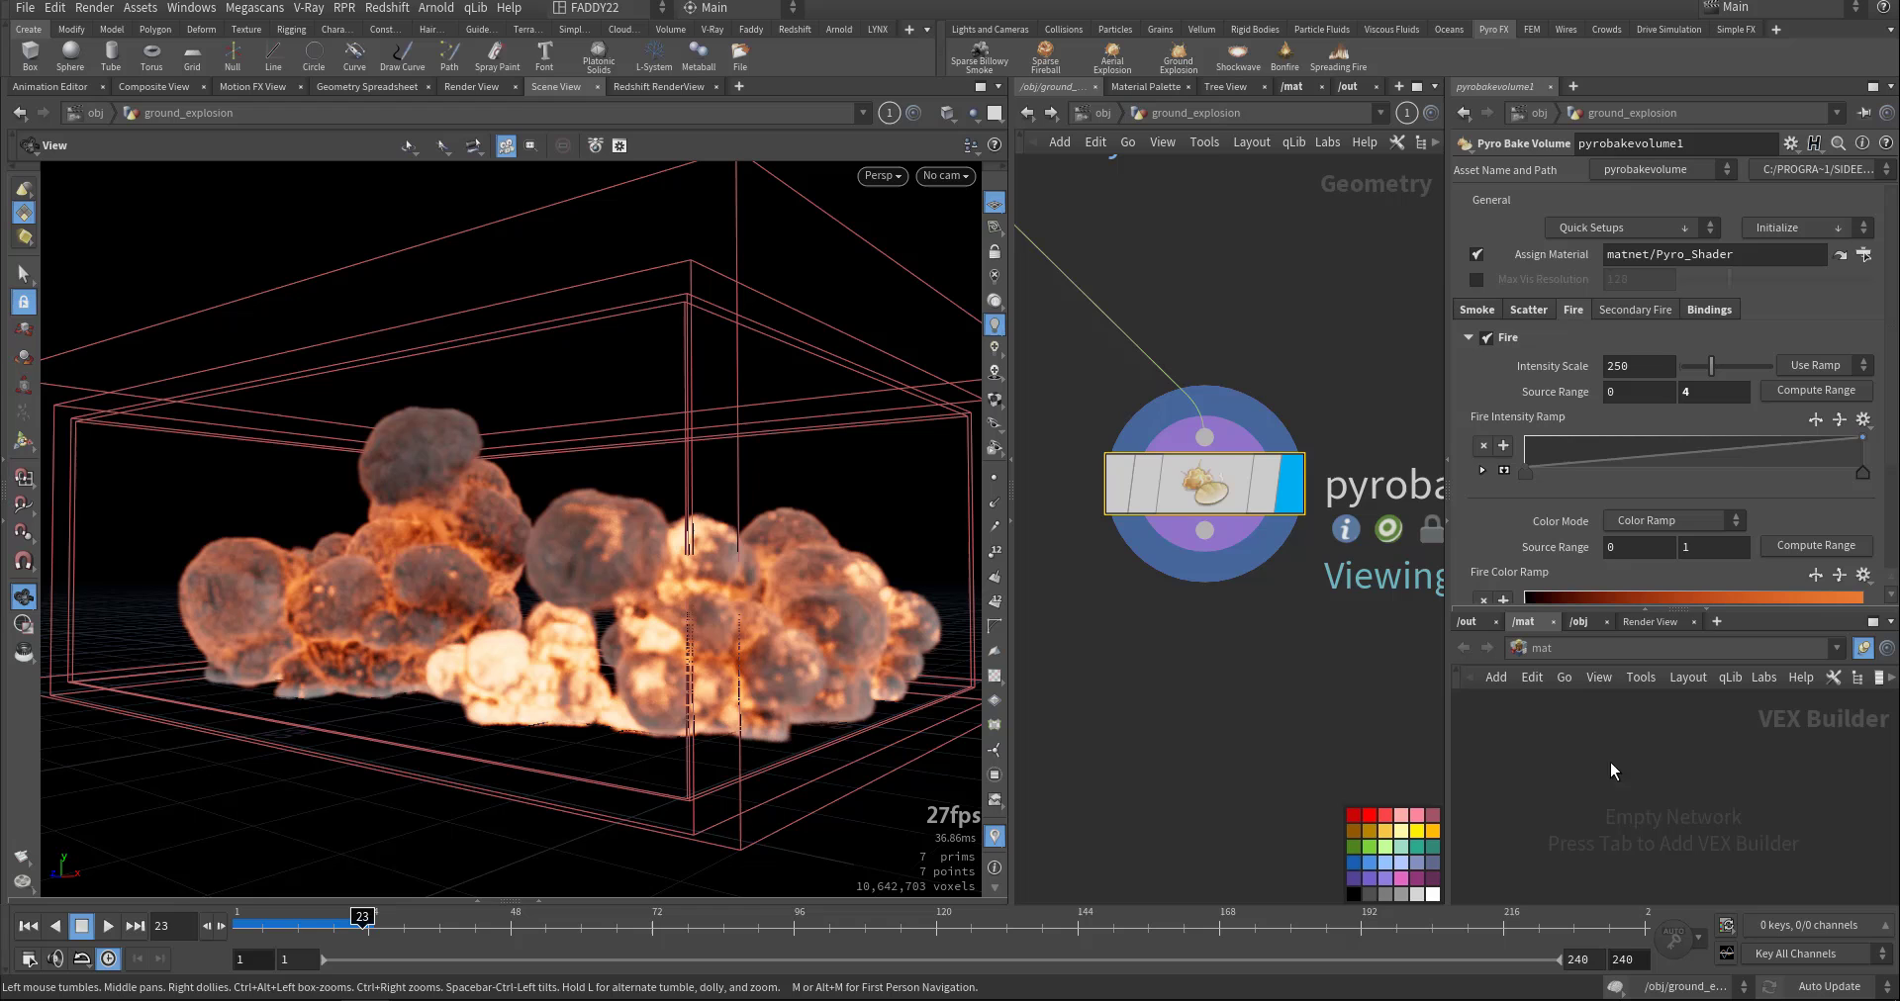
mouse_move(744, 598)
mouse_down()
mouse_move(727, 601)
mouse_move(757, 579)
mouse_up()
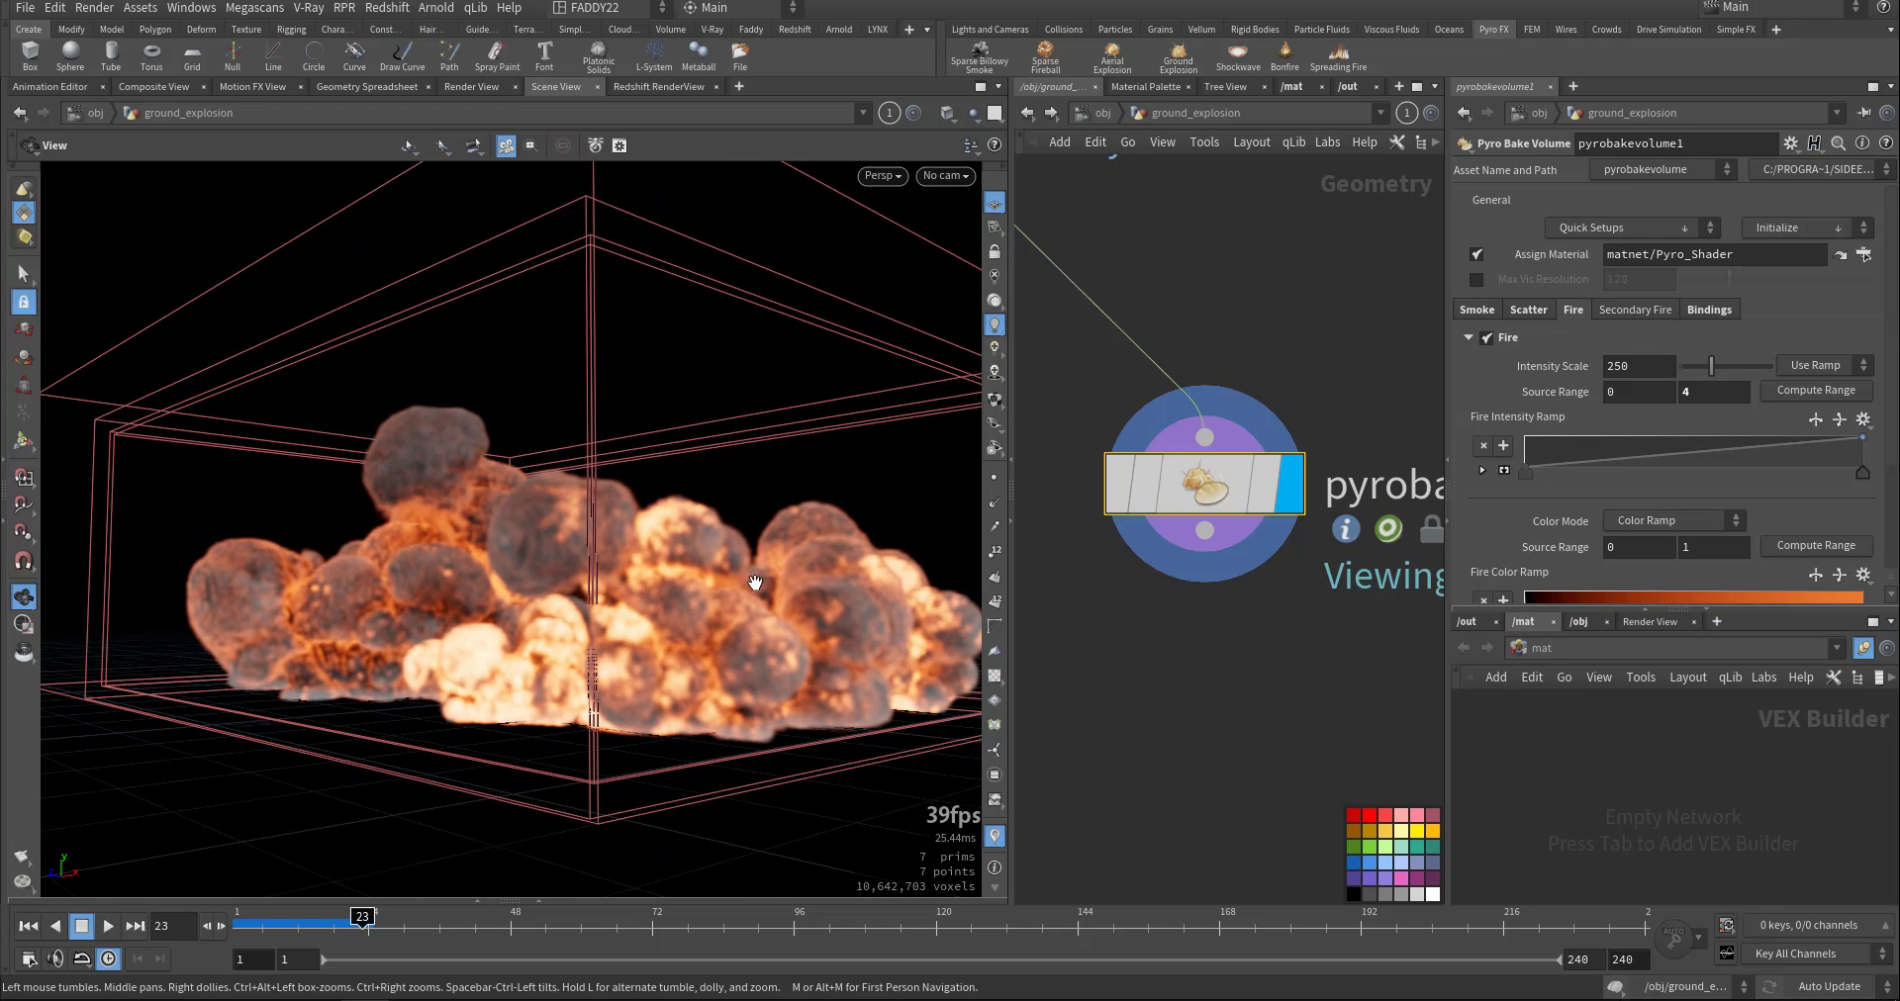
right_drag(757, 580, 722, 581)
drag(722, 581, 688, 588)
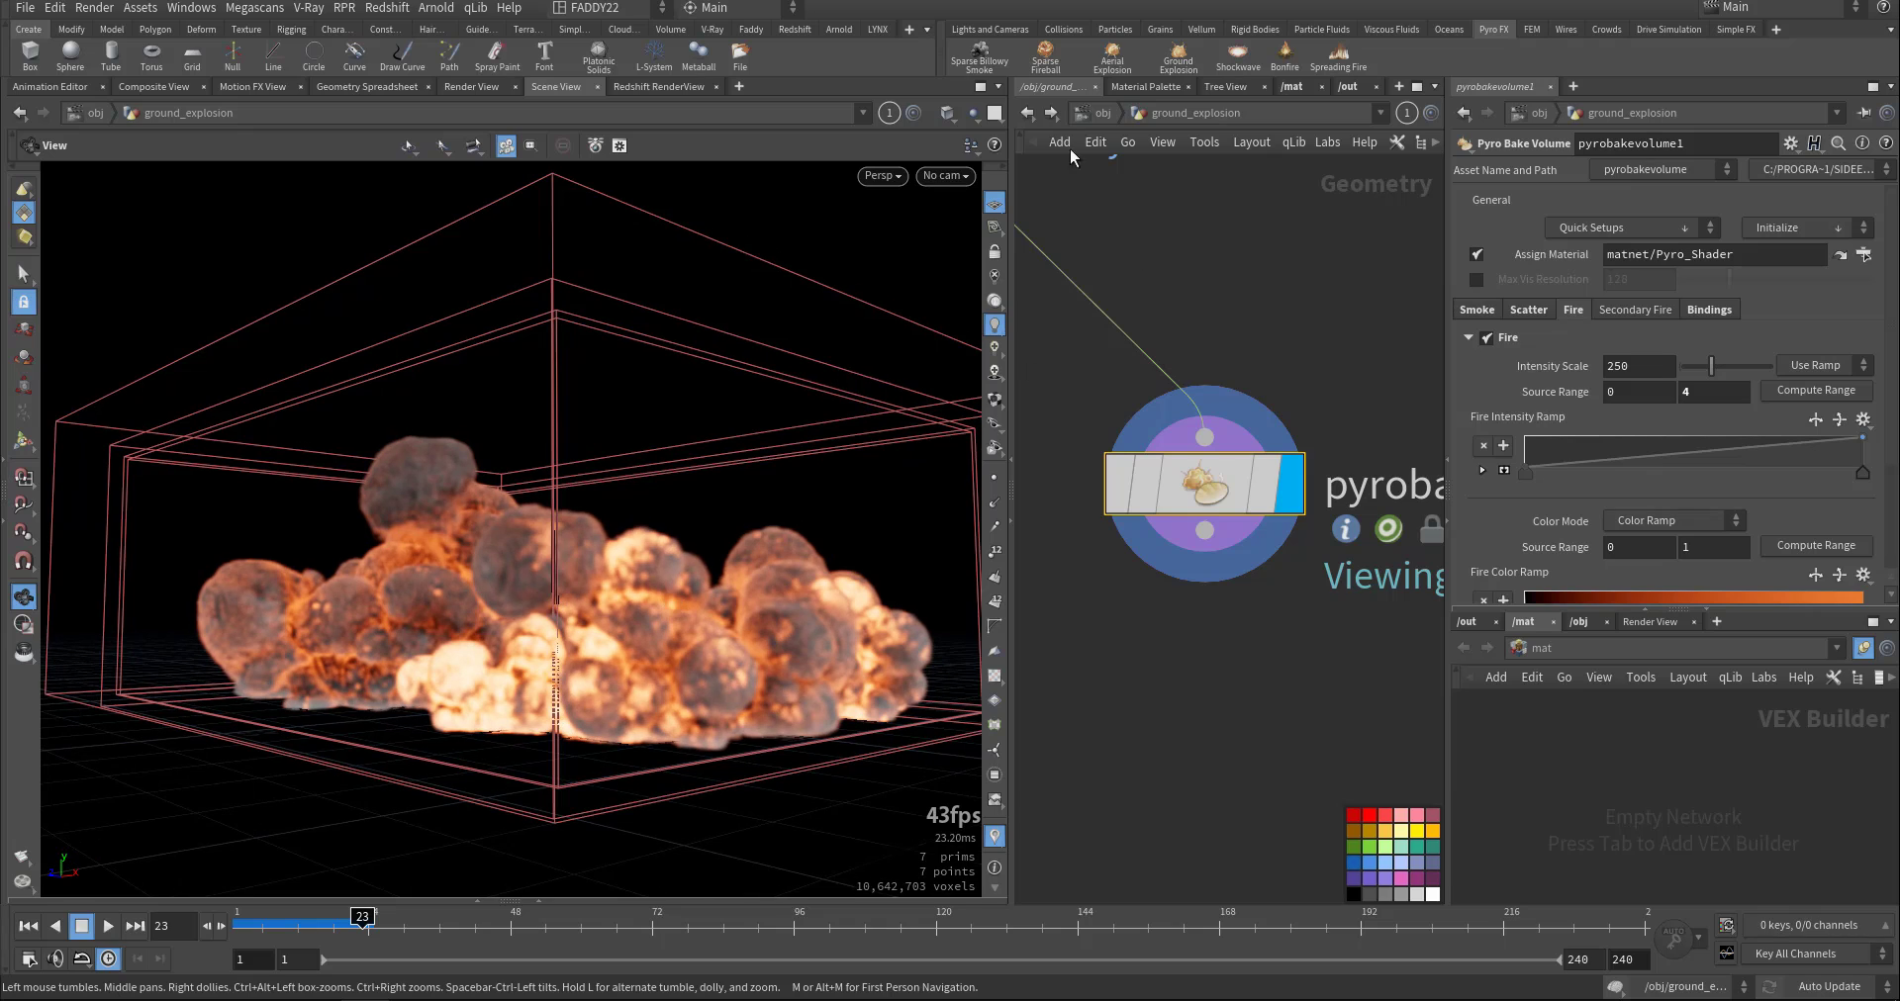
click(988, 30)
Create camera cam1 from the current view and orbit away from it.
click(970, 55)
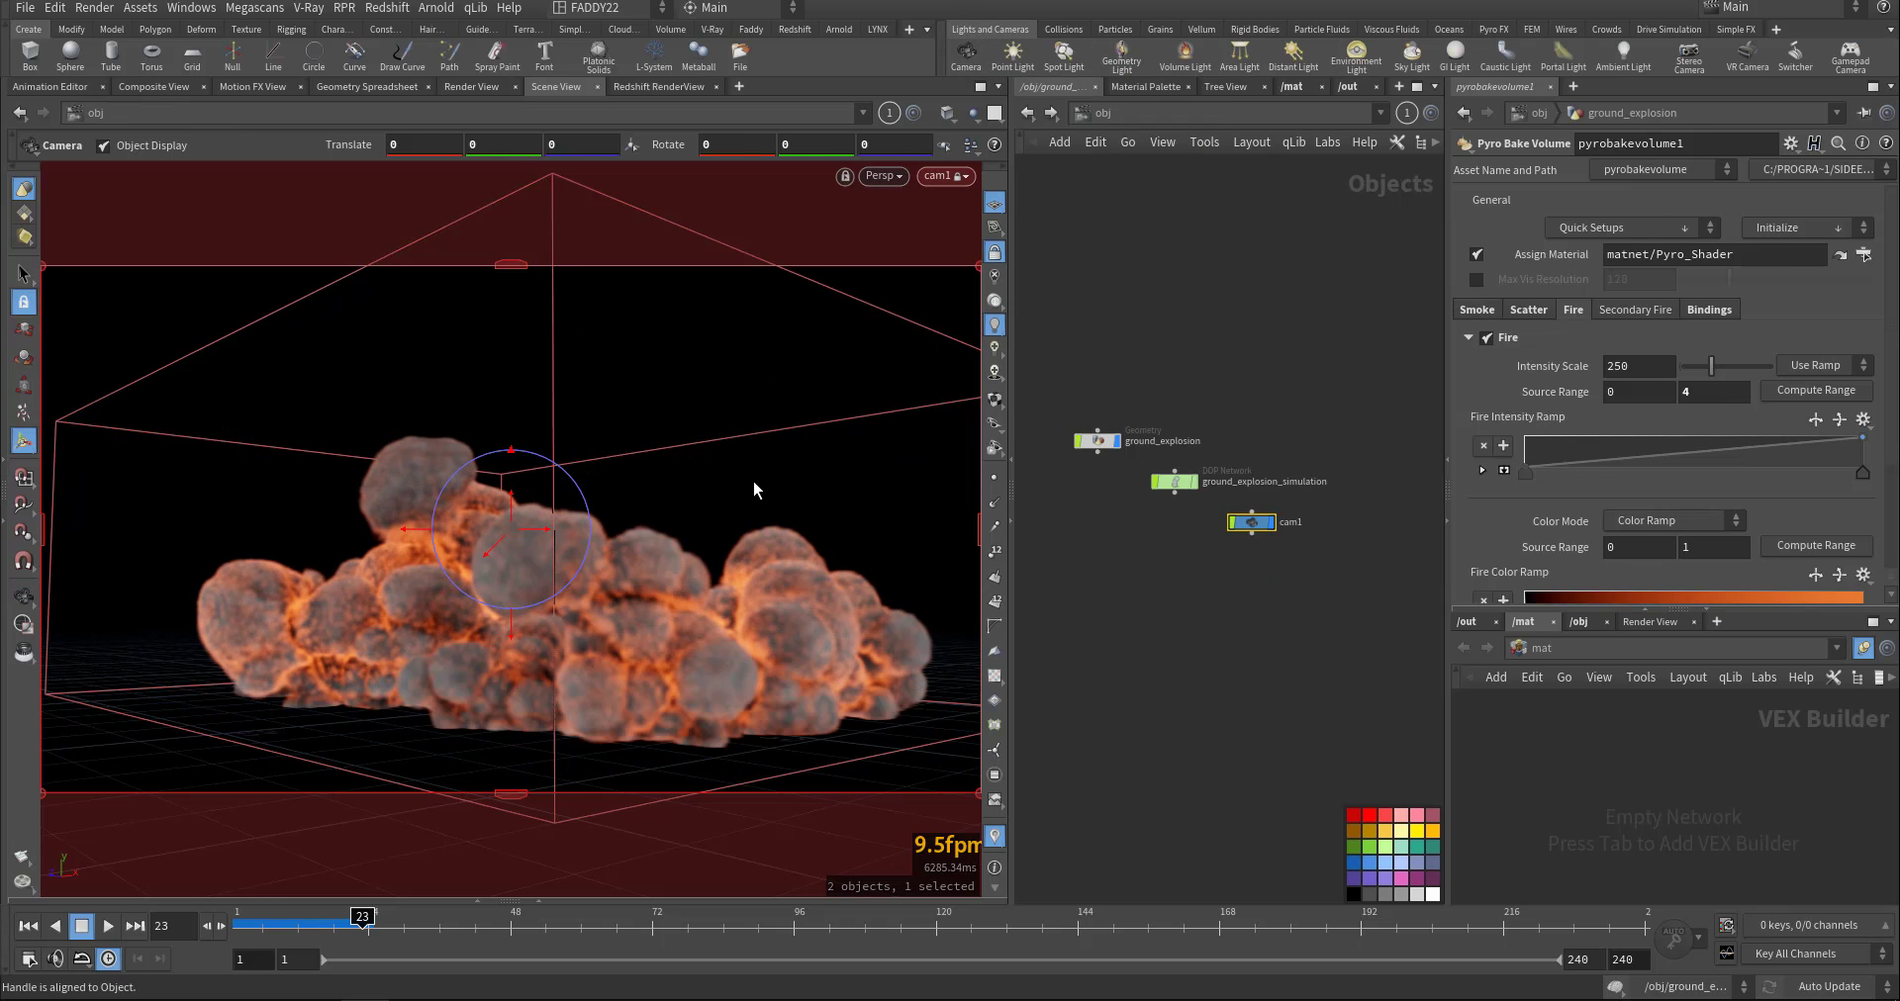
key(Escape)
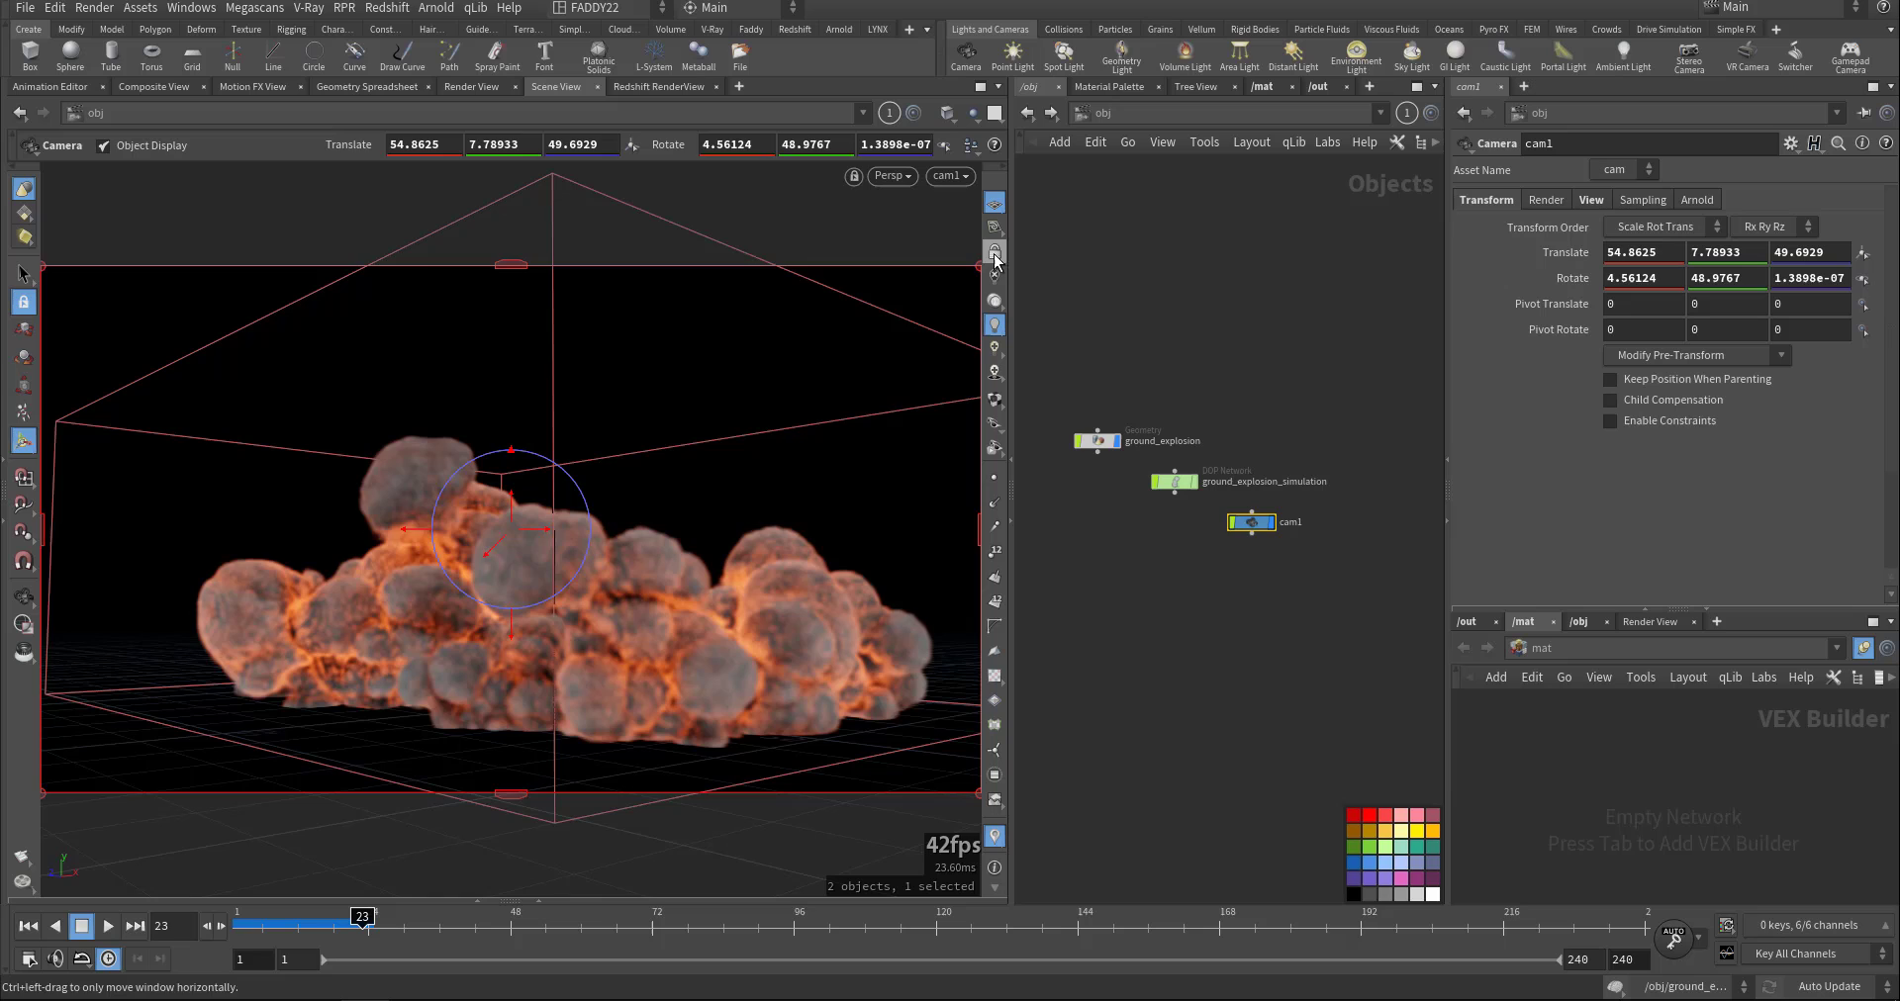
drag(768, 480, 783, 519)
key(Return)
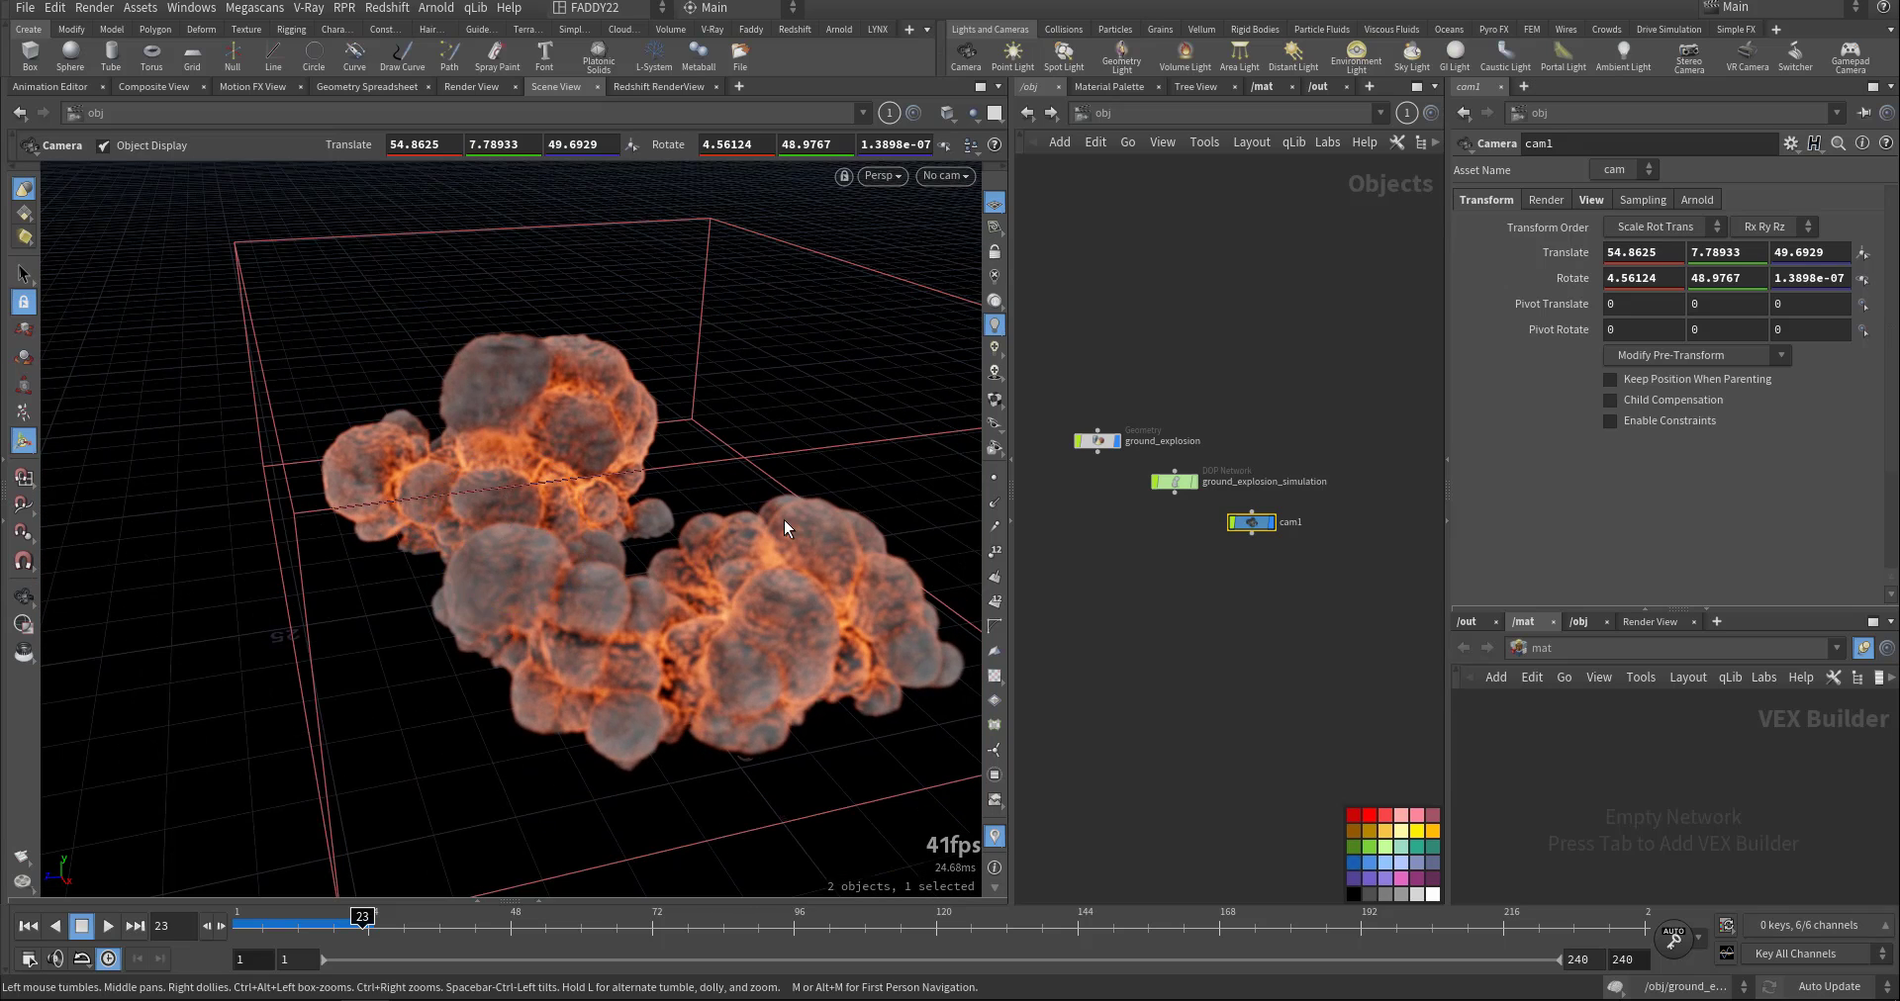
Add an environment light, envlight1, near the explosion.
click(1358, 56)
click(816, 408)
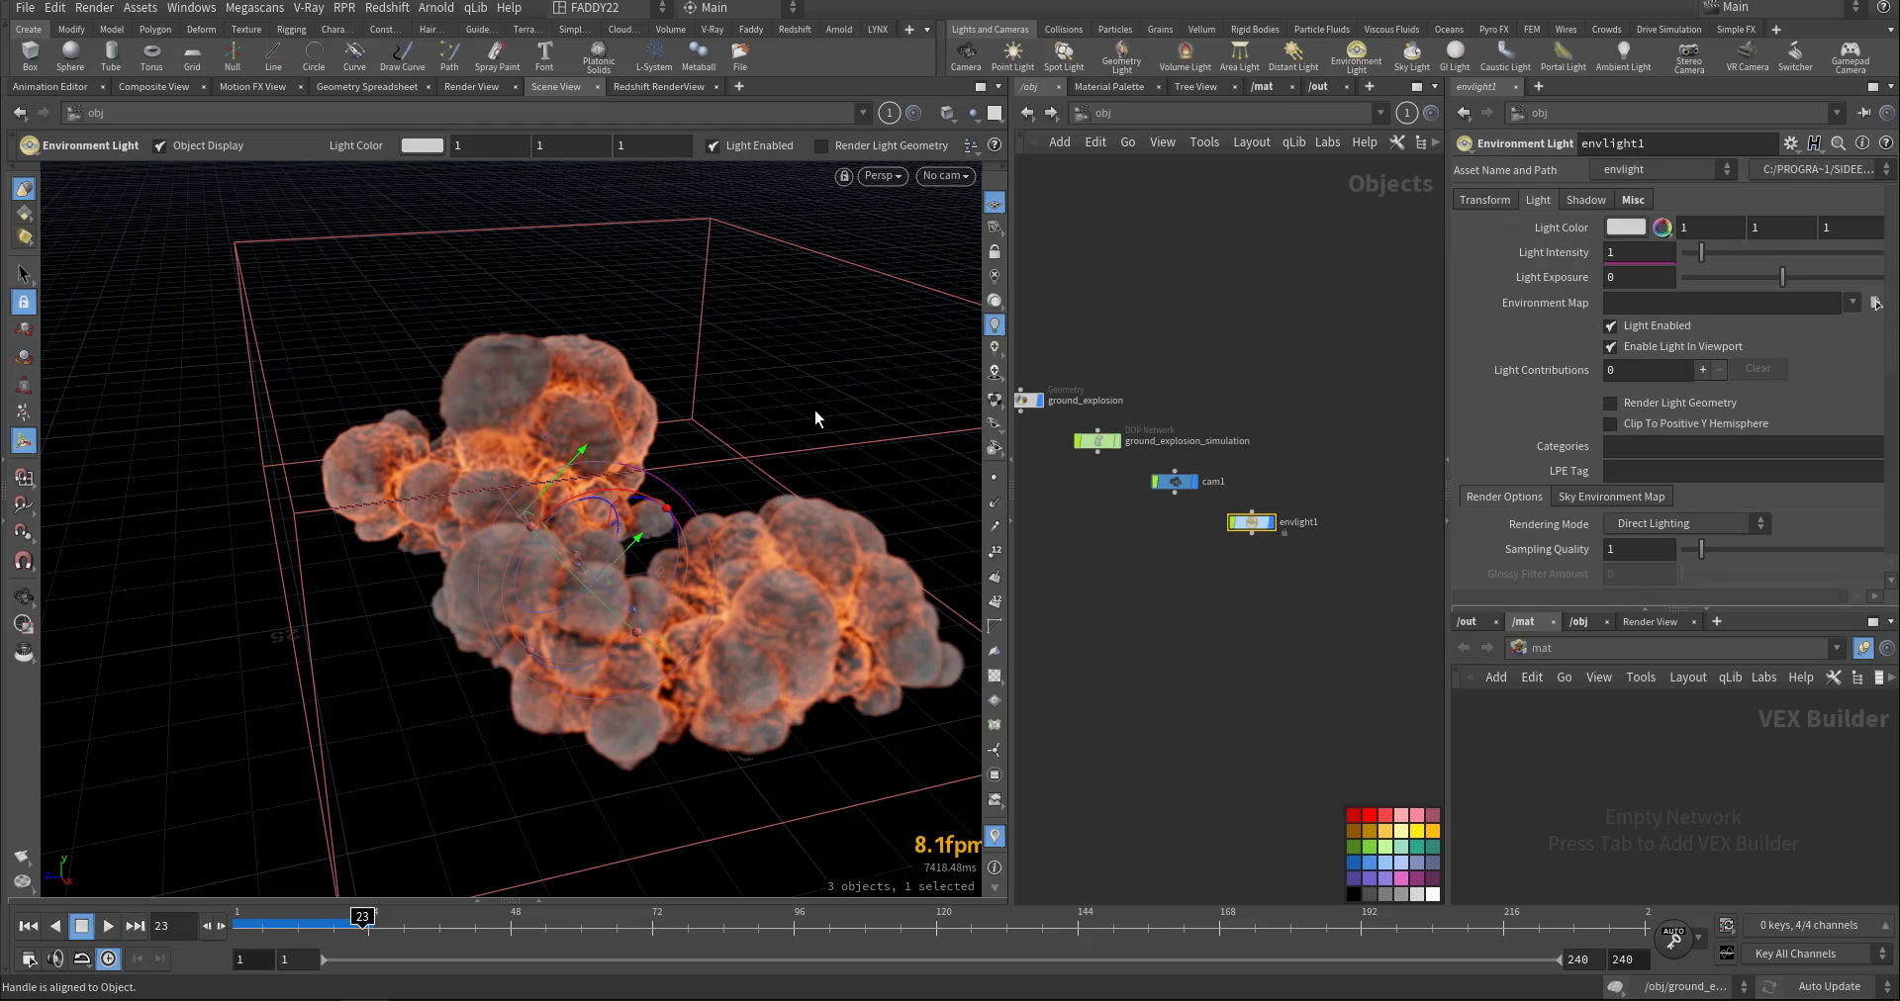
key(Escape)
drag(815, 447, 663, 539)
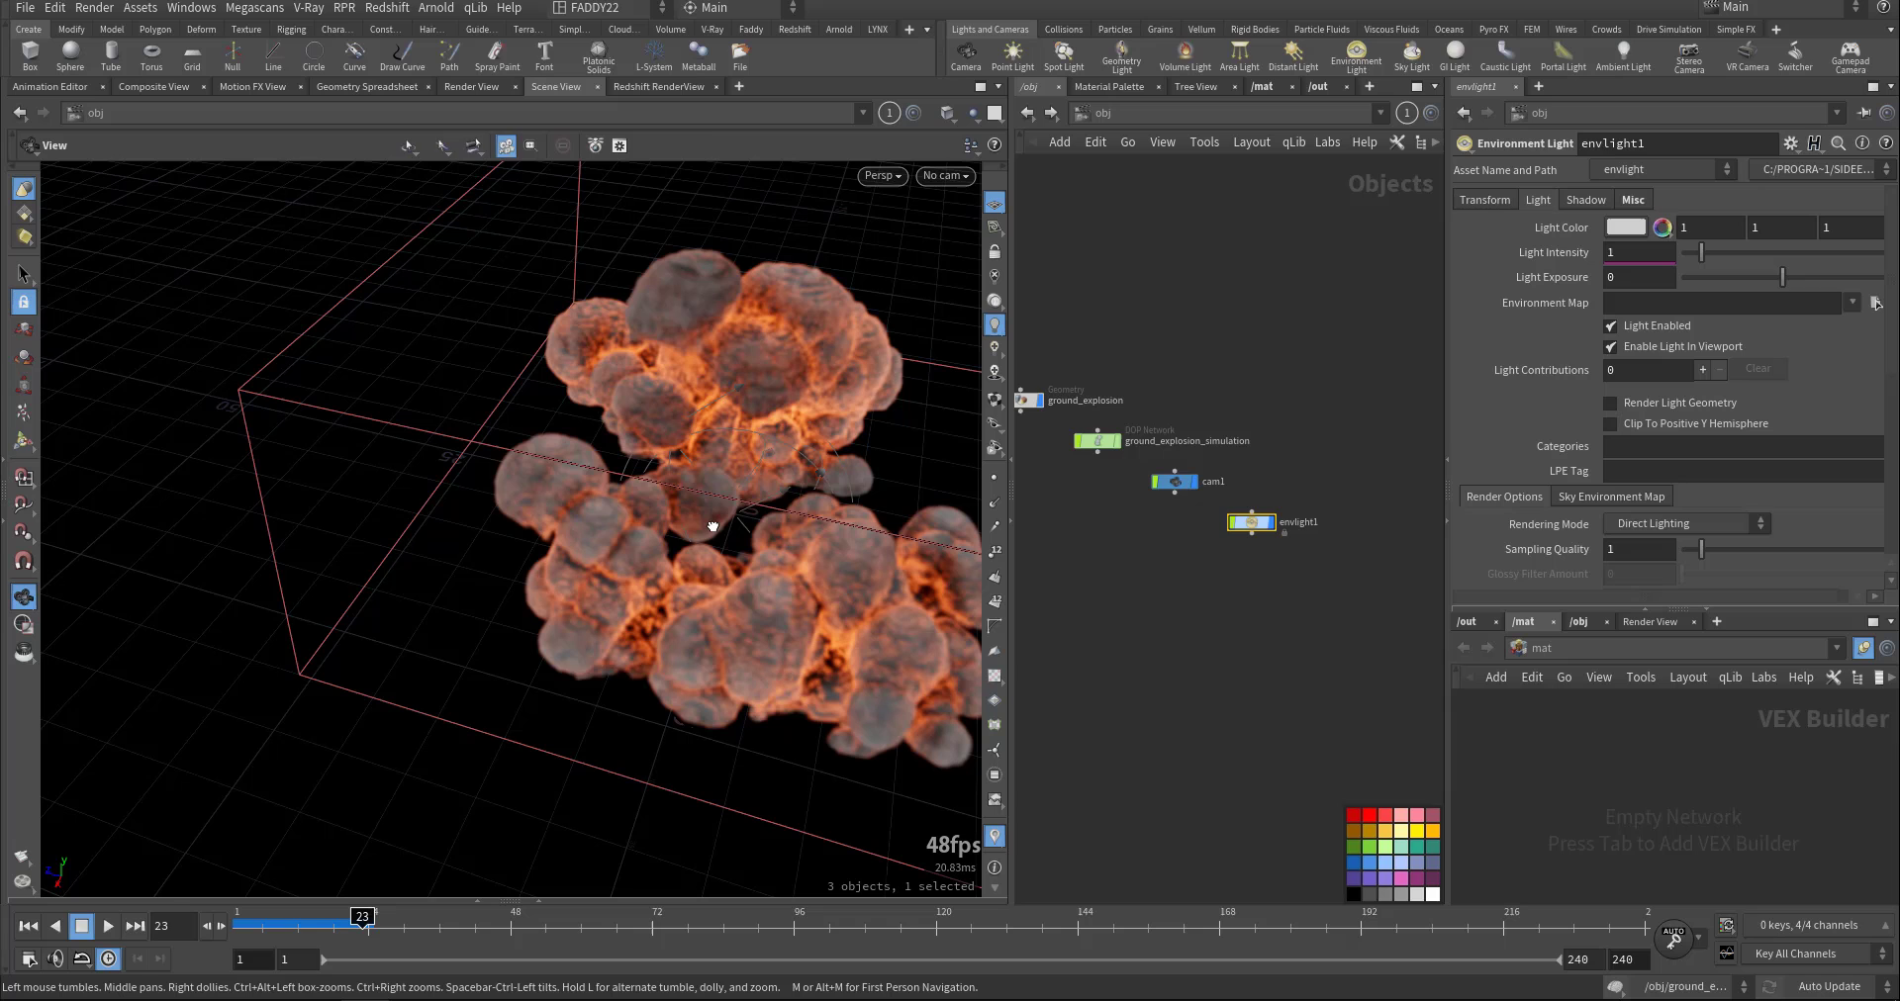
key(Return)
Add a distant light, distantlight1, aimed back toward the explosion.
click(1295, 57)
click(805, 489)
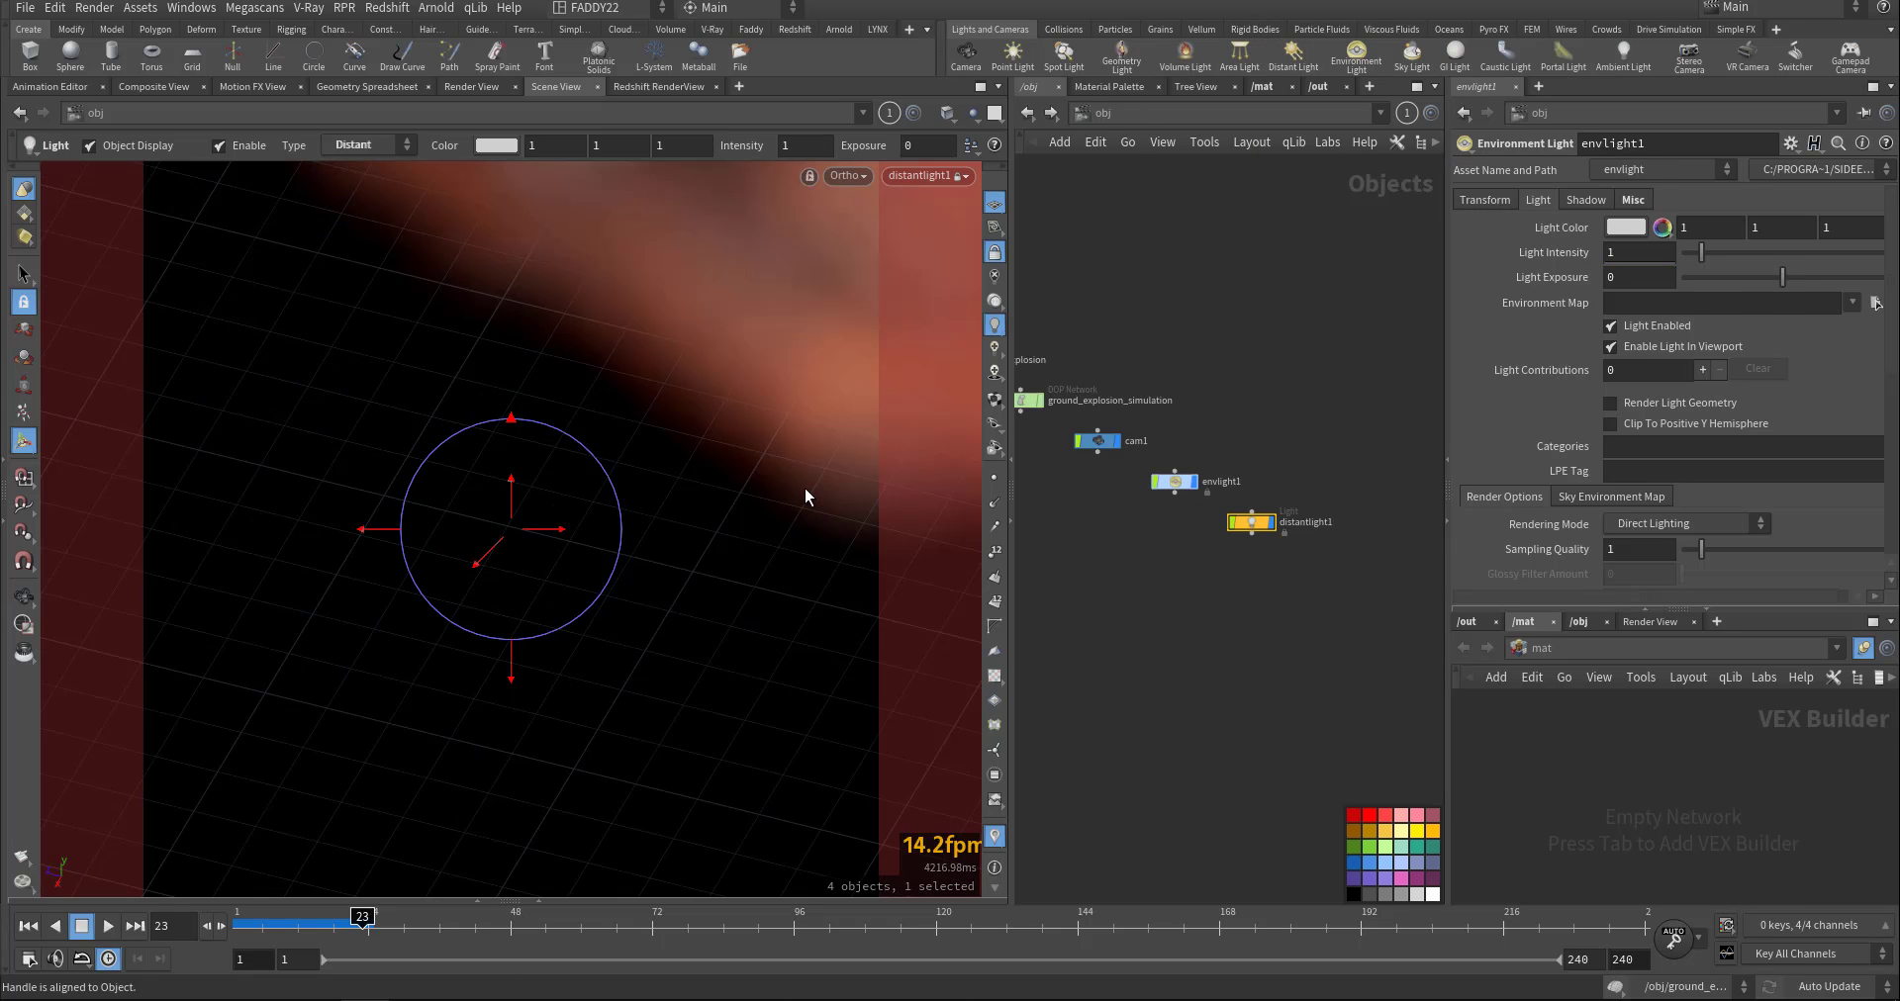
right_drag(700, 442, 551, 496)
drag(551, 496, 547, 484)
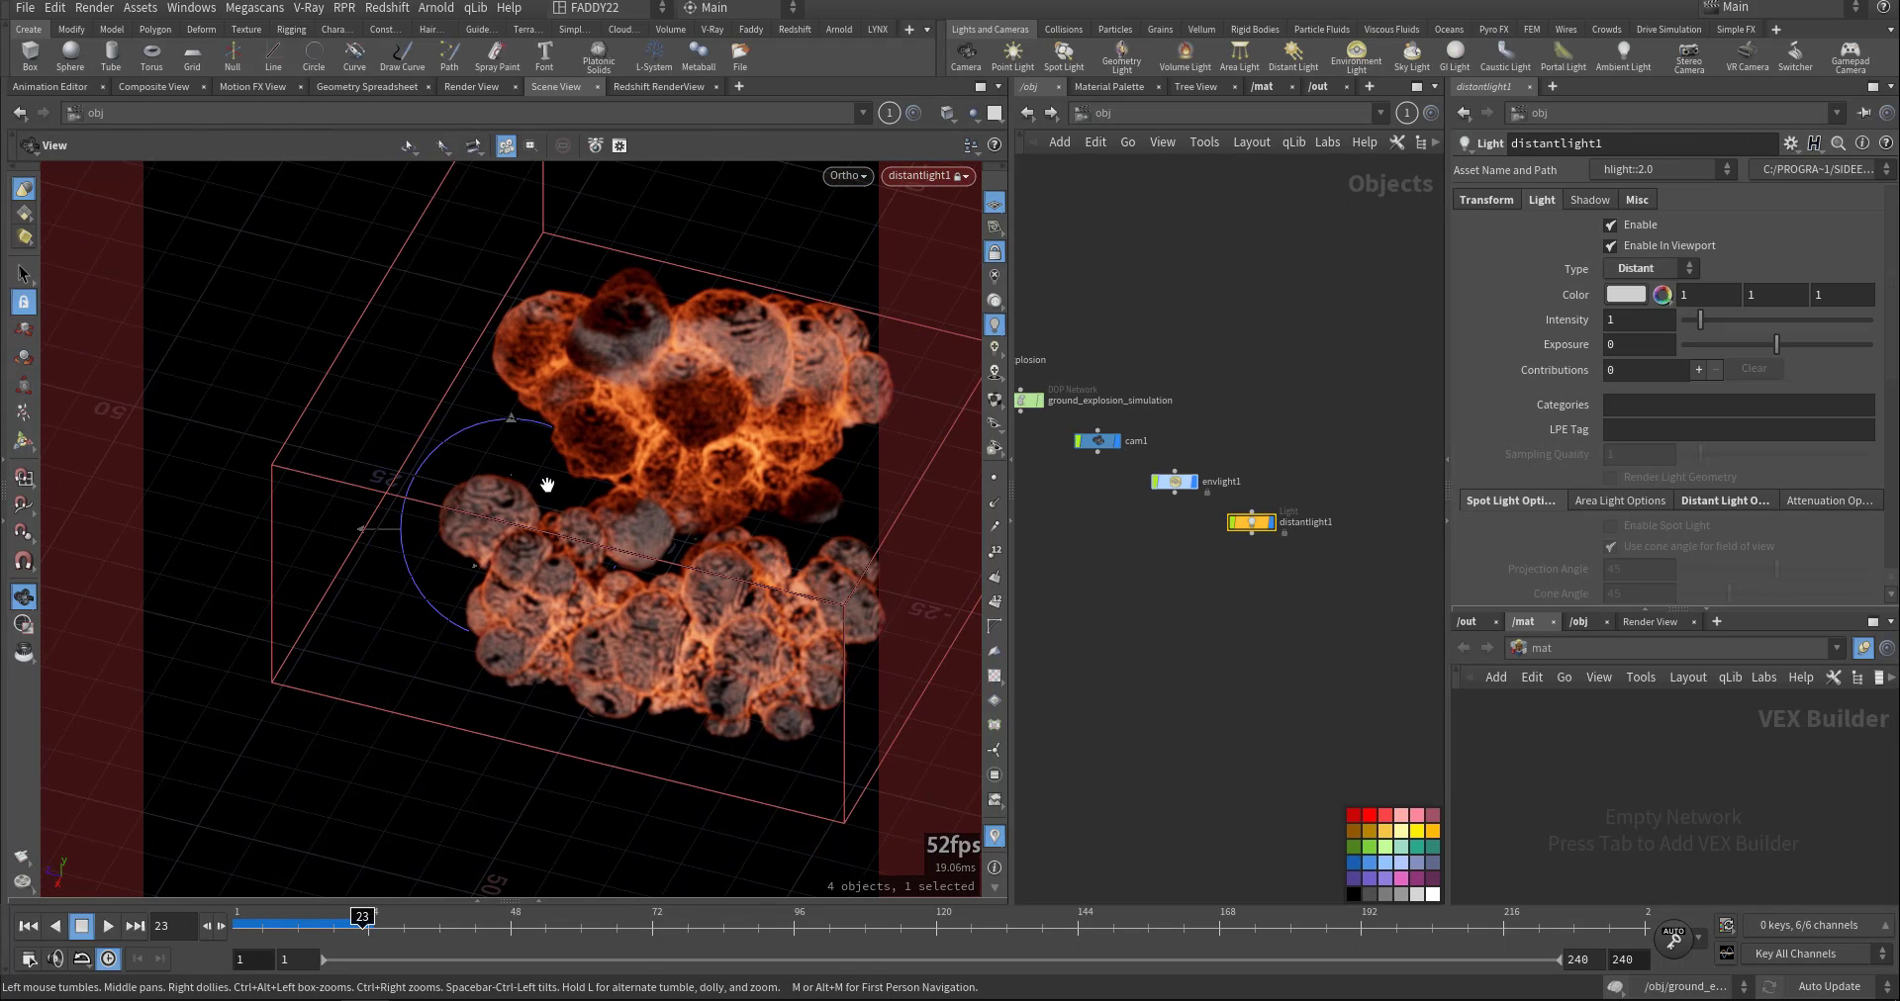
key(Return)
Look through cam1 and show the /out network in the lower pane.
click(938, 176)
click(901, 294)
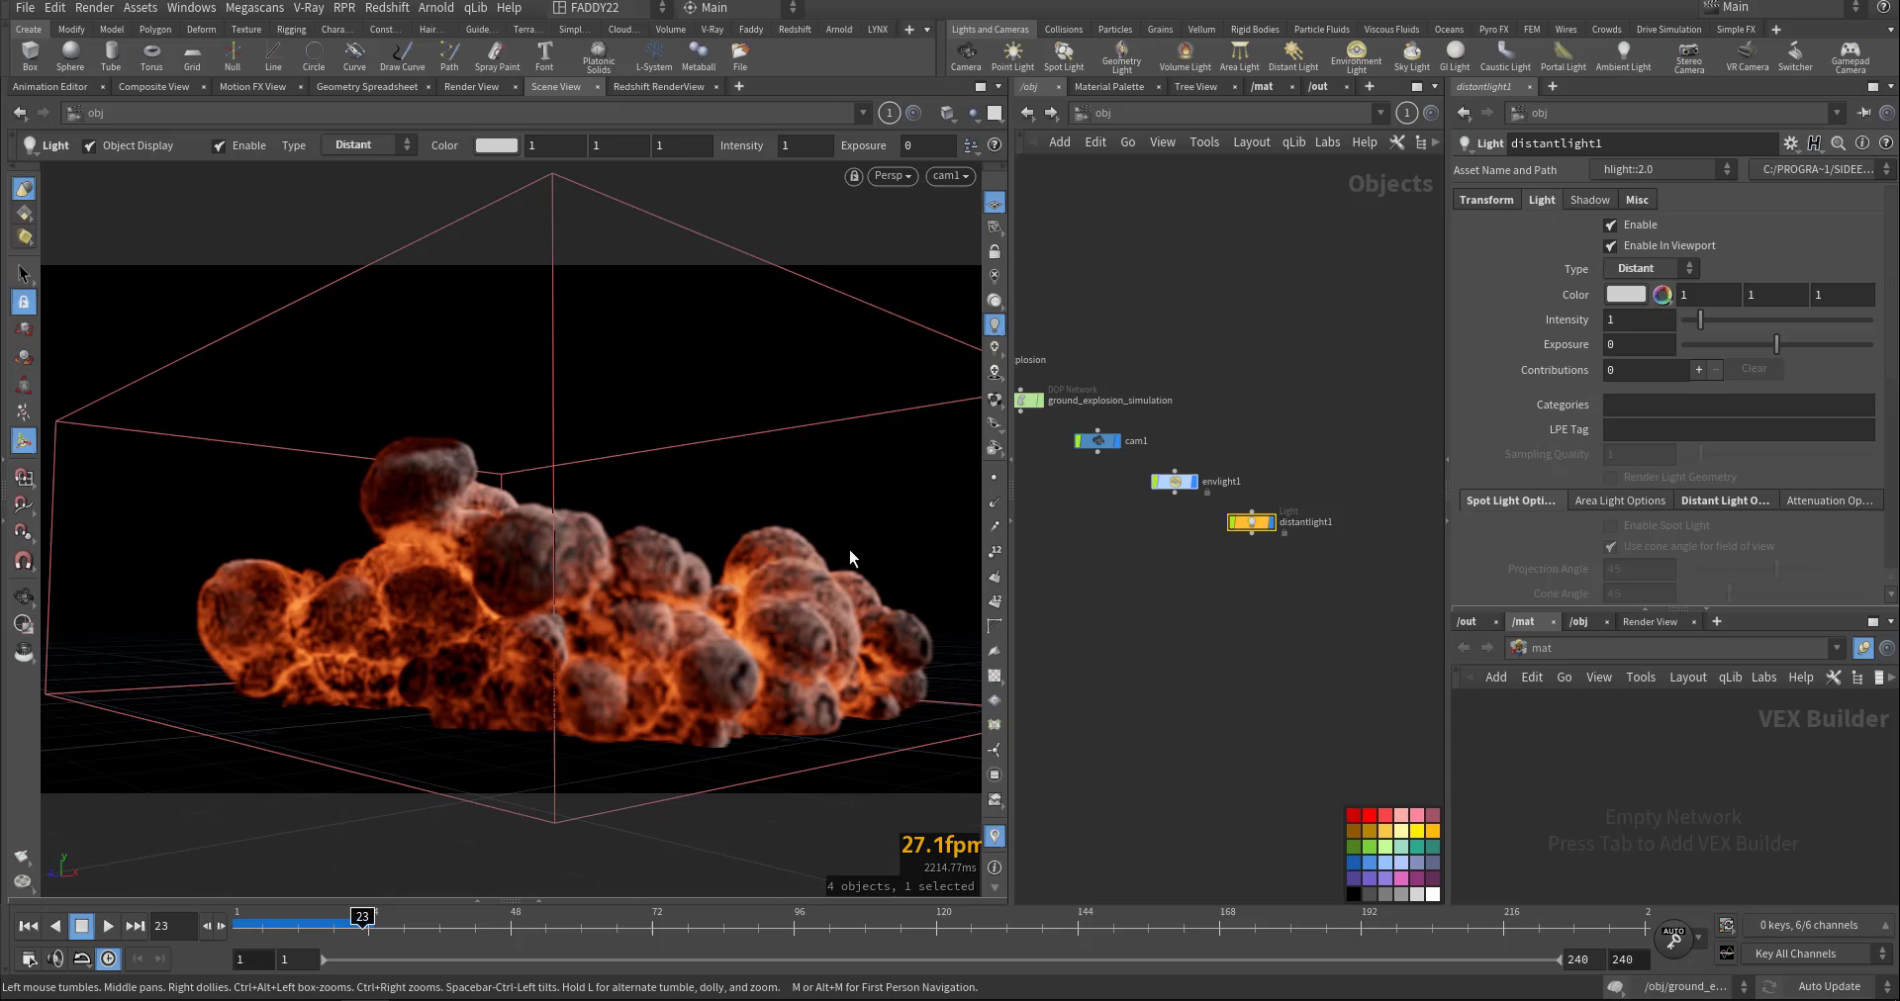
click(1476, 624)
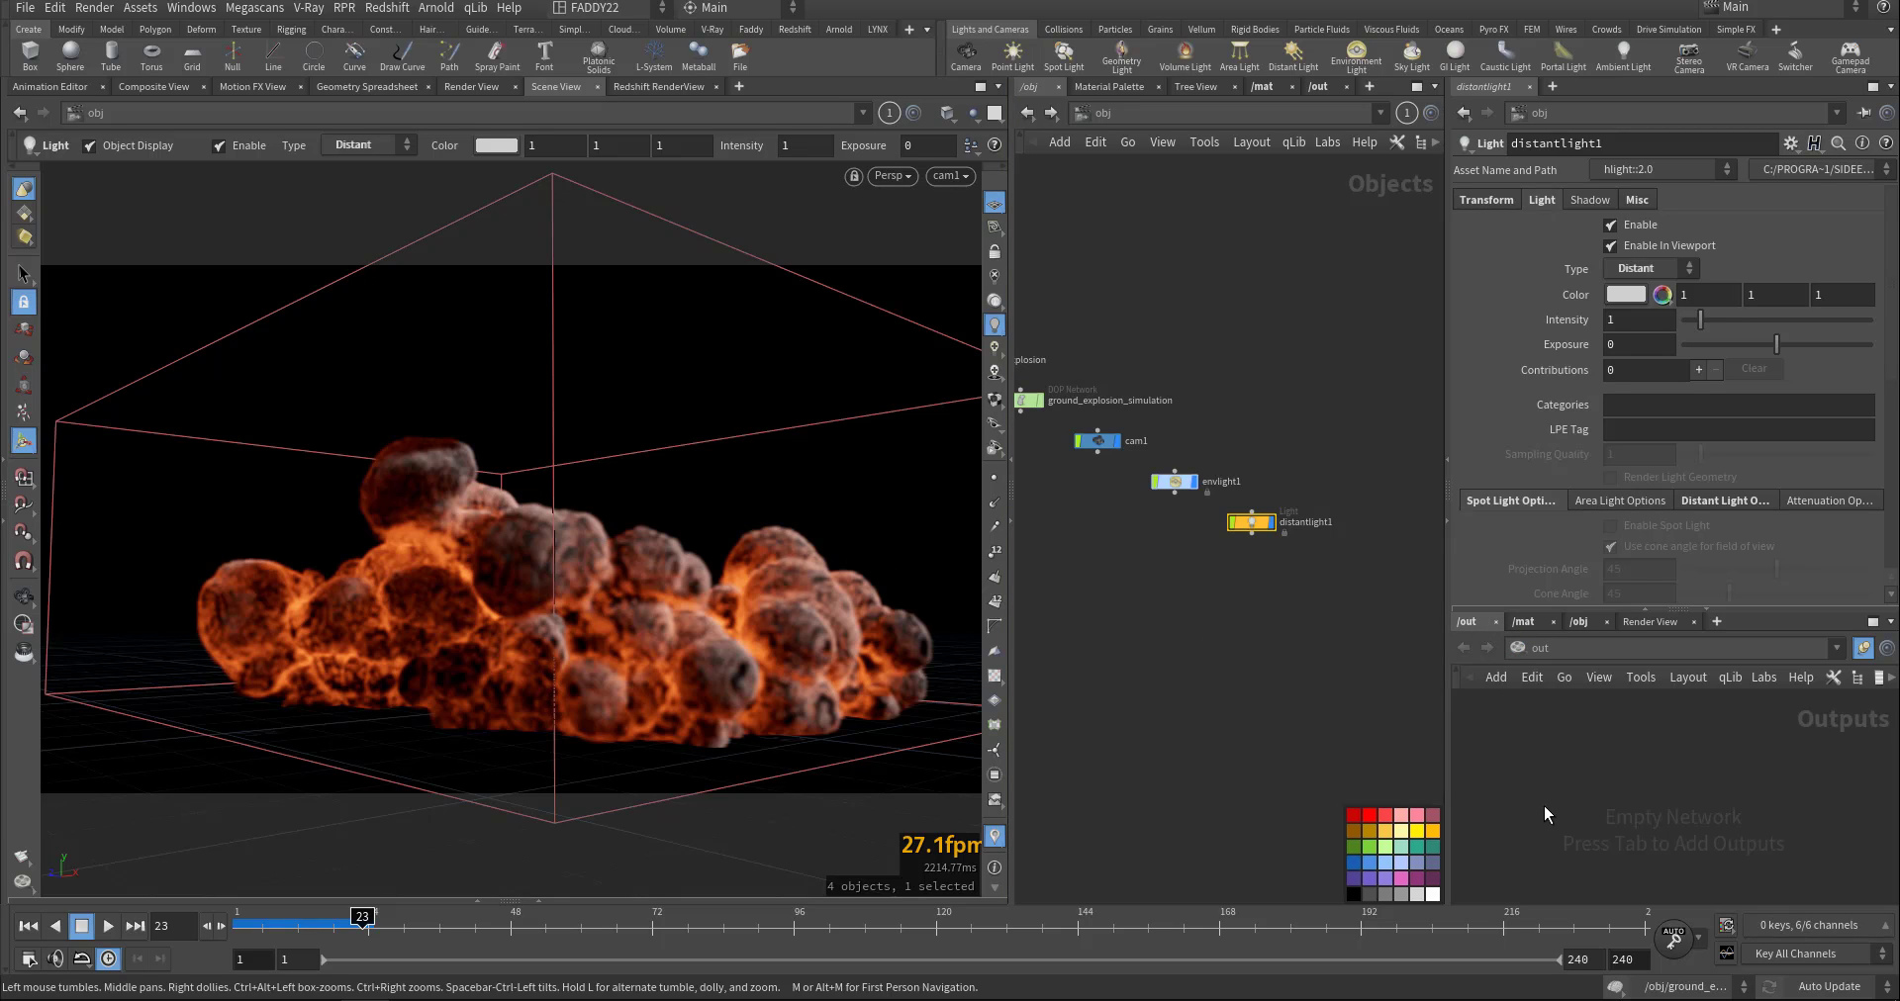
Add a Mantra render node, mantra1, to the /out network.
key(Tab)
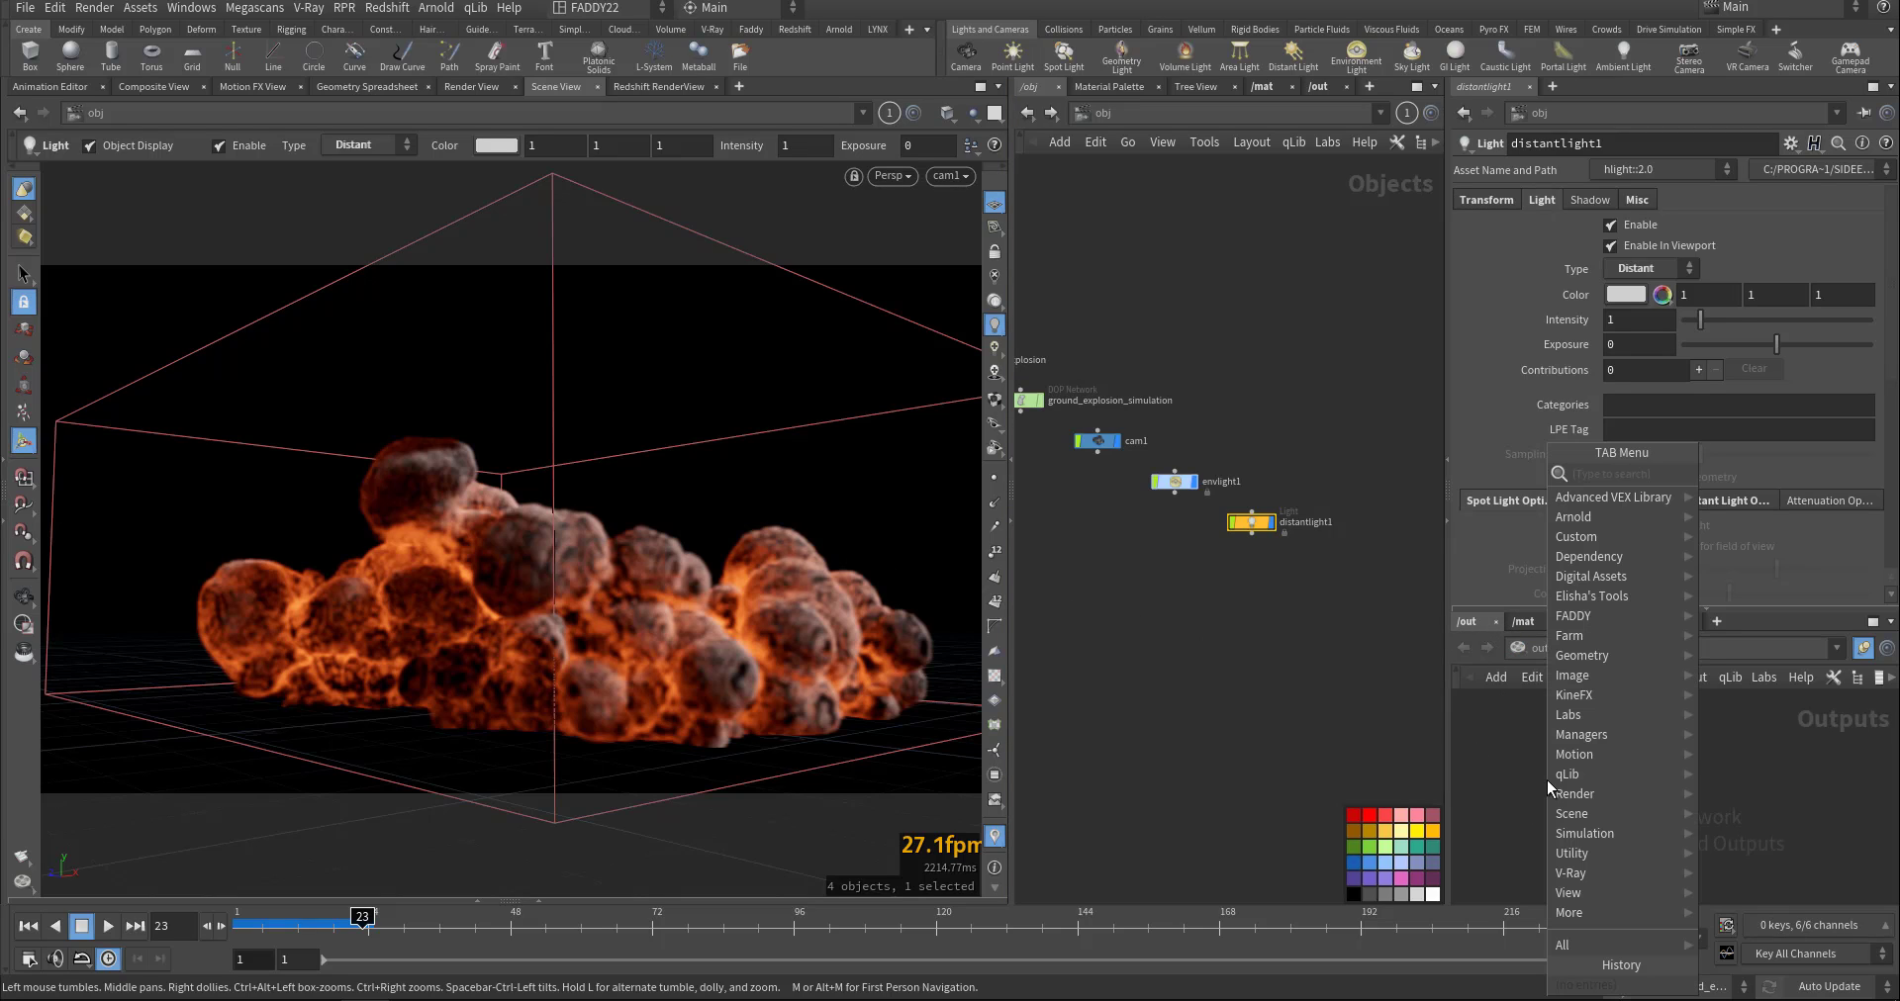
mouse_move(1600, 792)
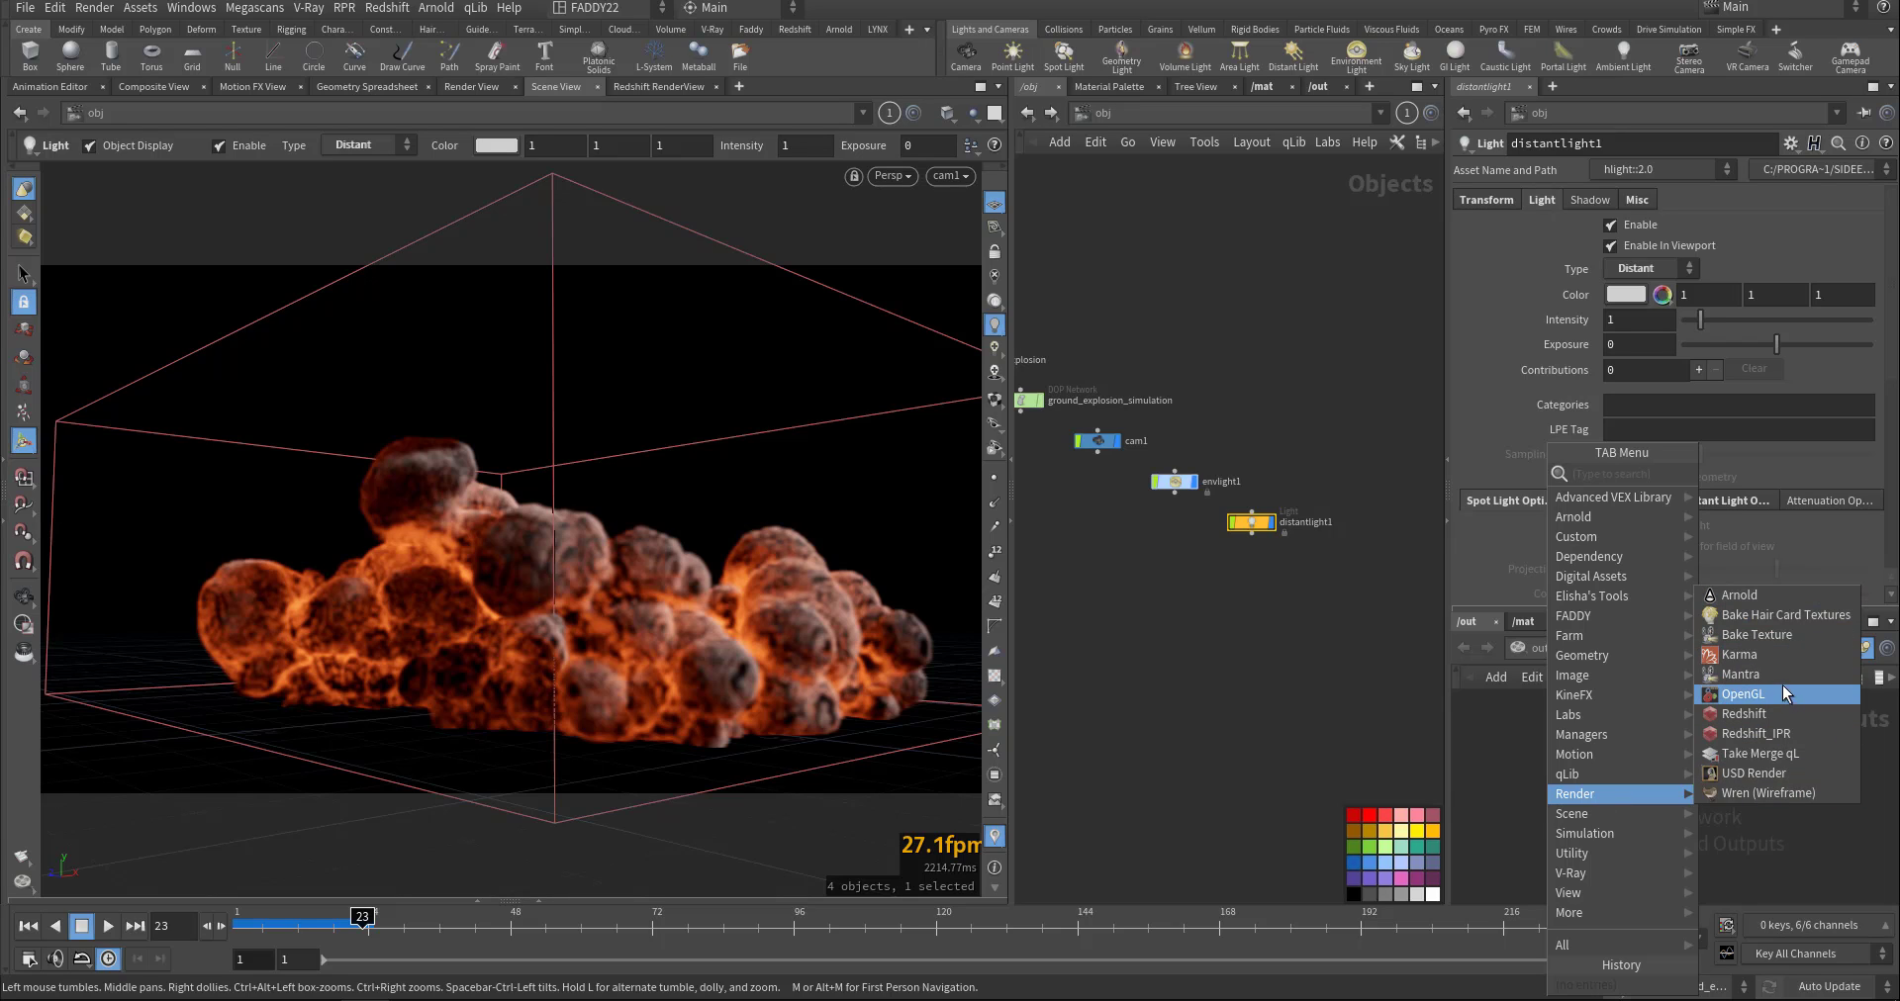
click(1784, 675)
click(1619, 764)
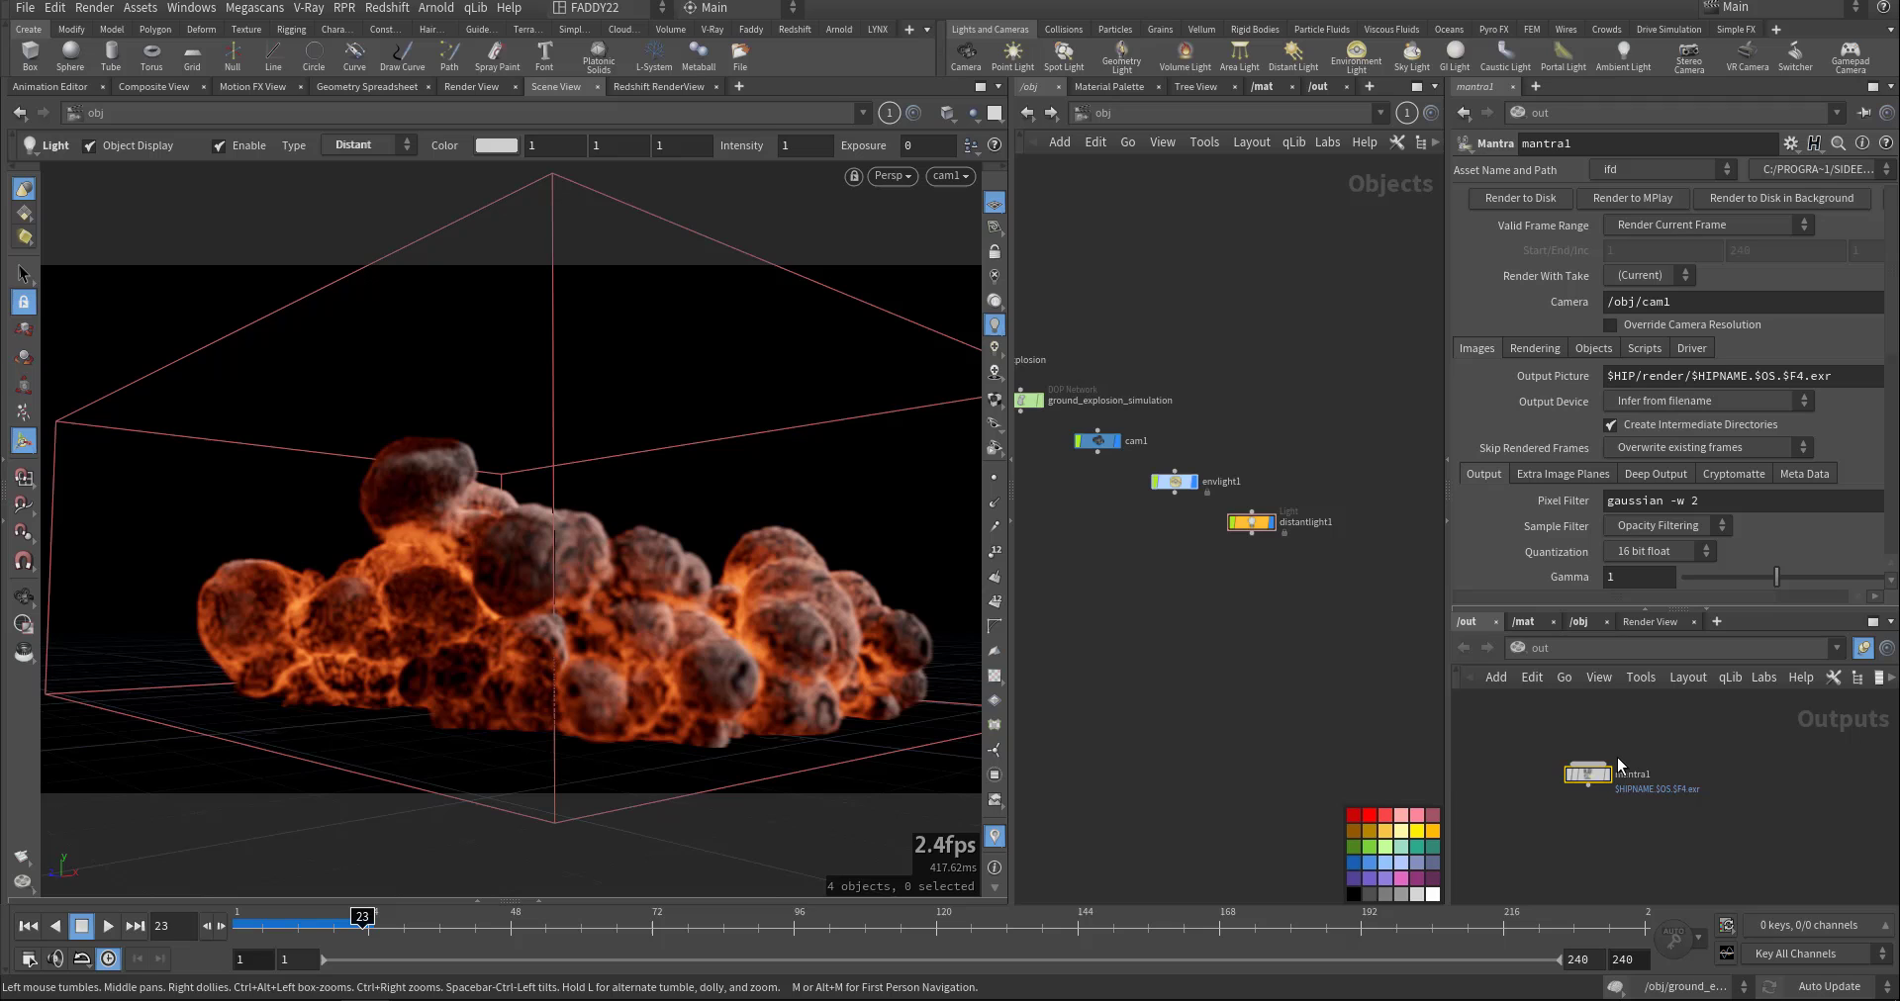
Toggle the display flag between import_fields_from_dops and pyrobakevolume1 inside ground_explosion, then select mantra1.
middle_drag(1132, 549, 1173, 562)
scroll(1173, 562, up, 5)
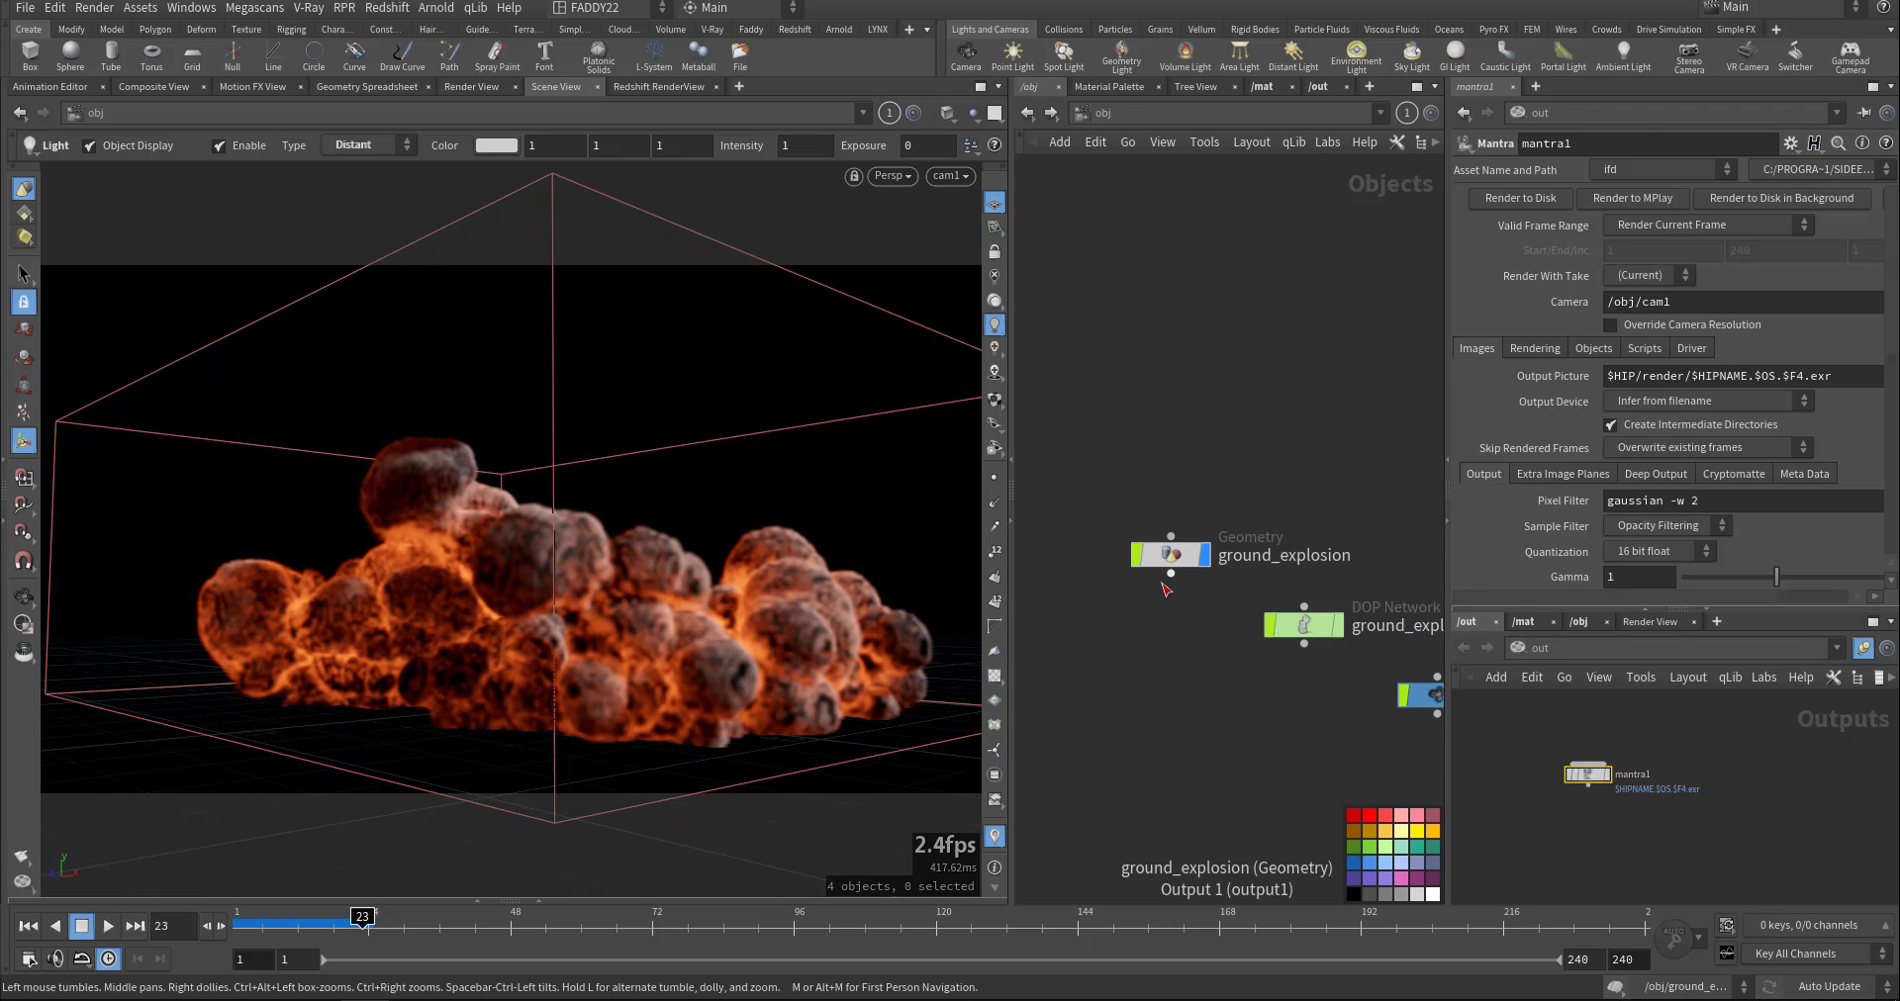
double_click(1174, 562)
mouse_move(1244, 551)
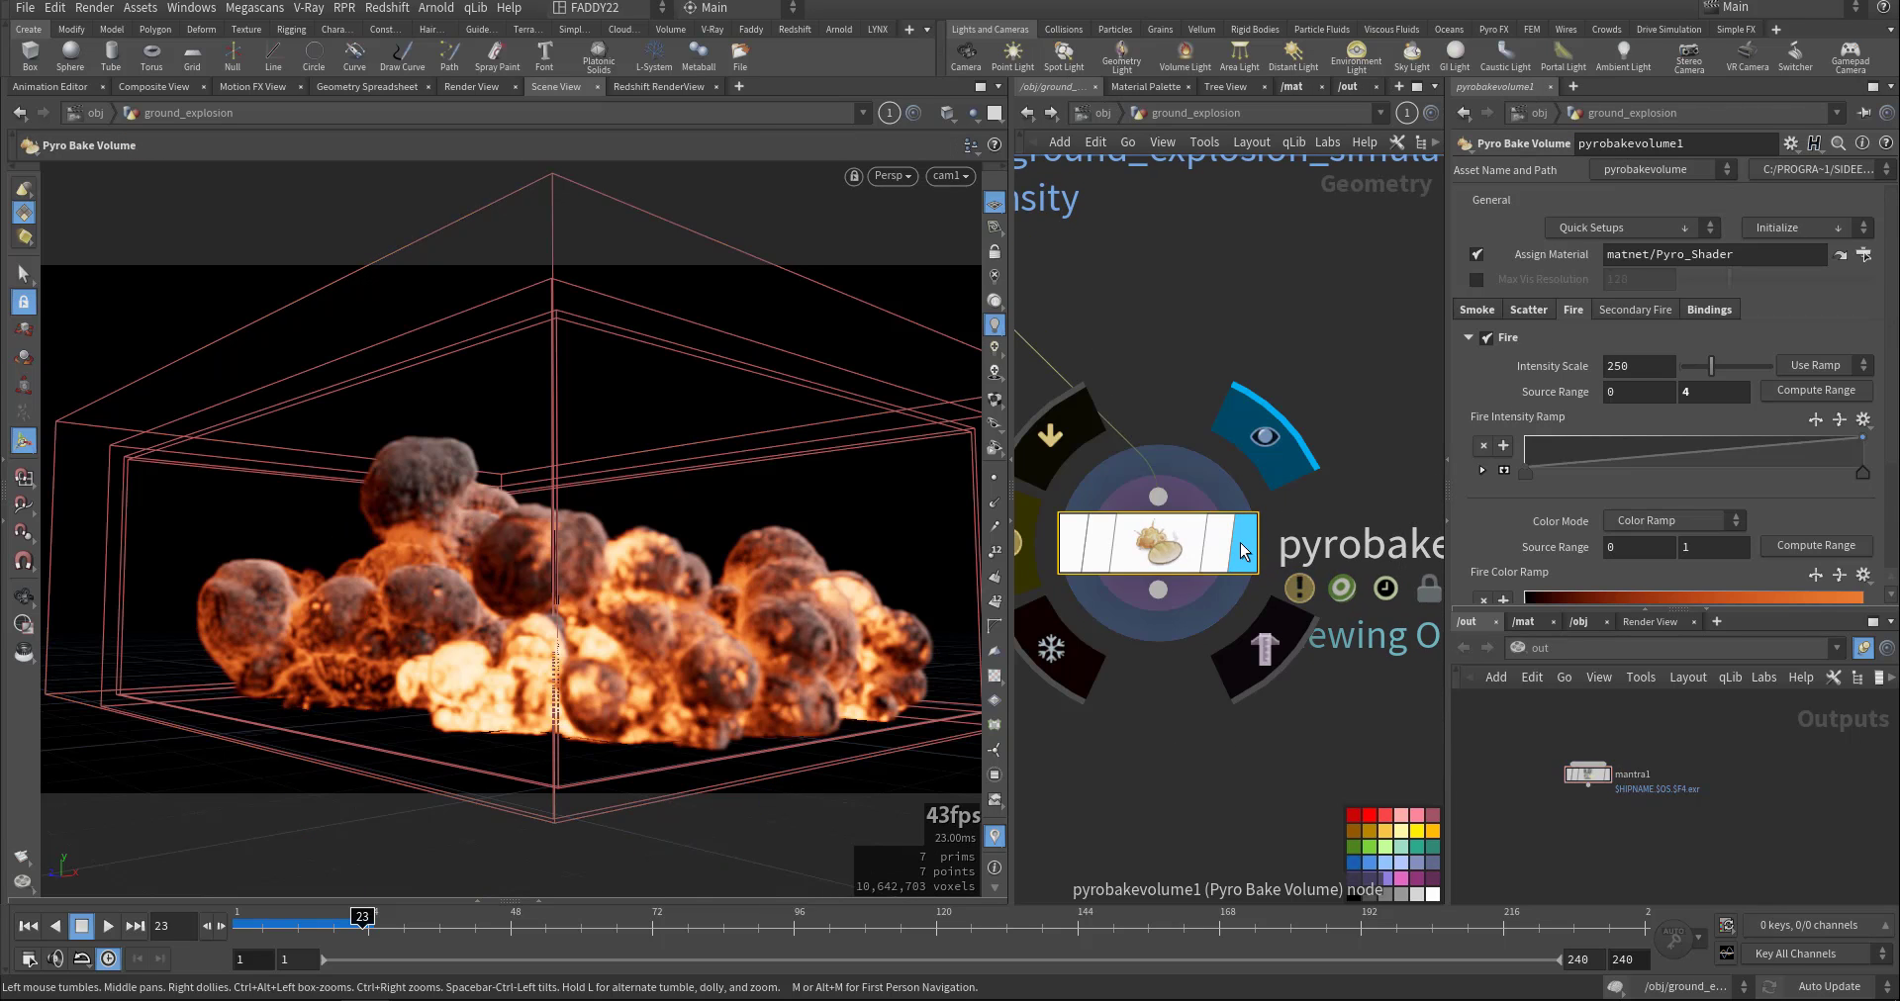
middle_drag(1168, 358, 1292, 478)
scroll(1291, 478, down, 3)
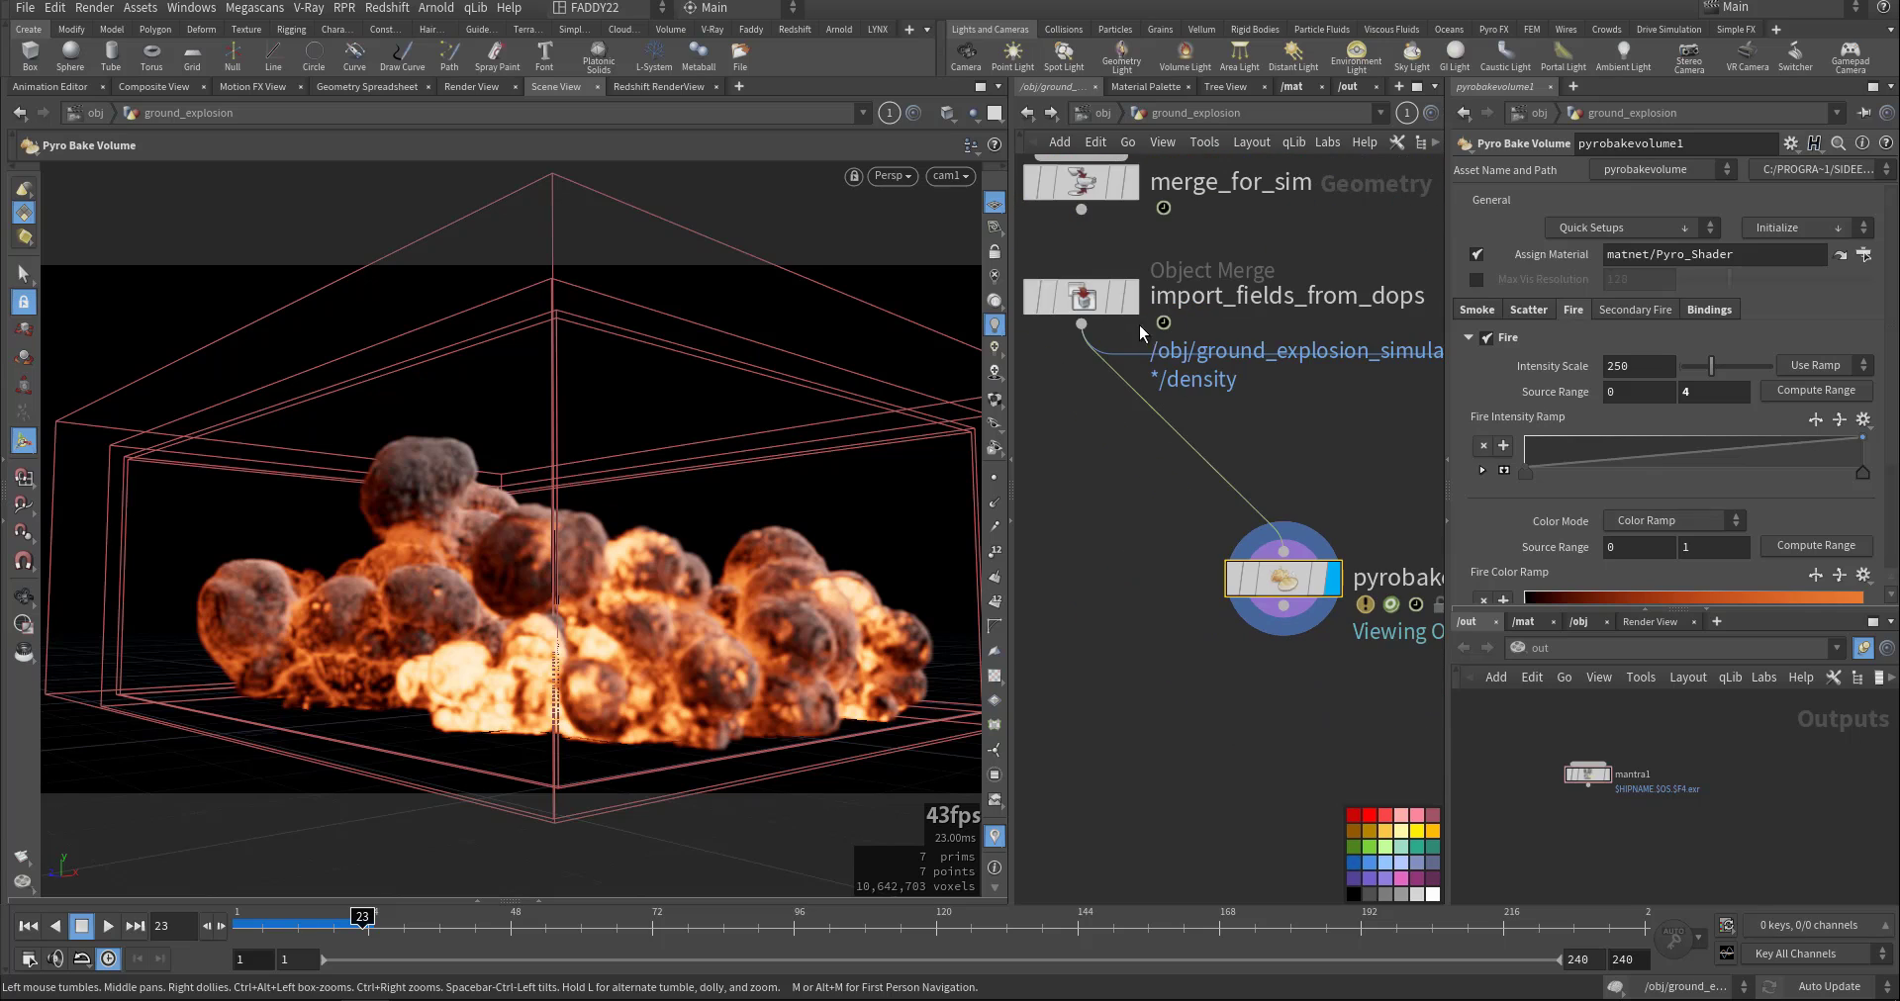
click(1131, 306)
mouse_move(1336, 591)
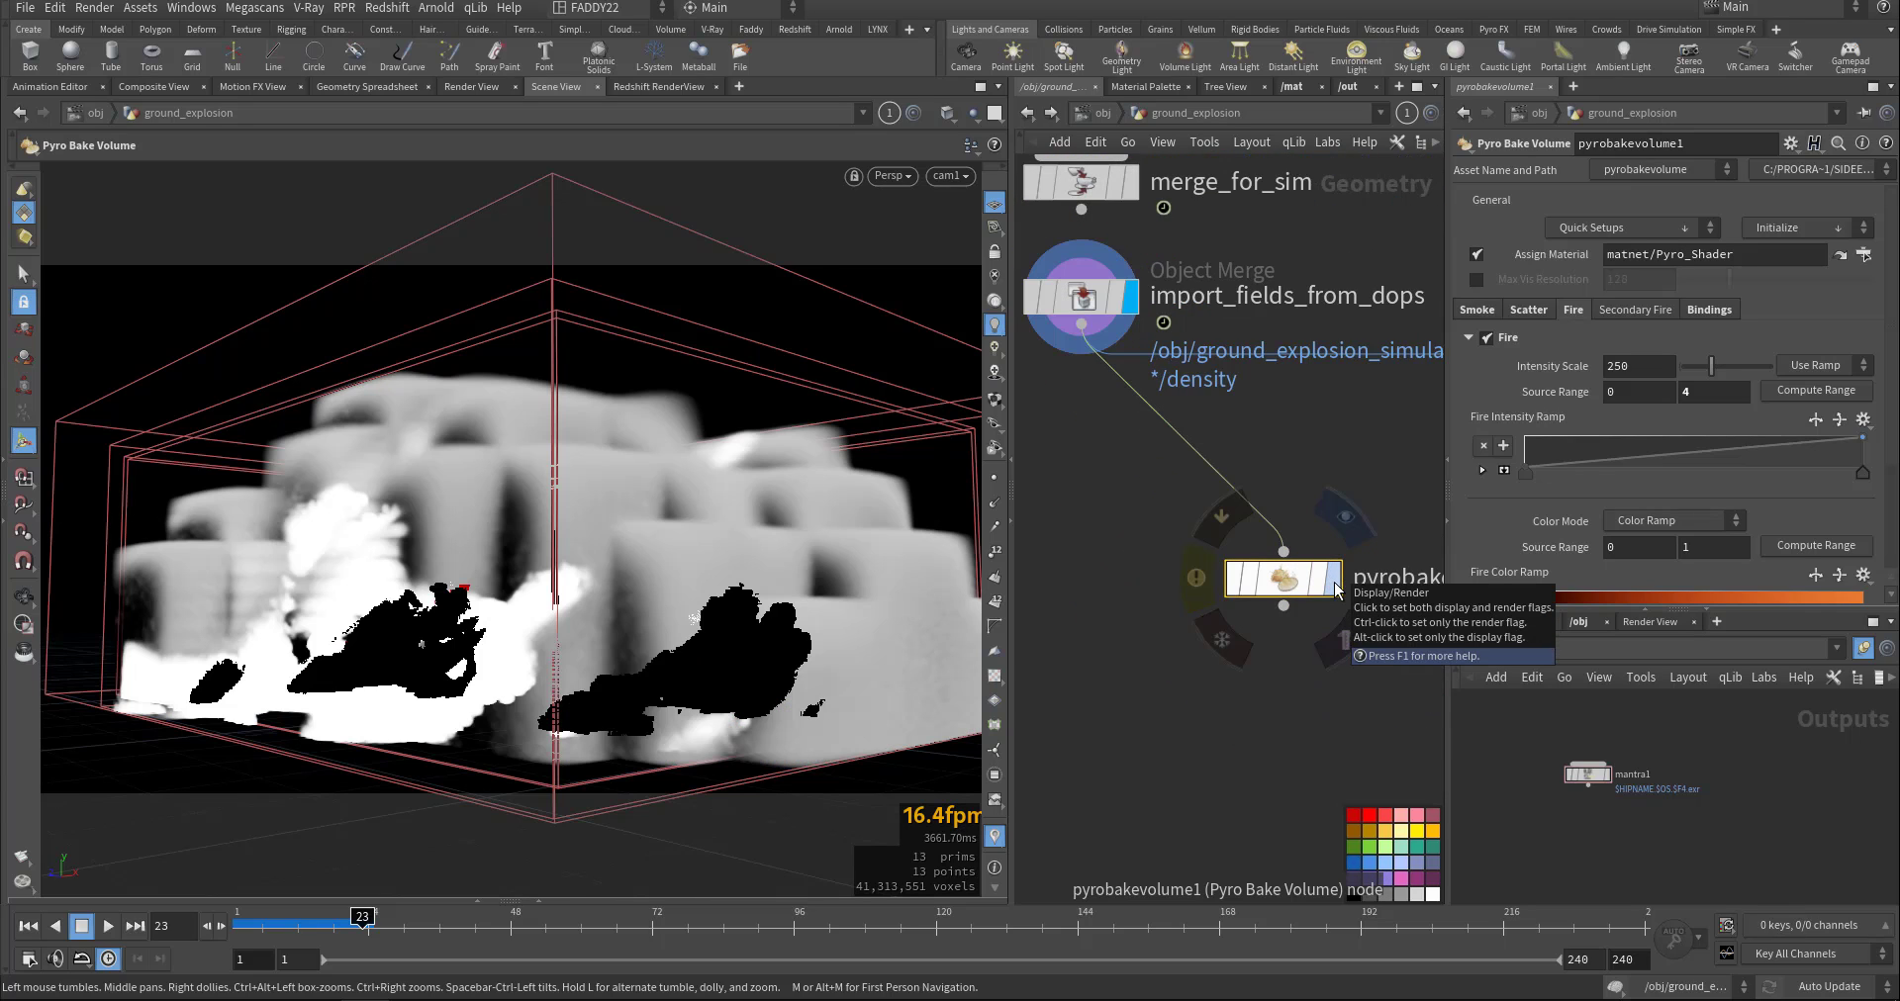
click(1336, 591)
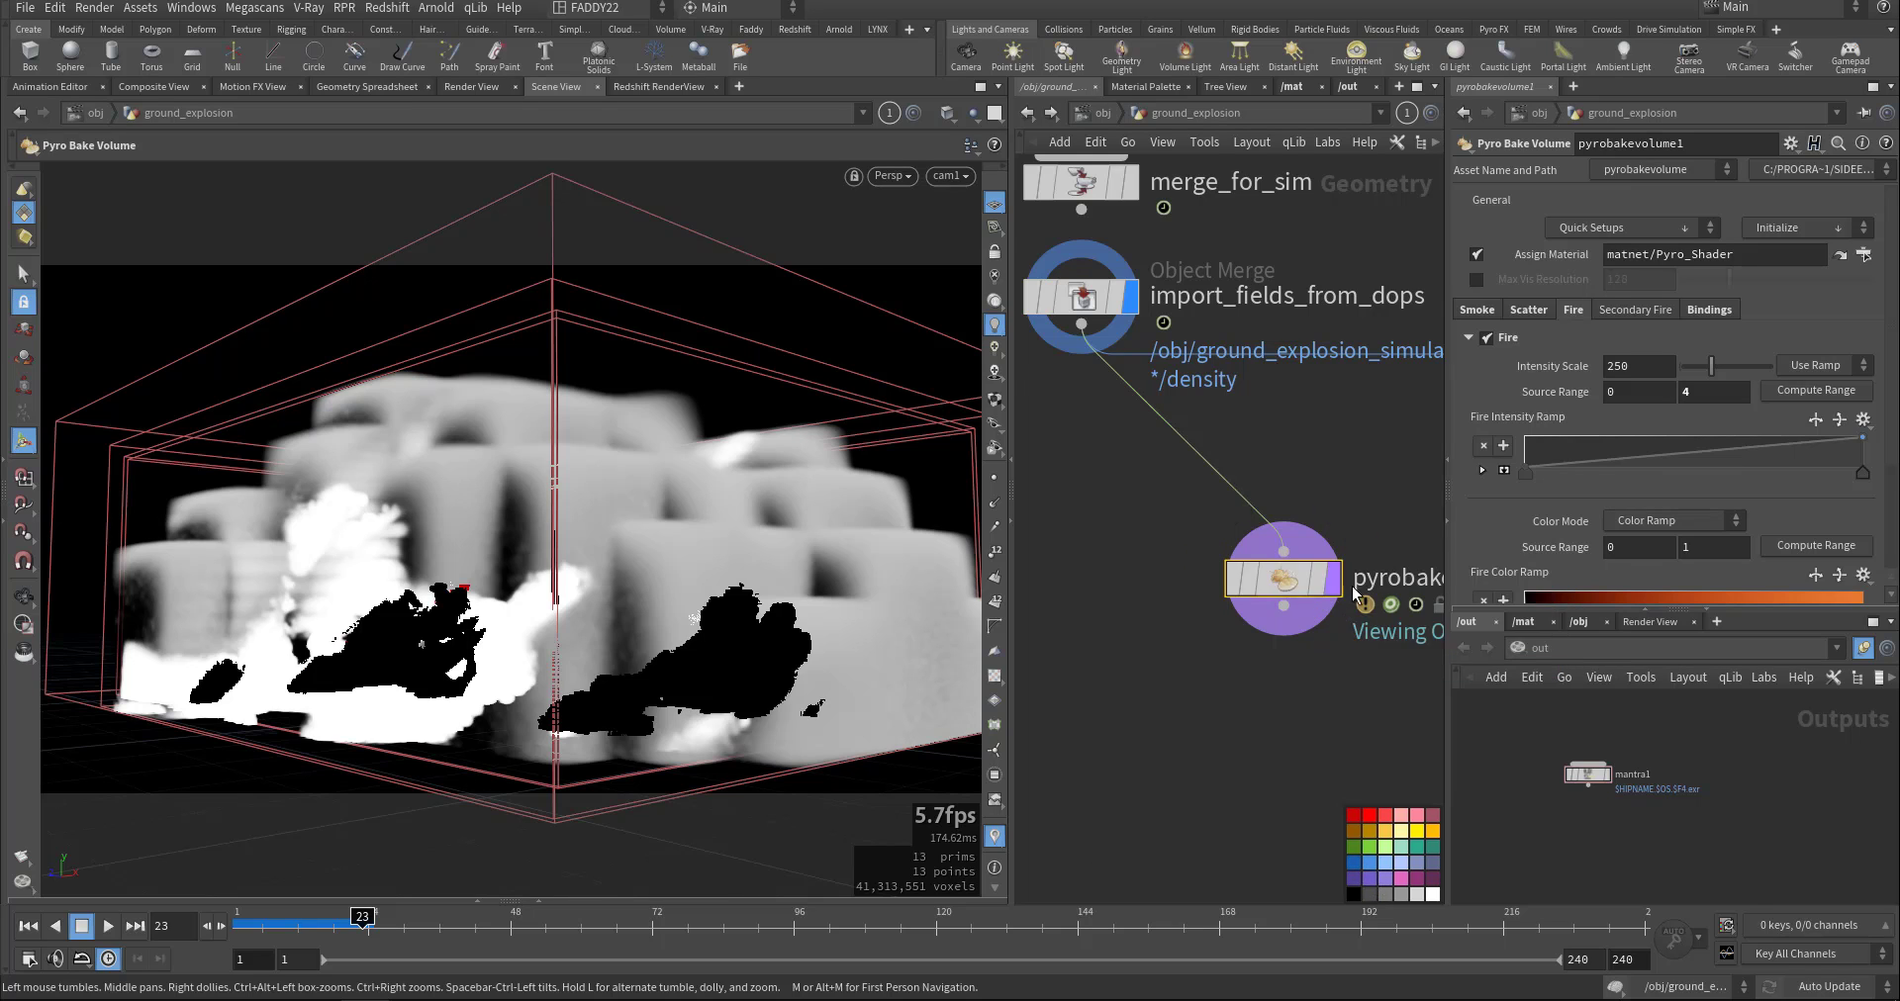
mouse_move(1096, 293)
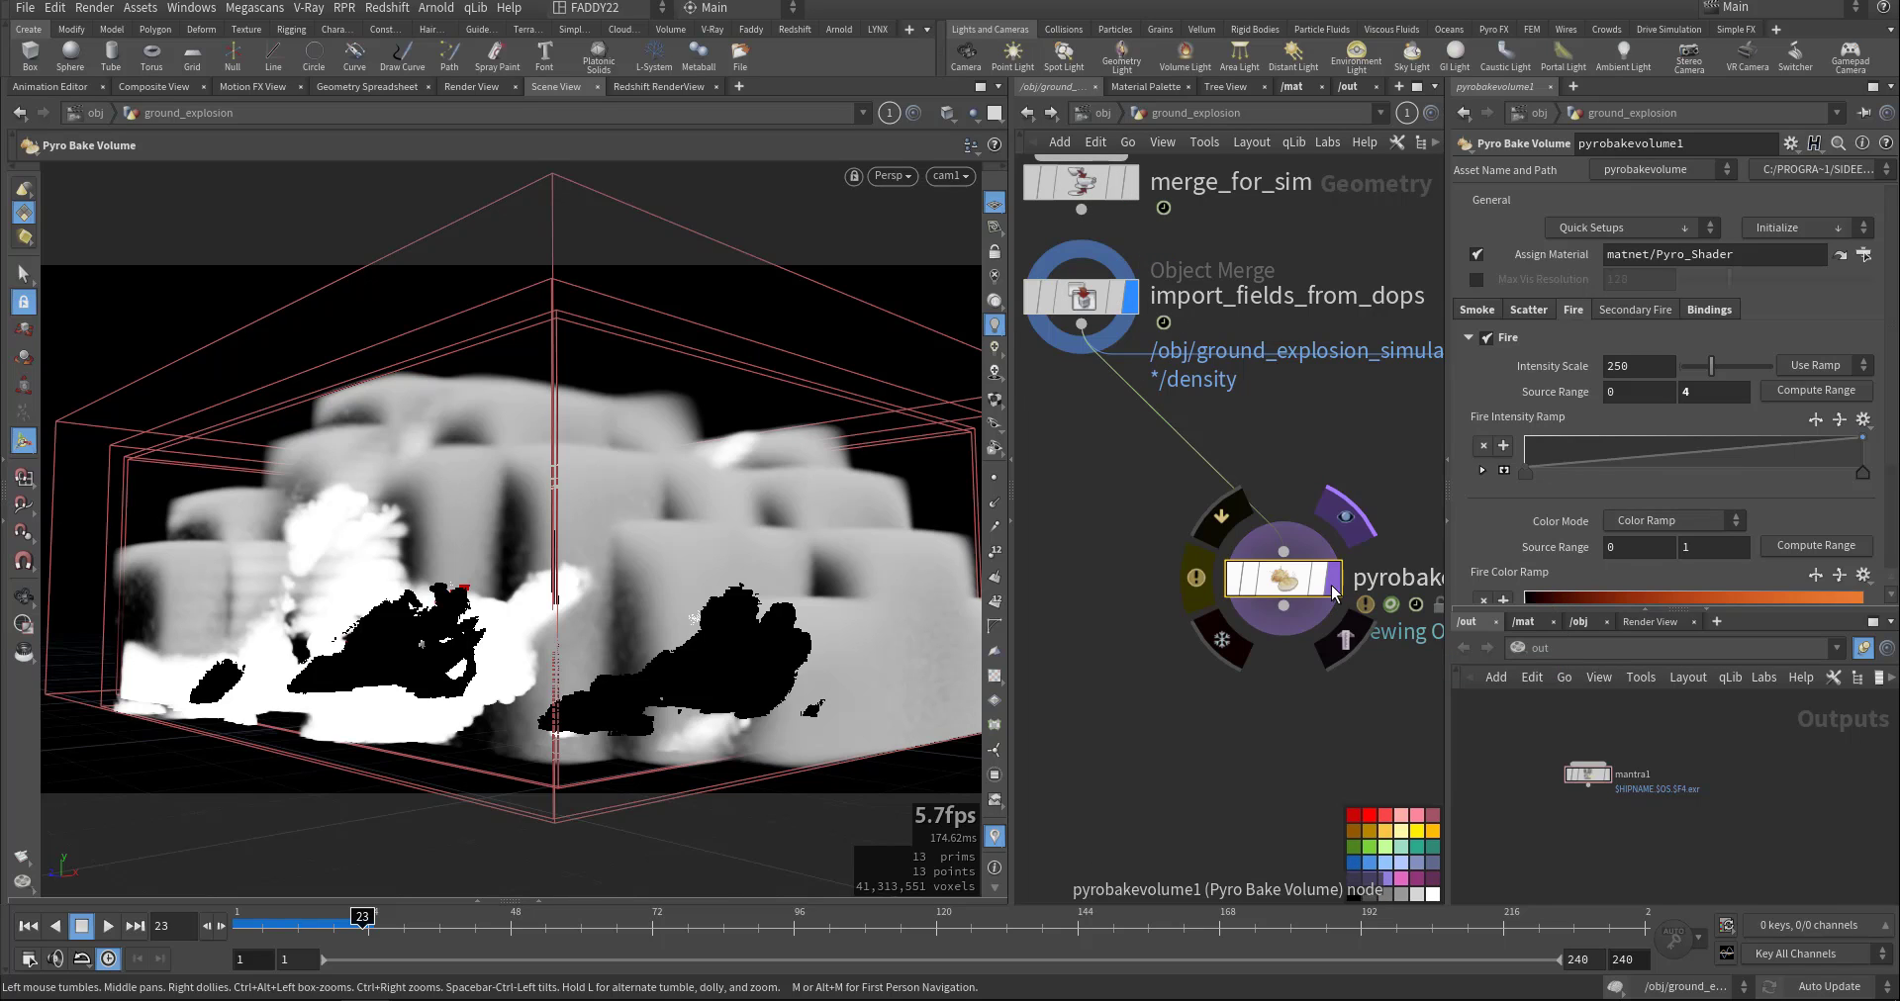
click(1332, 582)
click(1587, 774)
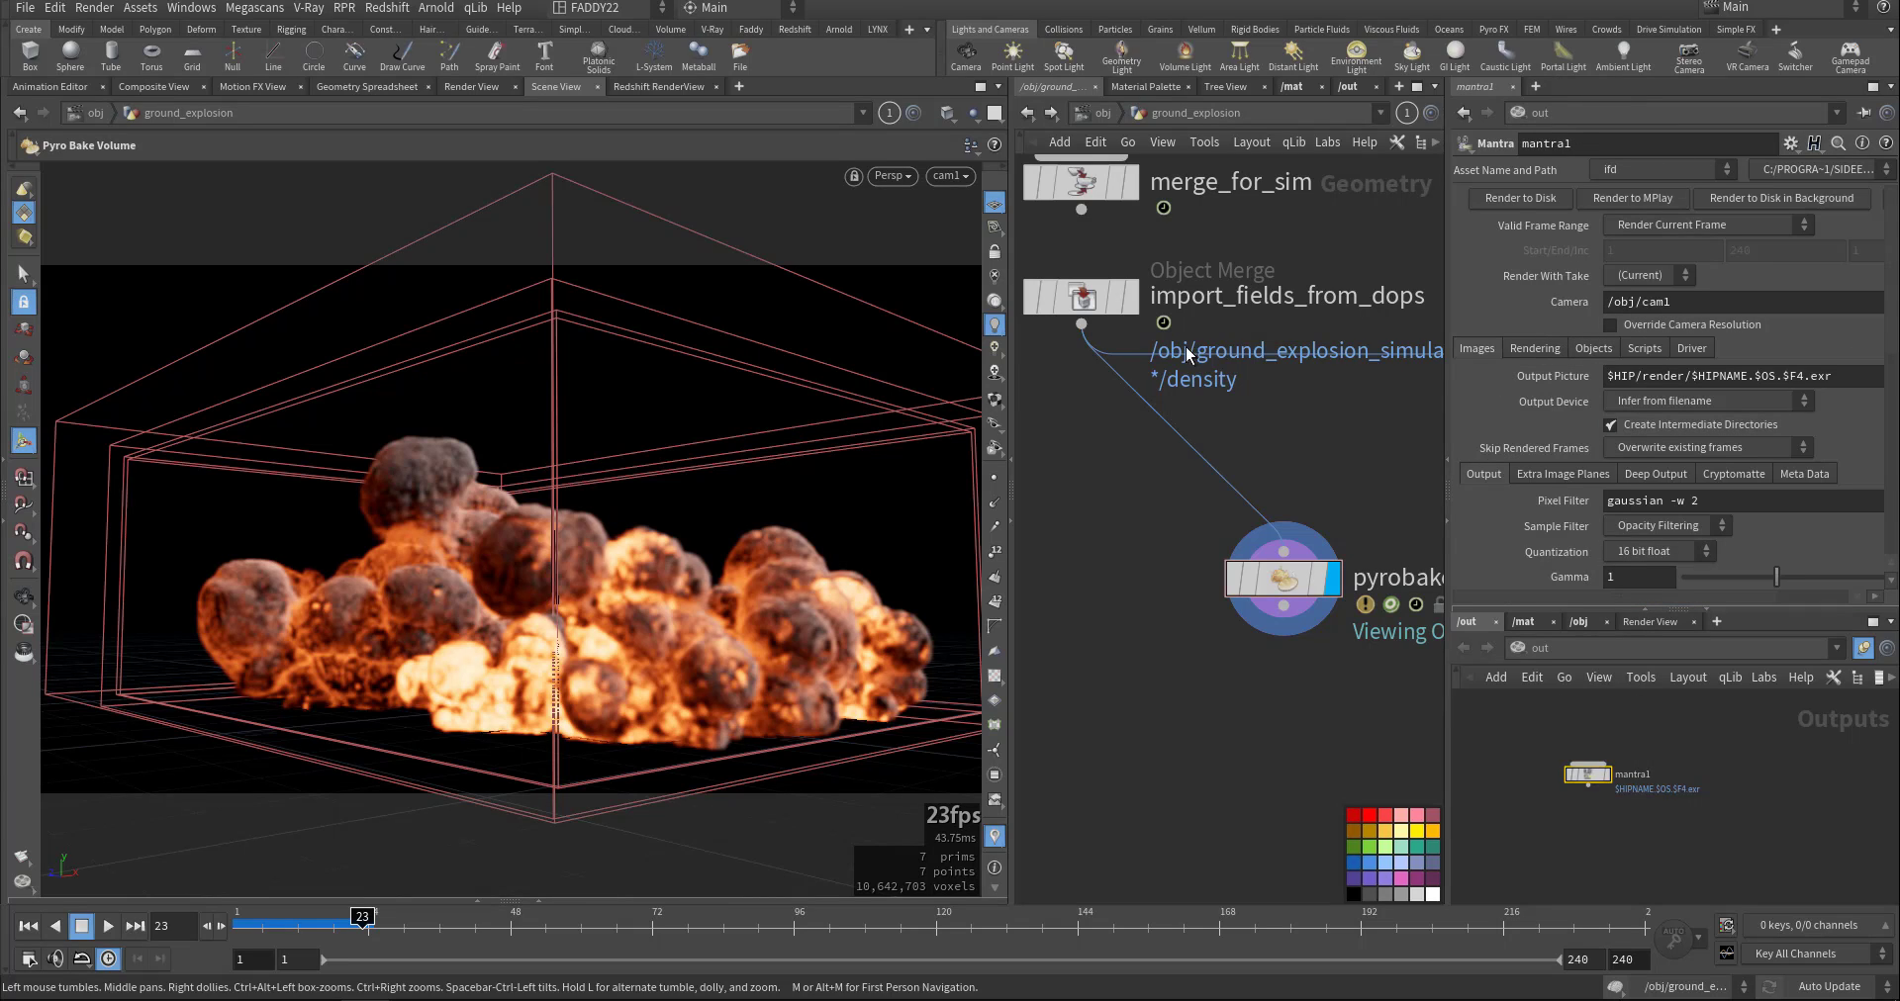
Switch to the Render View and save the scene as pyrobaketest.hip in E:/H_Hip/cache.
click(458, 87)
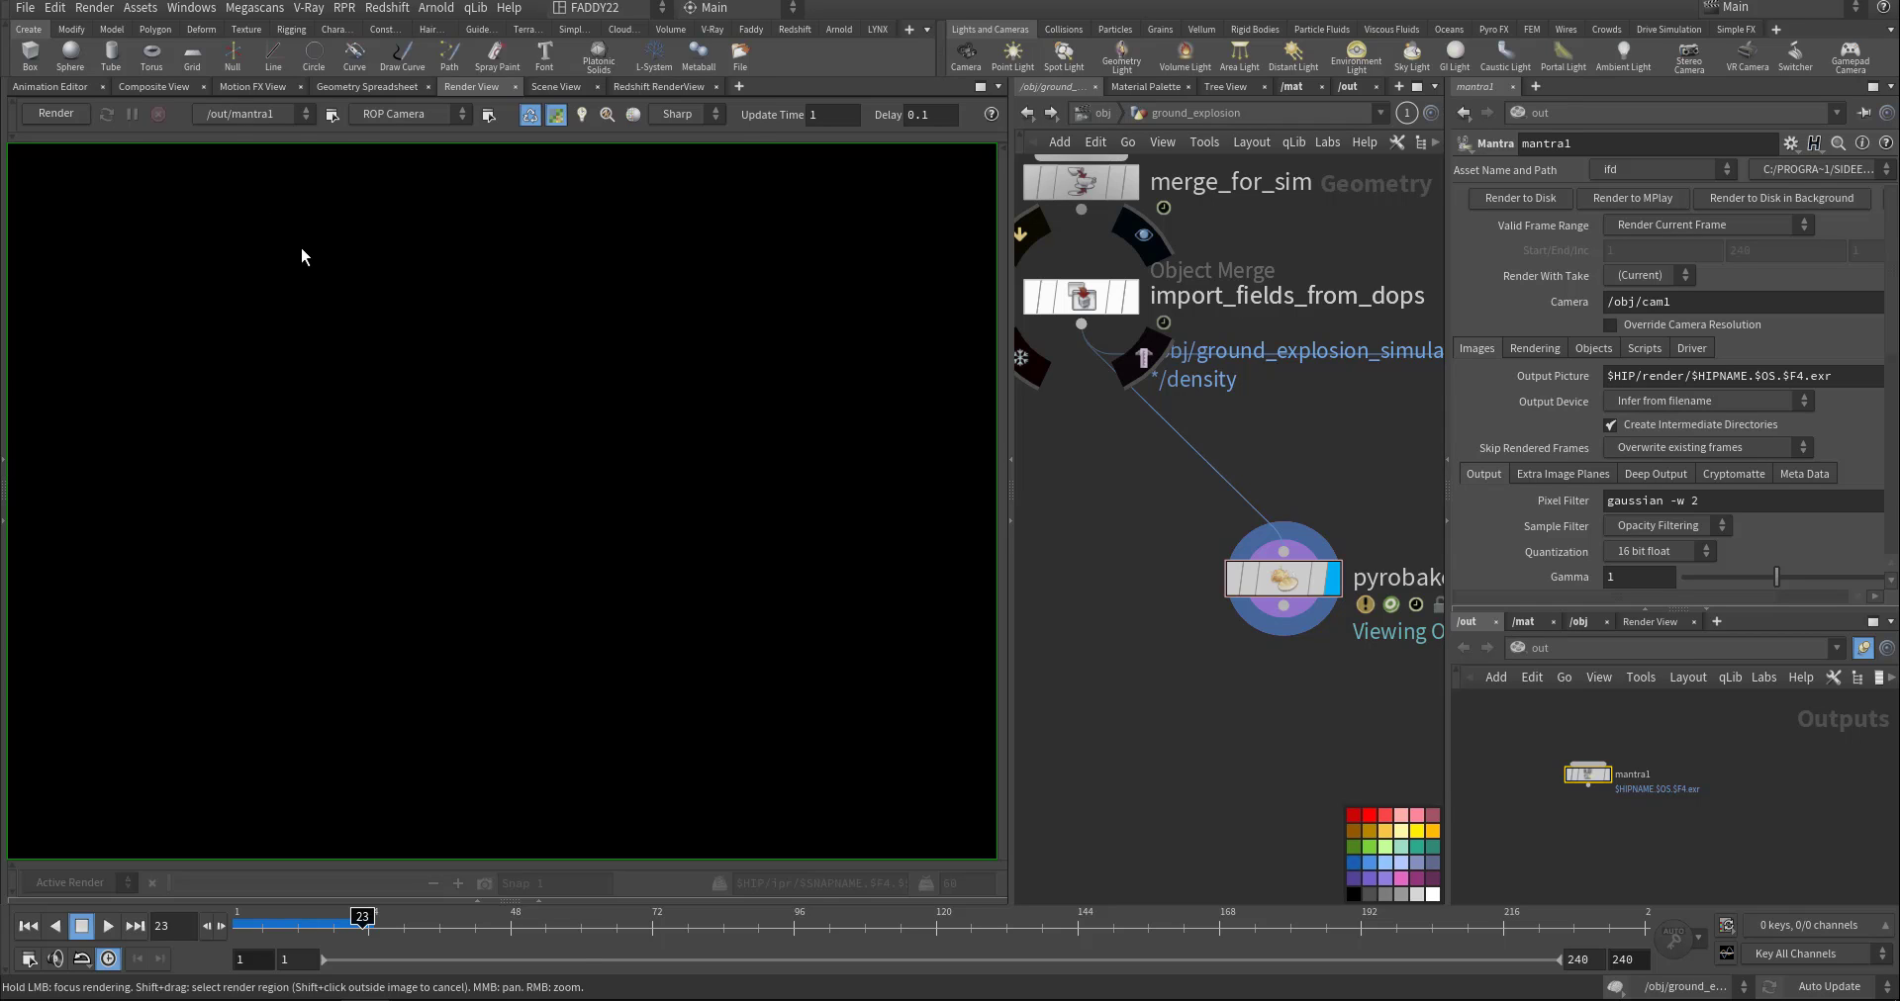
key(ctrl+shift+s)
click(62, 368)
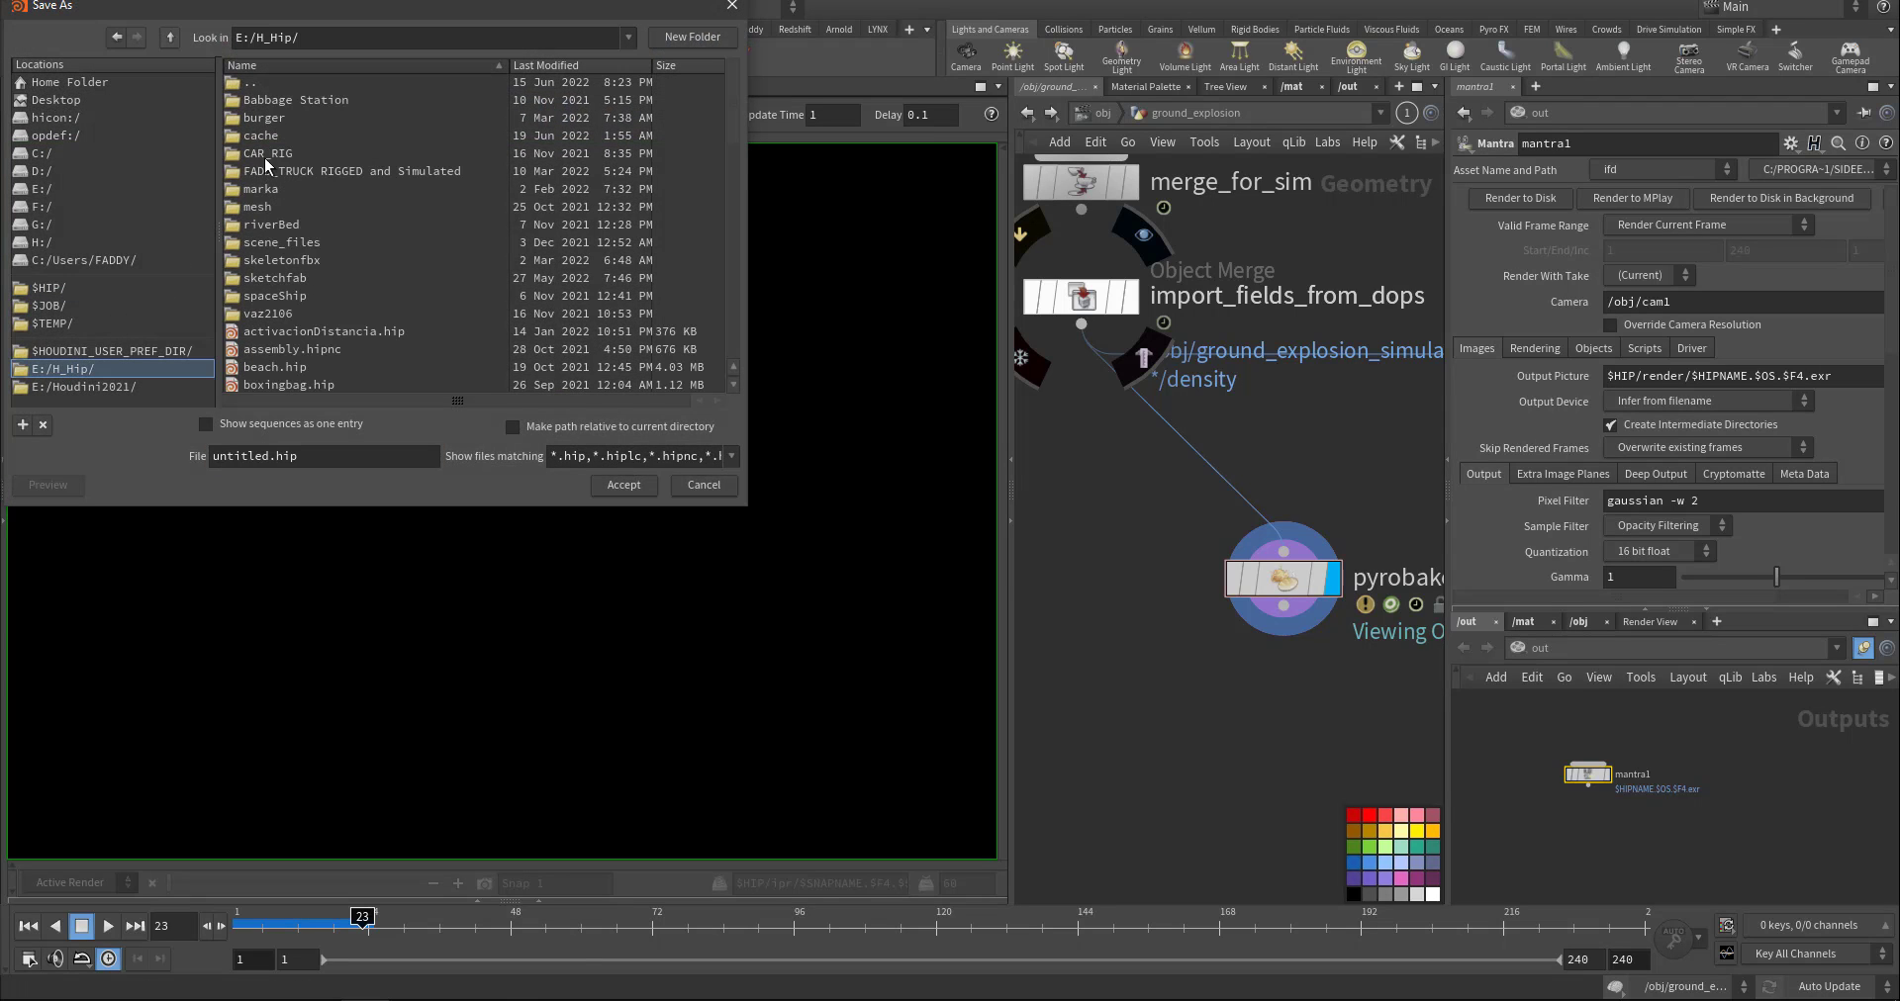
double_click(275, 131)
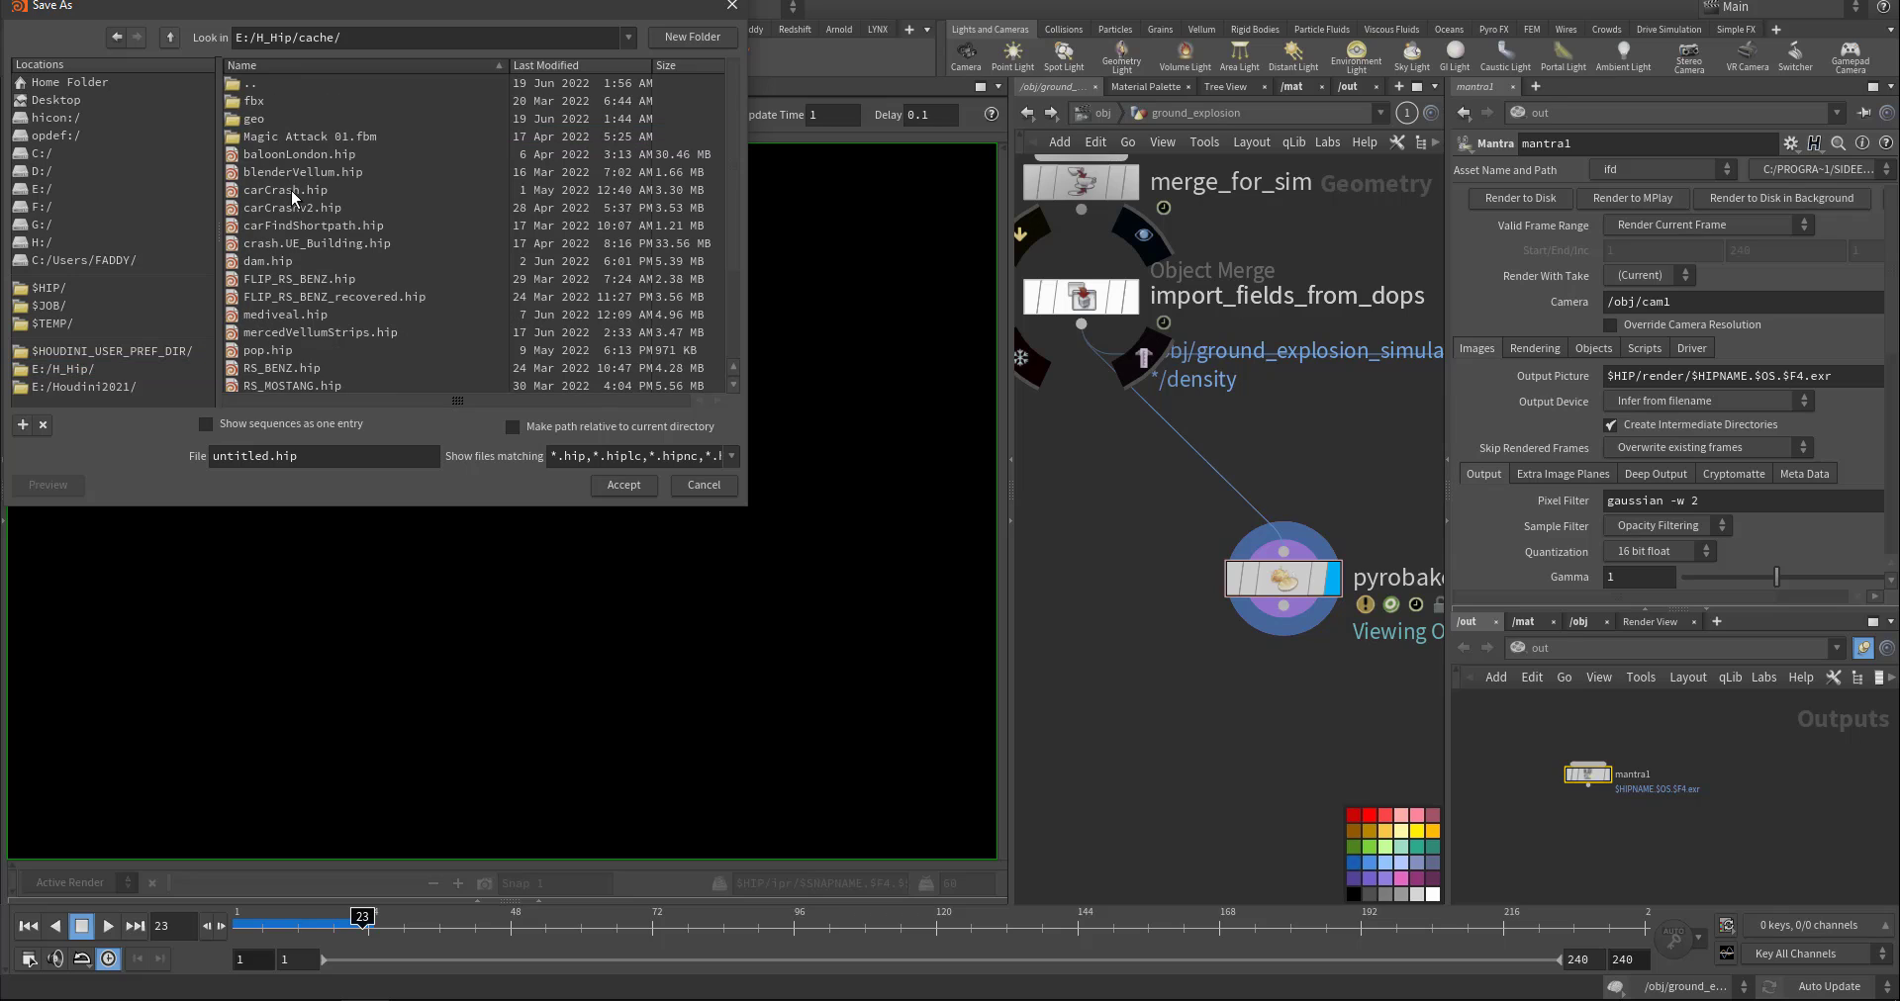
double_click(270, 458)
text(py)
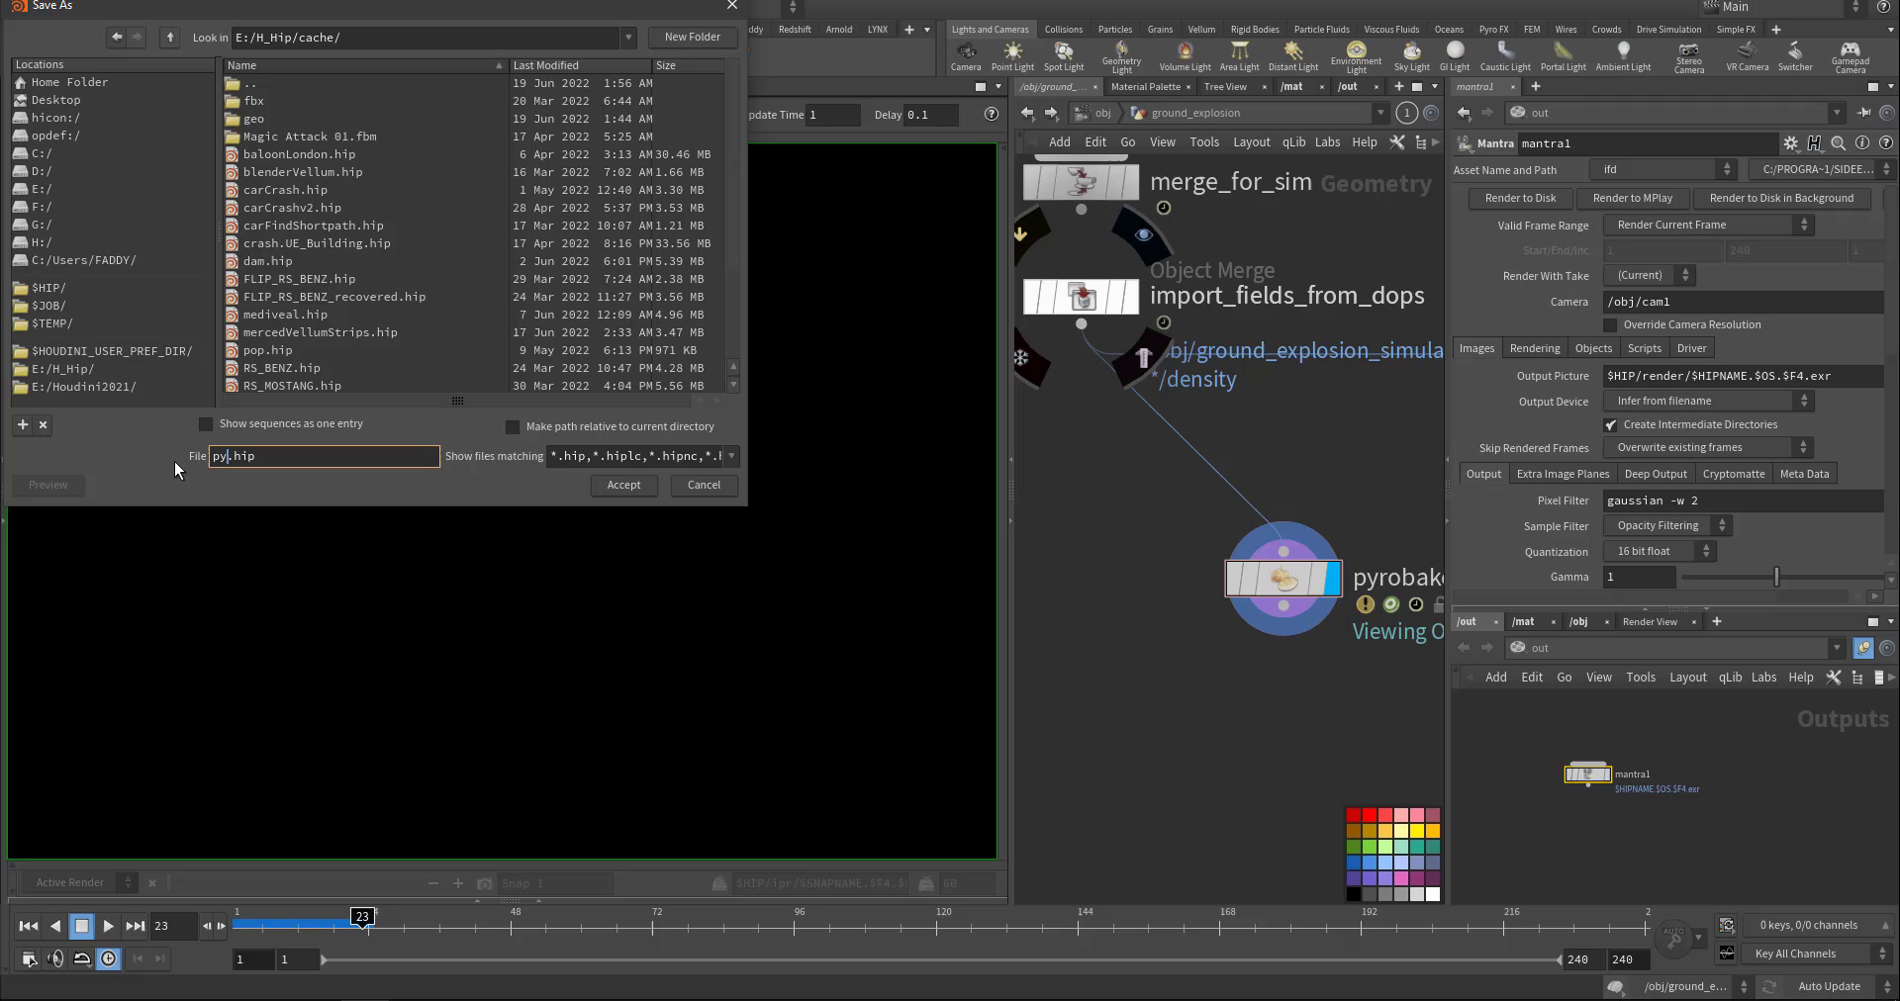
text(robaketest)
key(Return)
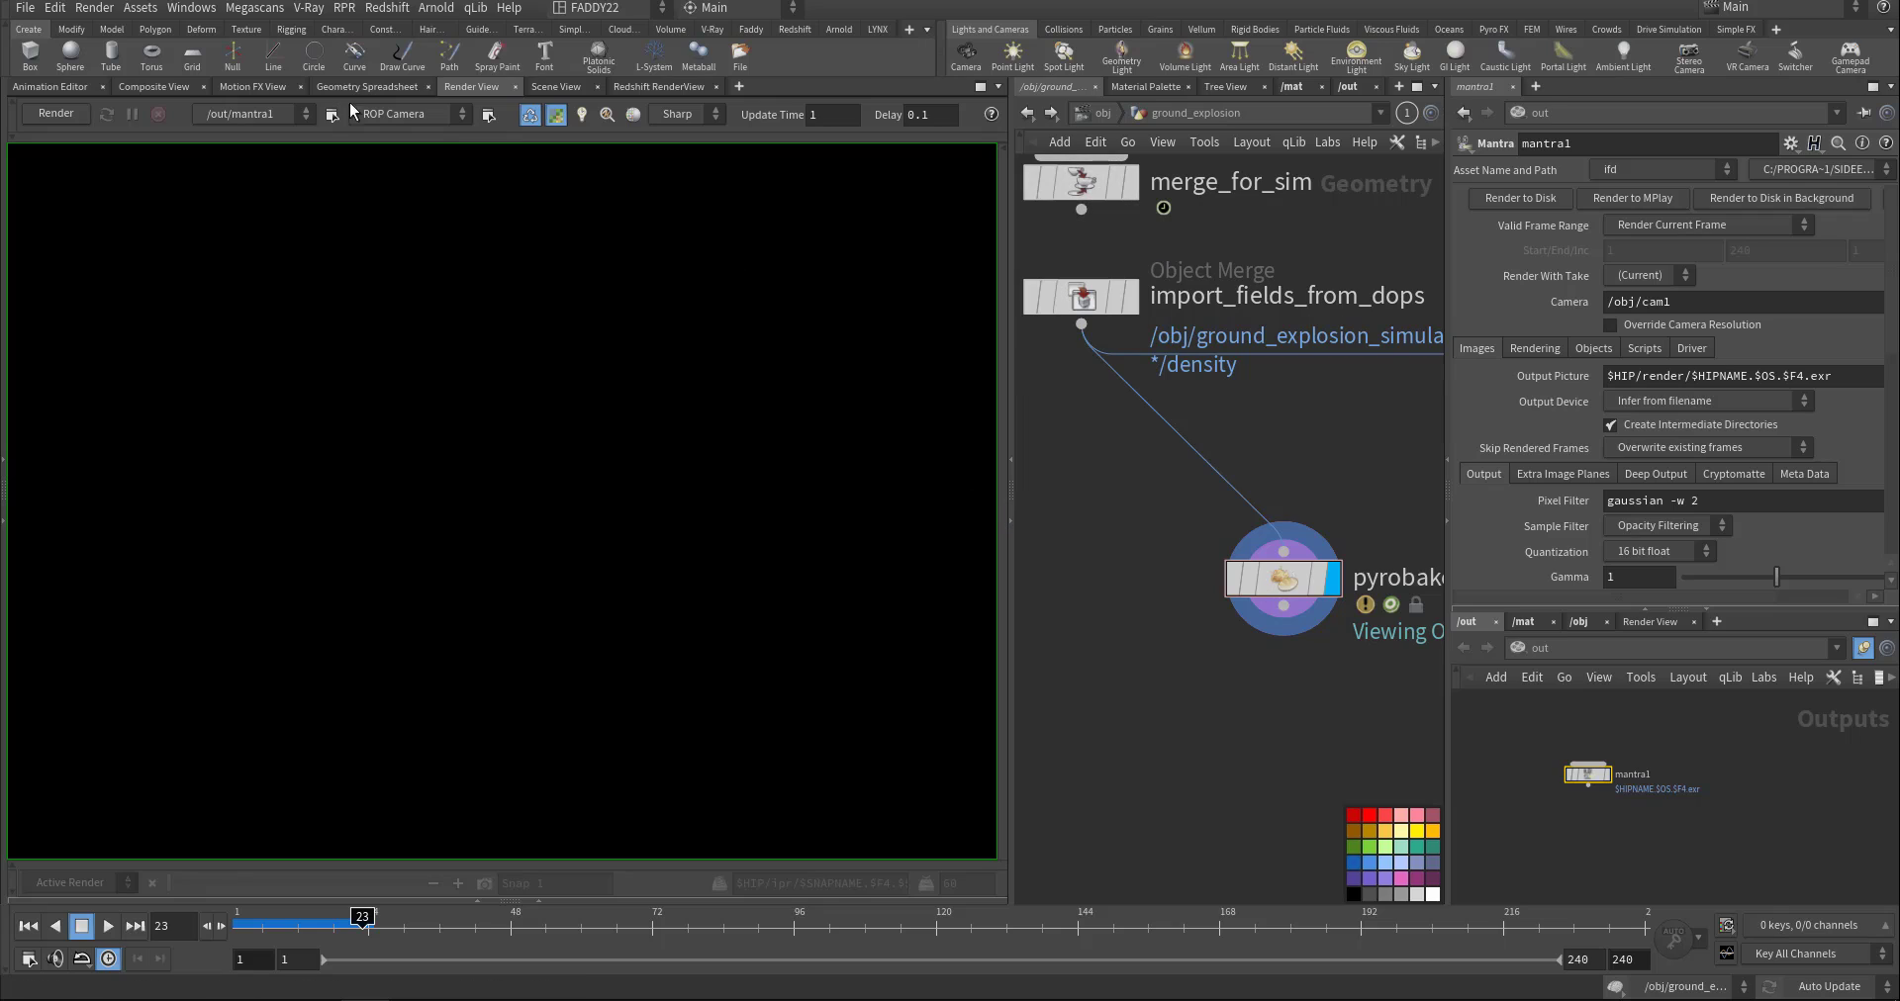
Render the explosion through /obj/cam1 with /out/mantra1, then select pyrobakevolume1.
click(391, 114)
click(380, 157)
click(267, 114)
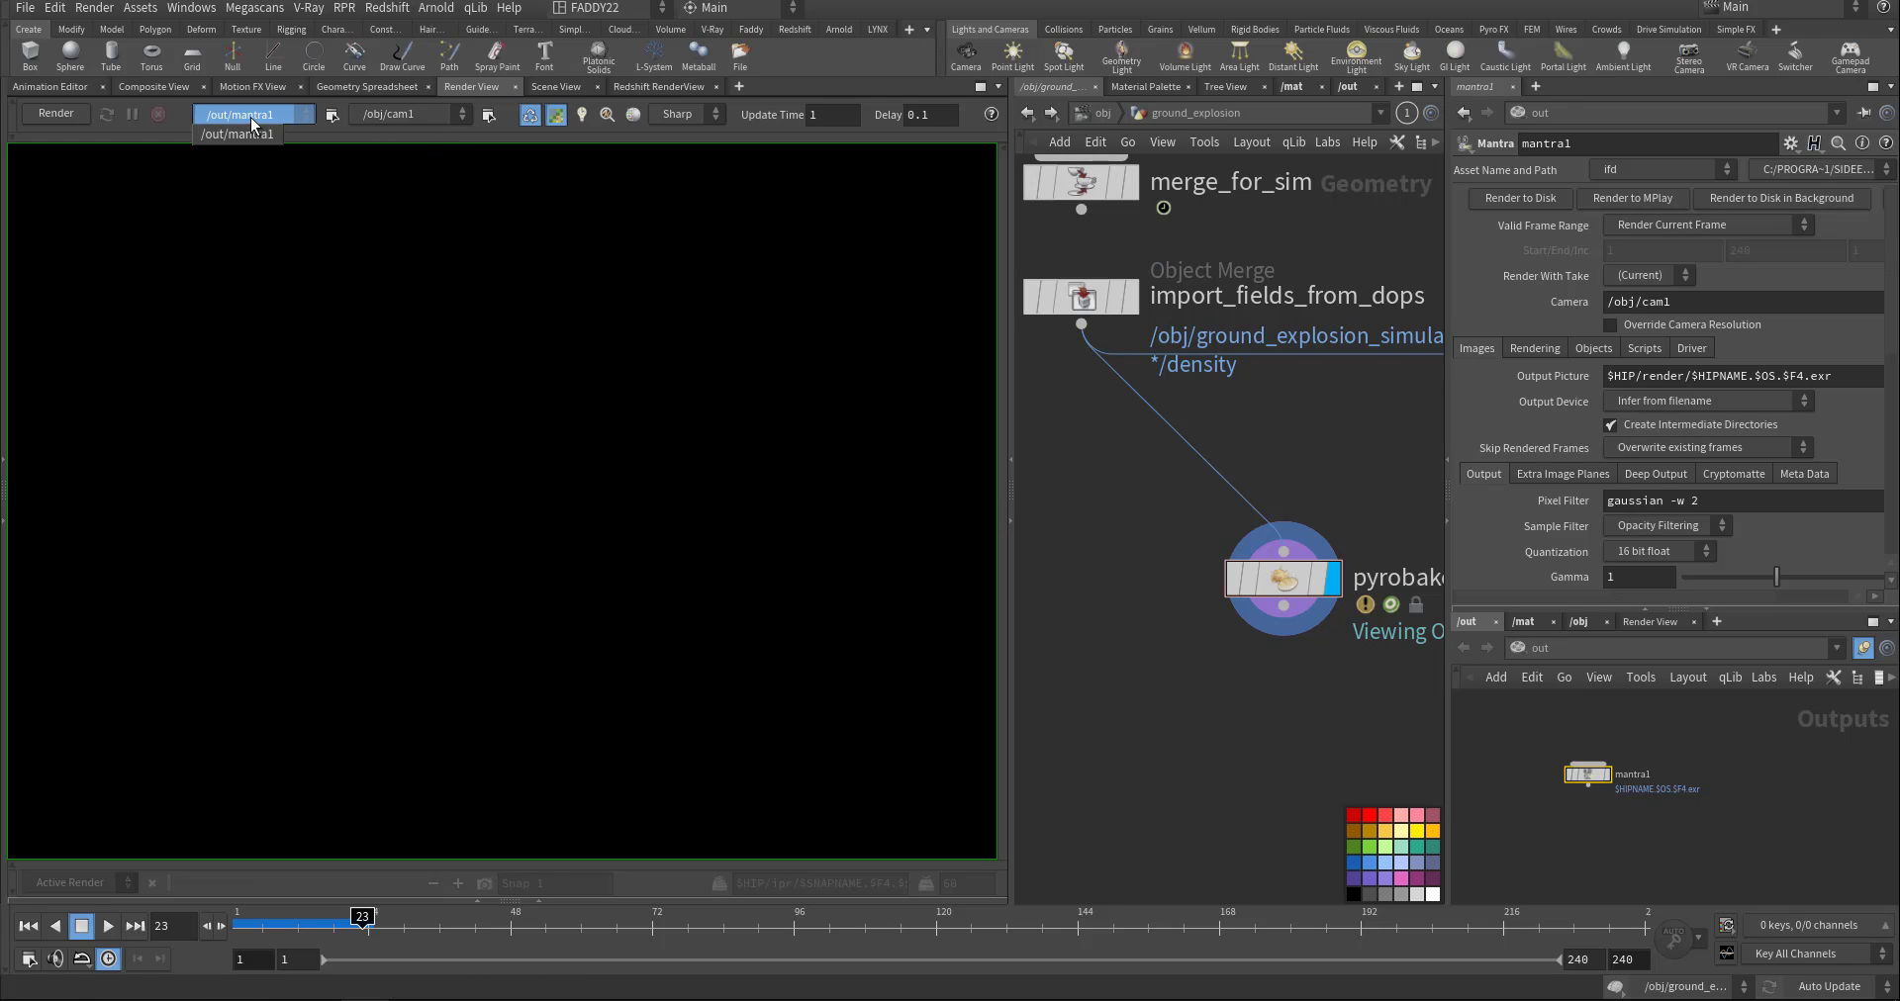
click(47, 112)
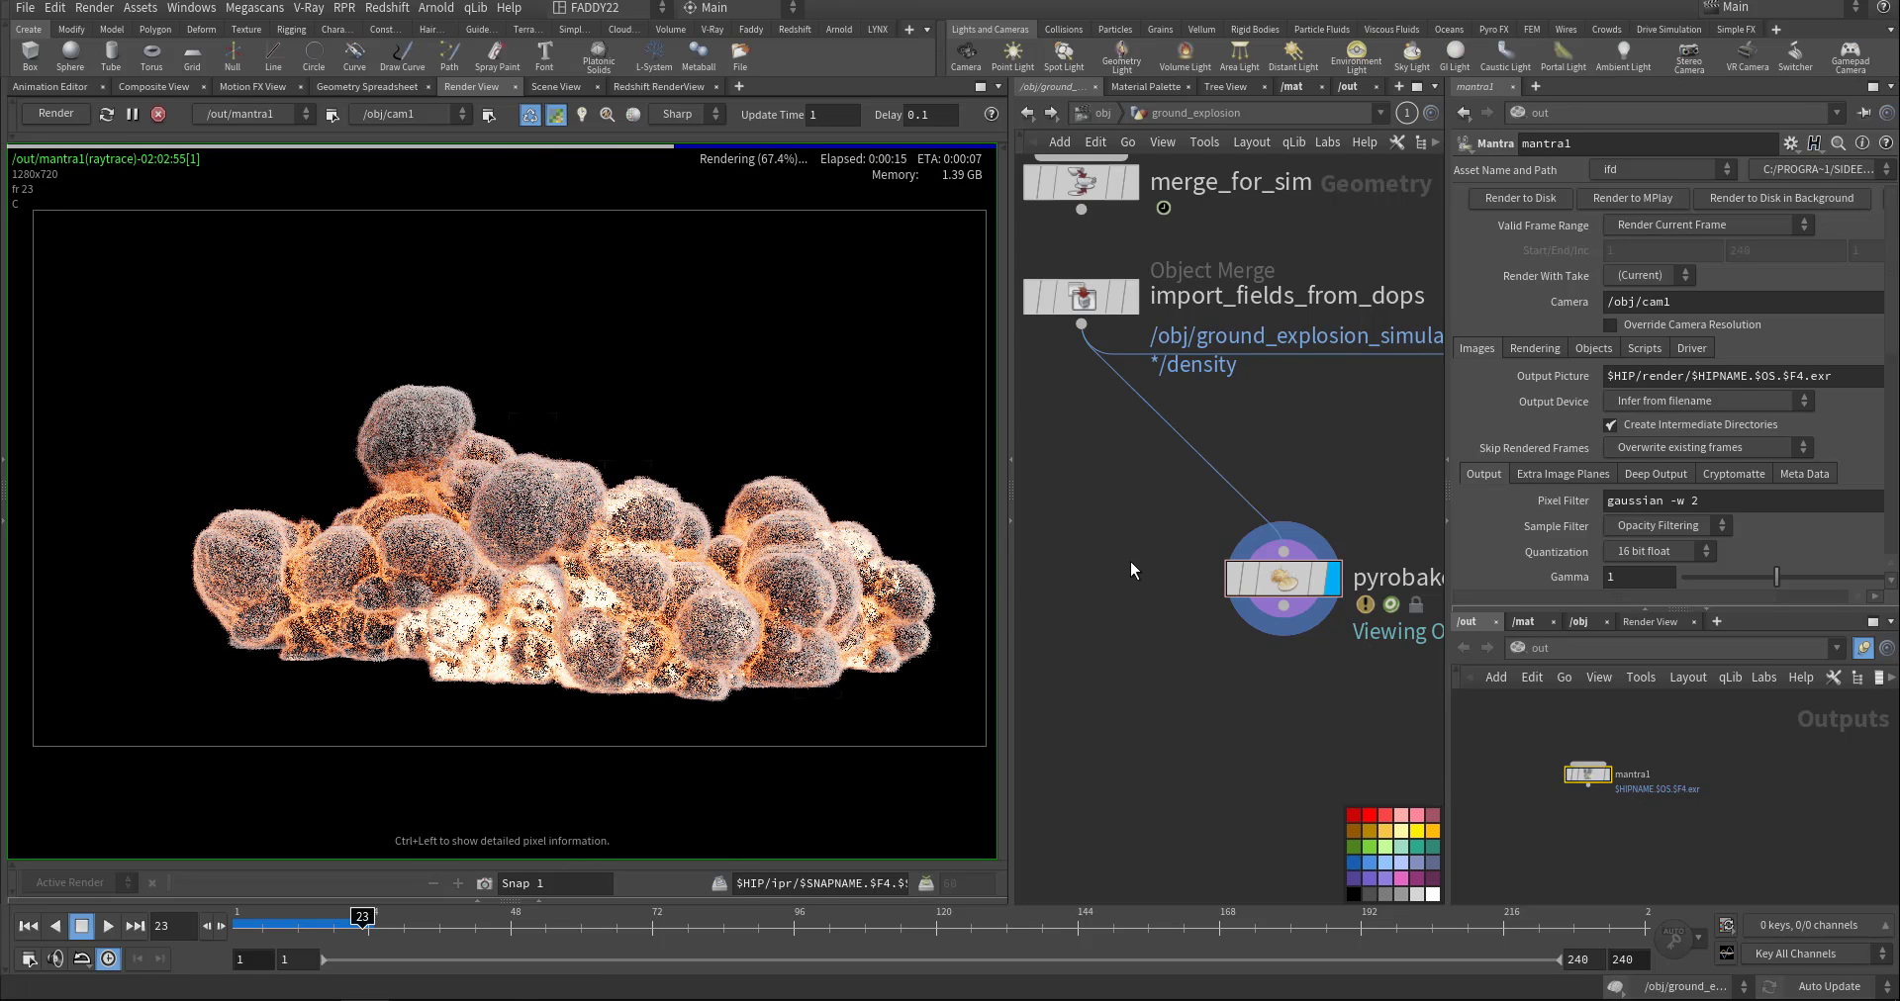
middle_drag(1131, 562, 1070, 586)
click(1153, 594)
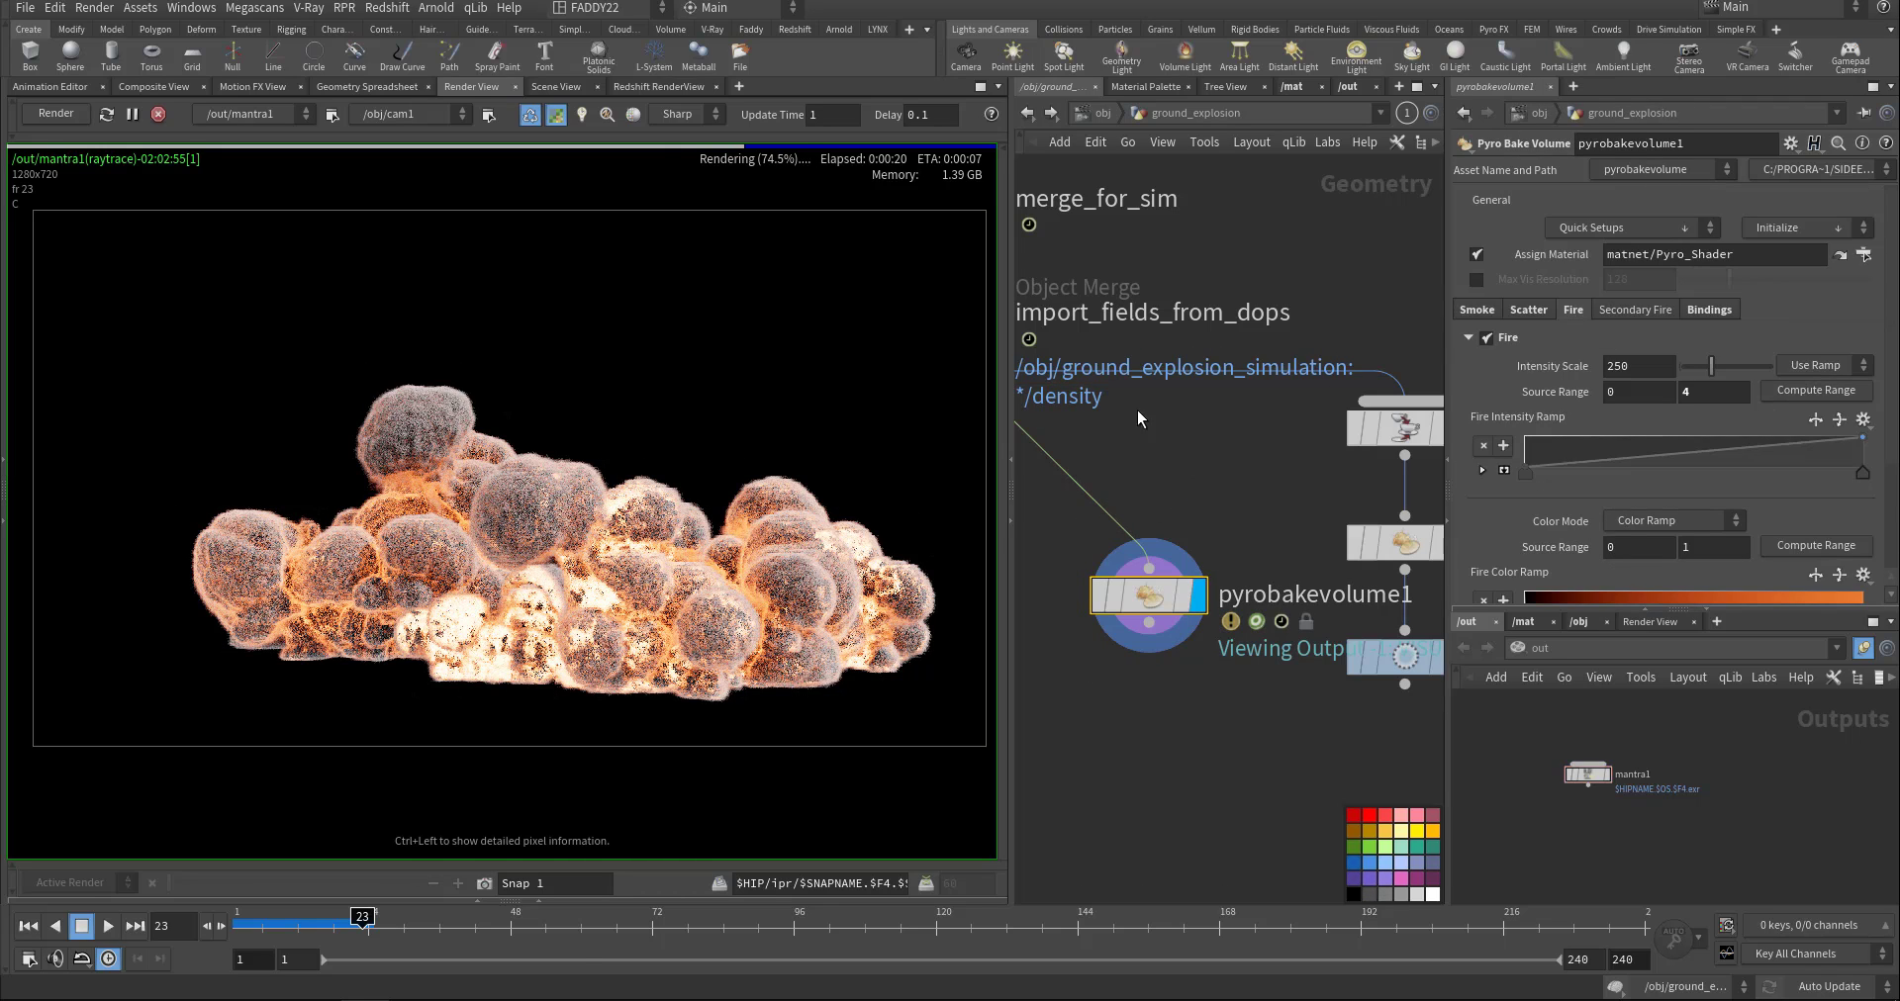
Lower envlight1 intensity to 0.59 and distantlight1 intensity to 0.36.
click(1081, 116)
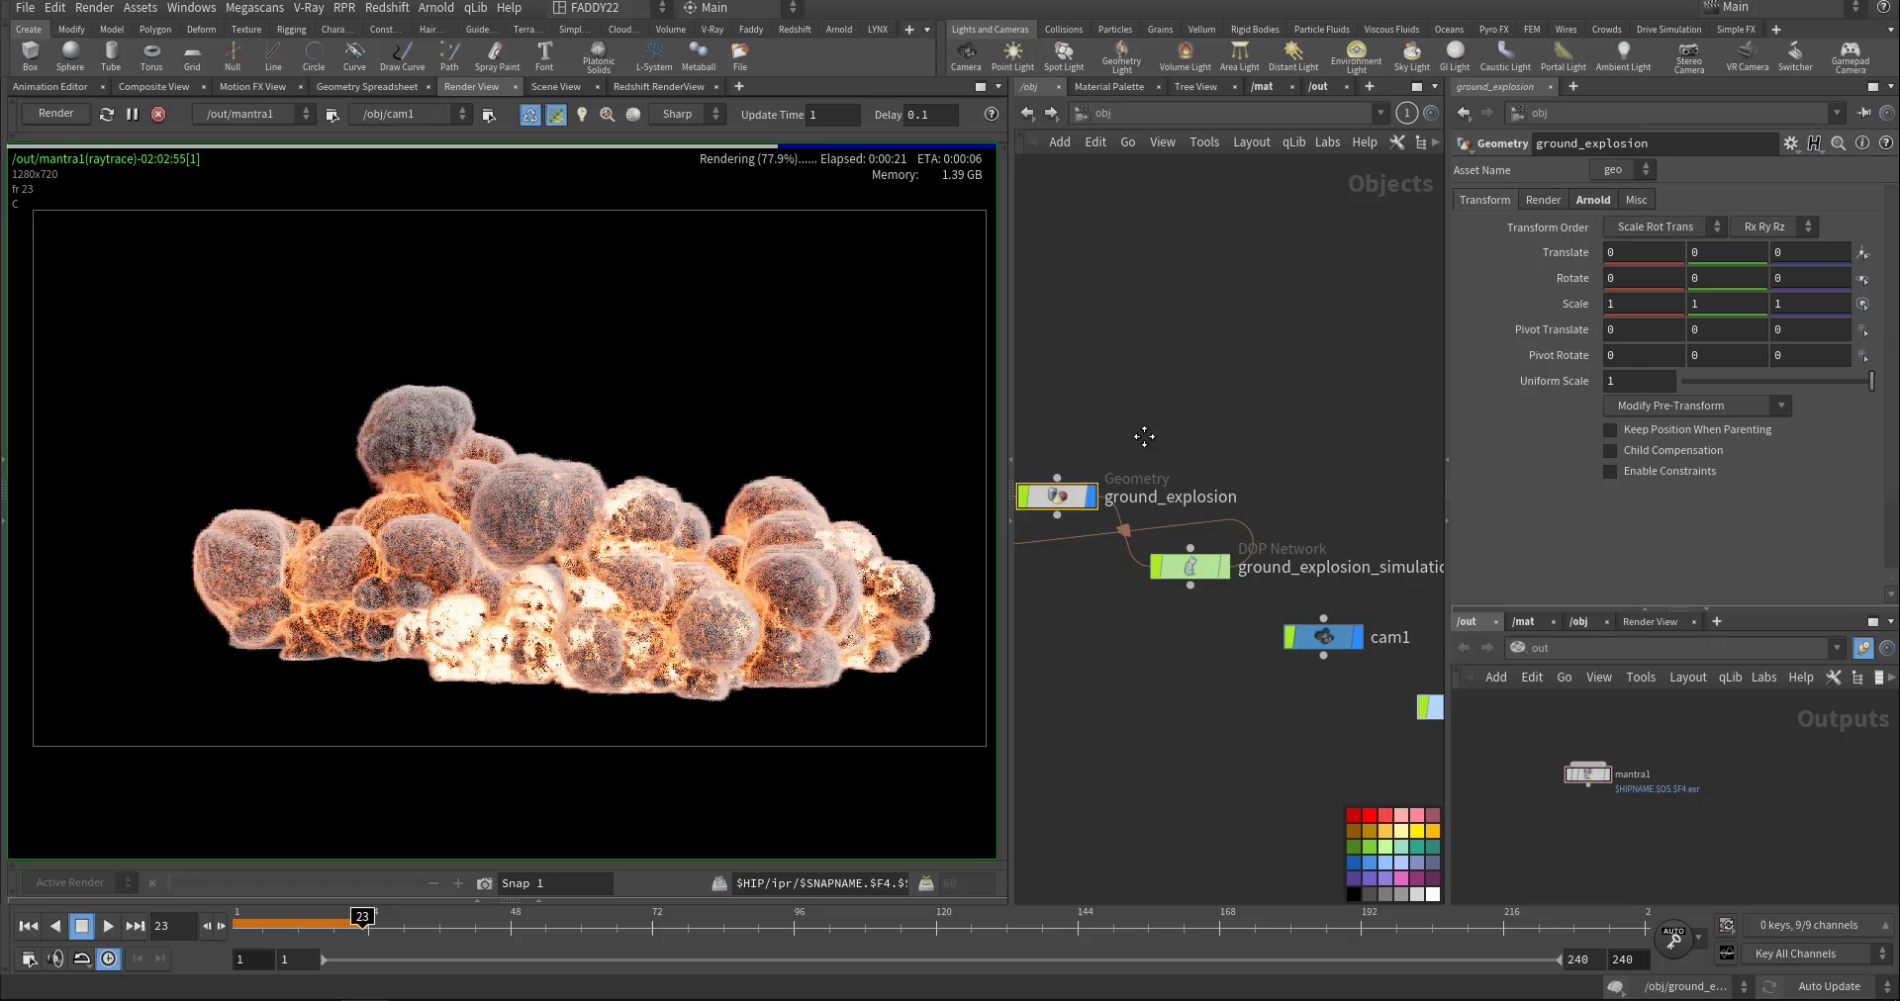
click(1320, 580)
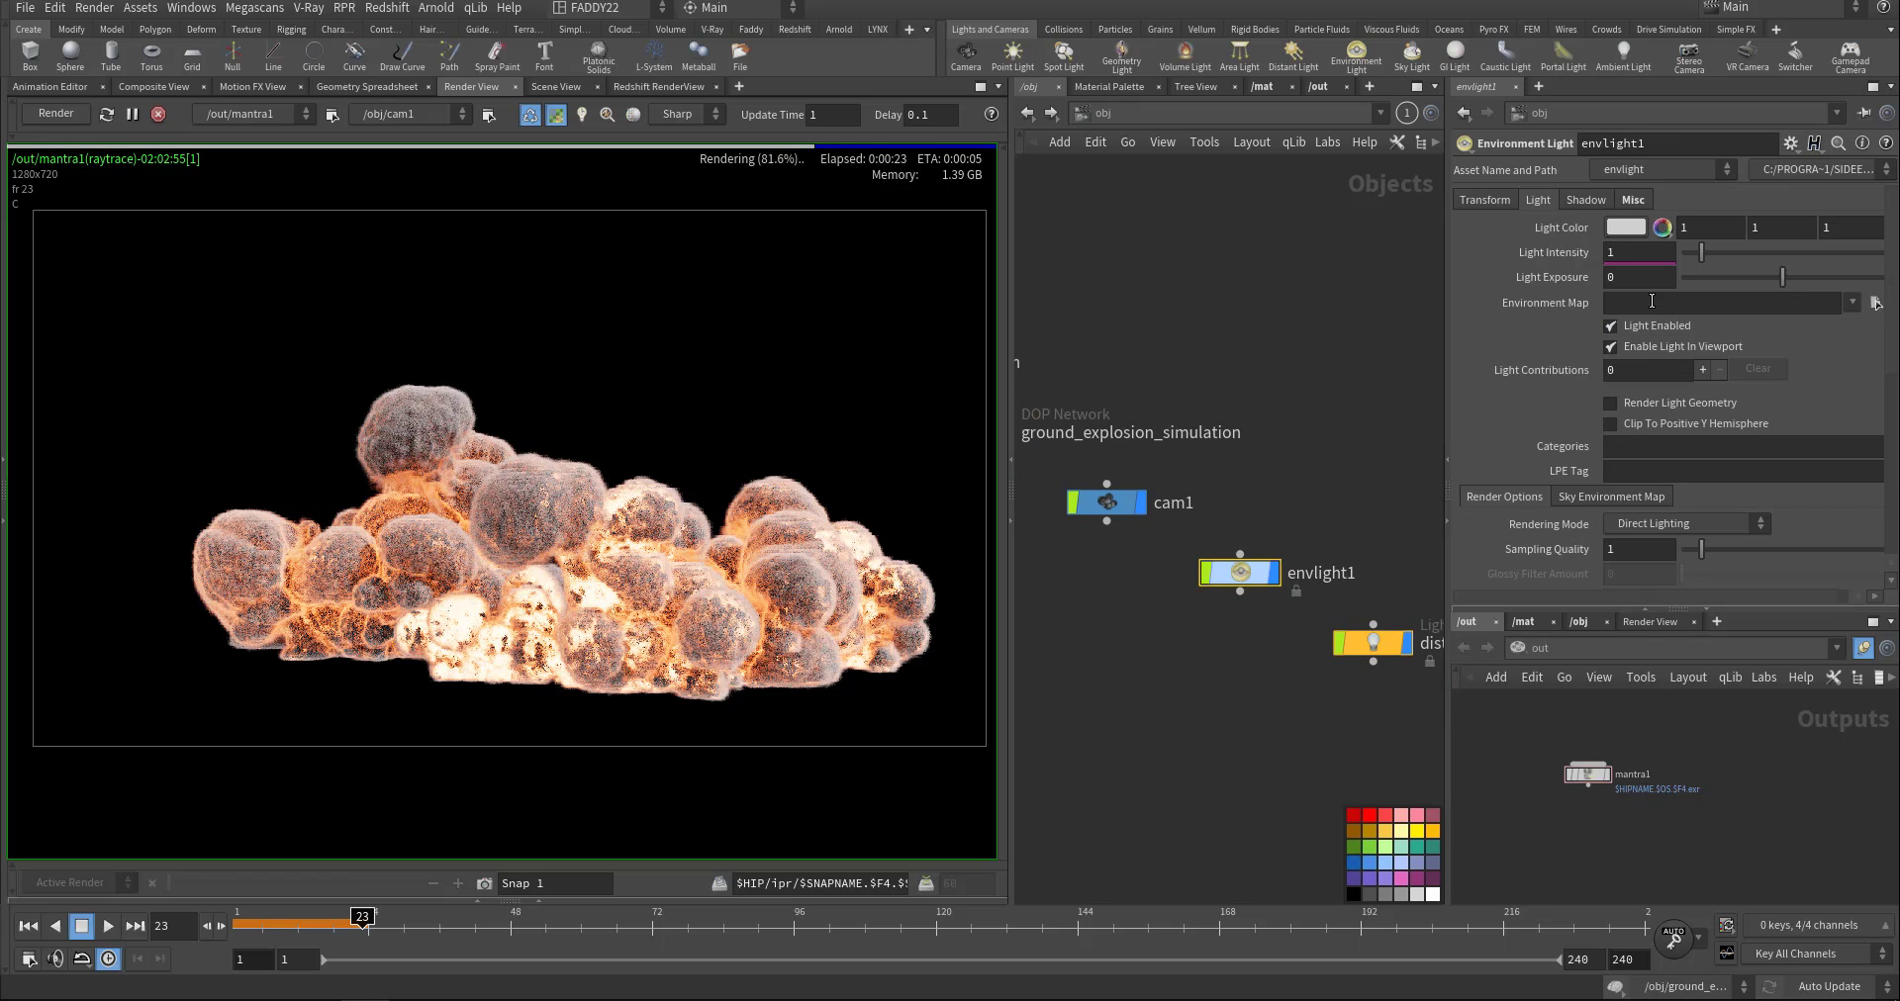
drag(1695, 249, 1693, 249)
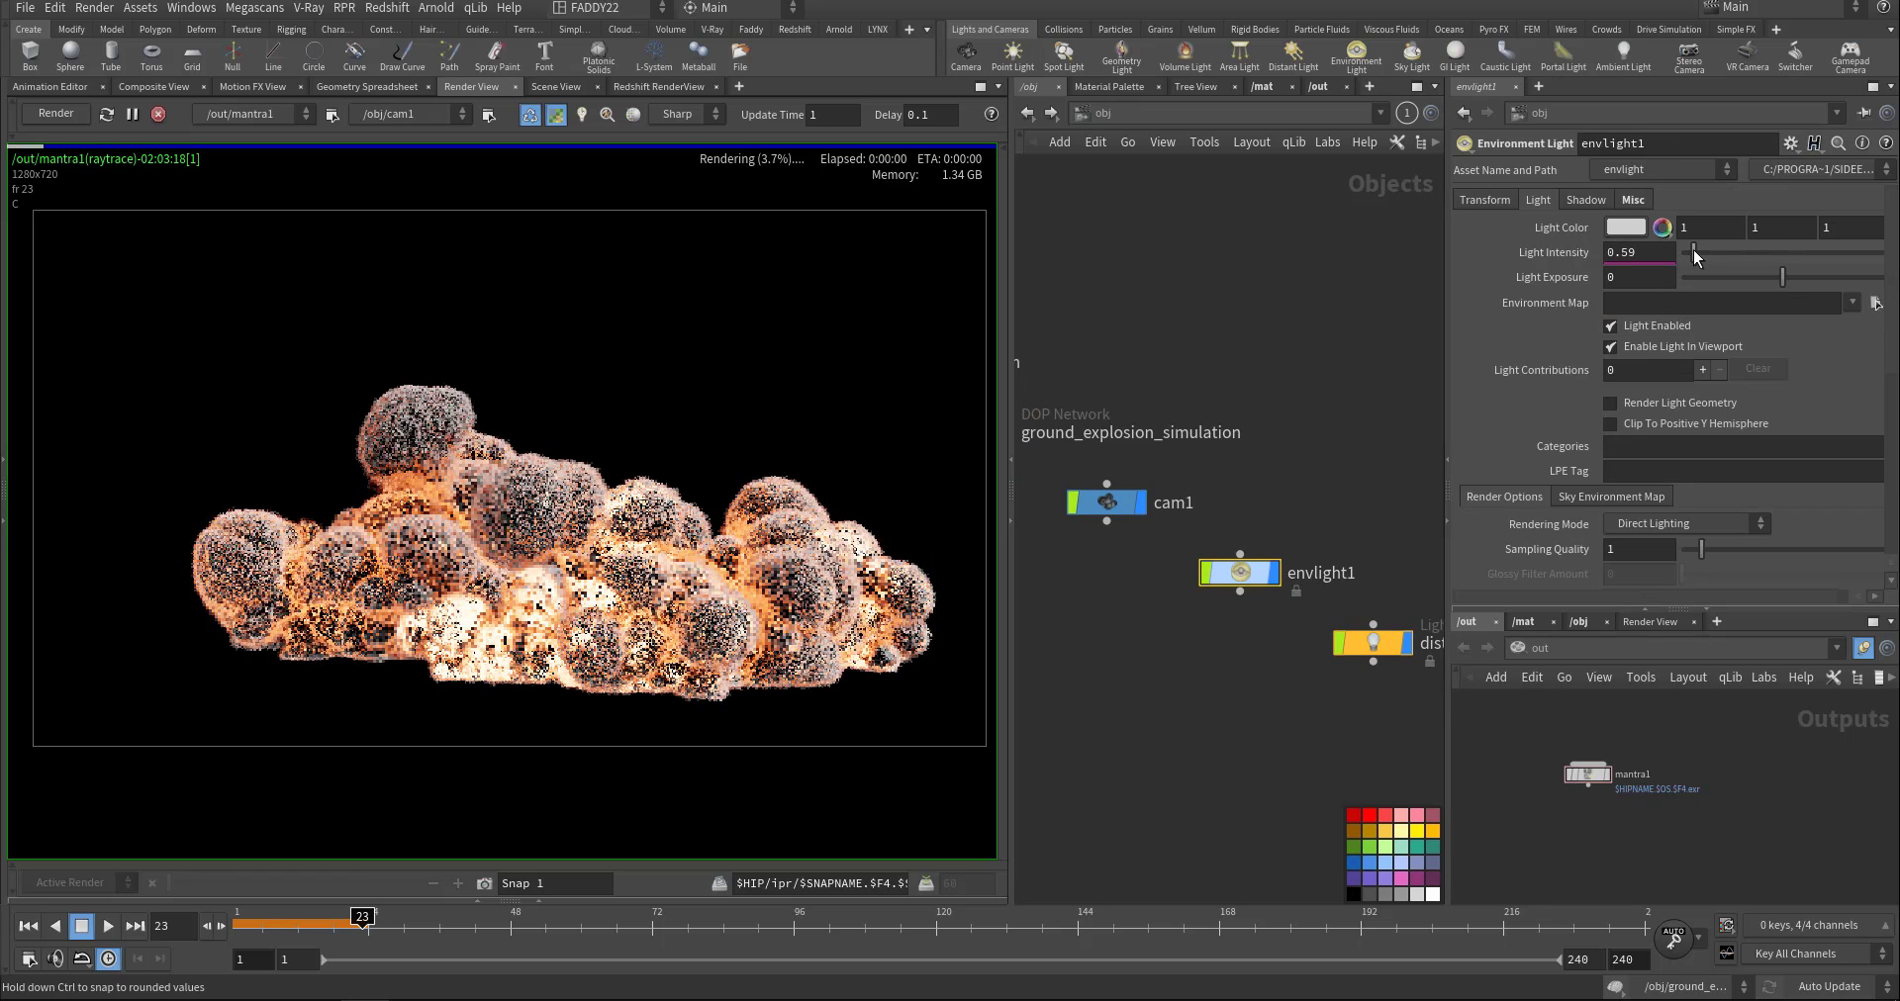
click(1302, 641)
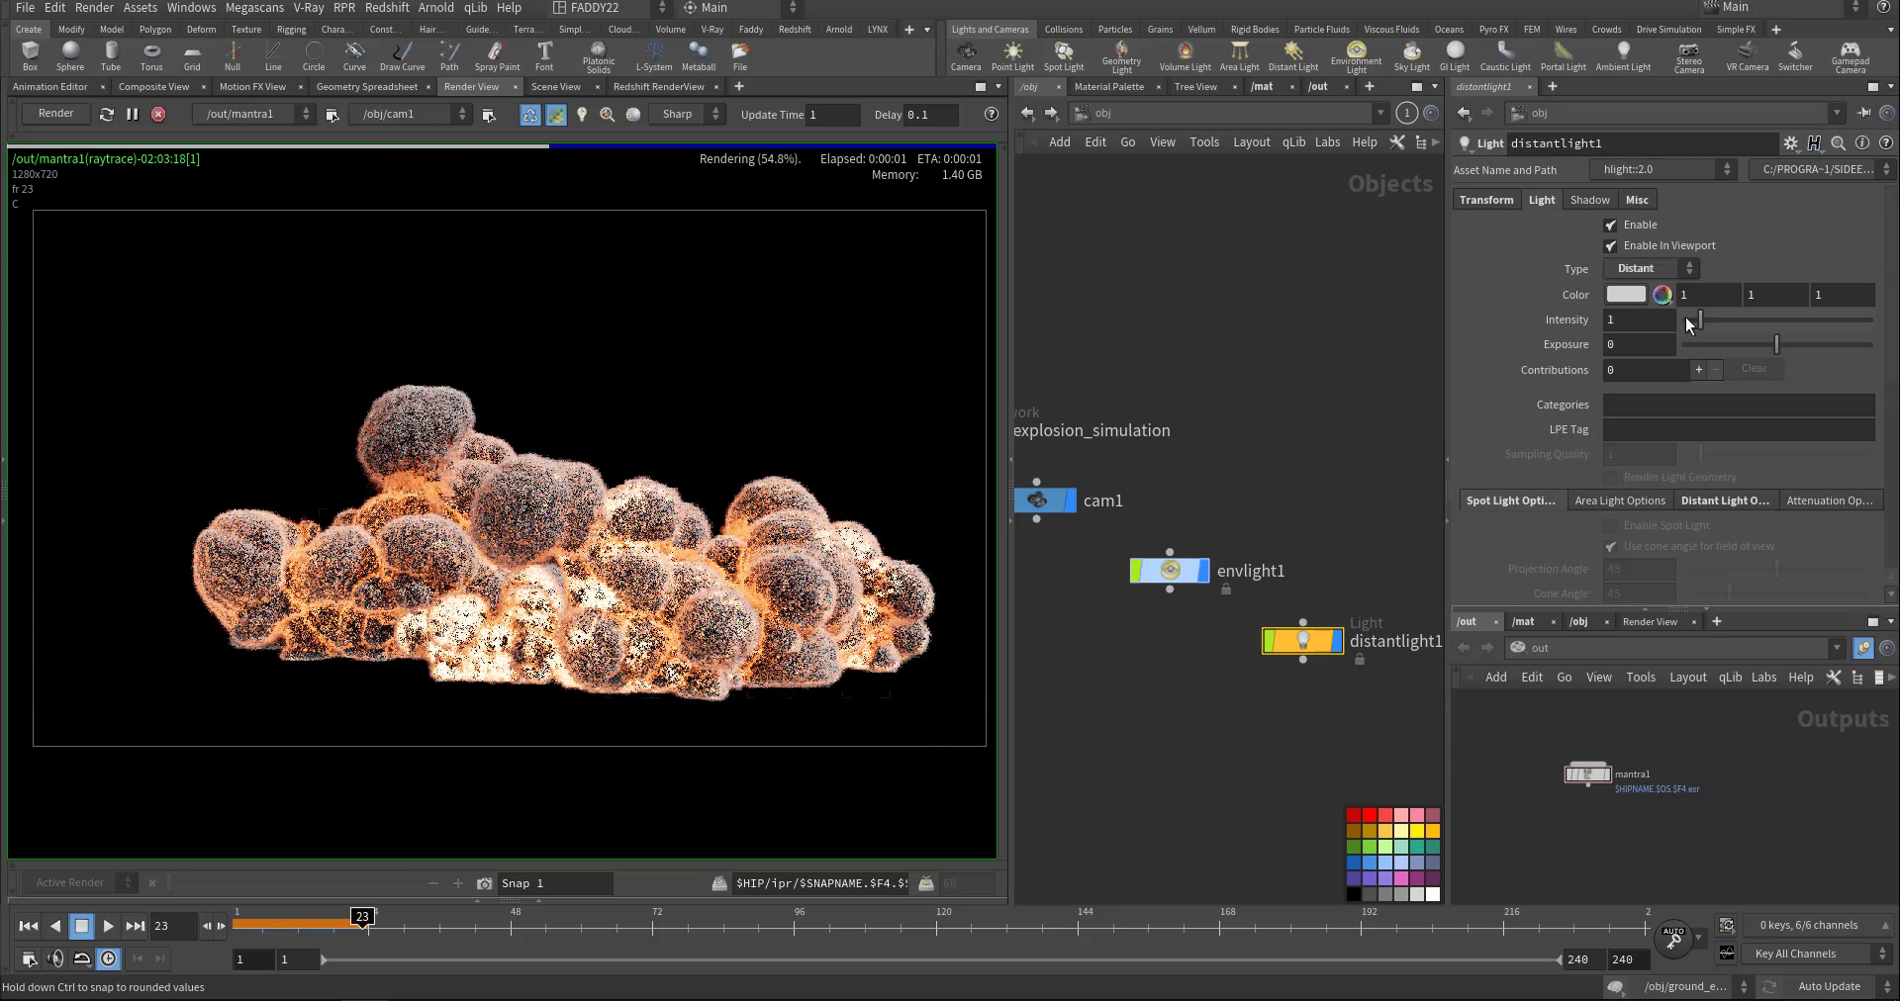
drag(1695, 317, 1688, 316)
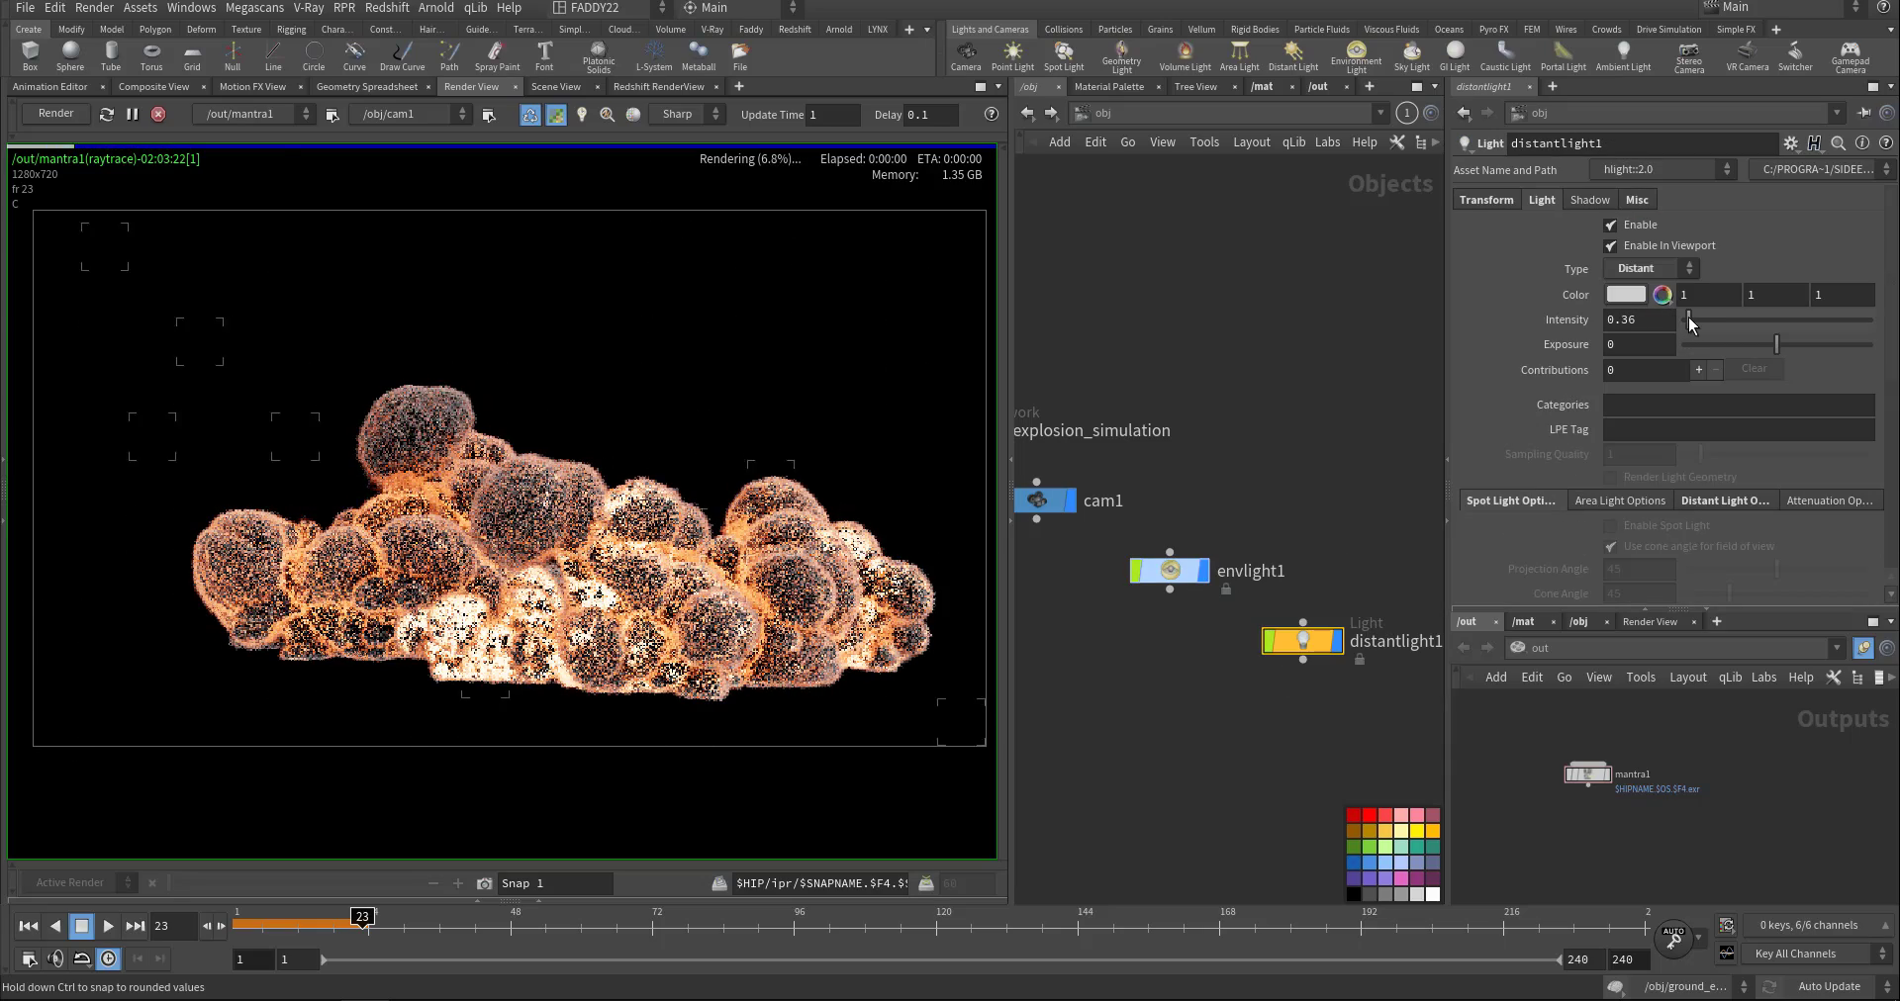
Go inside ground_explosion to pyrobakevolume1 and stop the running render.
middle_drag(1158, 403, 1495, 485)
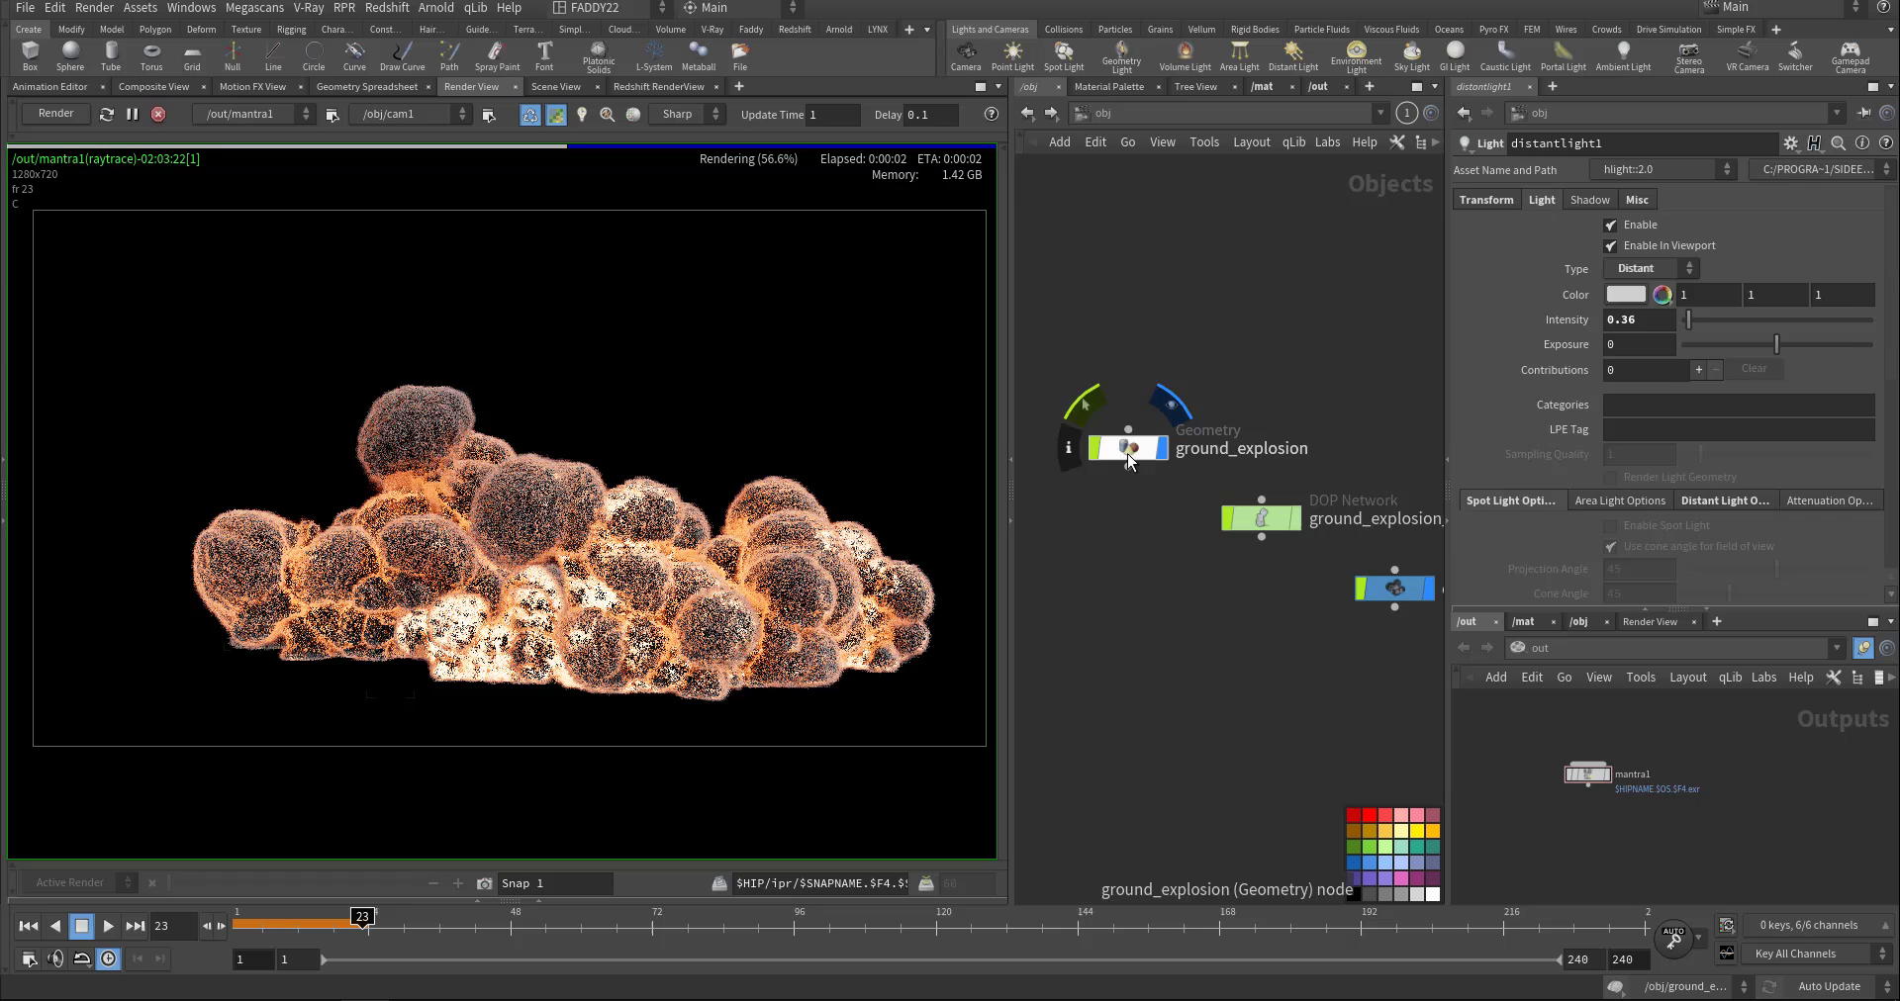
double_click(1124, 442)
middle_drag(1155, 674, 1229, 589)
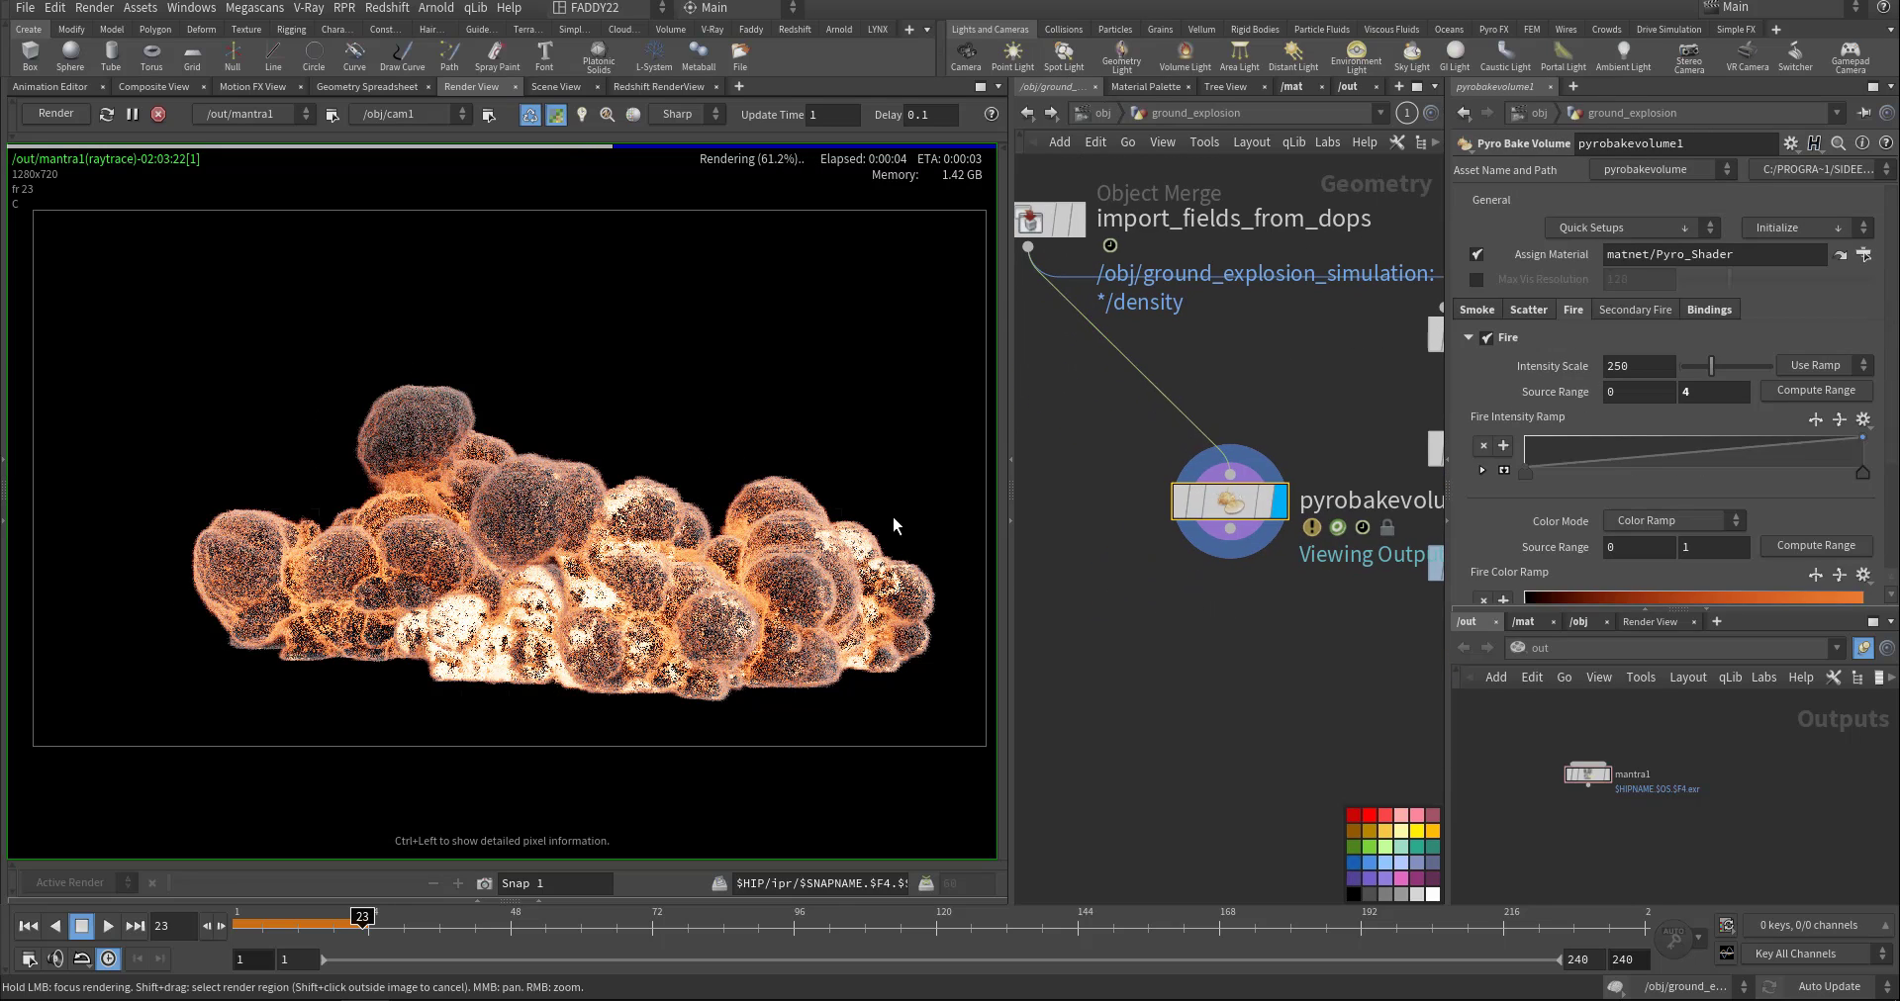
click(154, 116)
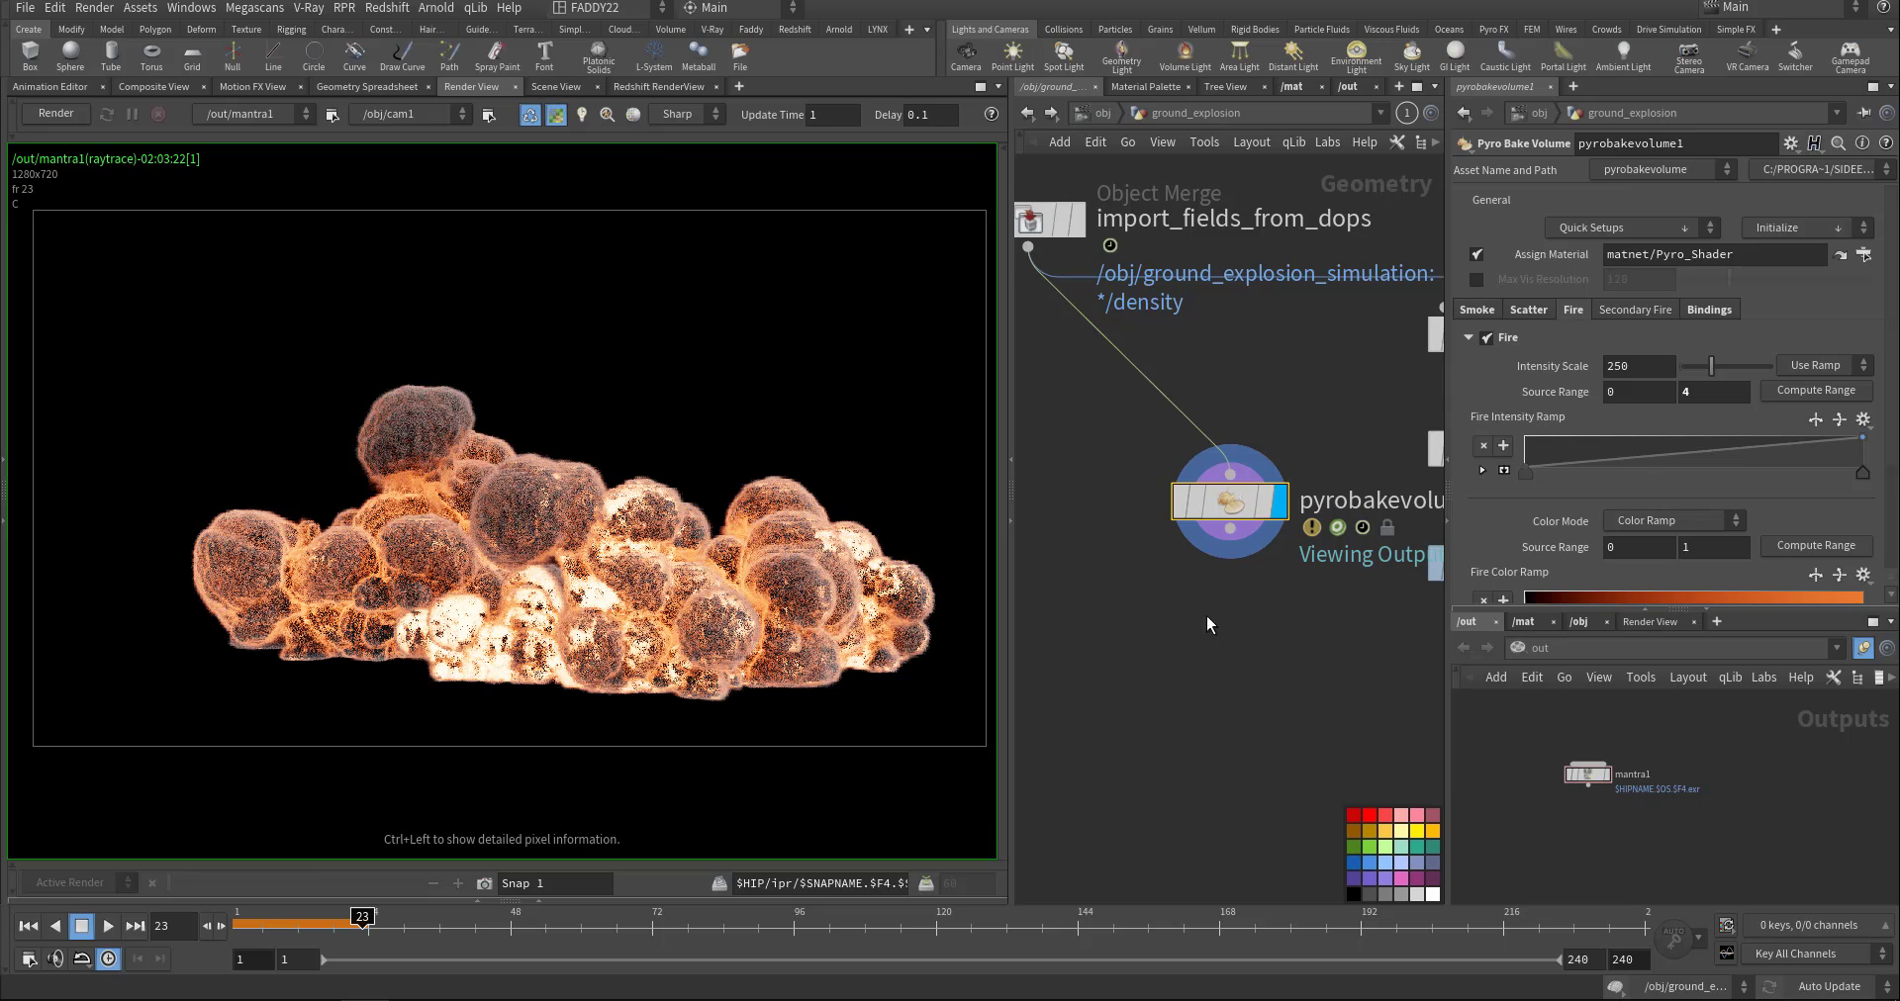
In Scene View, add a Cache Simulation File Cache node below pyrobakevolume1.
middle_drag(1114, 484, 1084, 435)
click(548, 89)
middle_drag(1229, 599, 1190, 585)
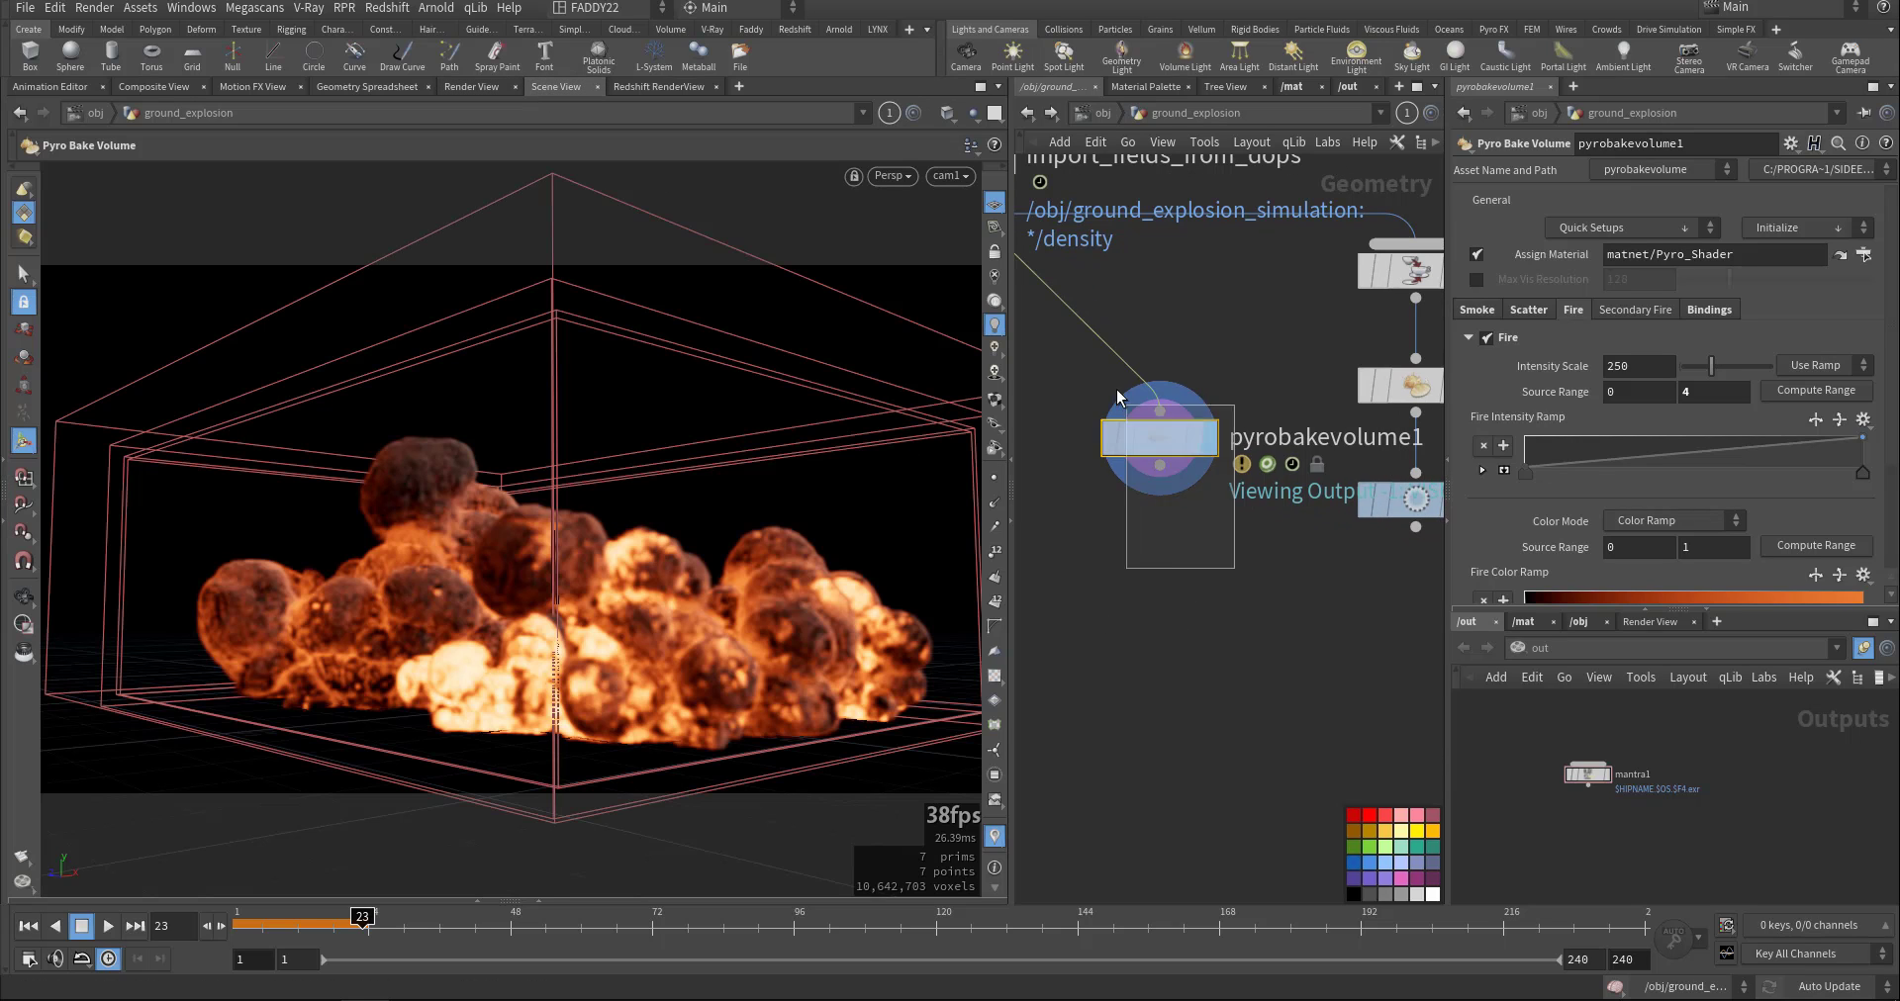
click(1676, 226)
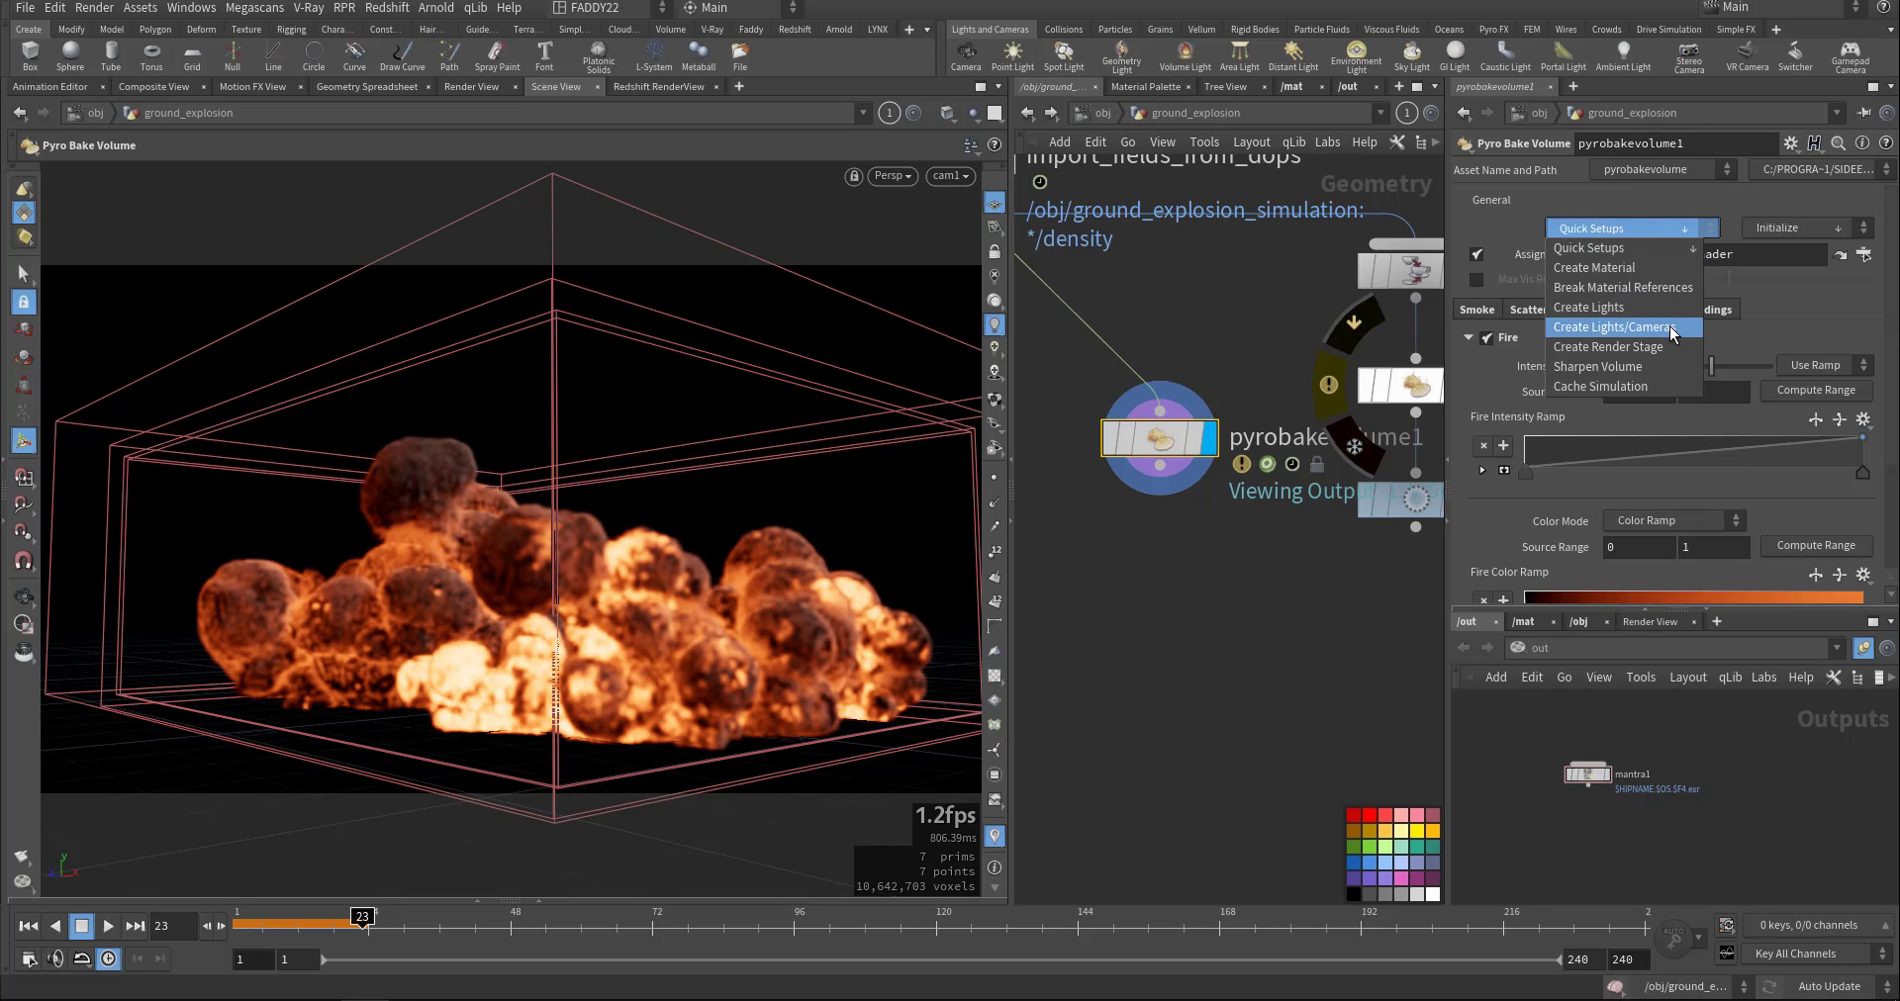
click(1633, 387)
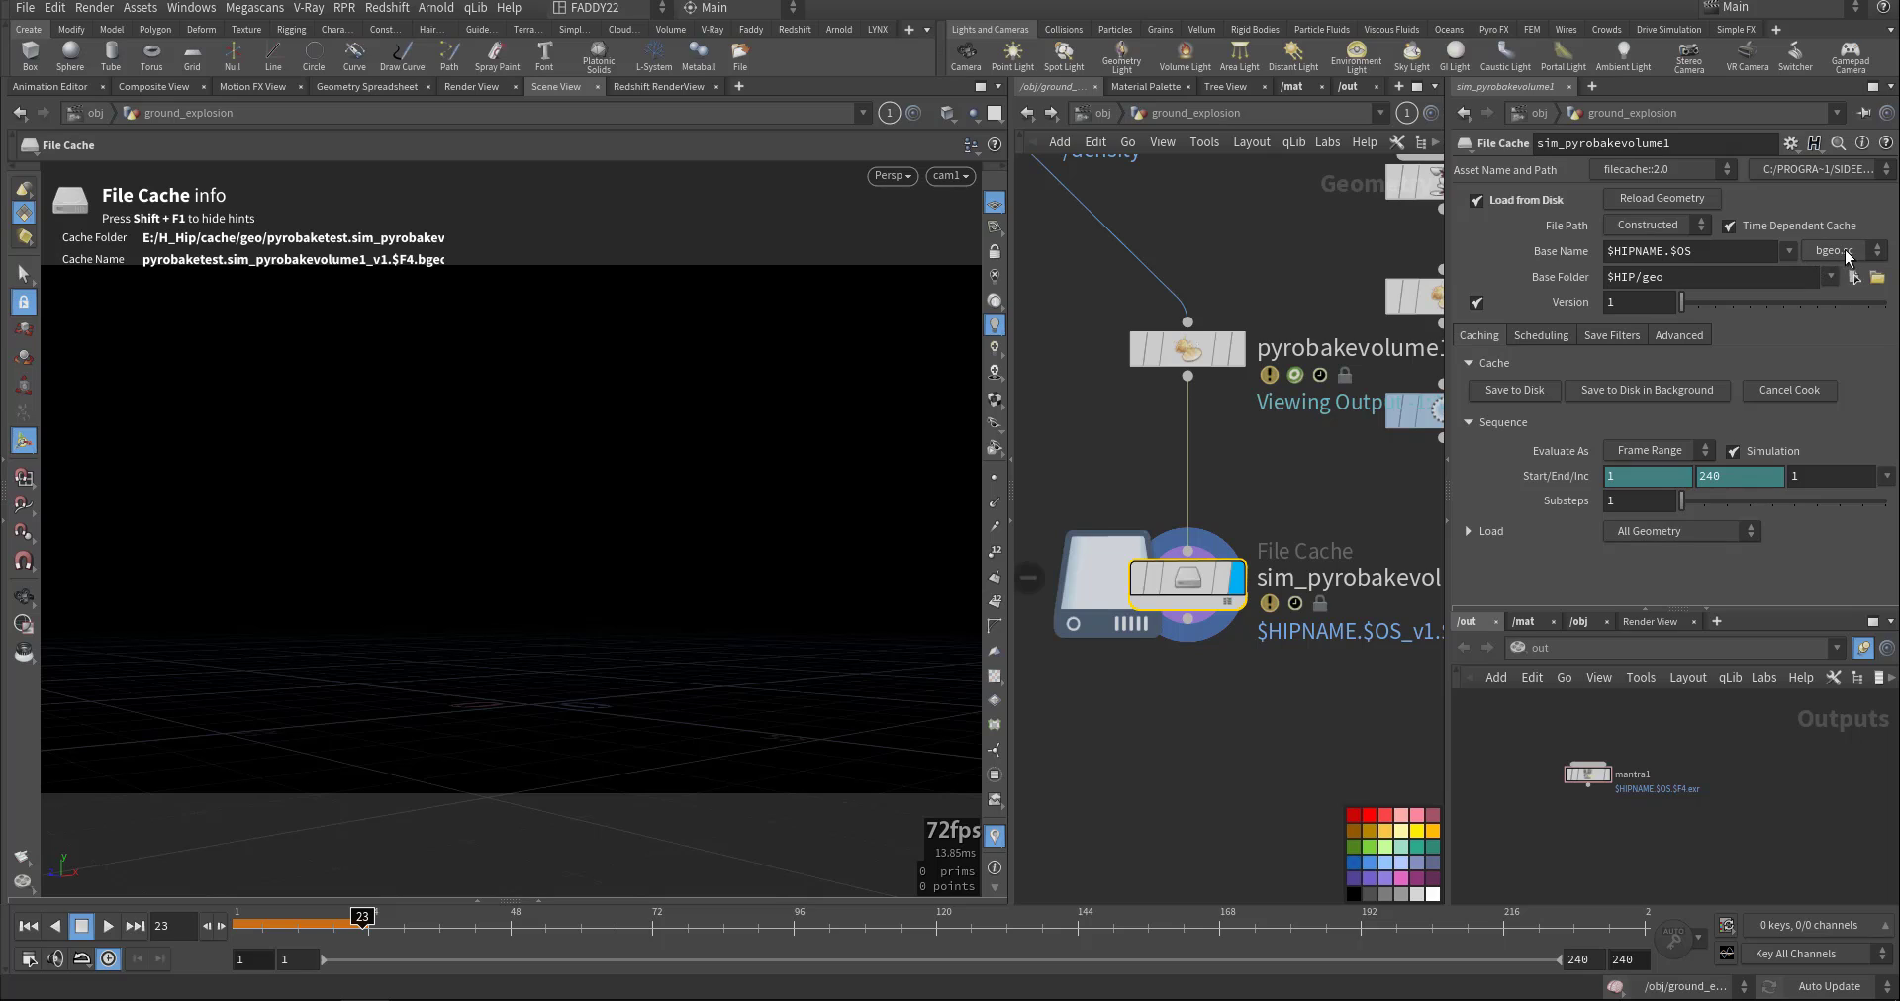
Set sim_pyrobakevolume1 to vdb format and Single Frame, then save it to disk.
click(1843, 251)
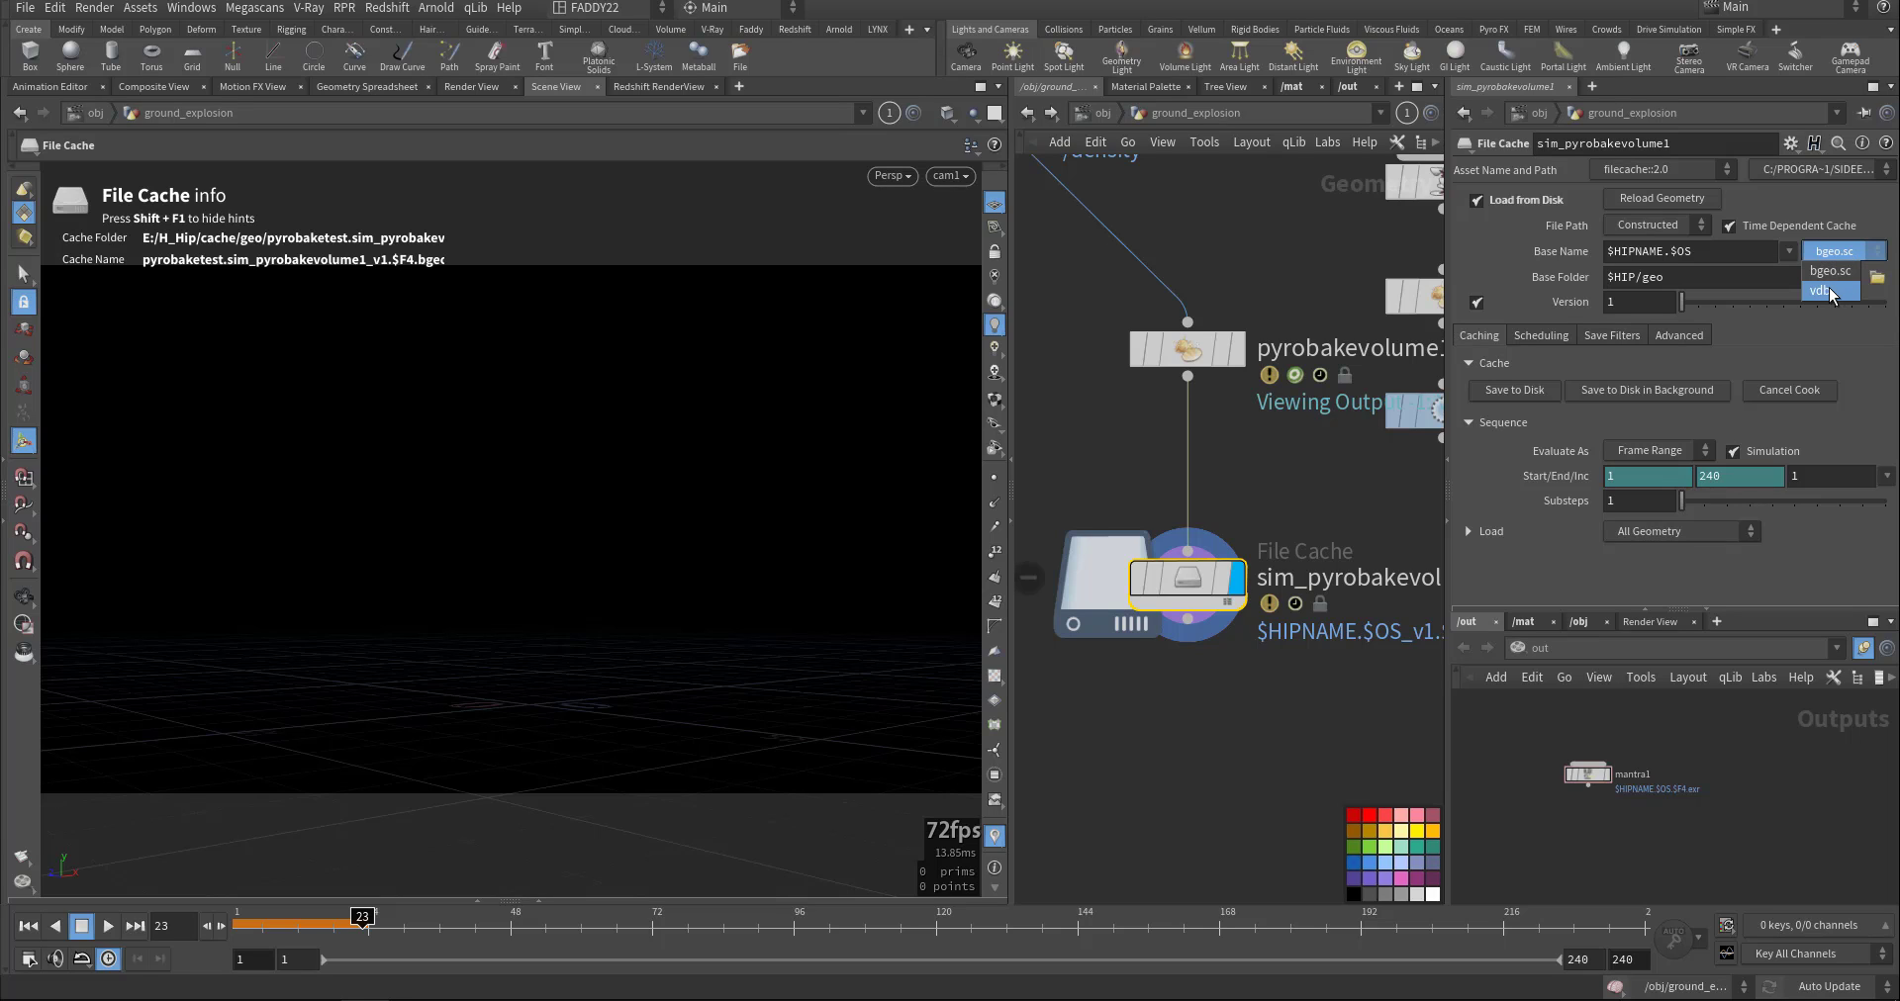
click(1827, 291)
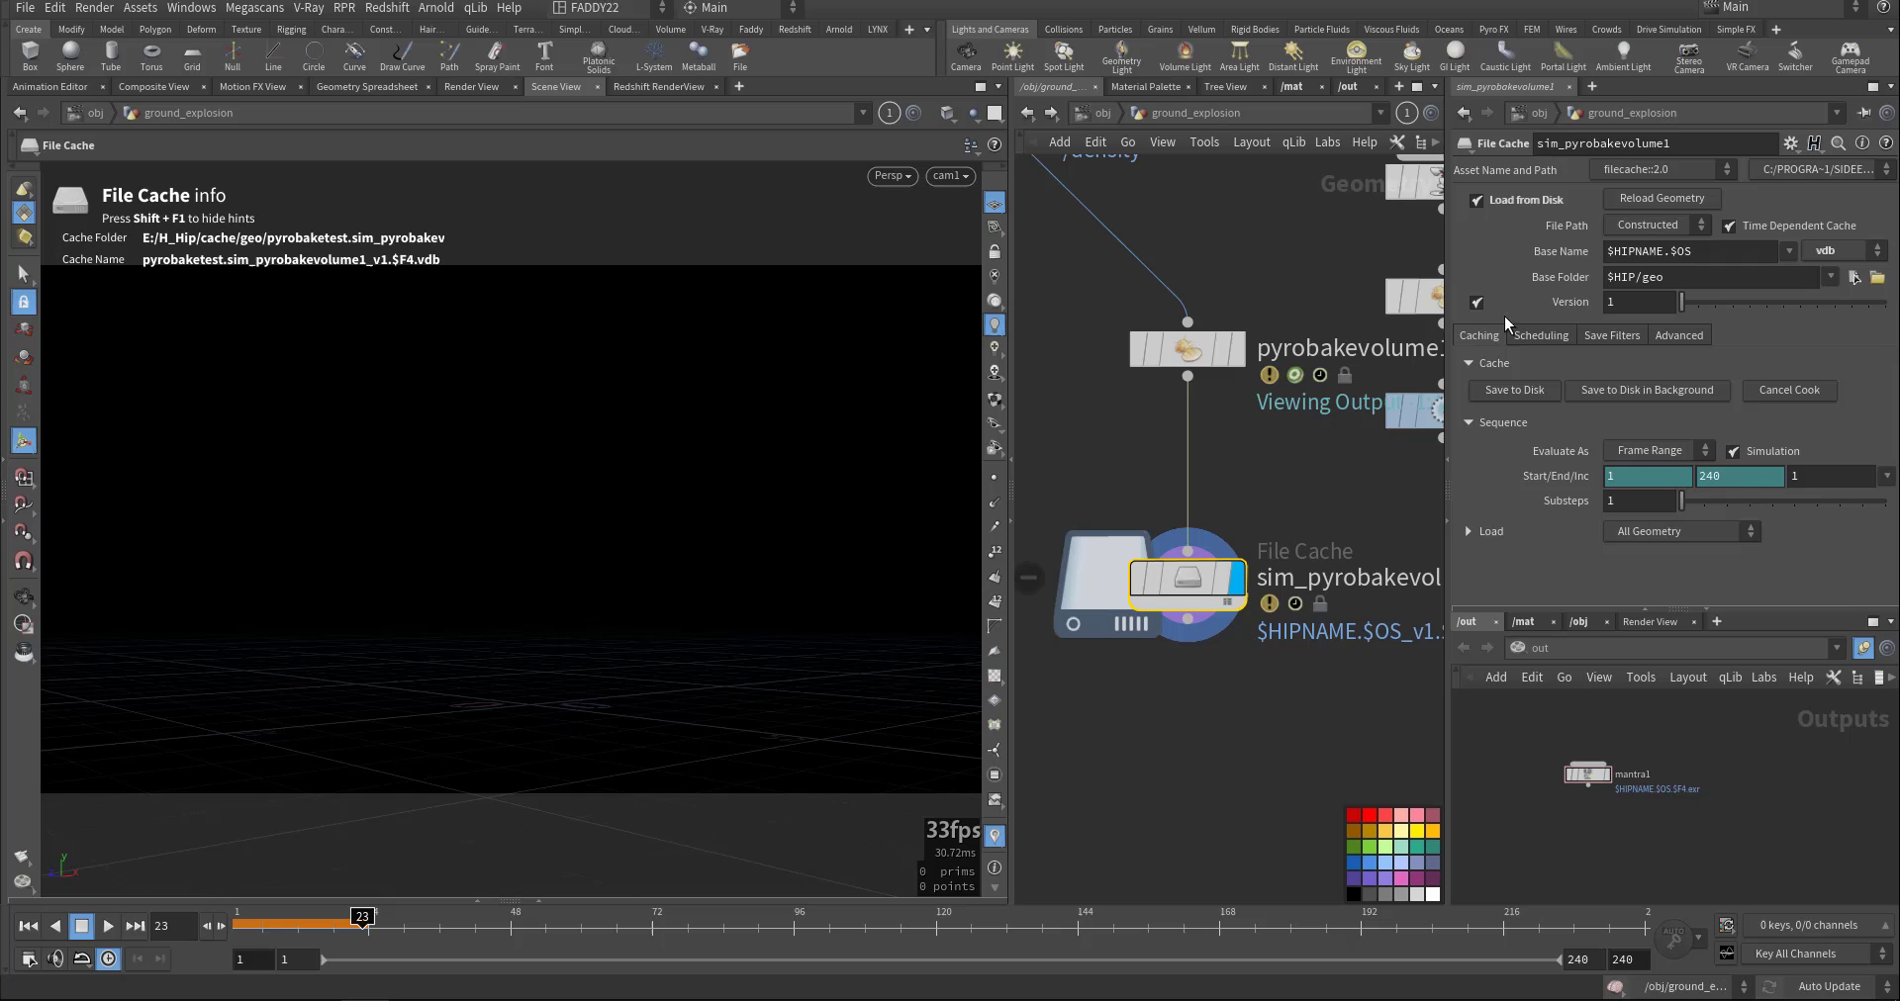
click(1677, 451)
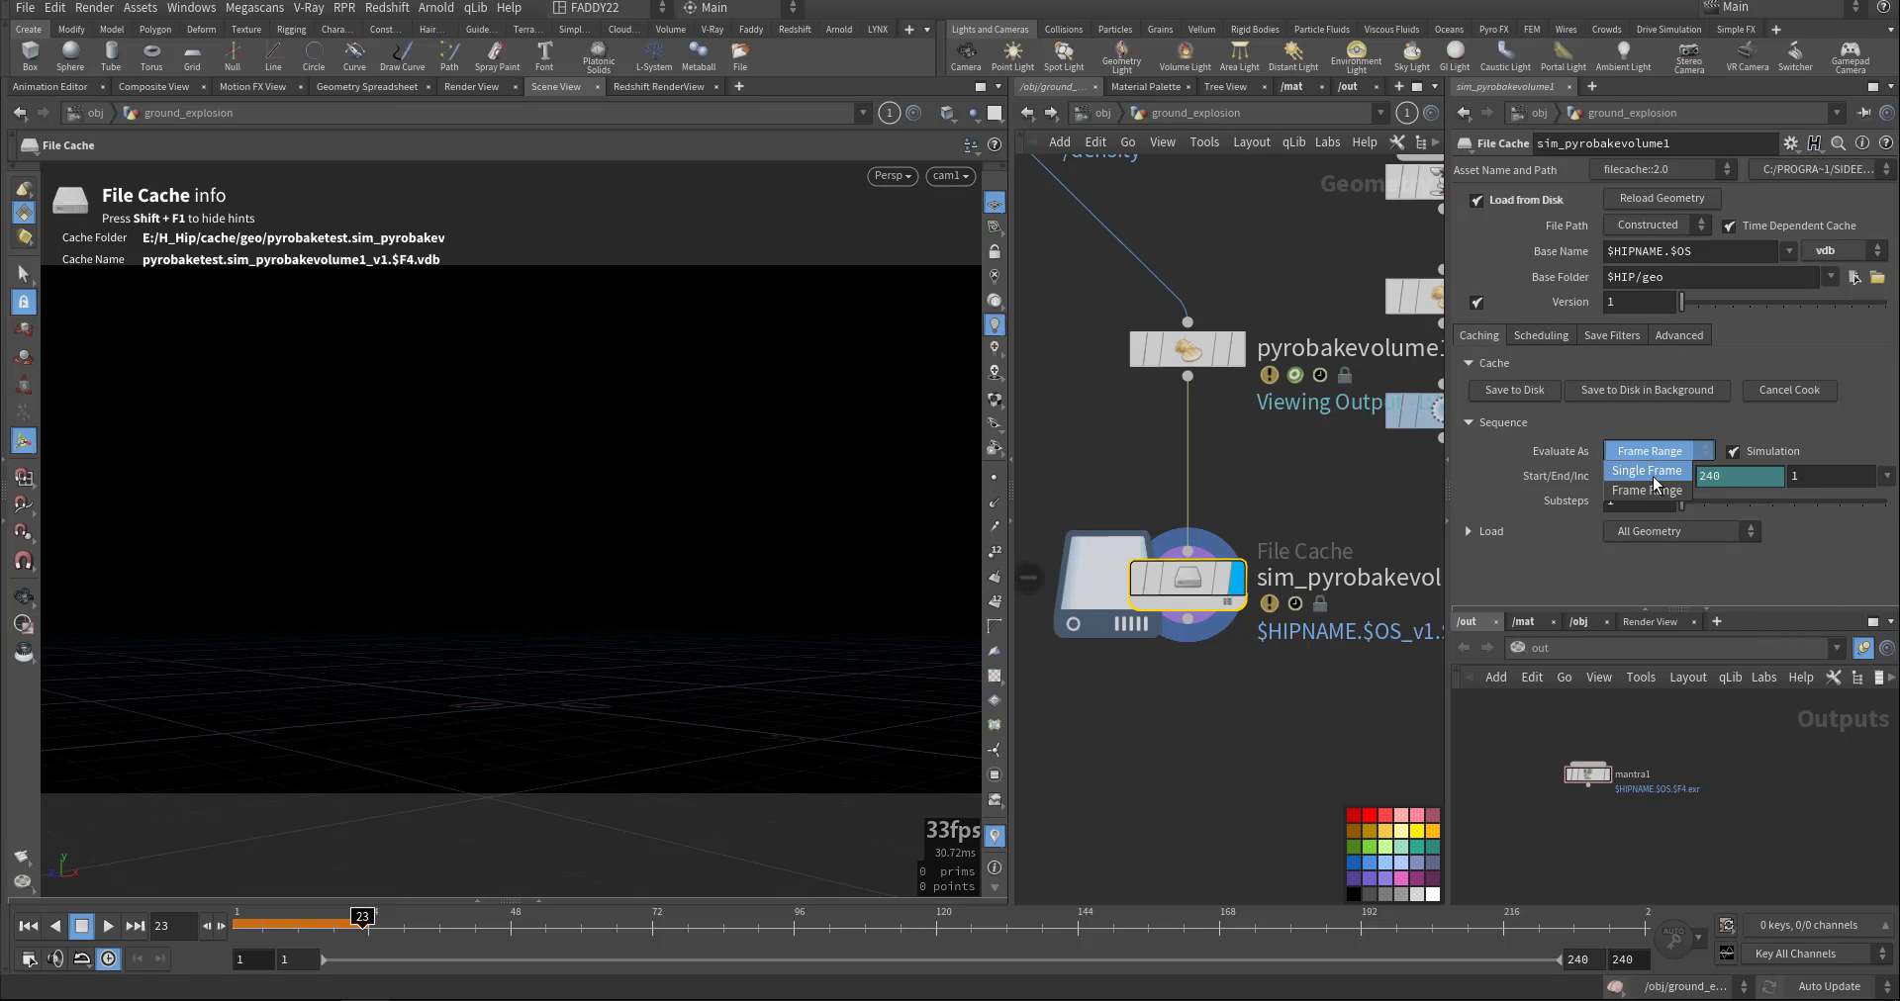
click(1667, 454)
click(1504, 392)
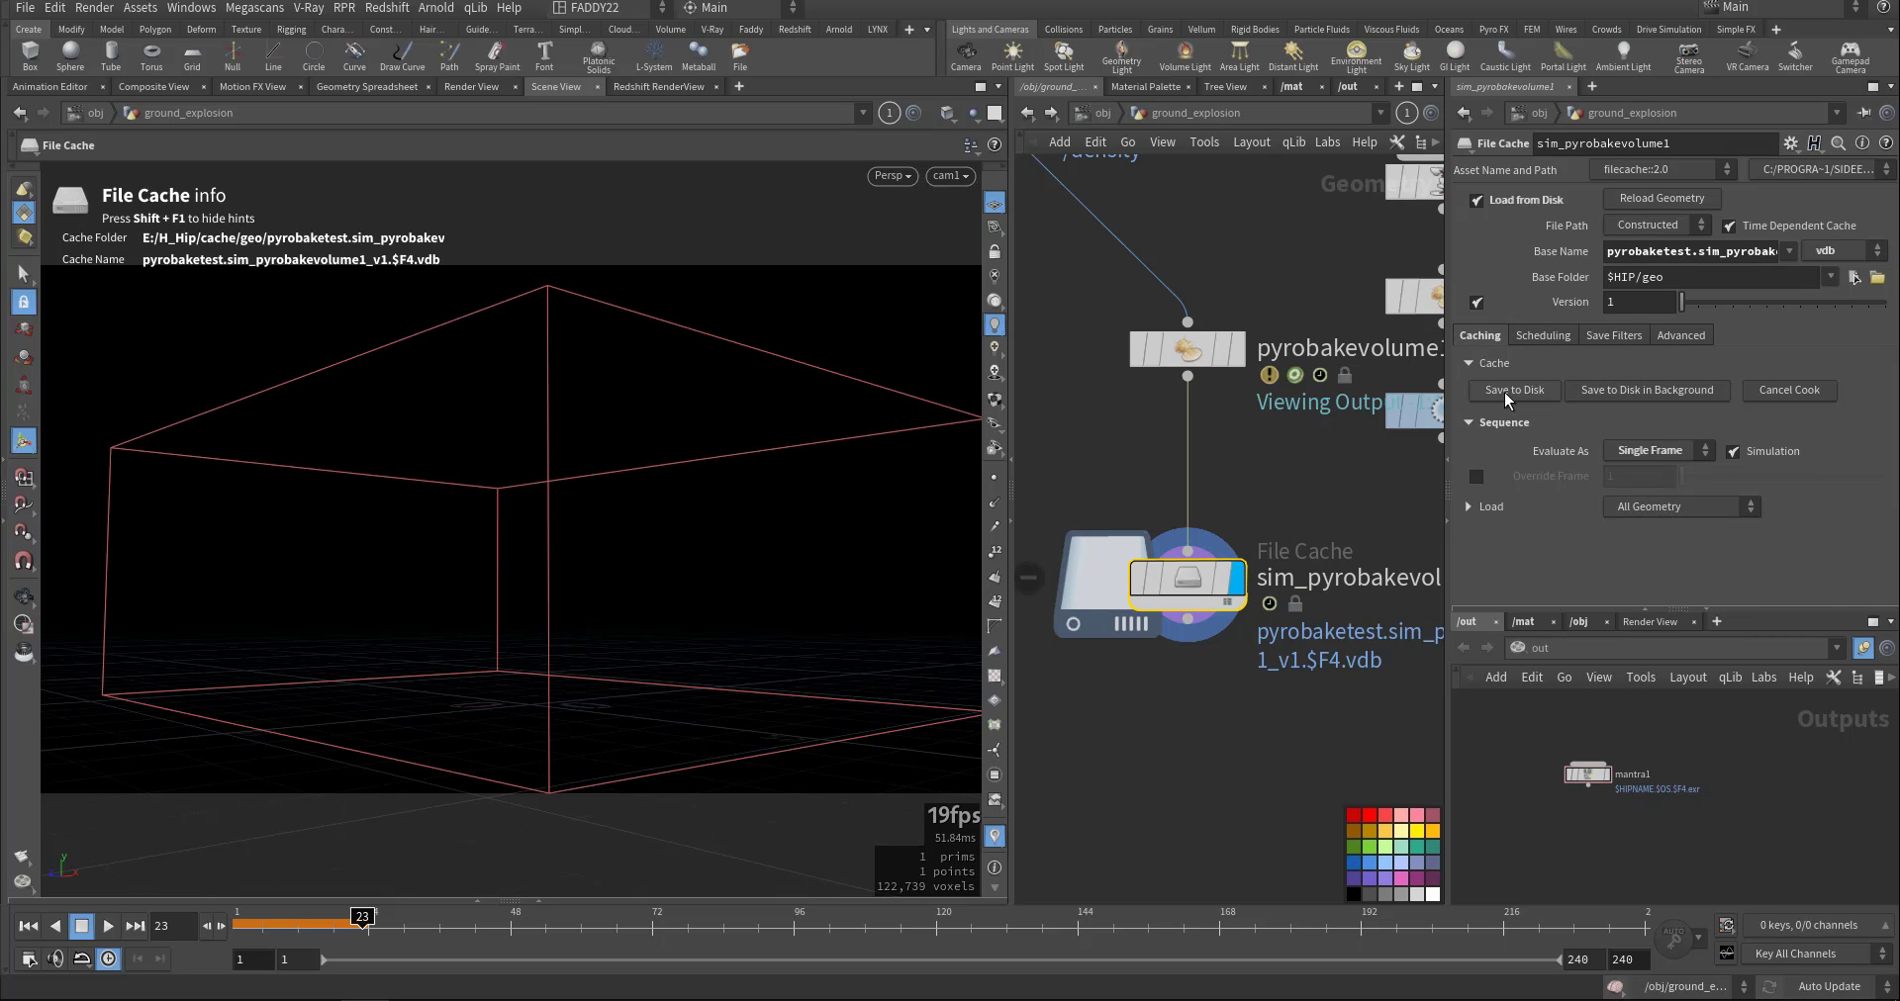
middle_drag(1138, 724, 1191, 645)
key(Tab)
Add a File node, file1, below the cache and copy the cache folder path.
text(file)
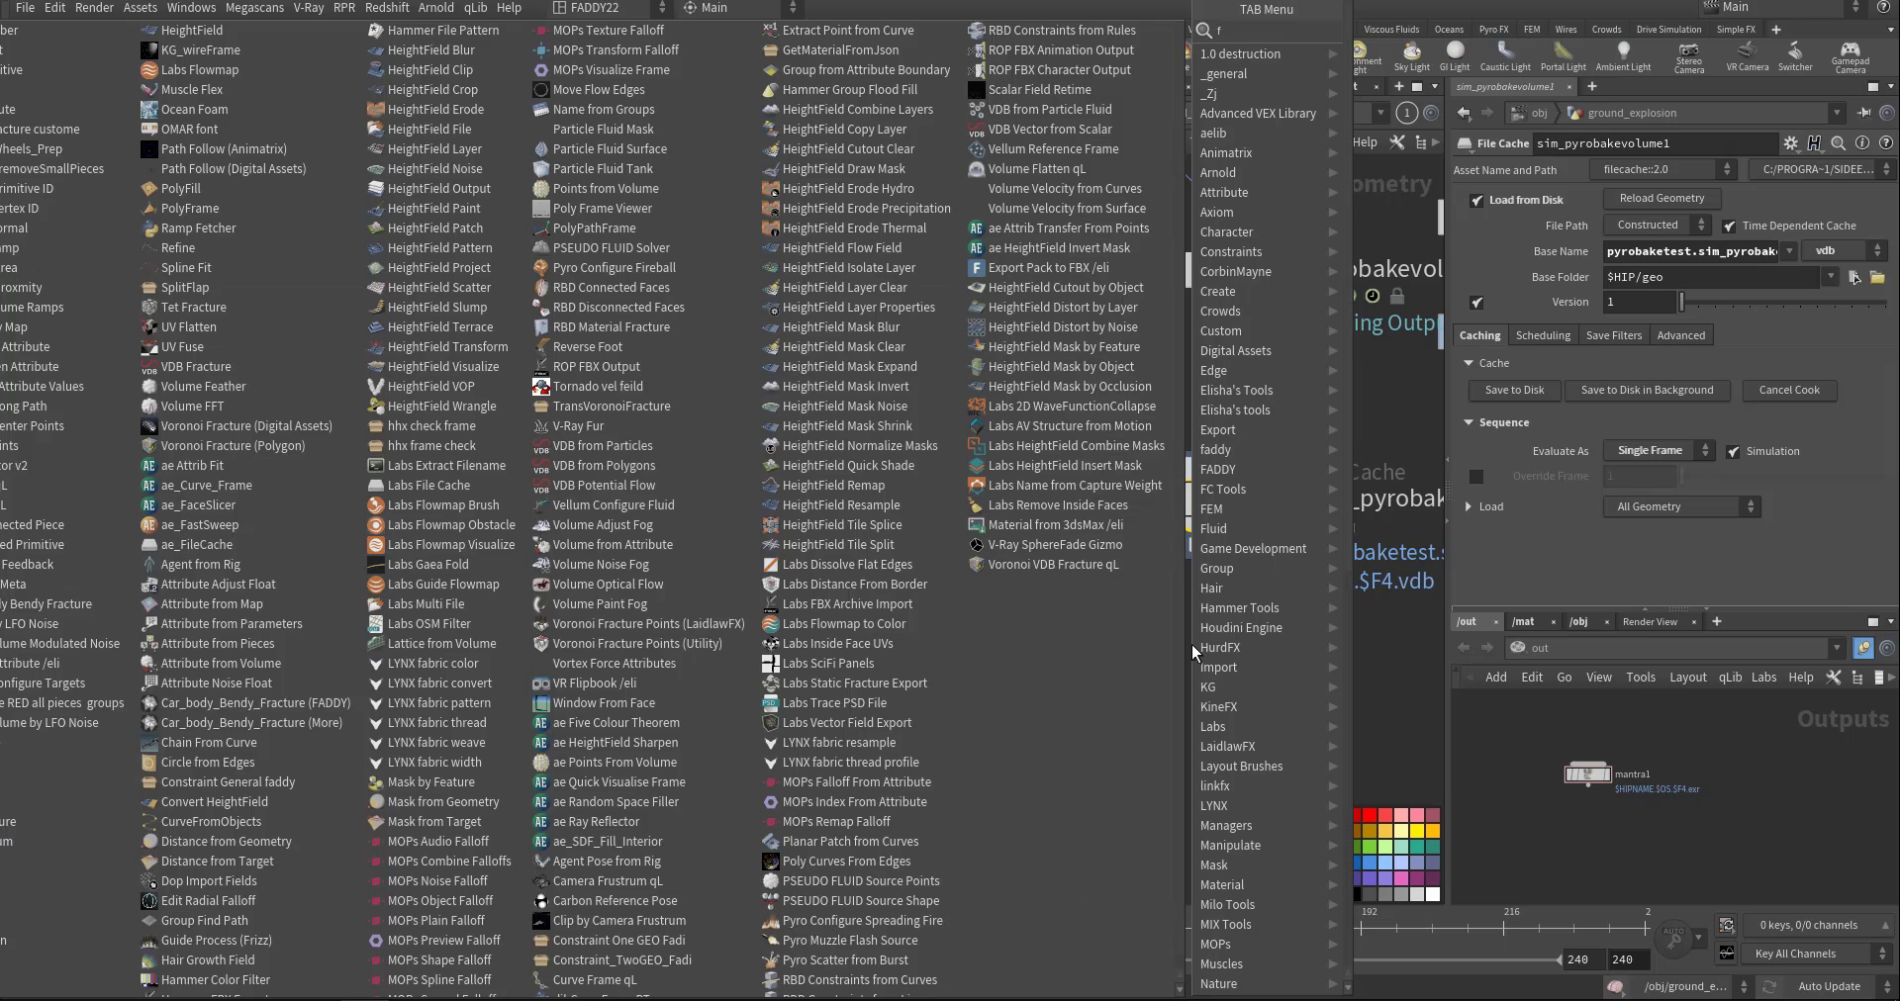
click(1422, 32)
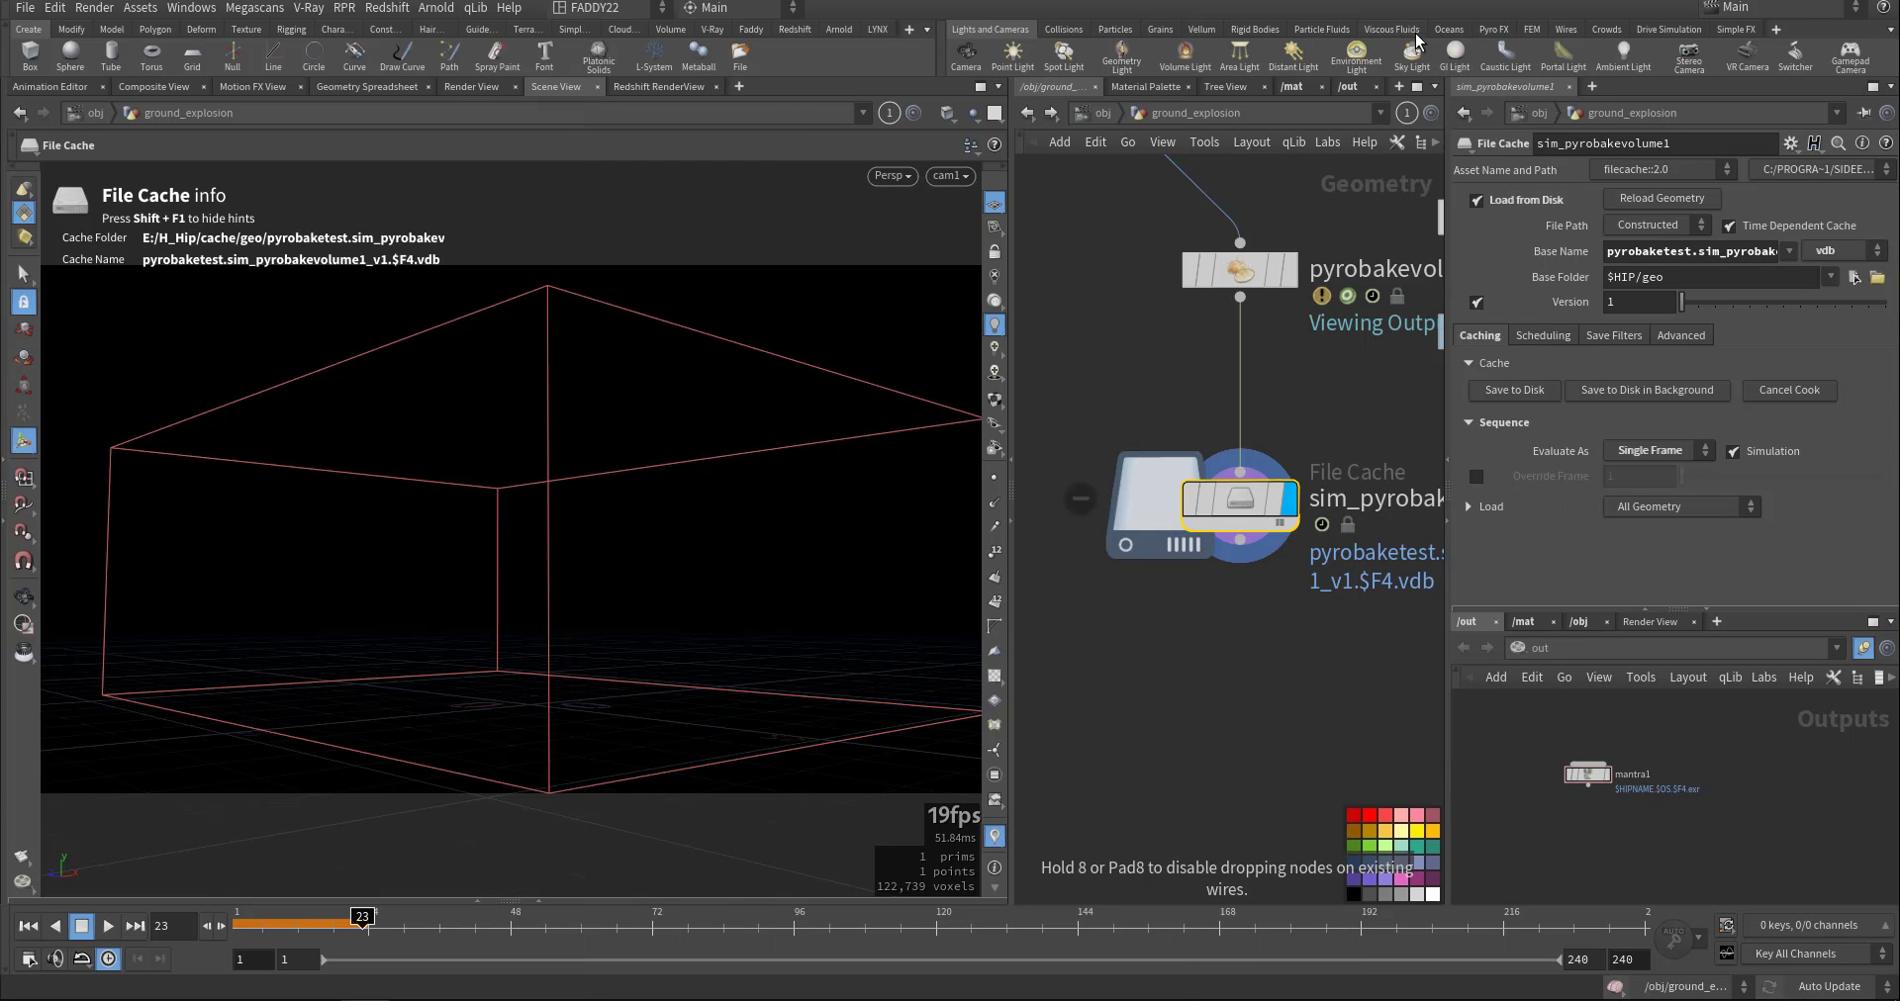
click(1180, 692)
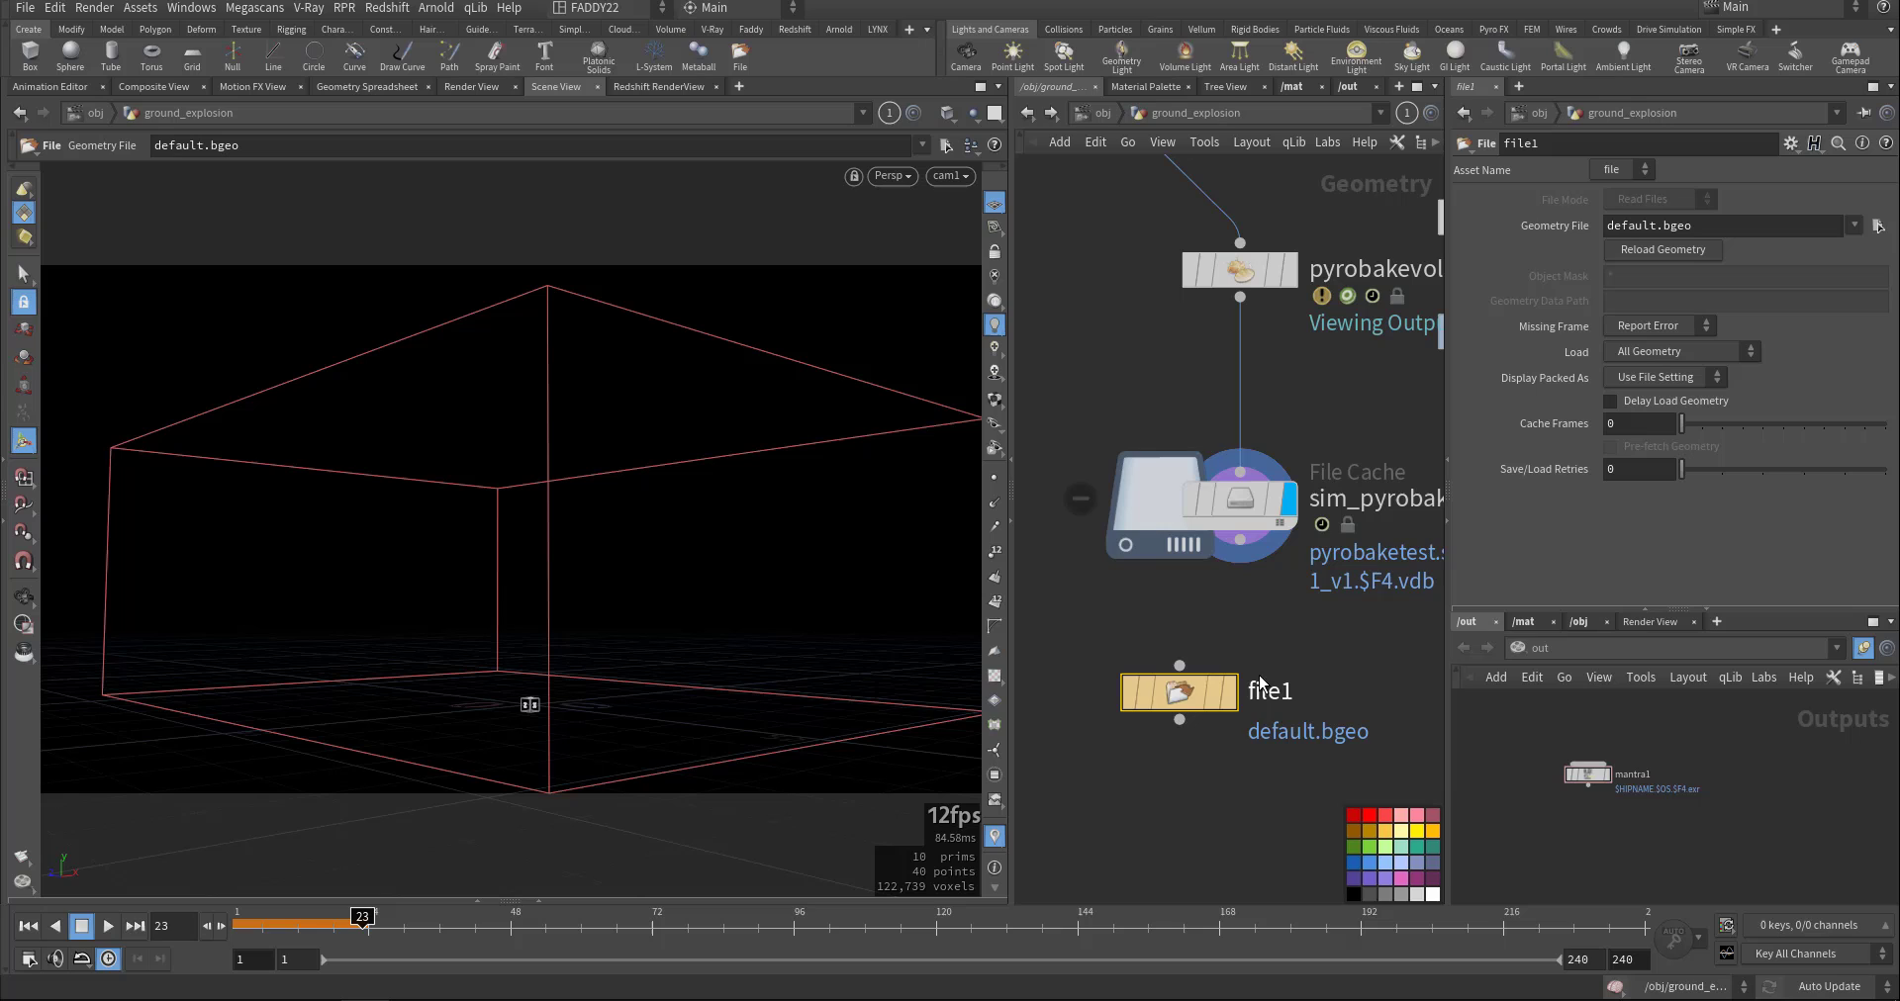
mouse_move(1225, 697)
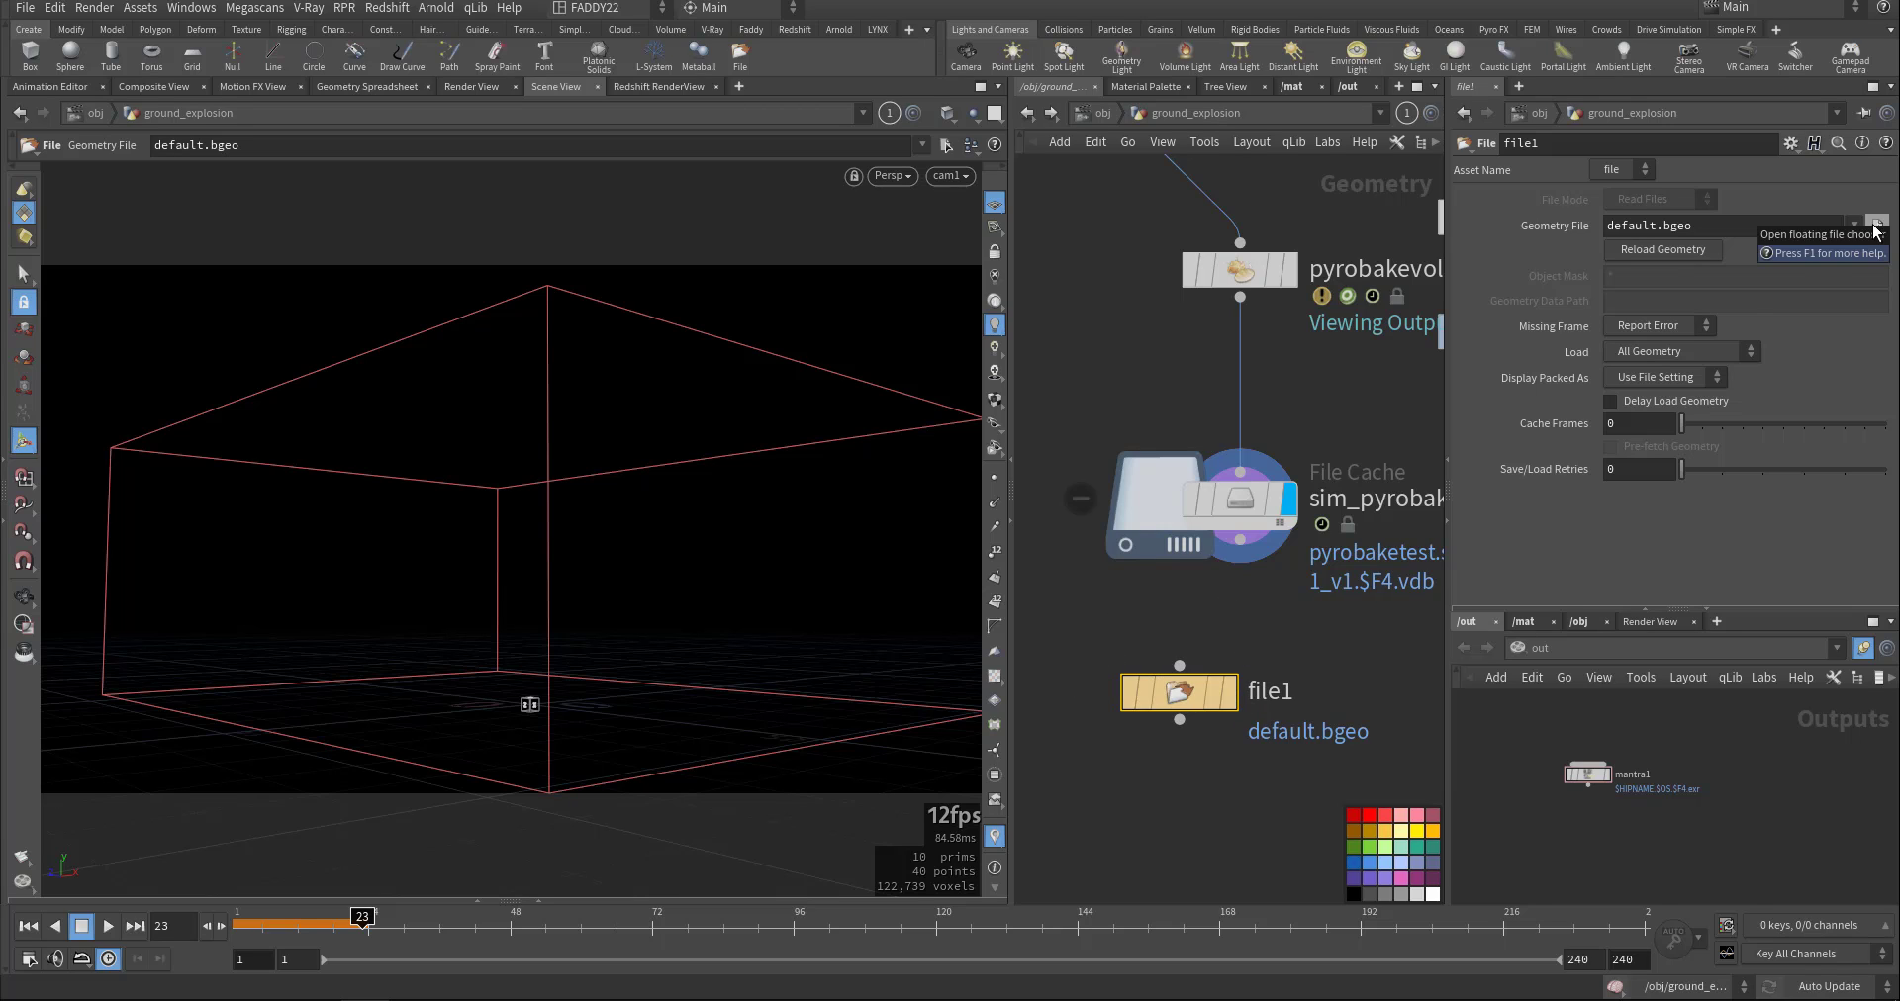
click(1210, 517)
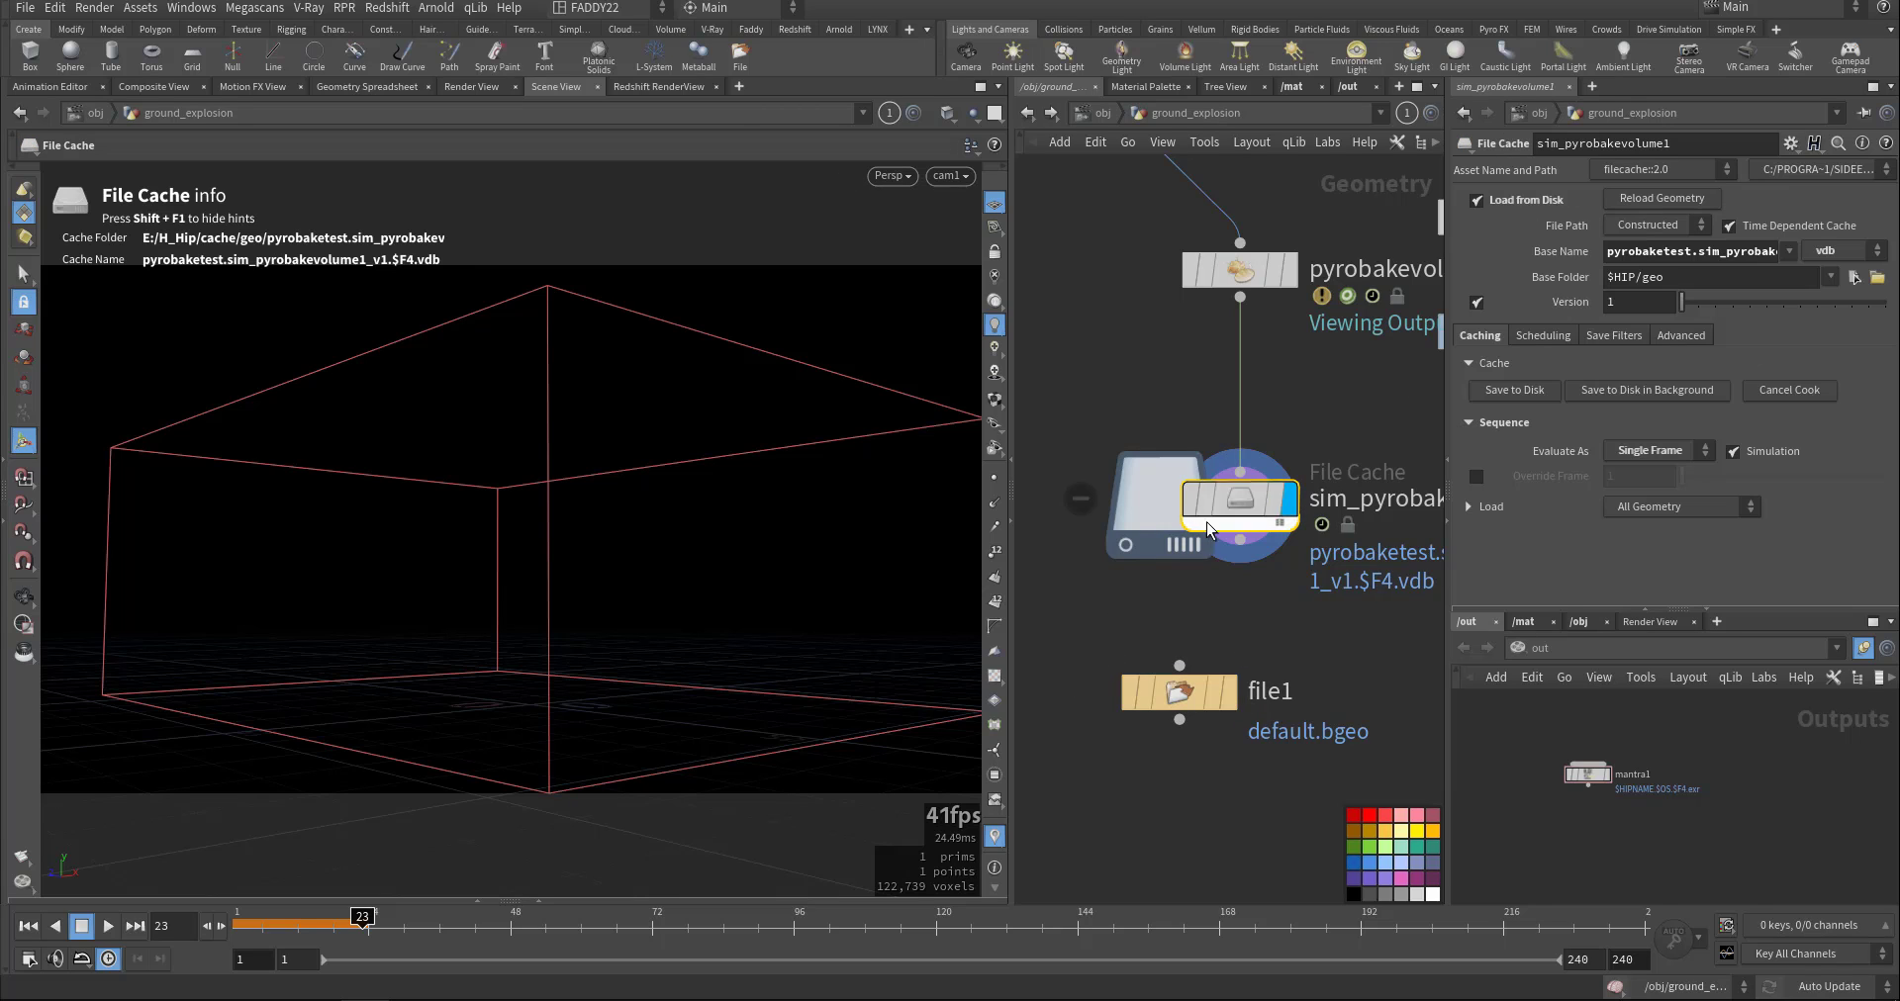
click(1538, 277)
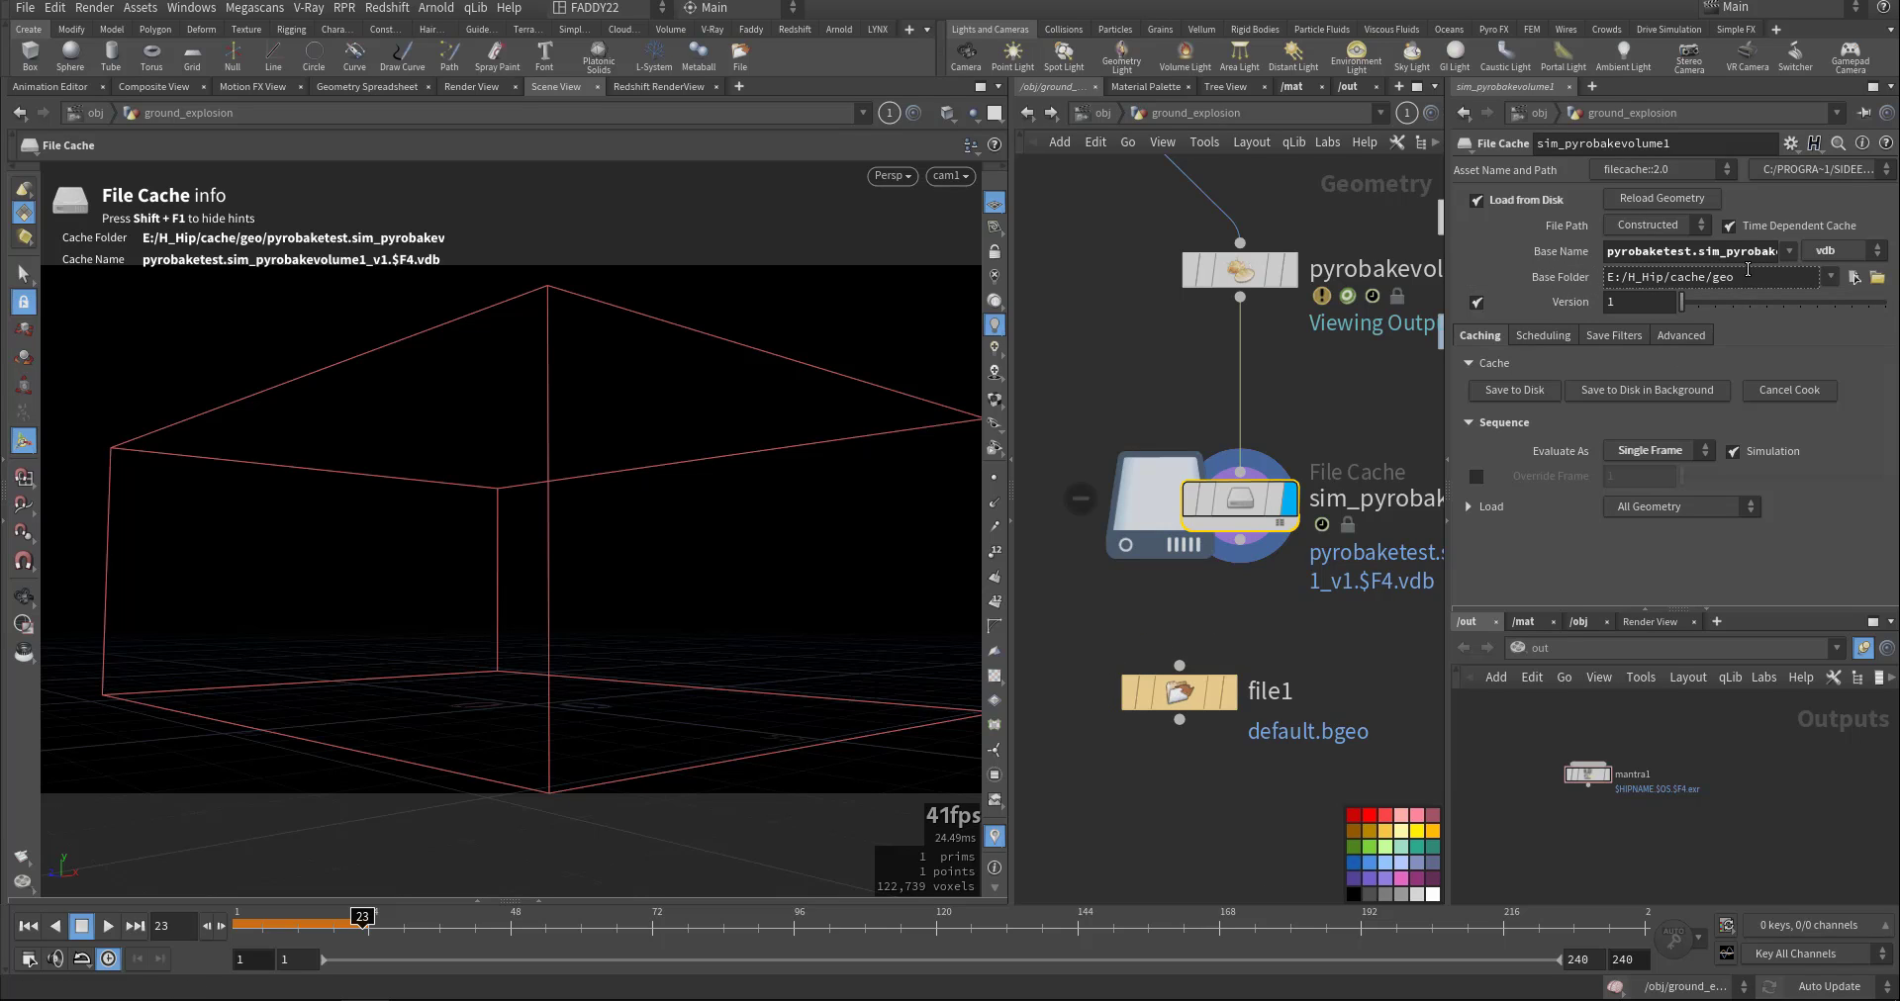
drag(1747, 277, 1587, 289)
key(ctrl+c)
click(1178, 692)
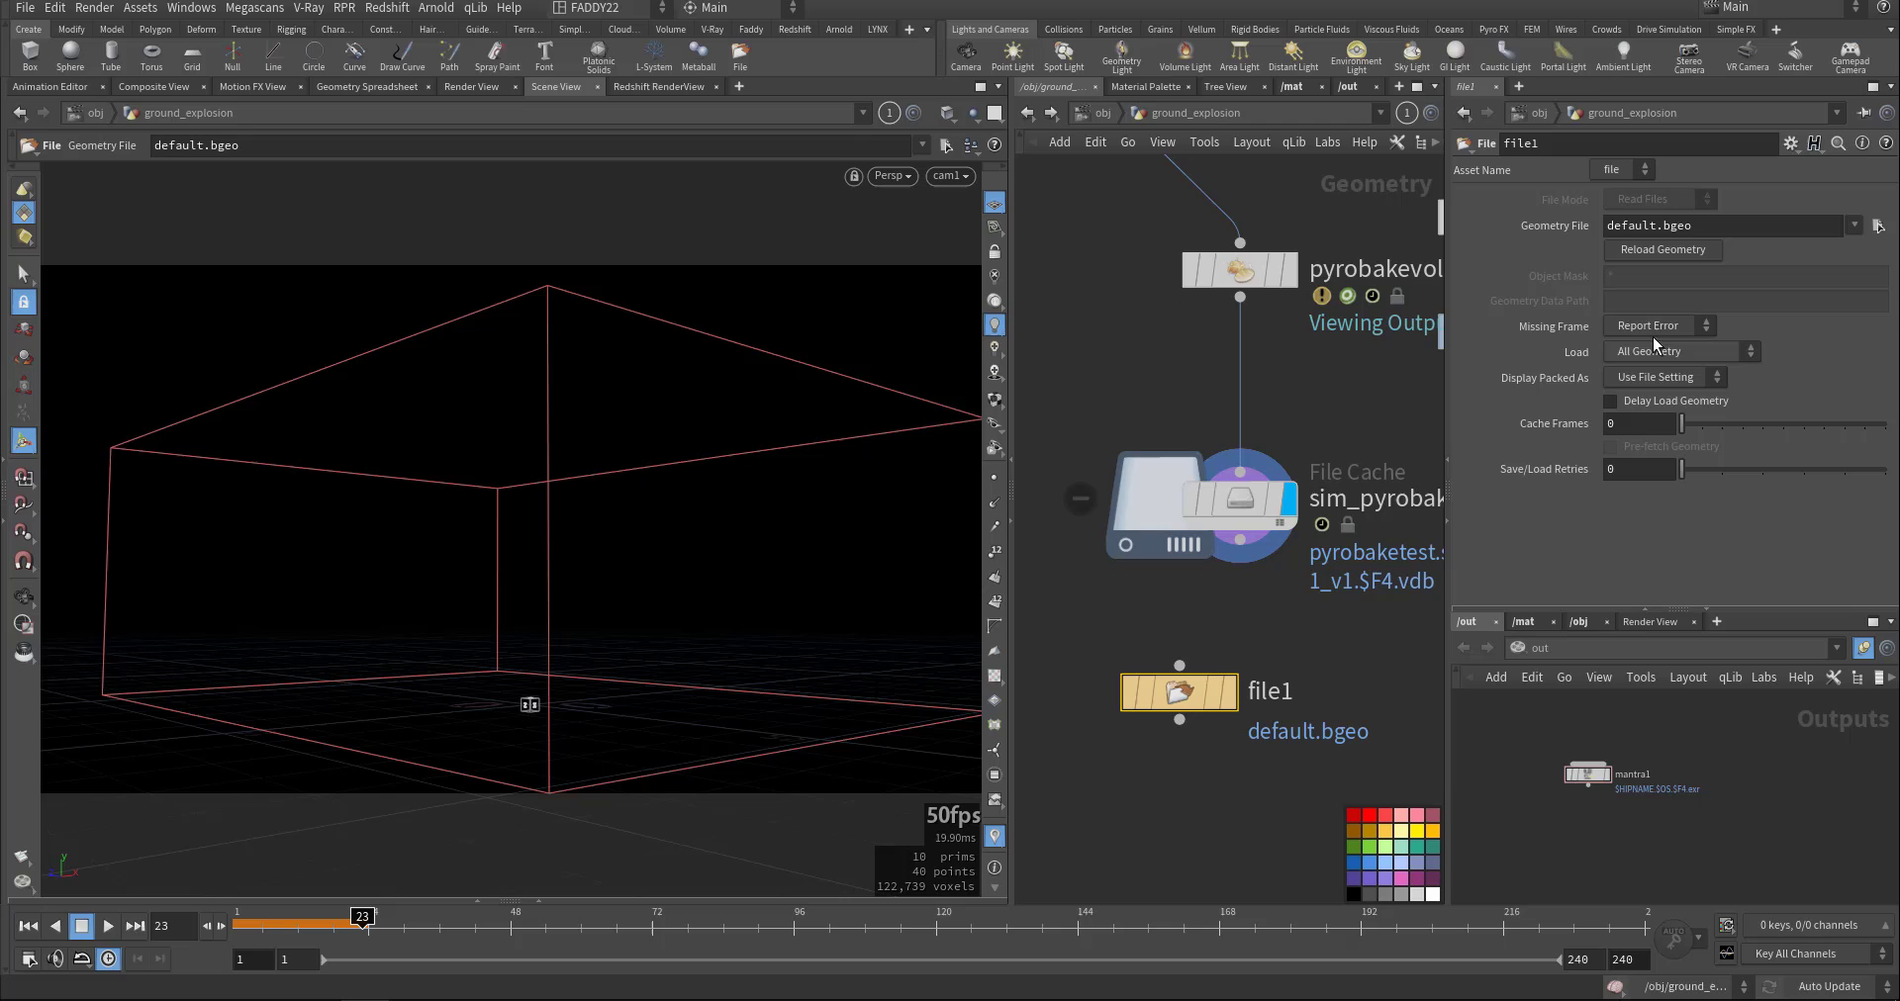
Load the pyrobaketest.sim_pyrobakevolume1 v1 VDB sequence from E:/H_Hip/cache/geo into file1.
click(1877, 227)
click(1455, 23)
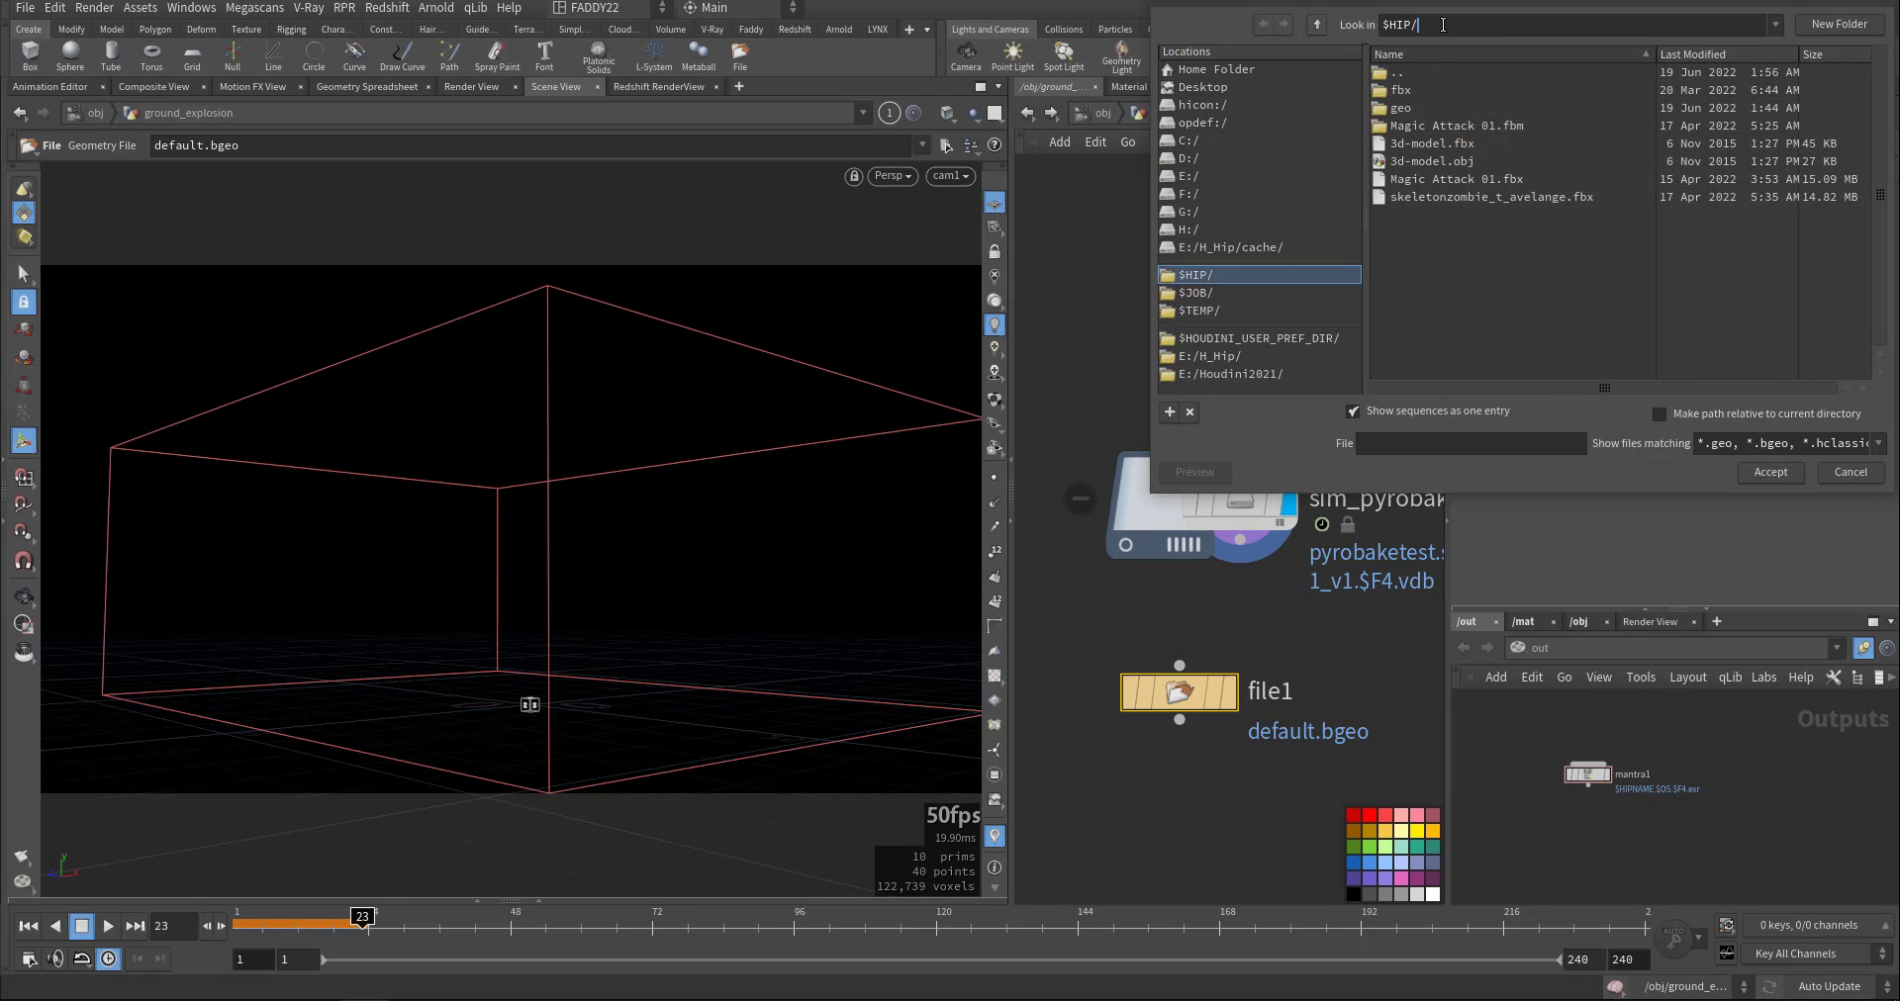
key(ctrl+v)
key(Return)
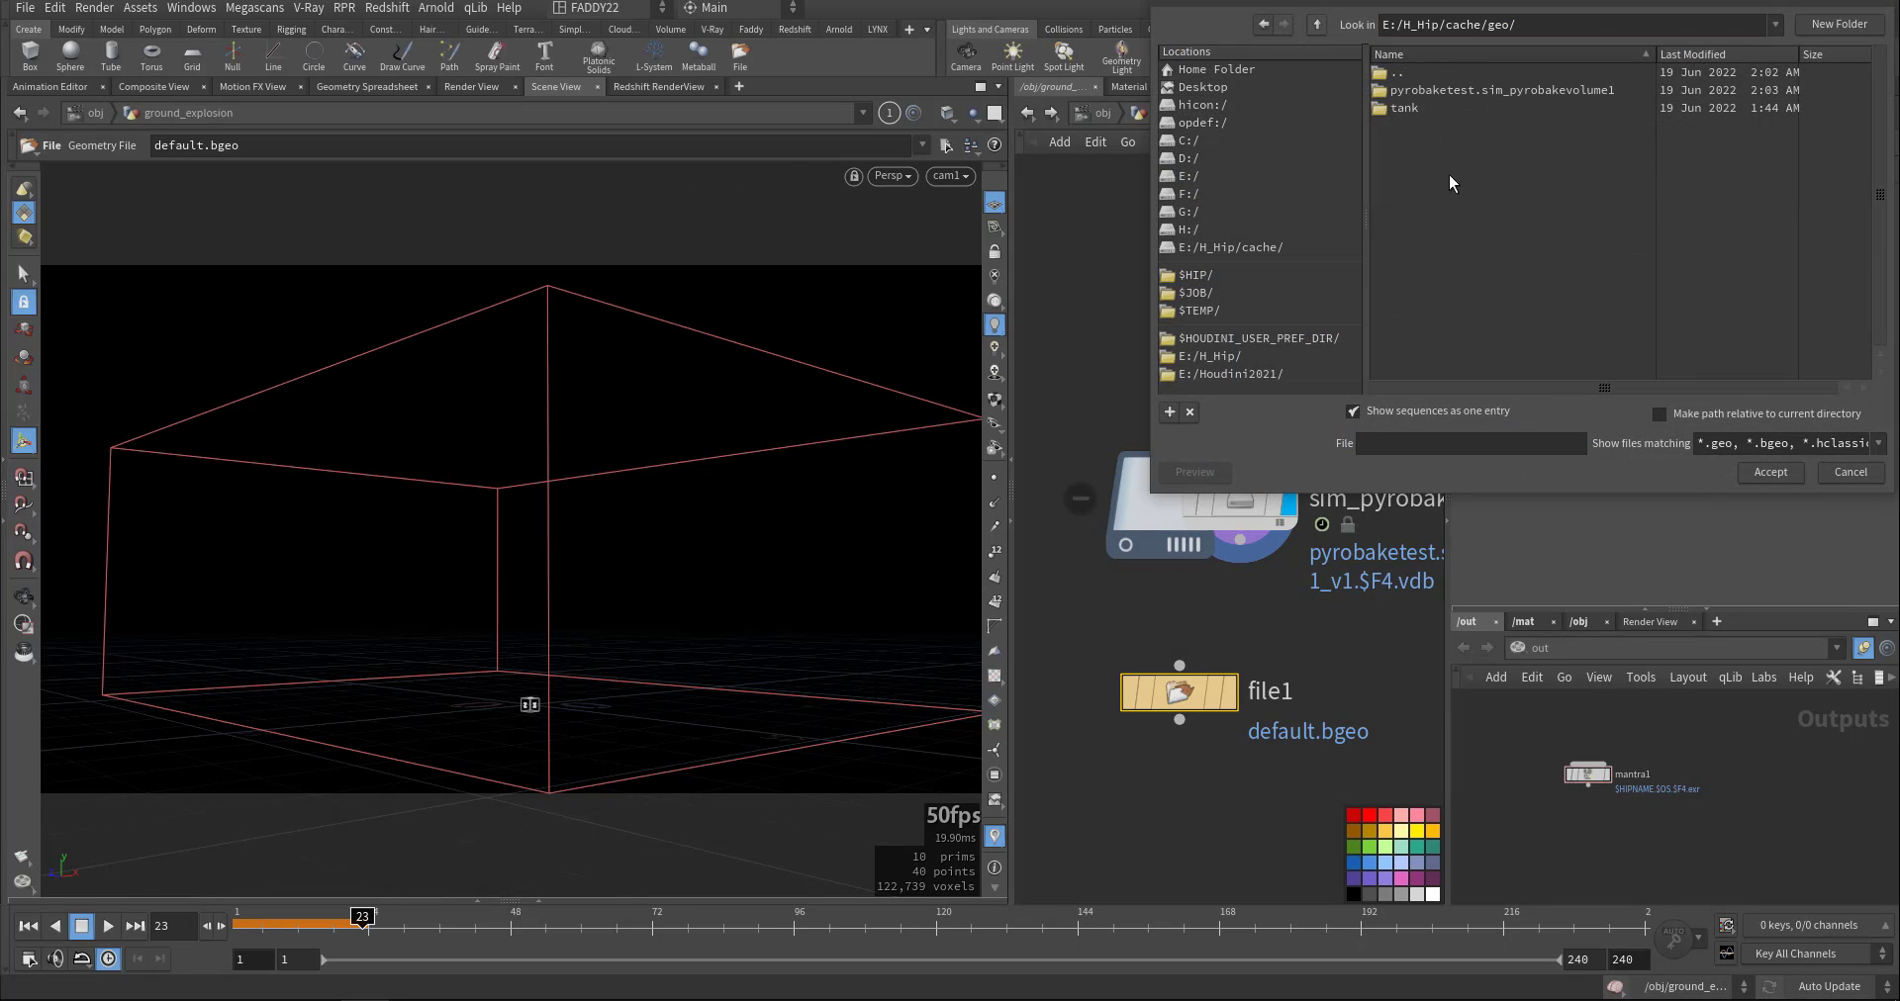
click(1878, 443)
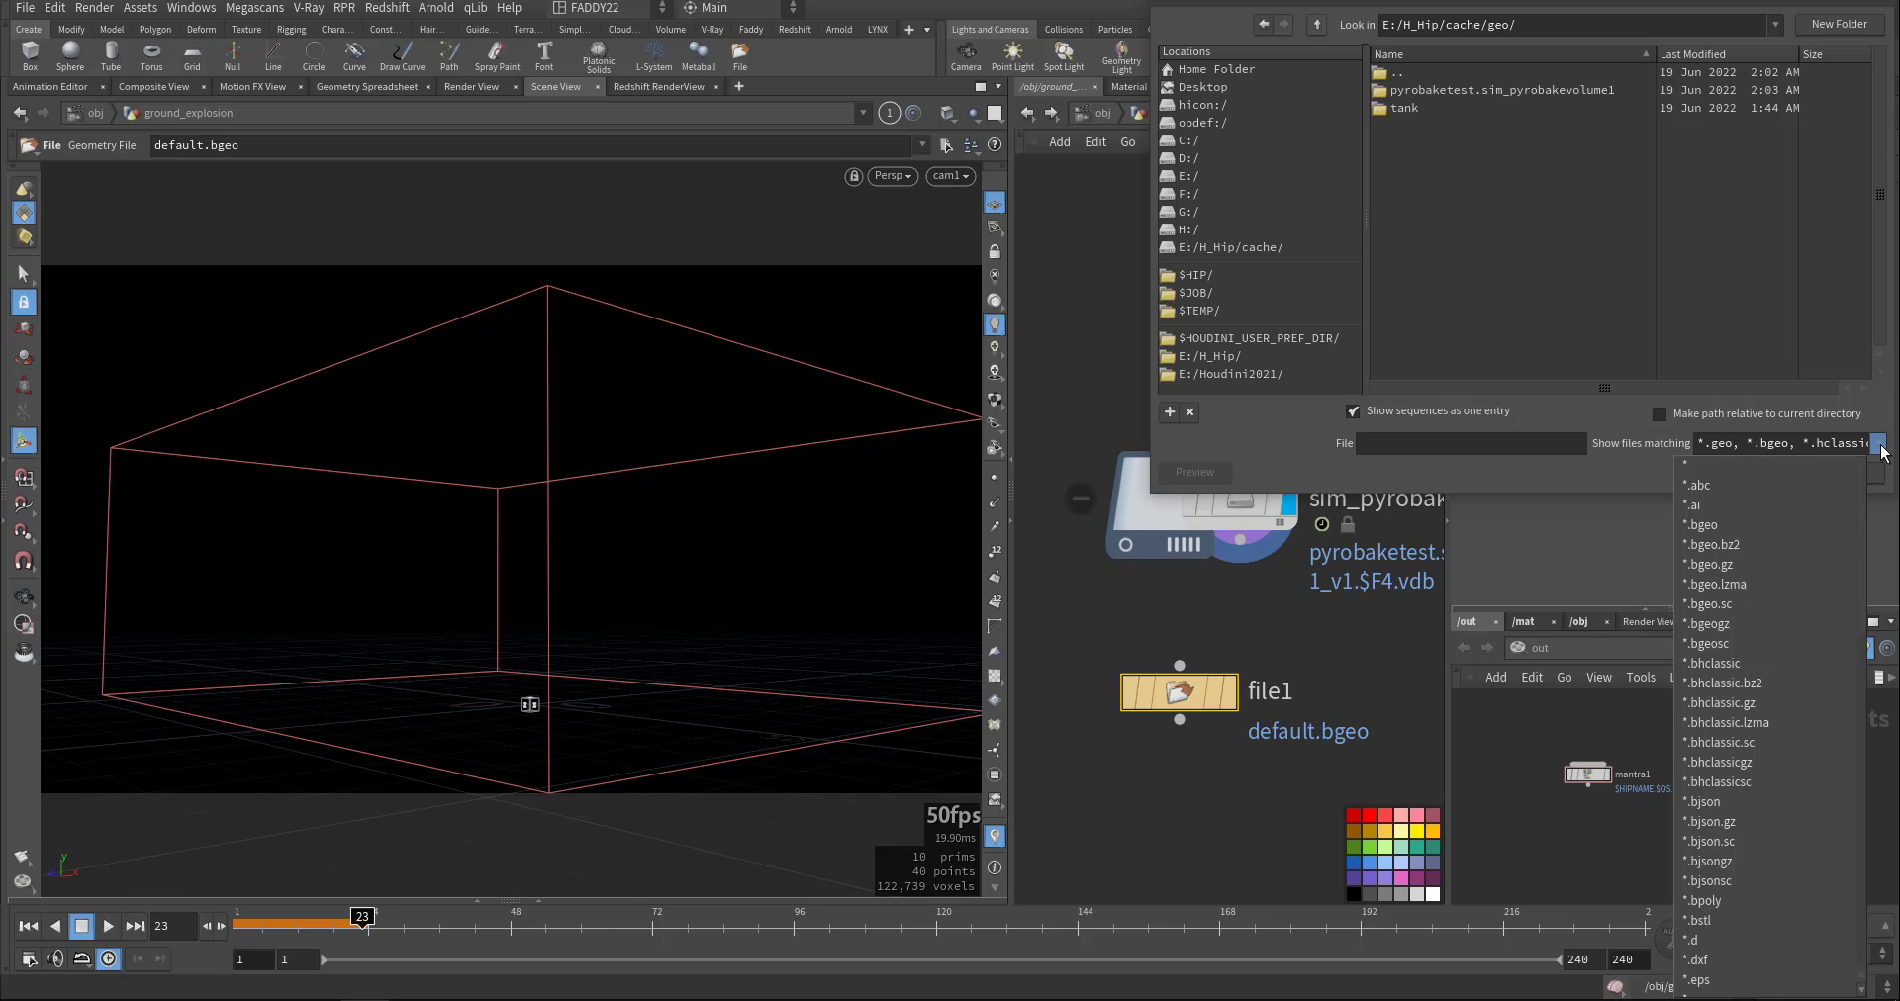
click(1821, 463)
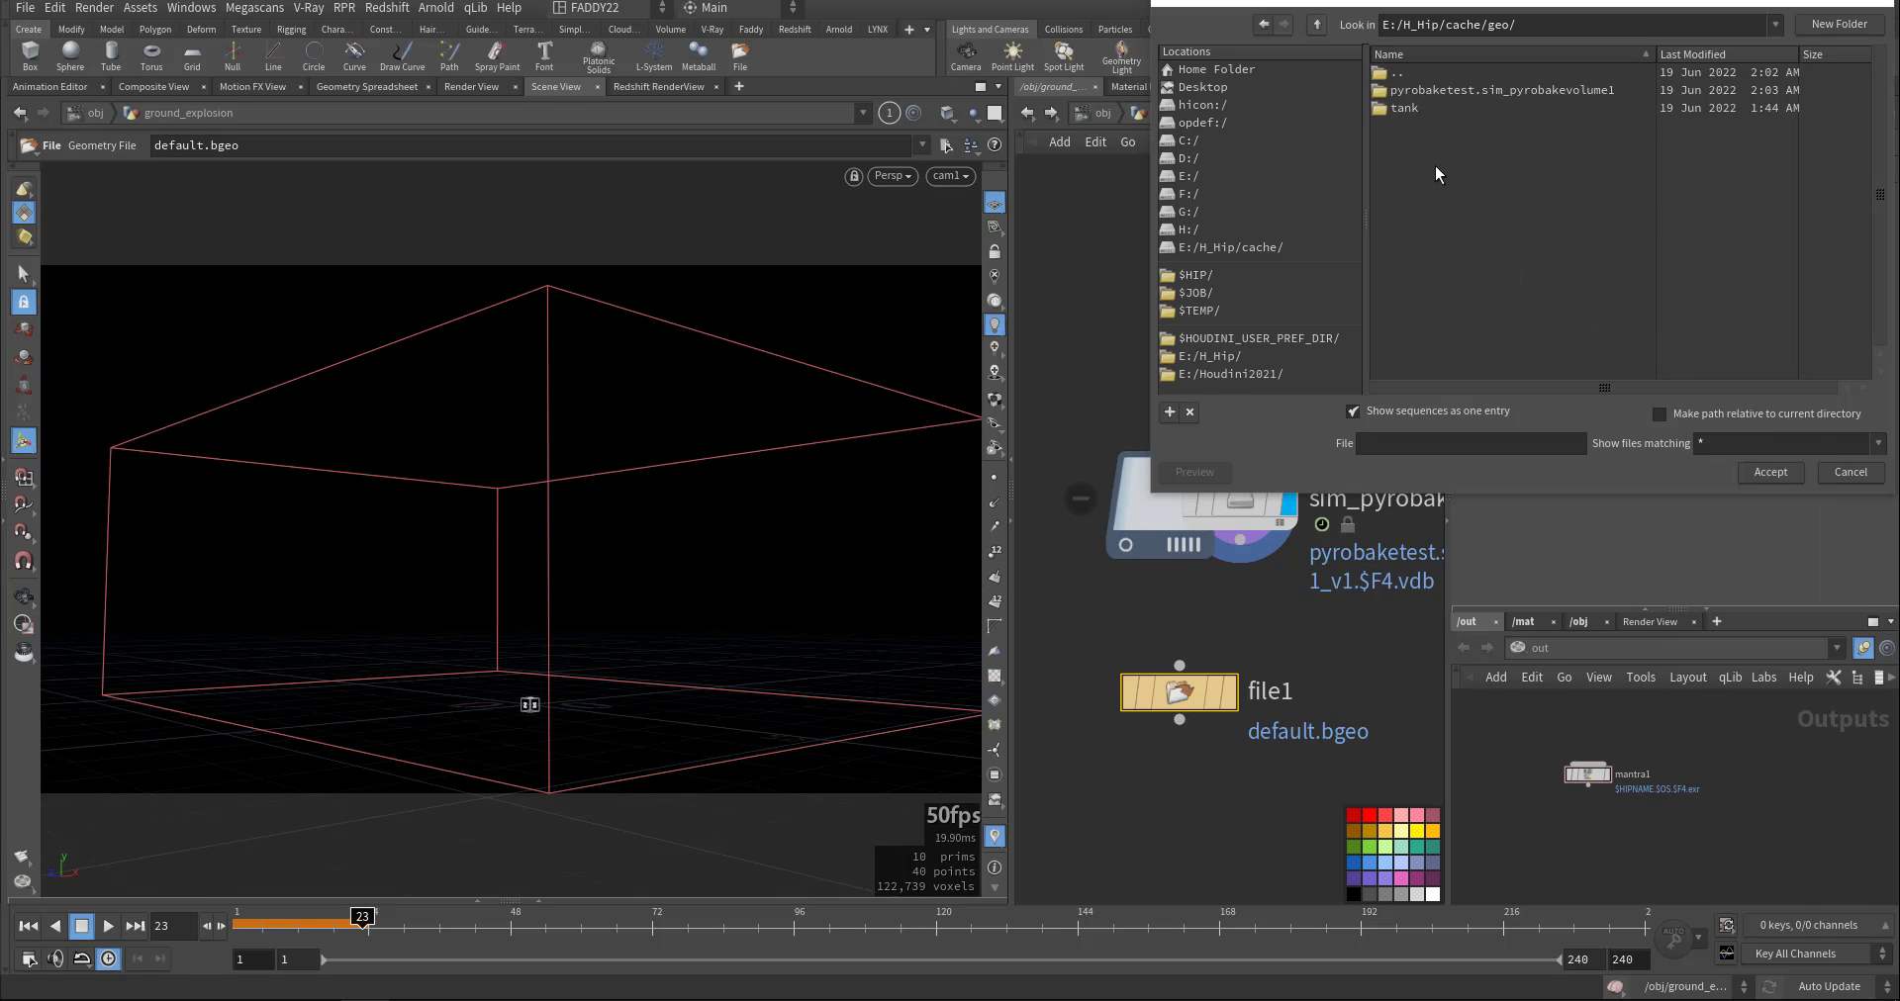
double_click(1439, 90)
double_click(1410, 90)
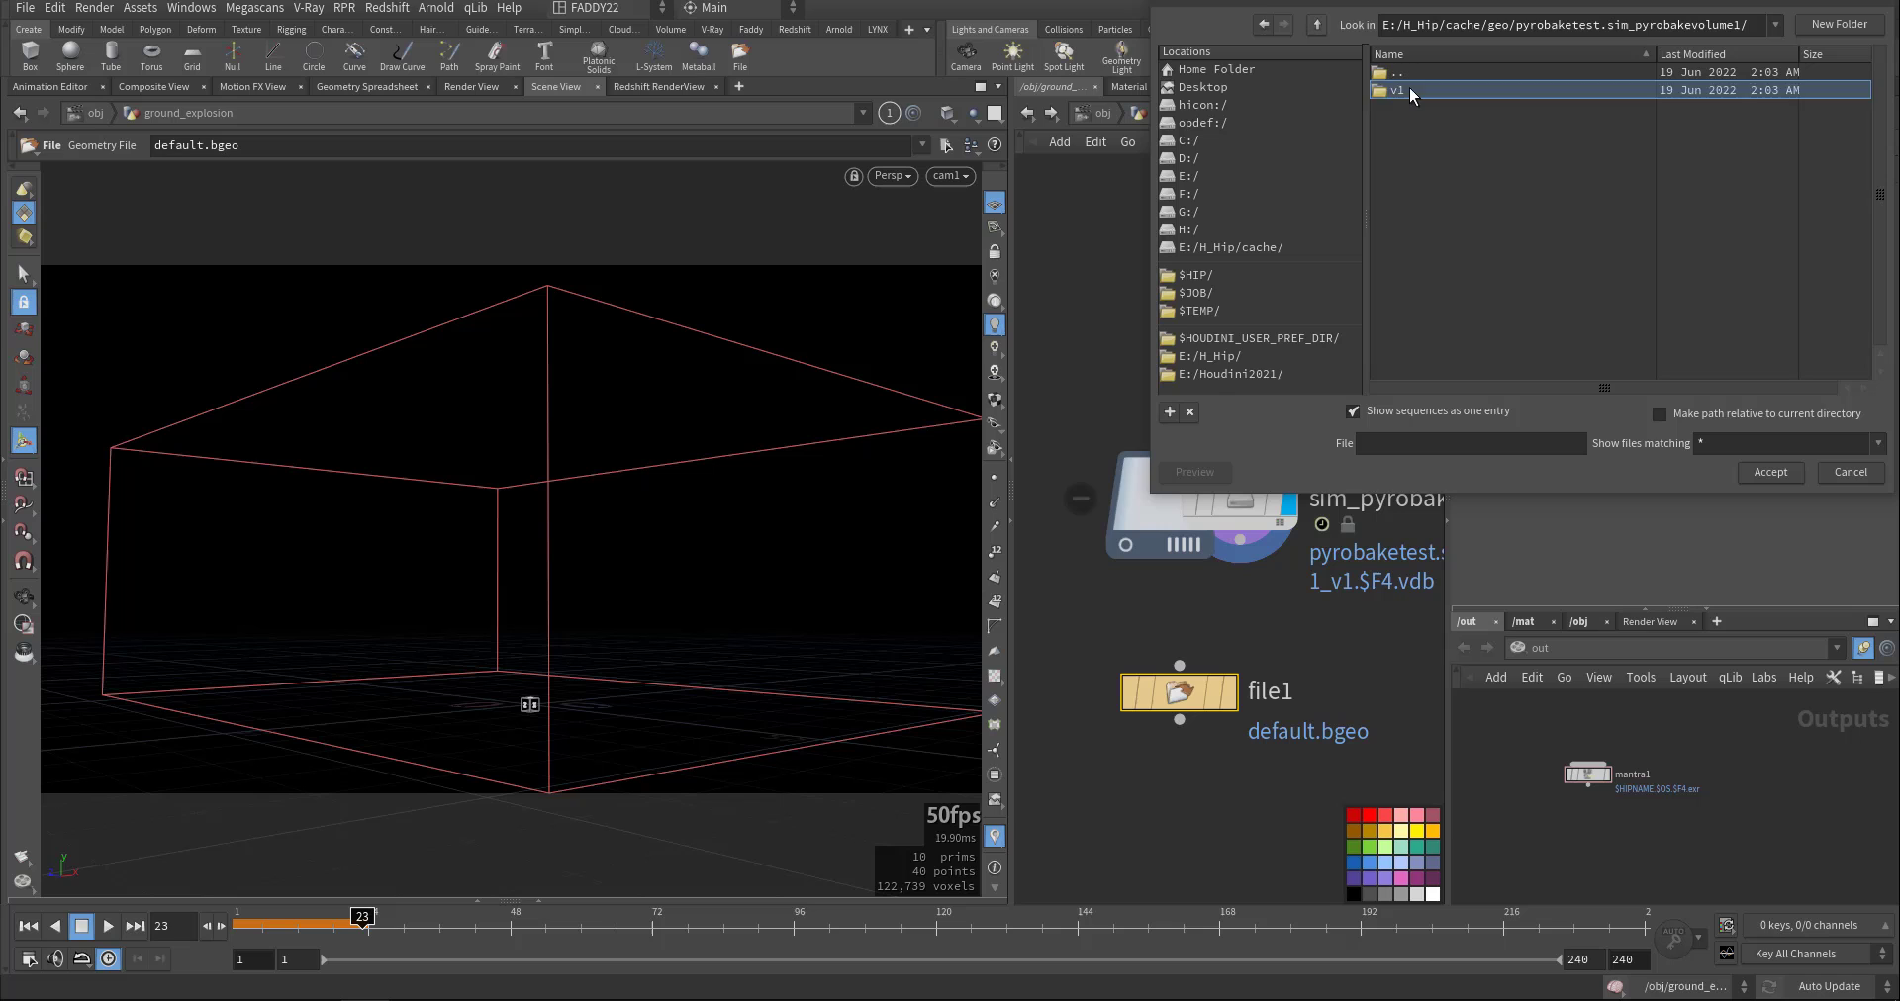
double_click(1422, 90)
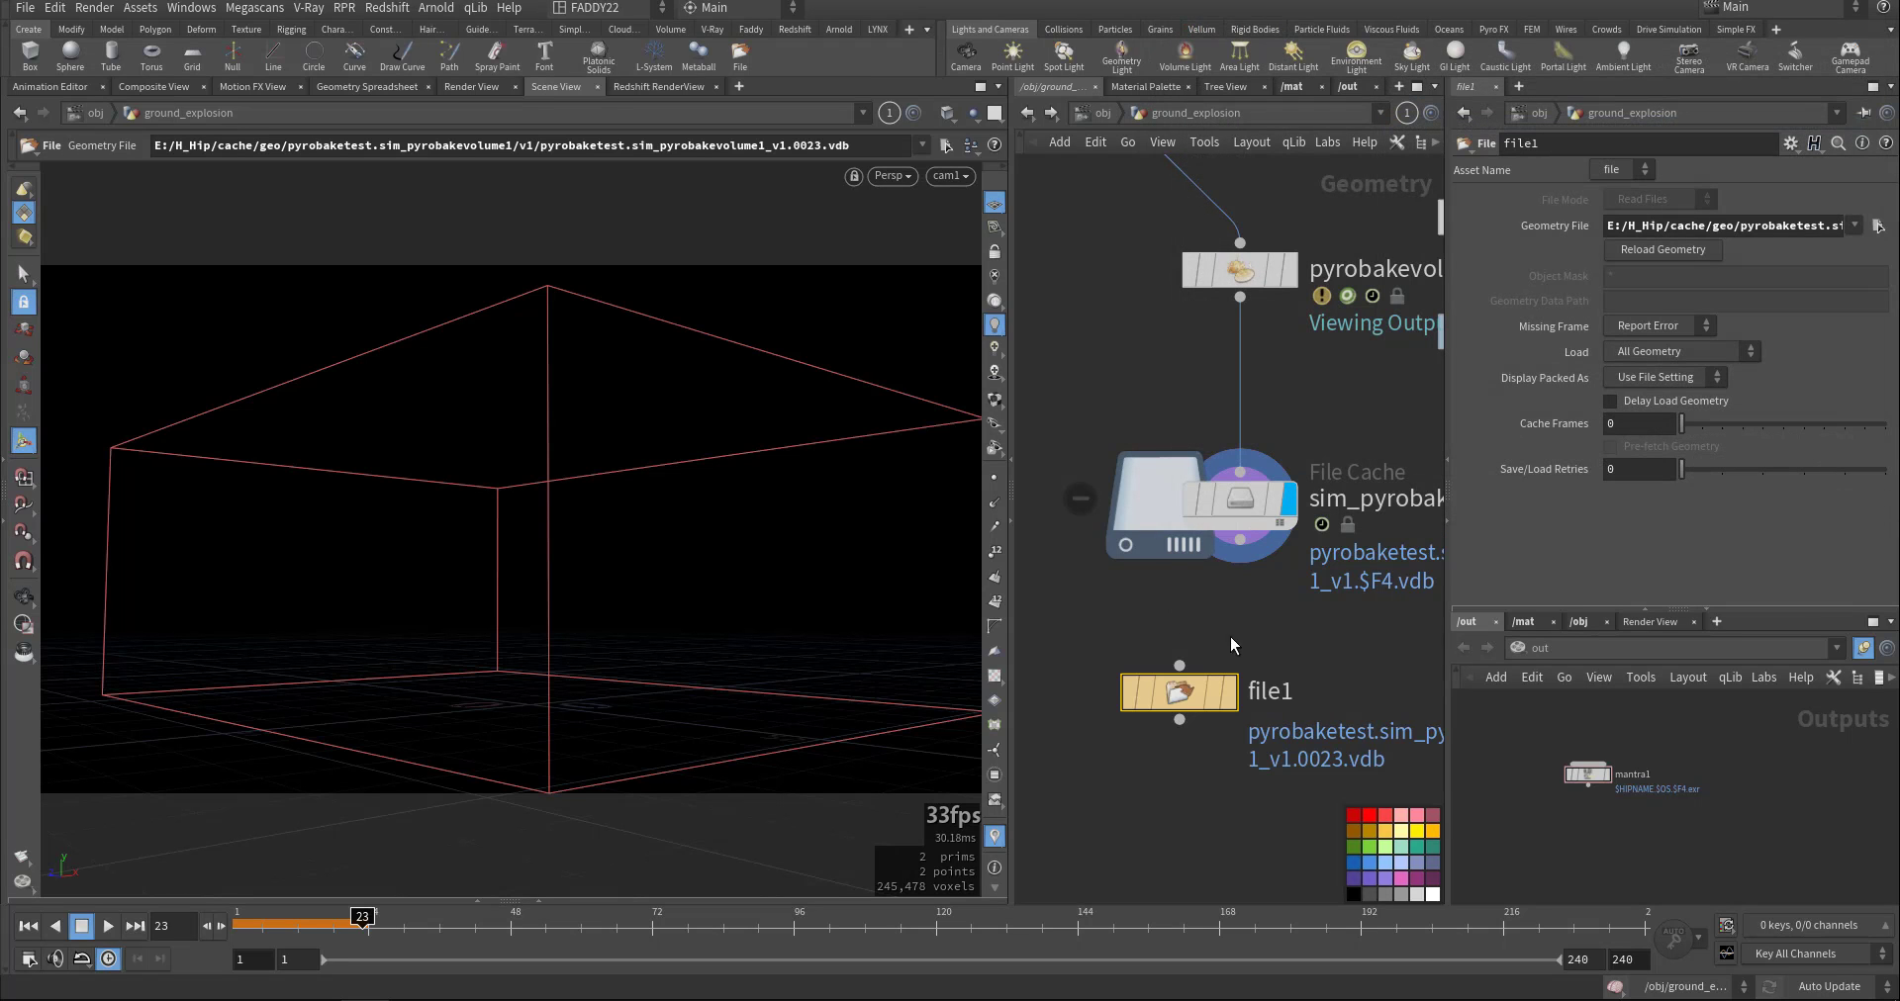
Display file1, check its geometry info, and start a new mantra1 render in Render View.
click(1234, 692)
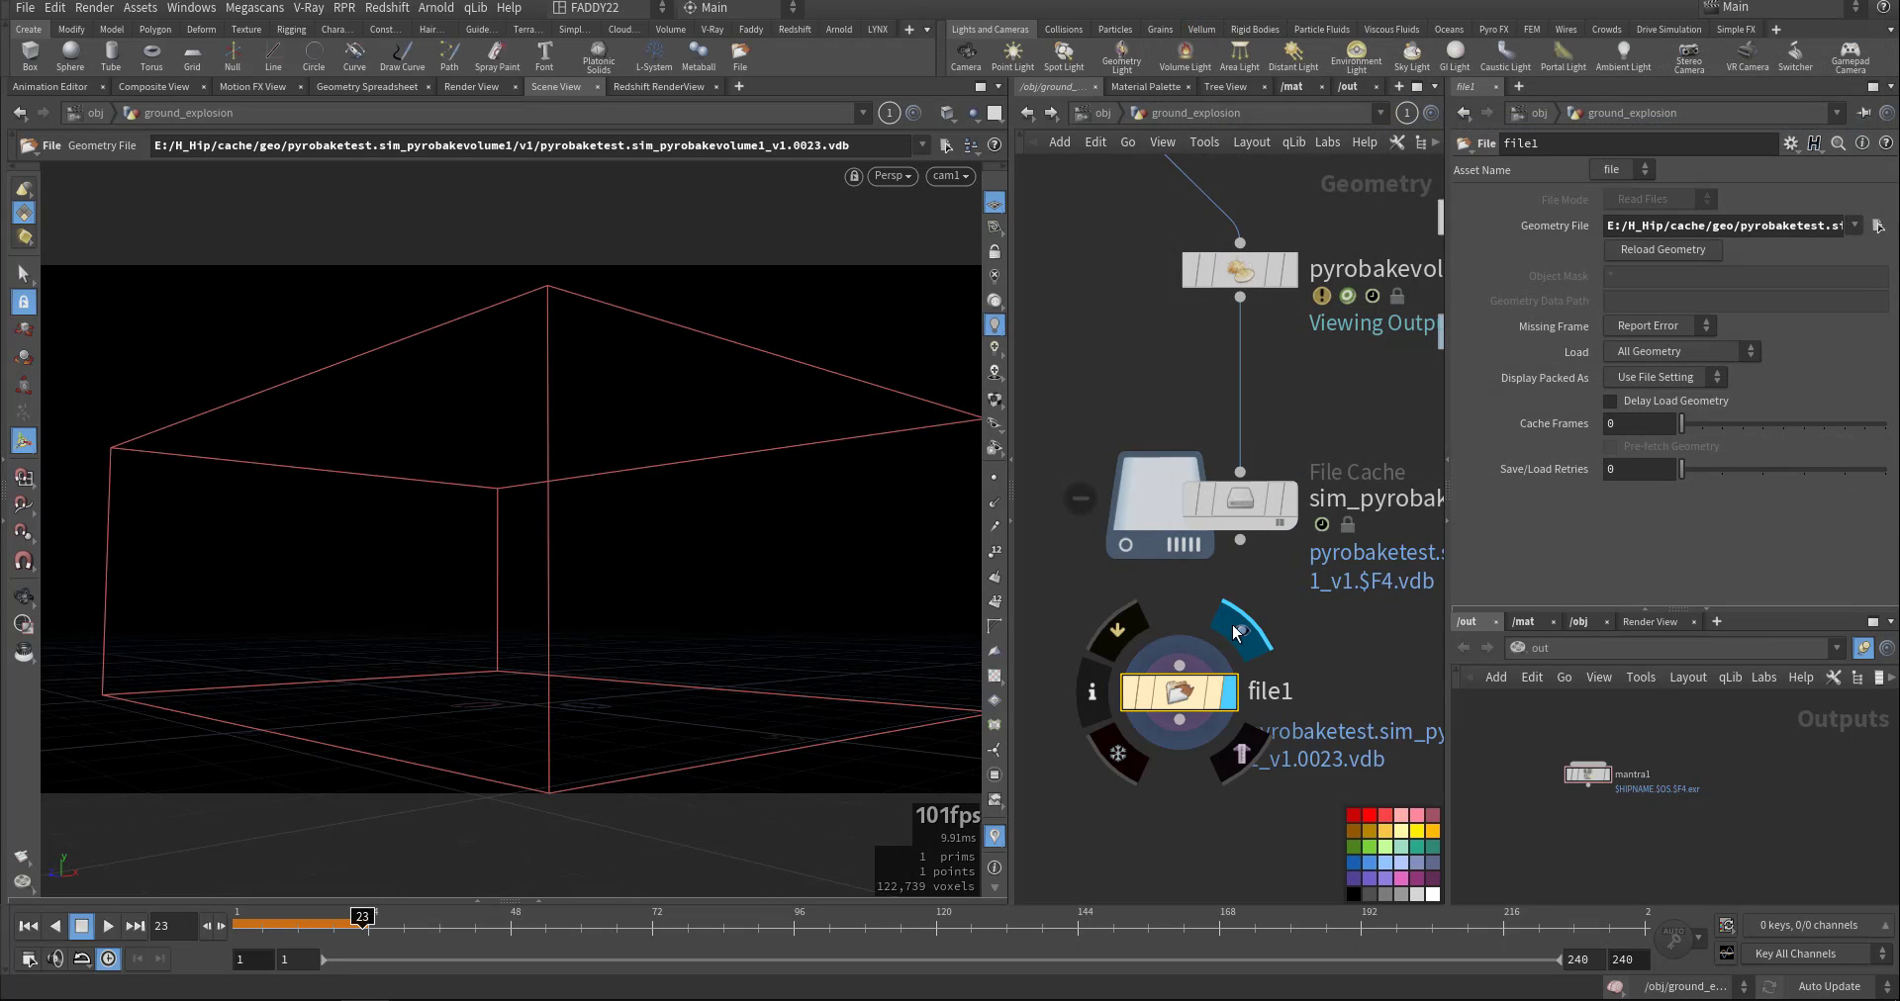
middle_click(1179, 691)
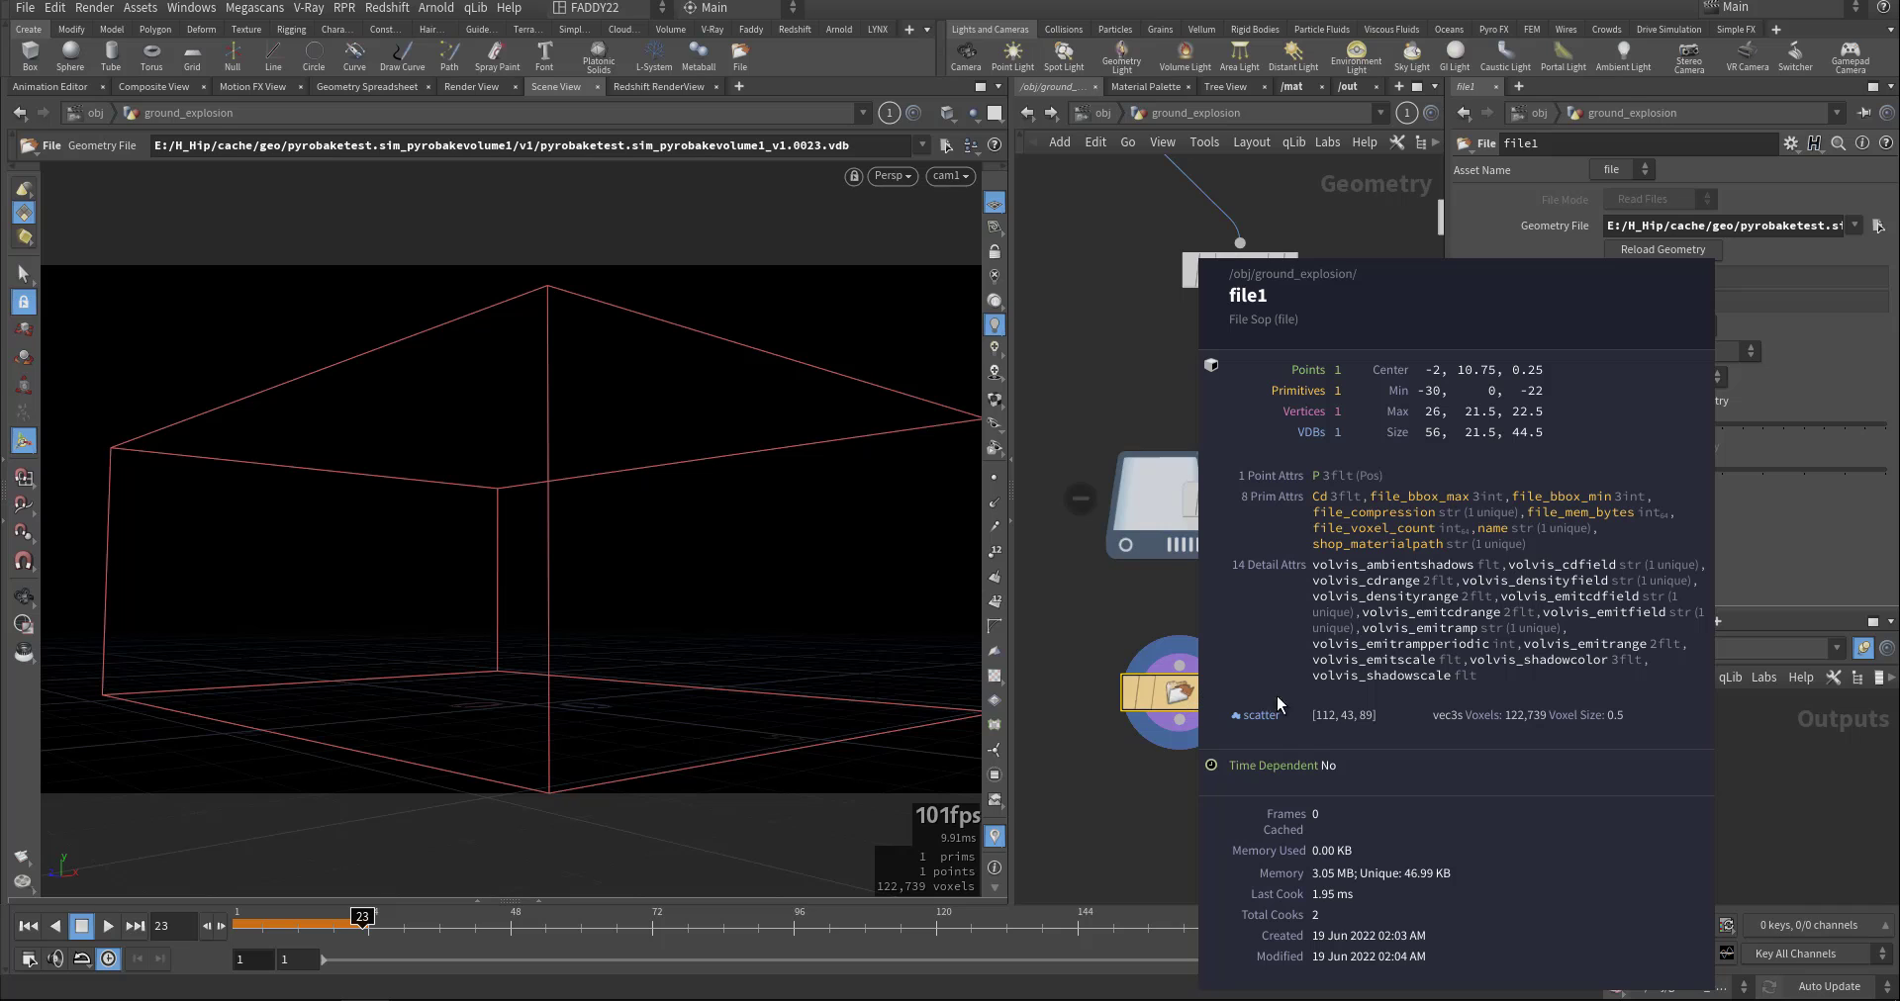
middle_drag(1298, 661, 1234, 571)
scroll(1228, 569, down, 5)
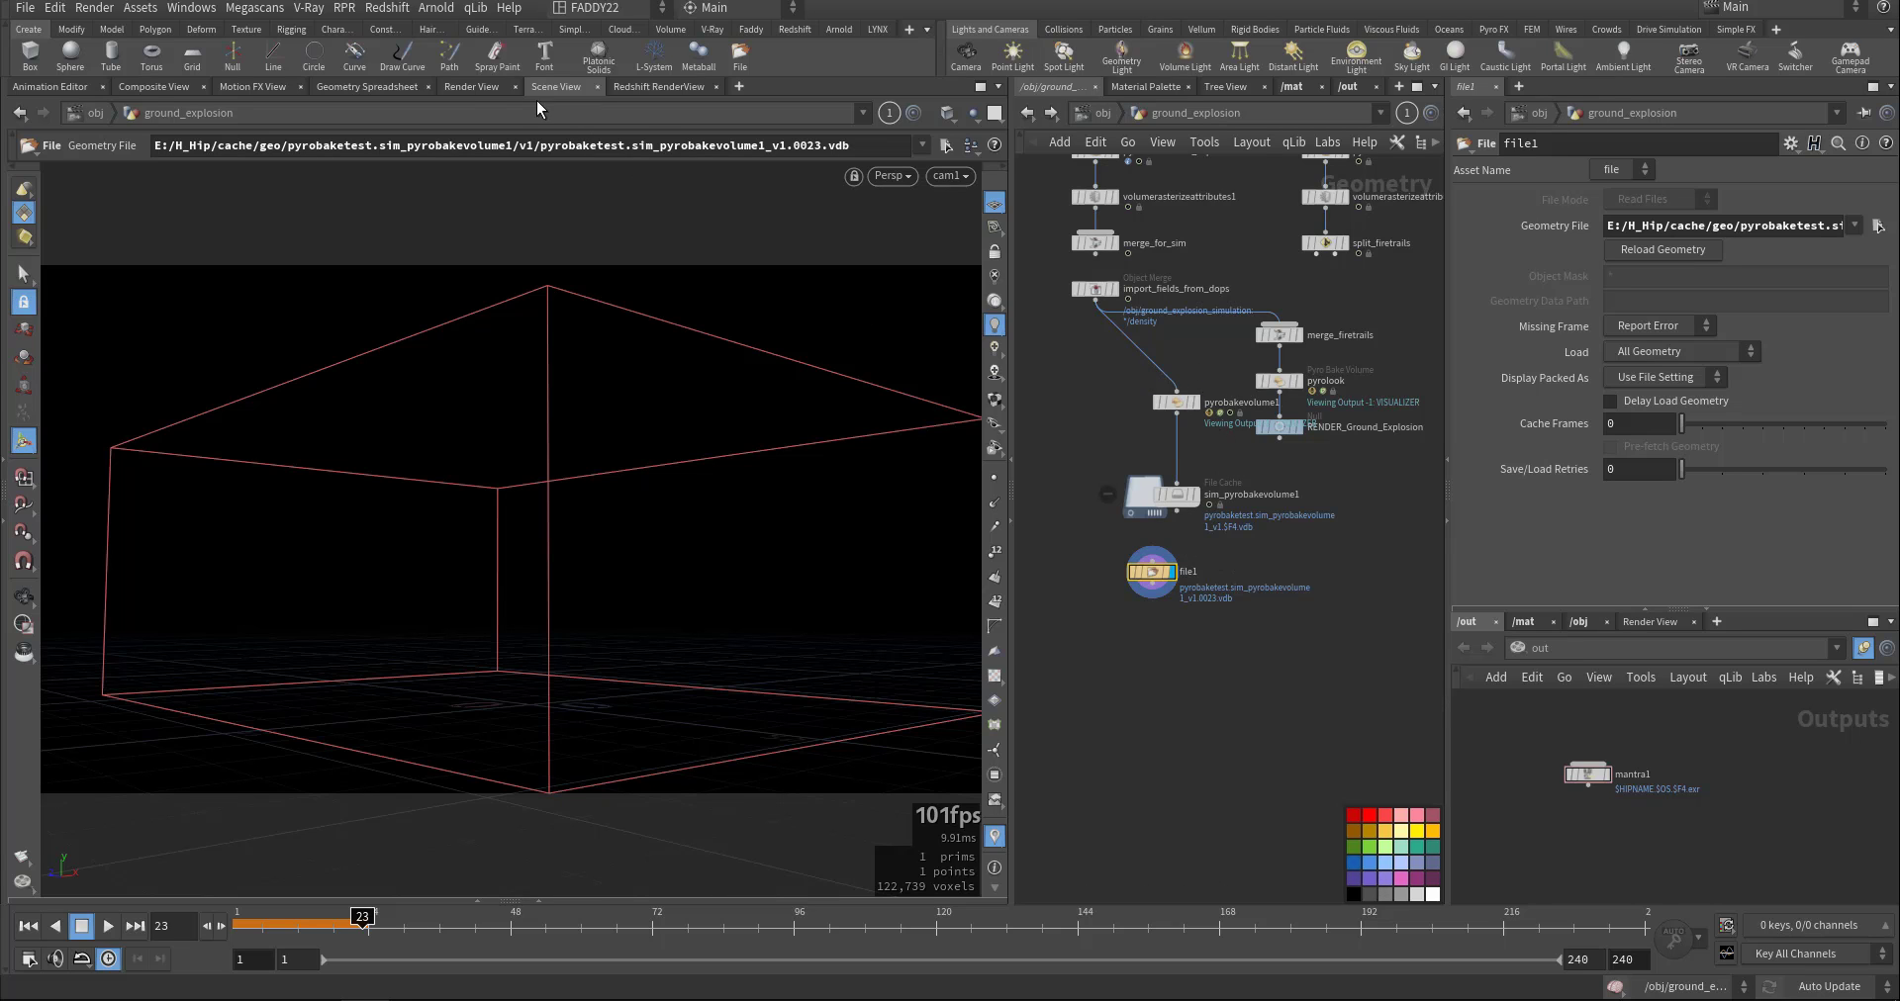
click(471, 86)
click(59, 113)
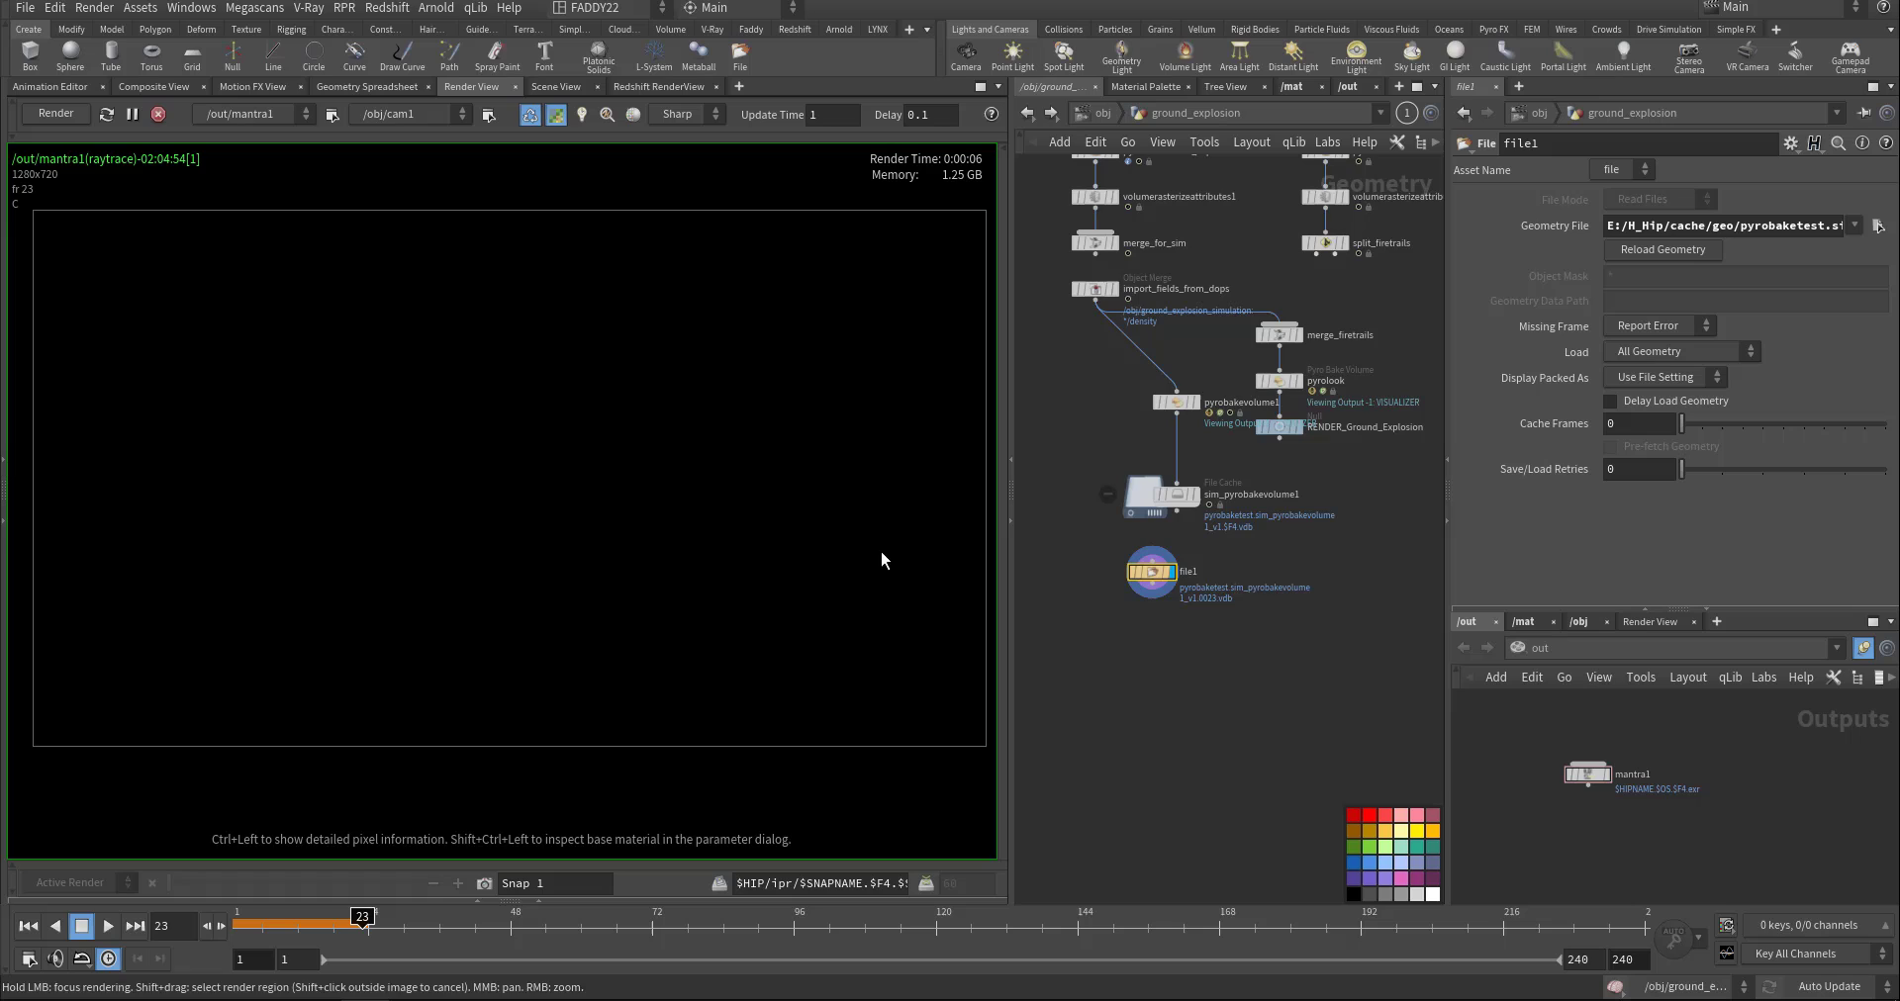
Inspect the node info of file1, sim_pyrobakevolume1 and pyrobakevolume1.
scroll(1128, 579, up, 3)
middle_click(1124, 583)
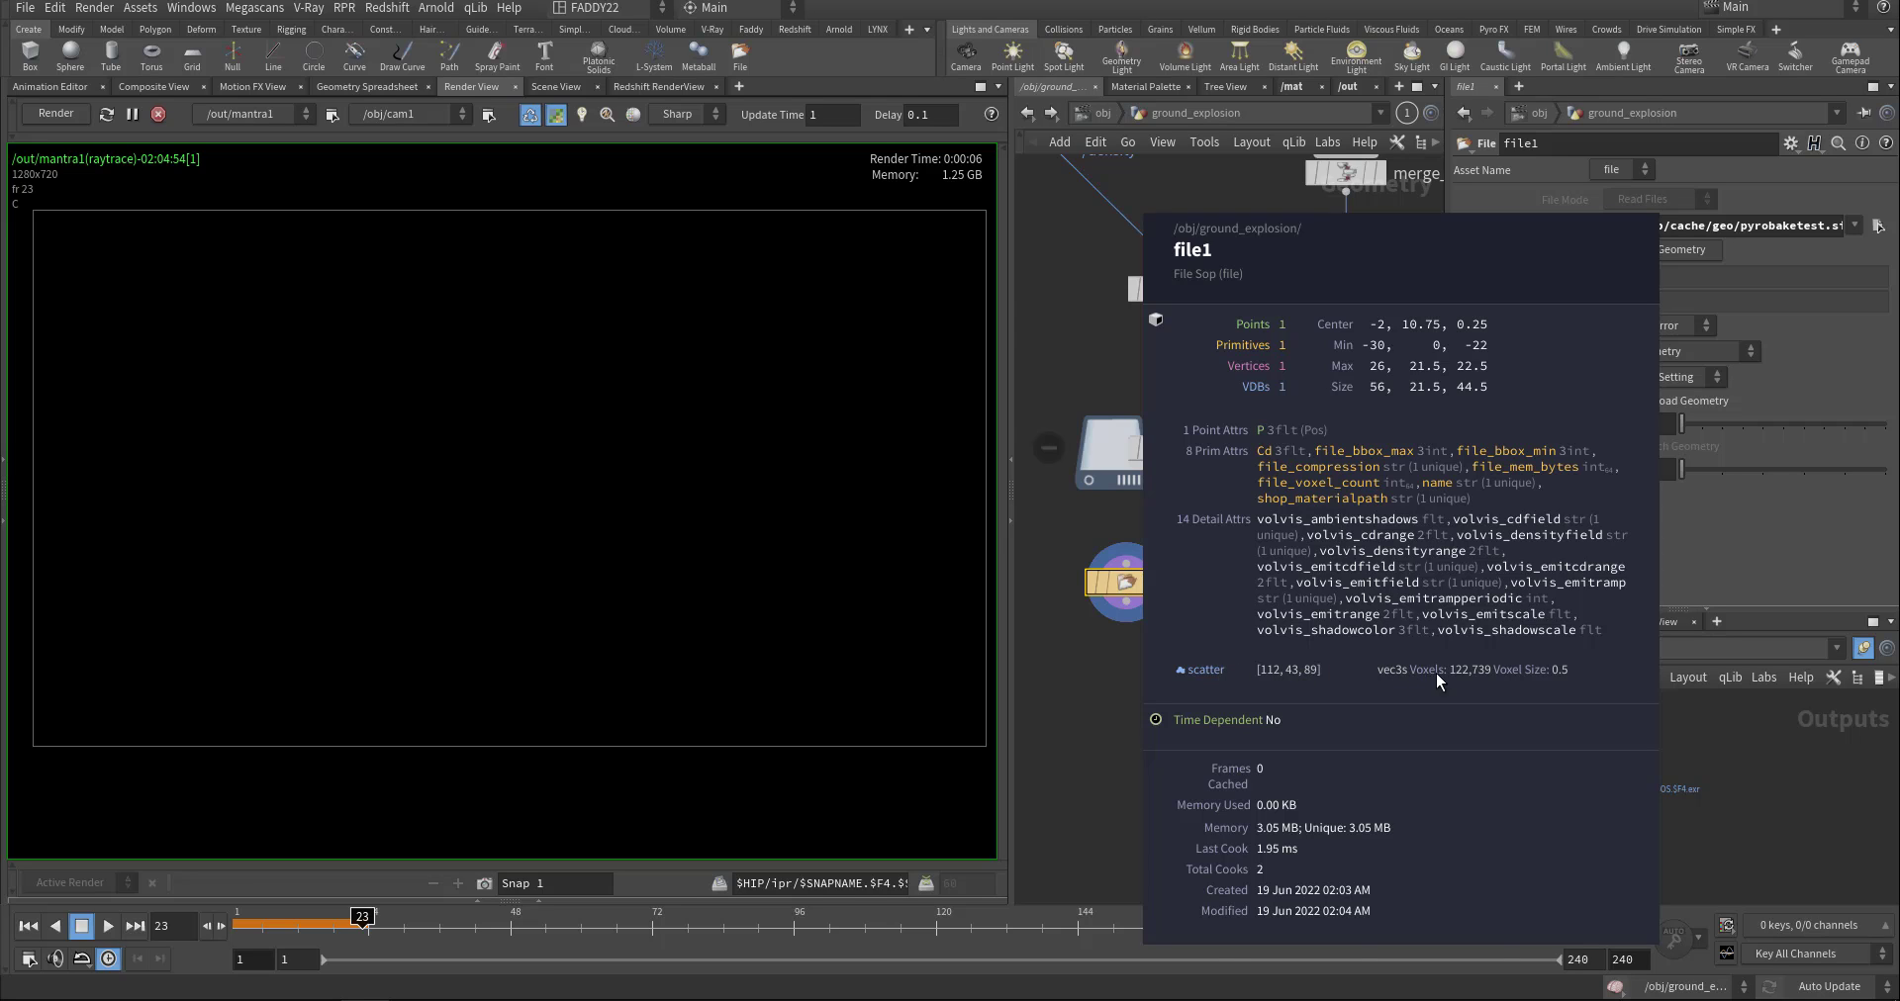
middle_click(1170, 451)
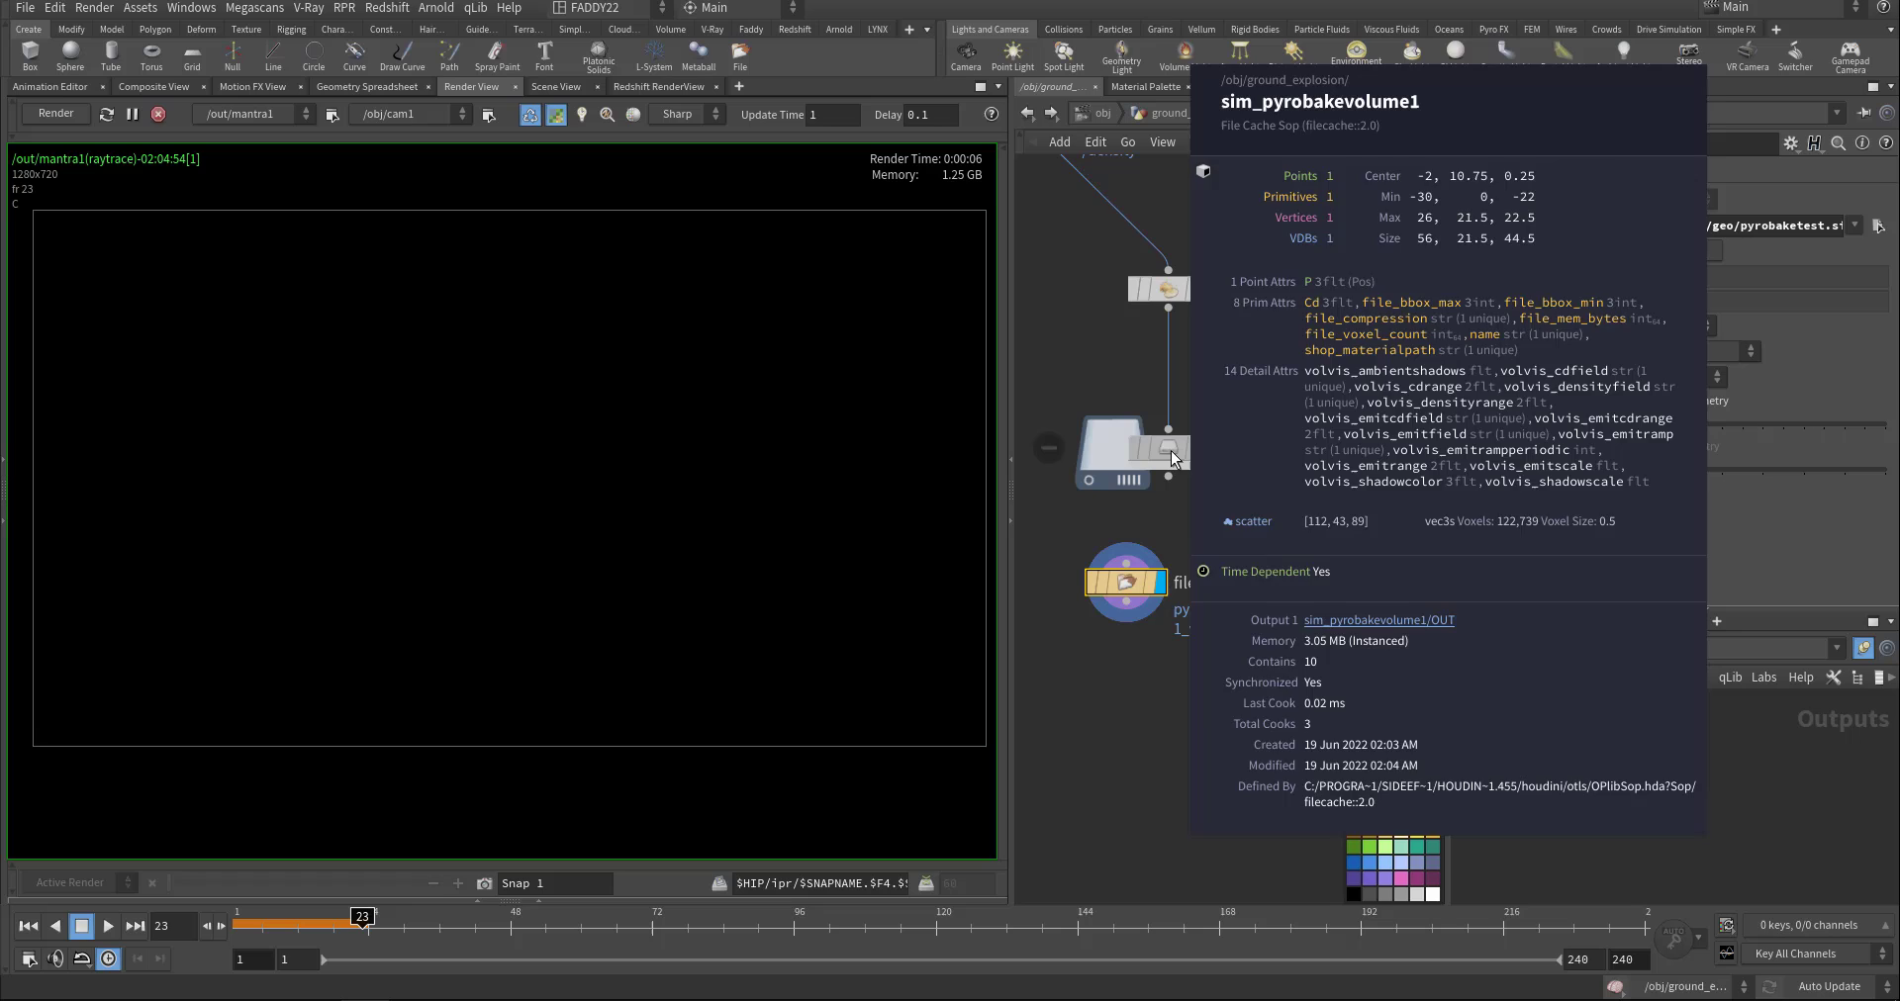
middle_click(1162, 291)
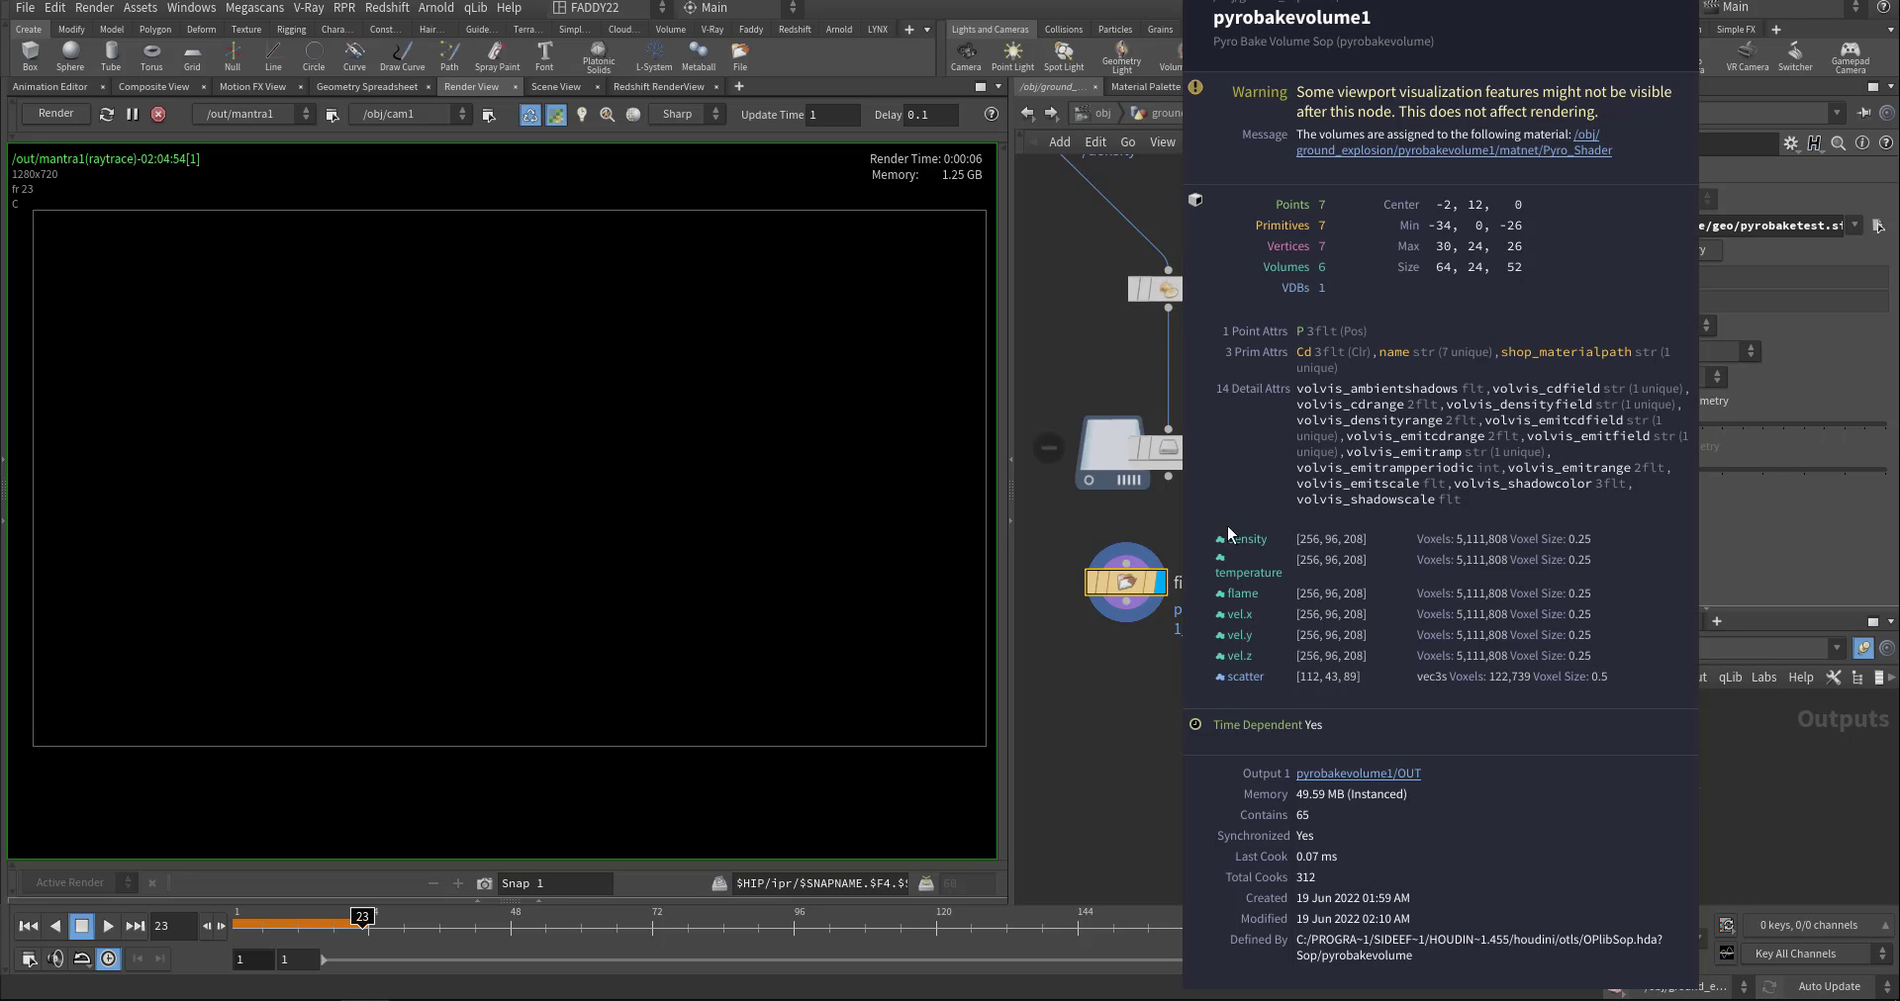
drag(1102, 375, 1203, 496)
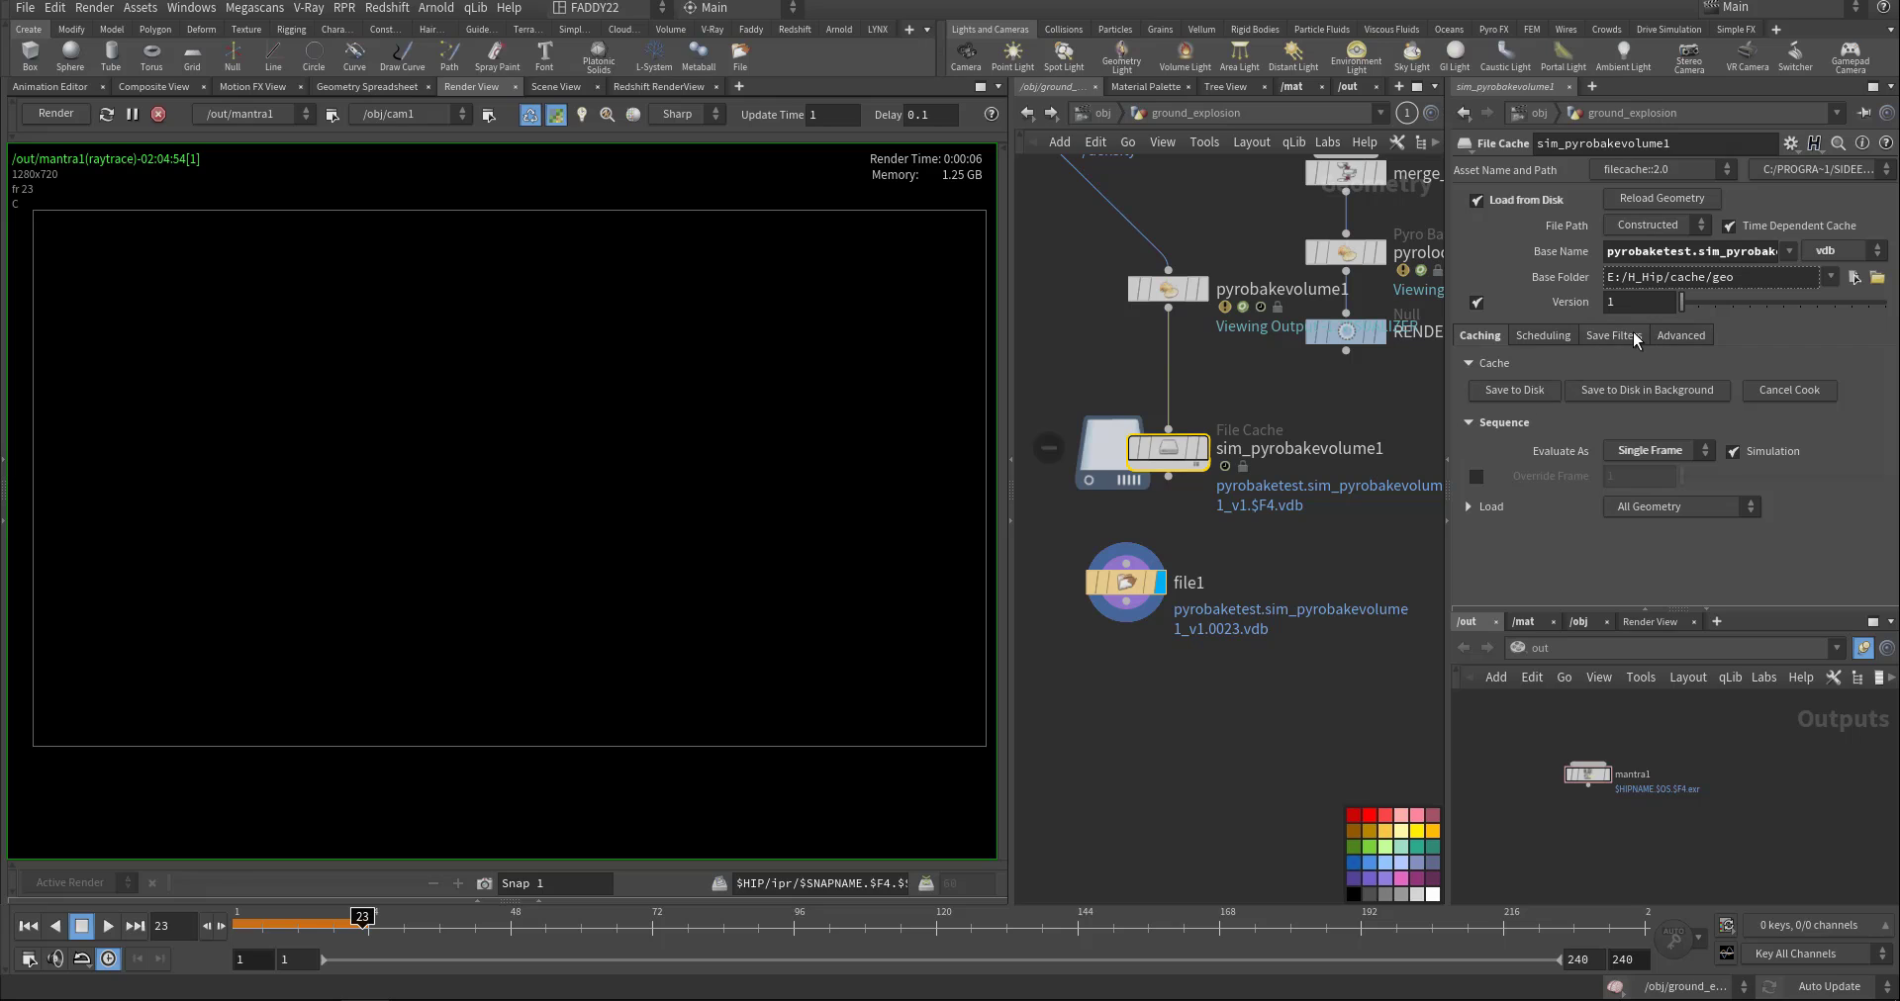
click(1172, 289)
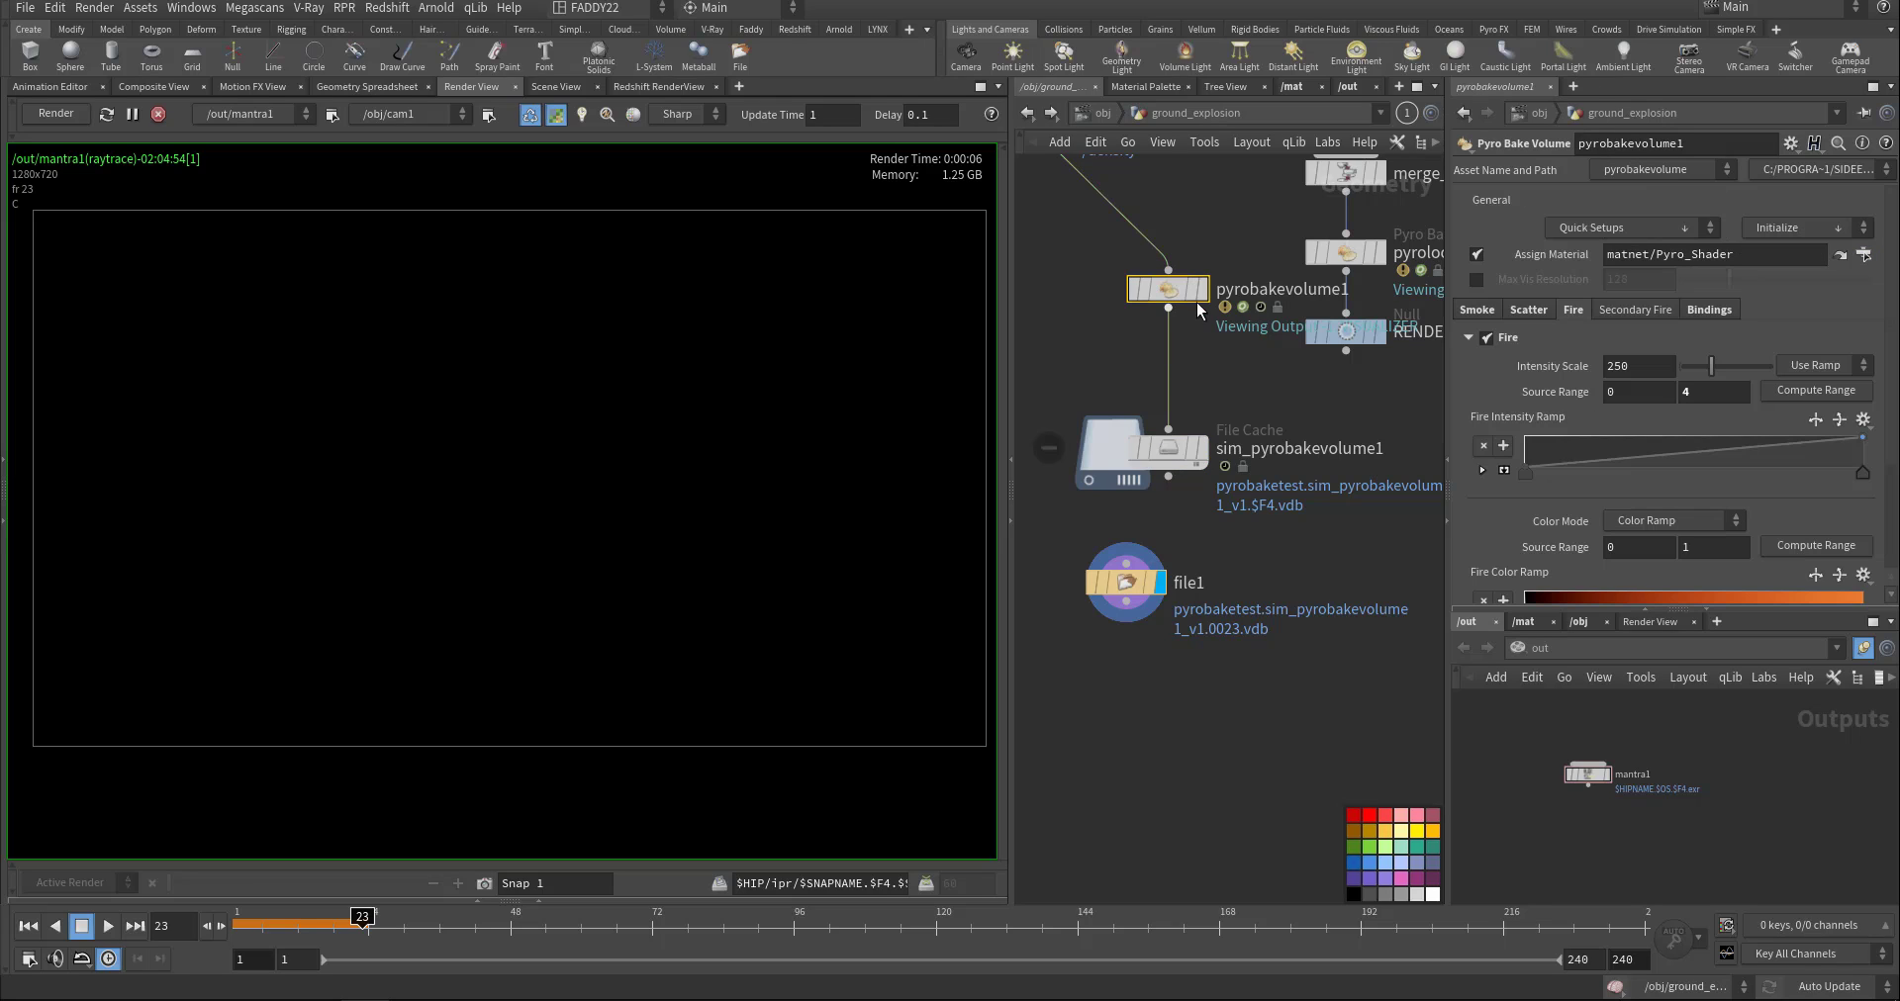
Put the display flag back on sim_pyrobakevolume1 and check its info.
click(1708, 230)
click(1708, 231)
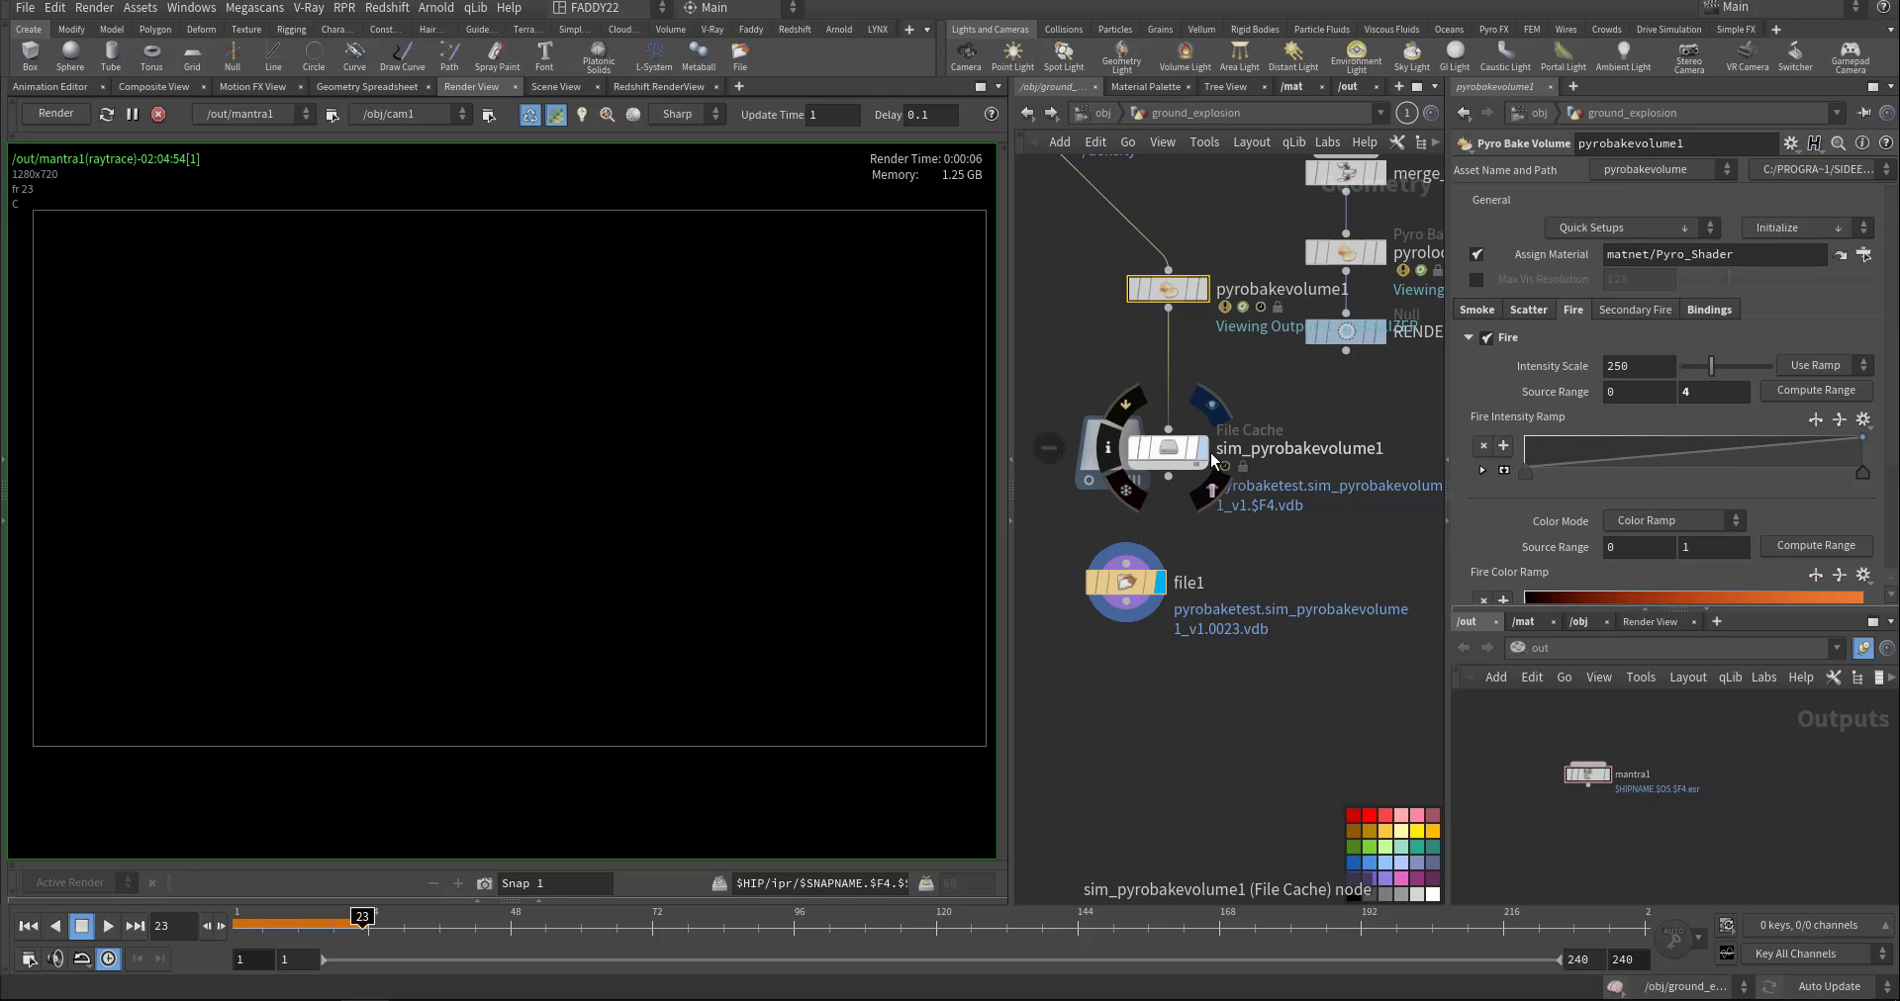
click(1197, 450)
click(1171, 455)
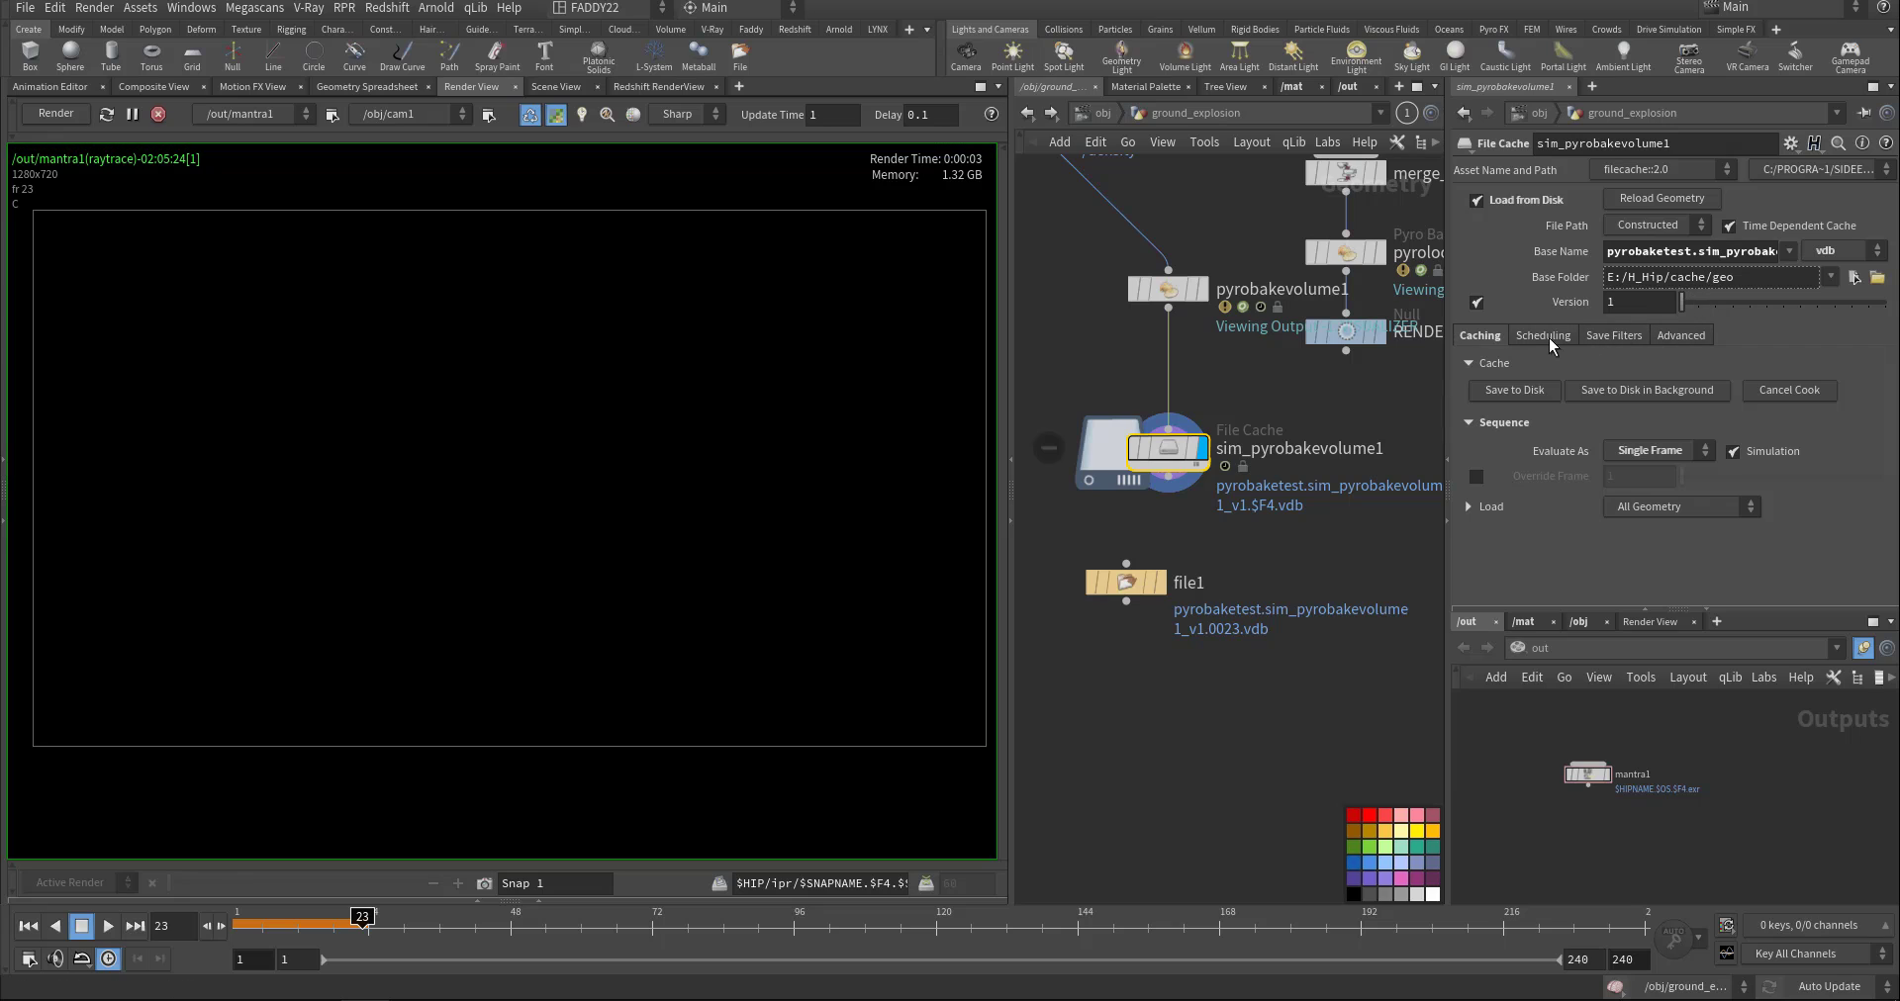
middle_click(1168, 458)
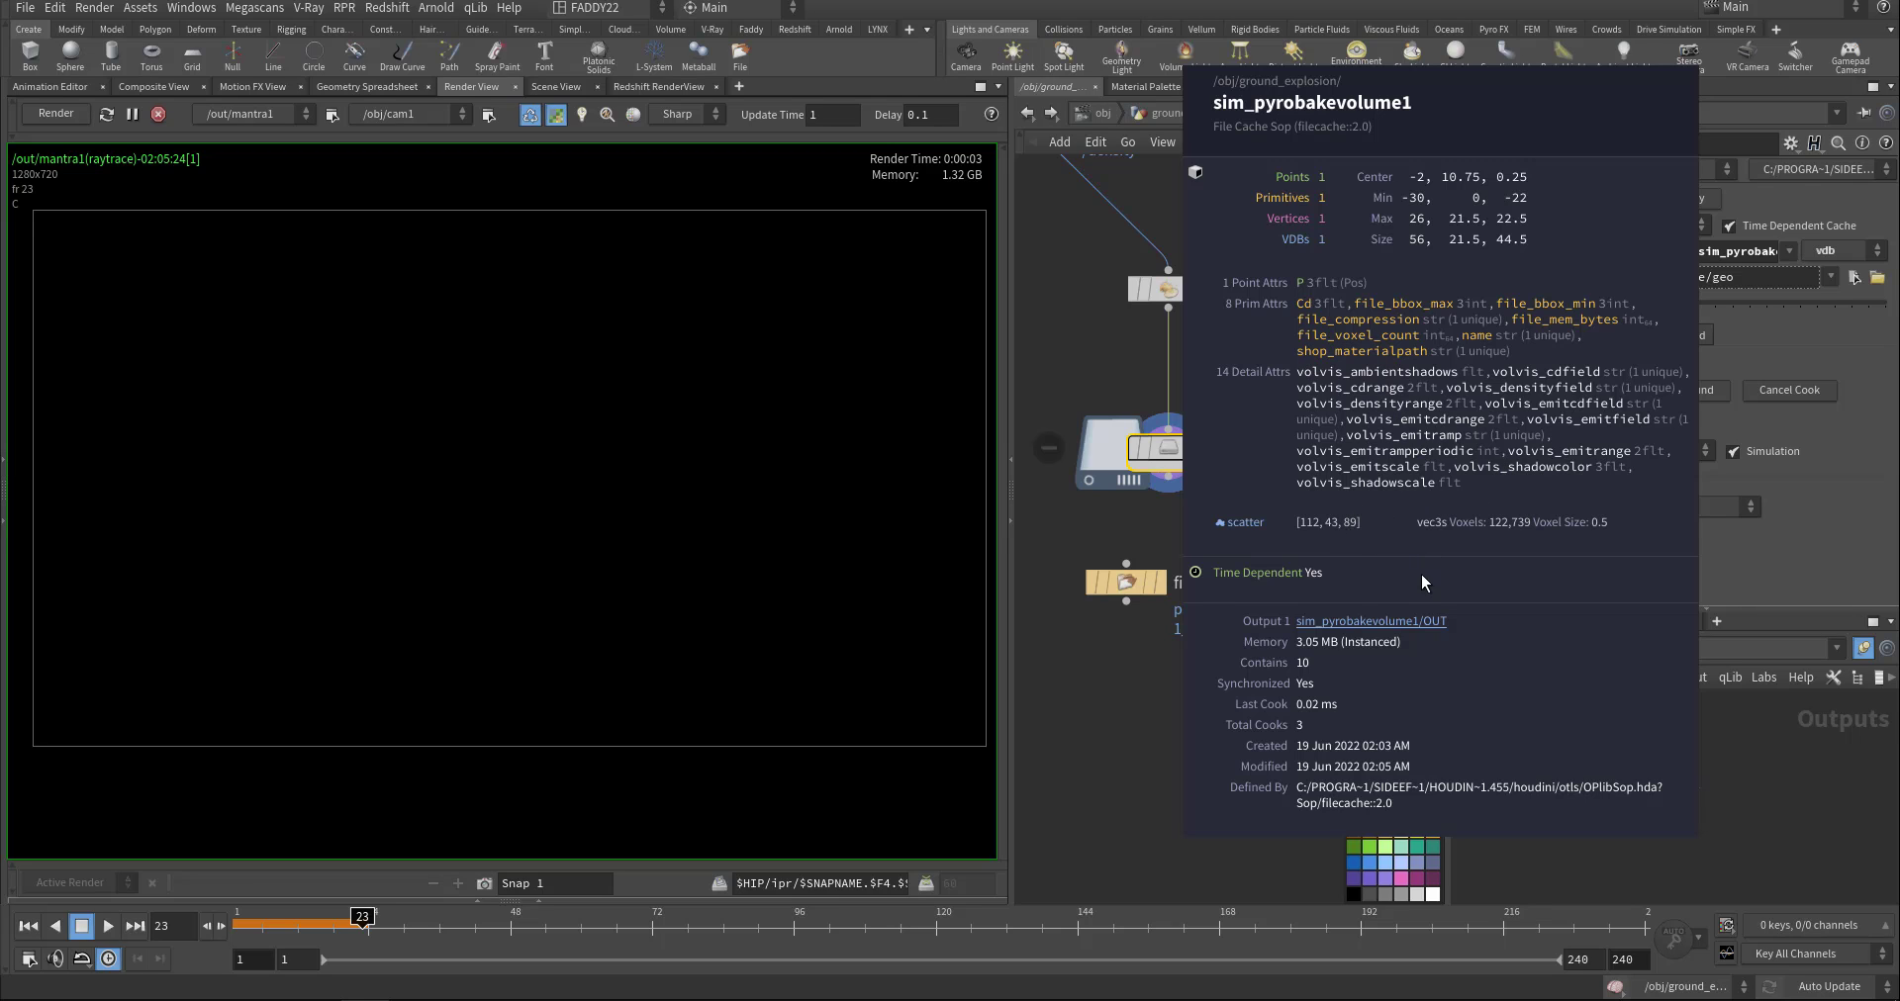
Add a filecache1 File Cache node fed by pyrobakevolume1.
key(h)
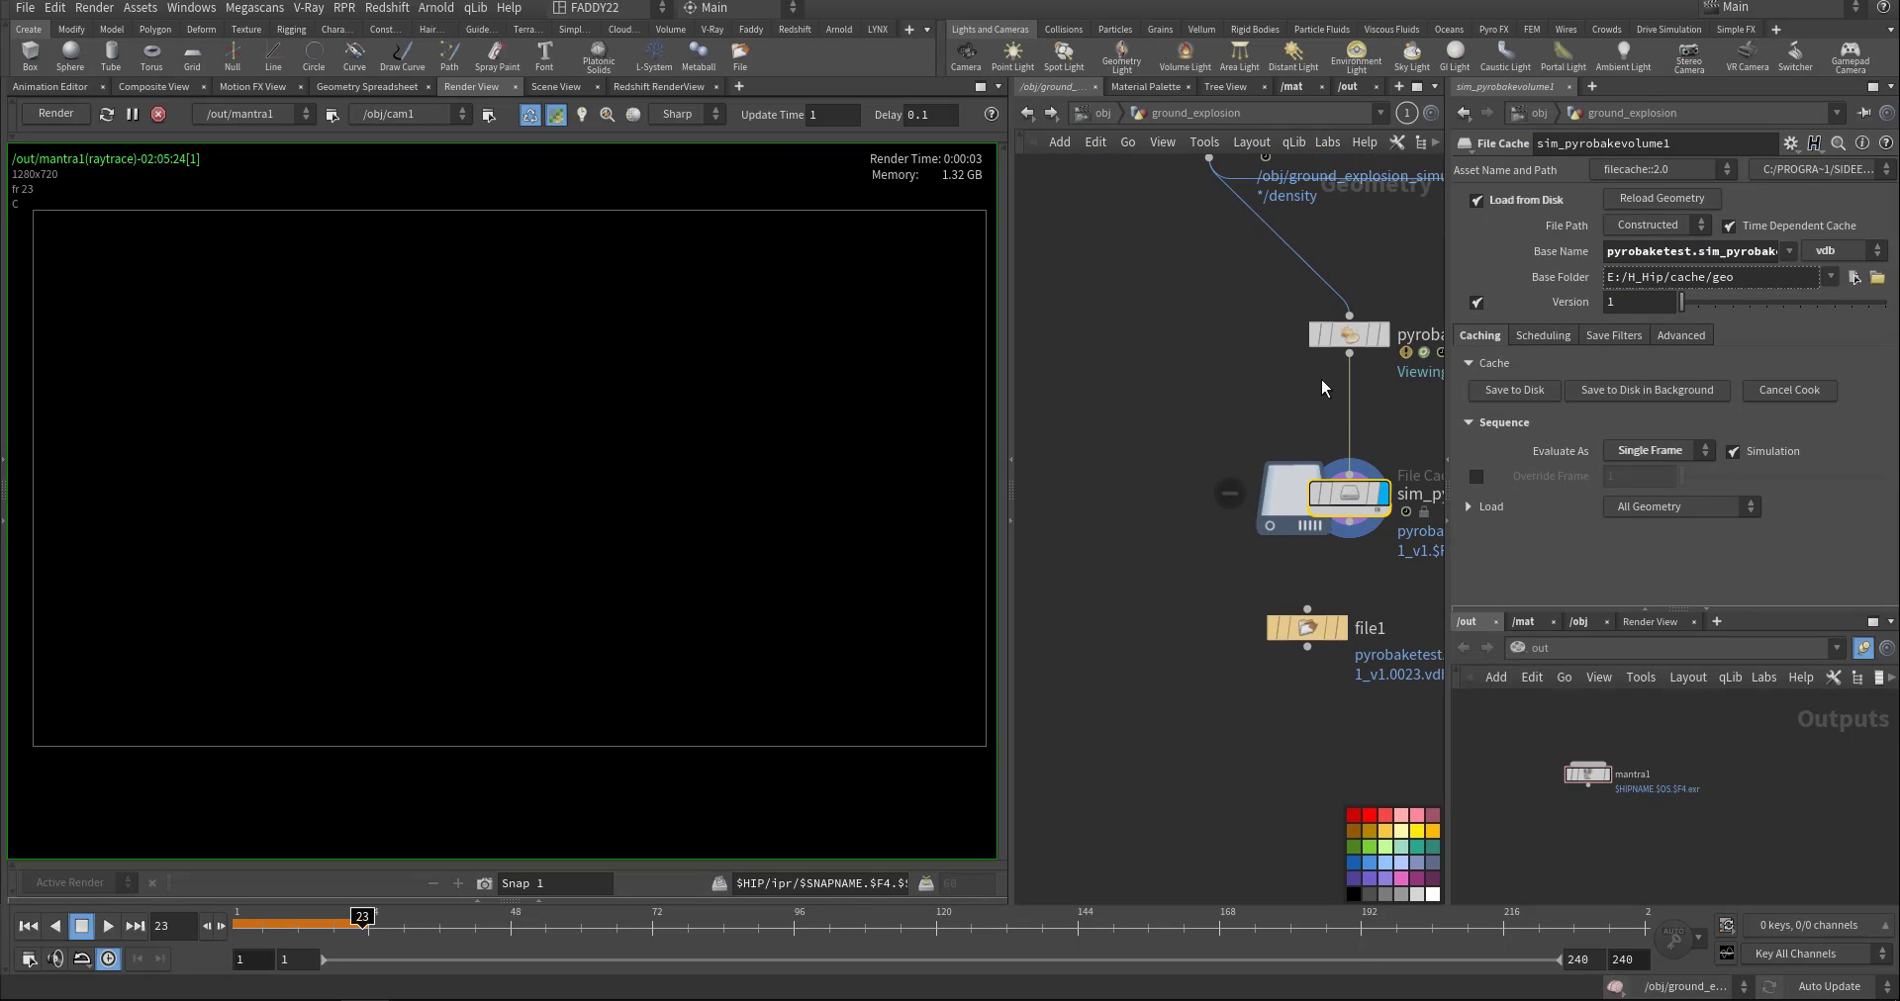
key(Tab)
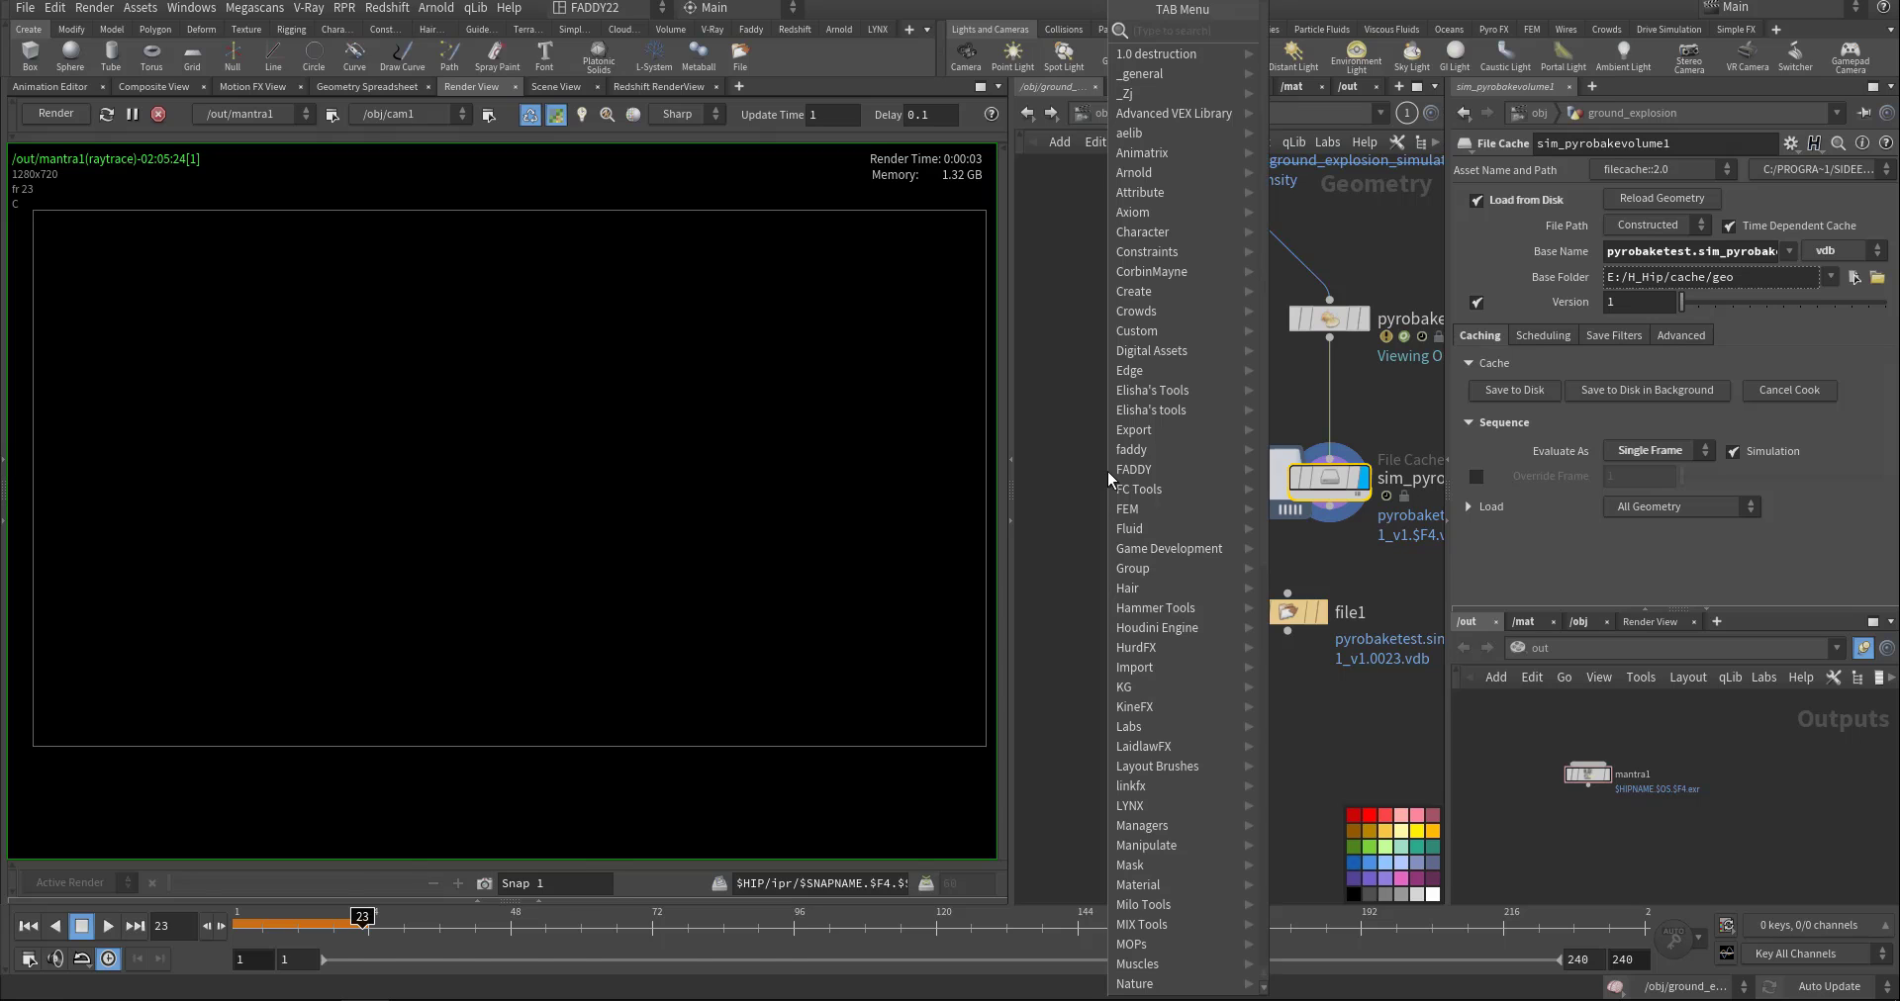
text(filcac)
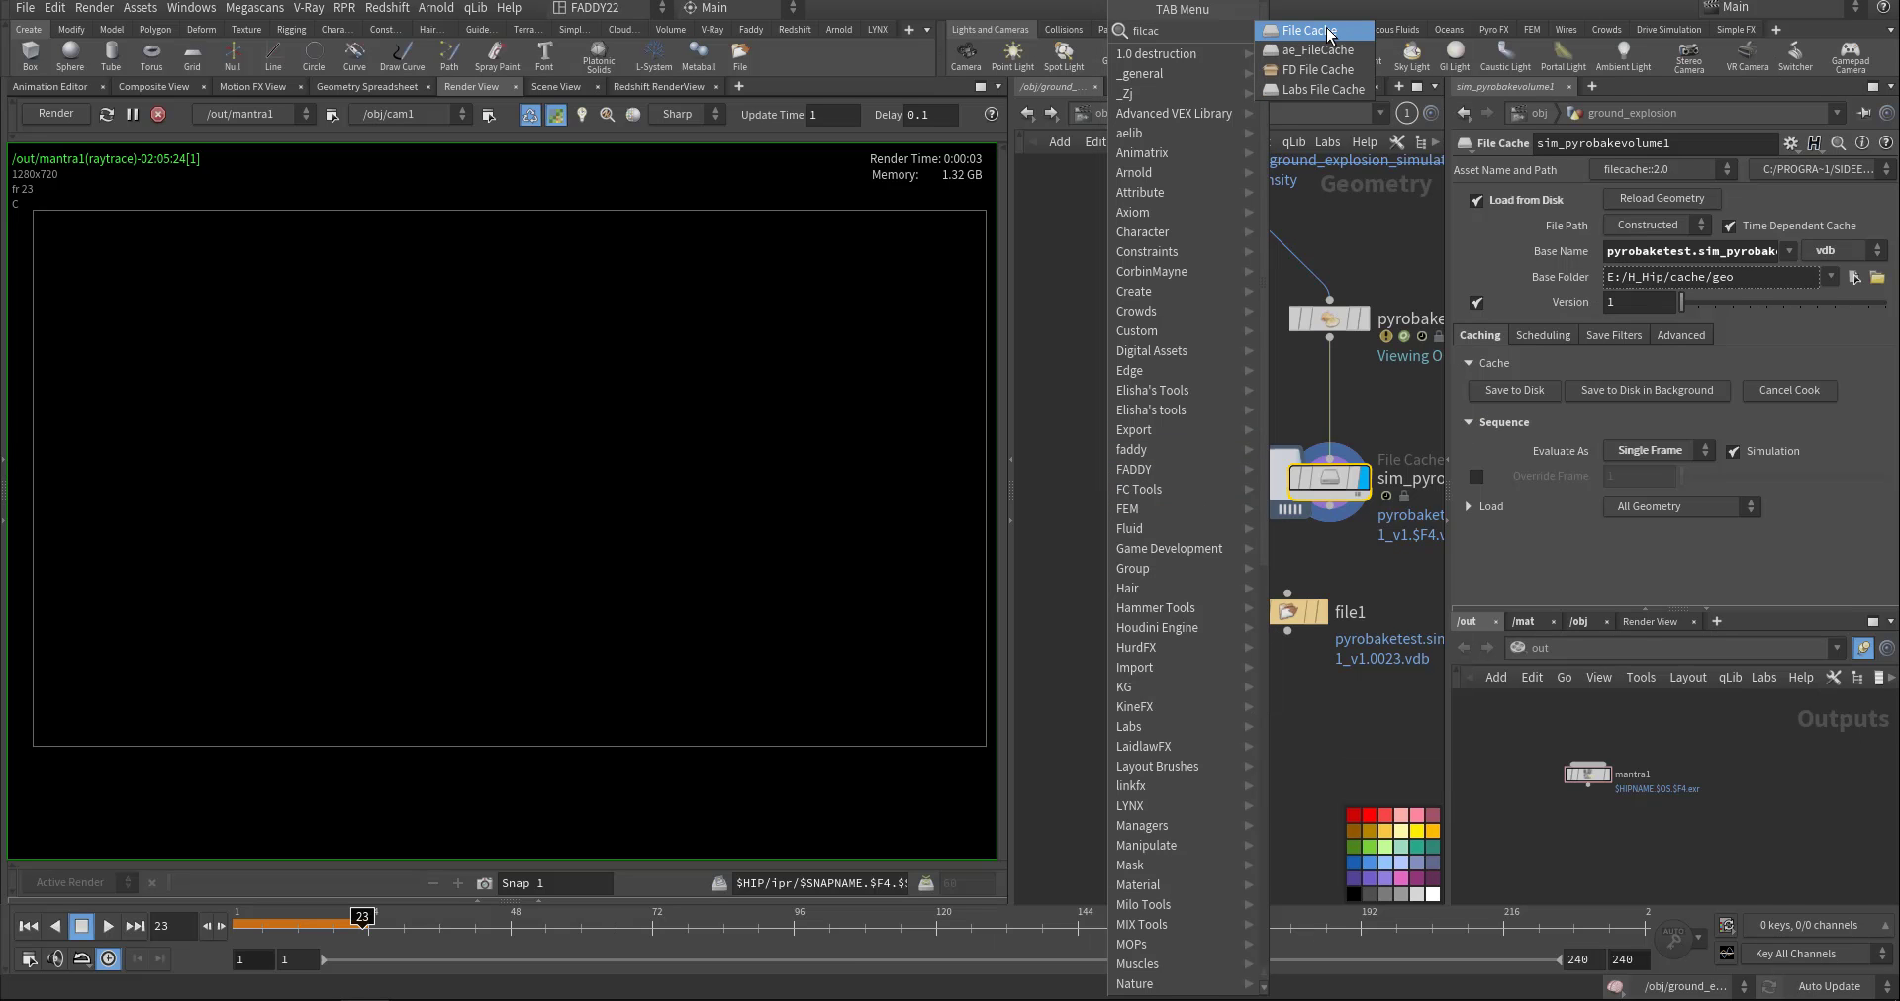
click(1326, 31)
click(1115, 544)
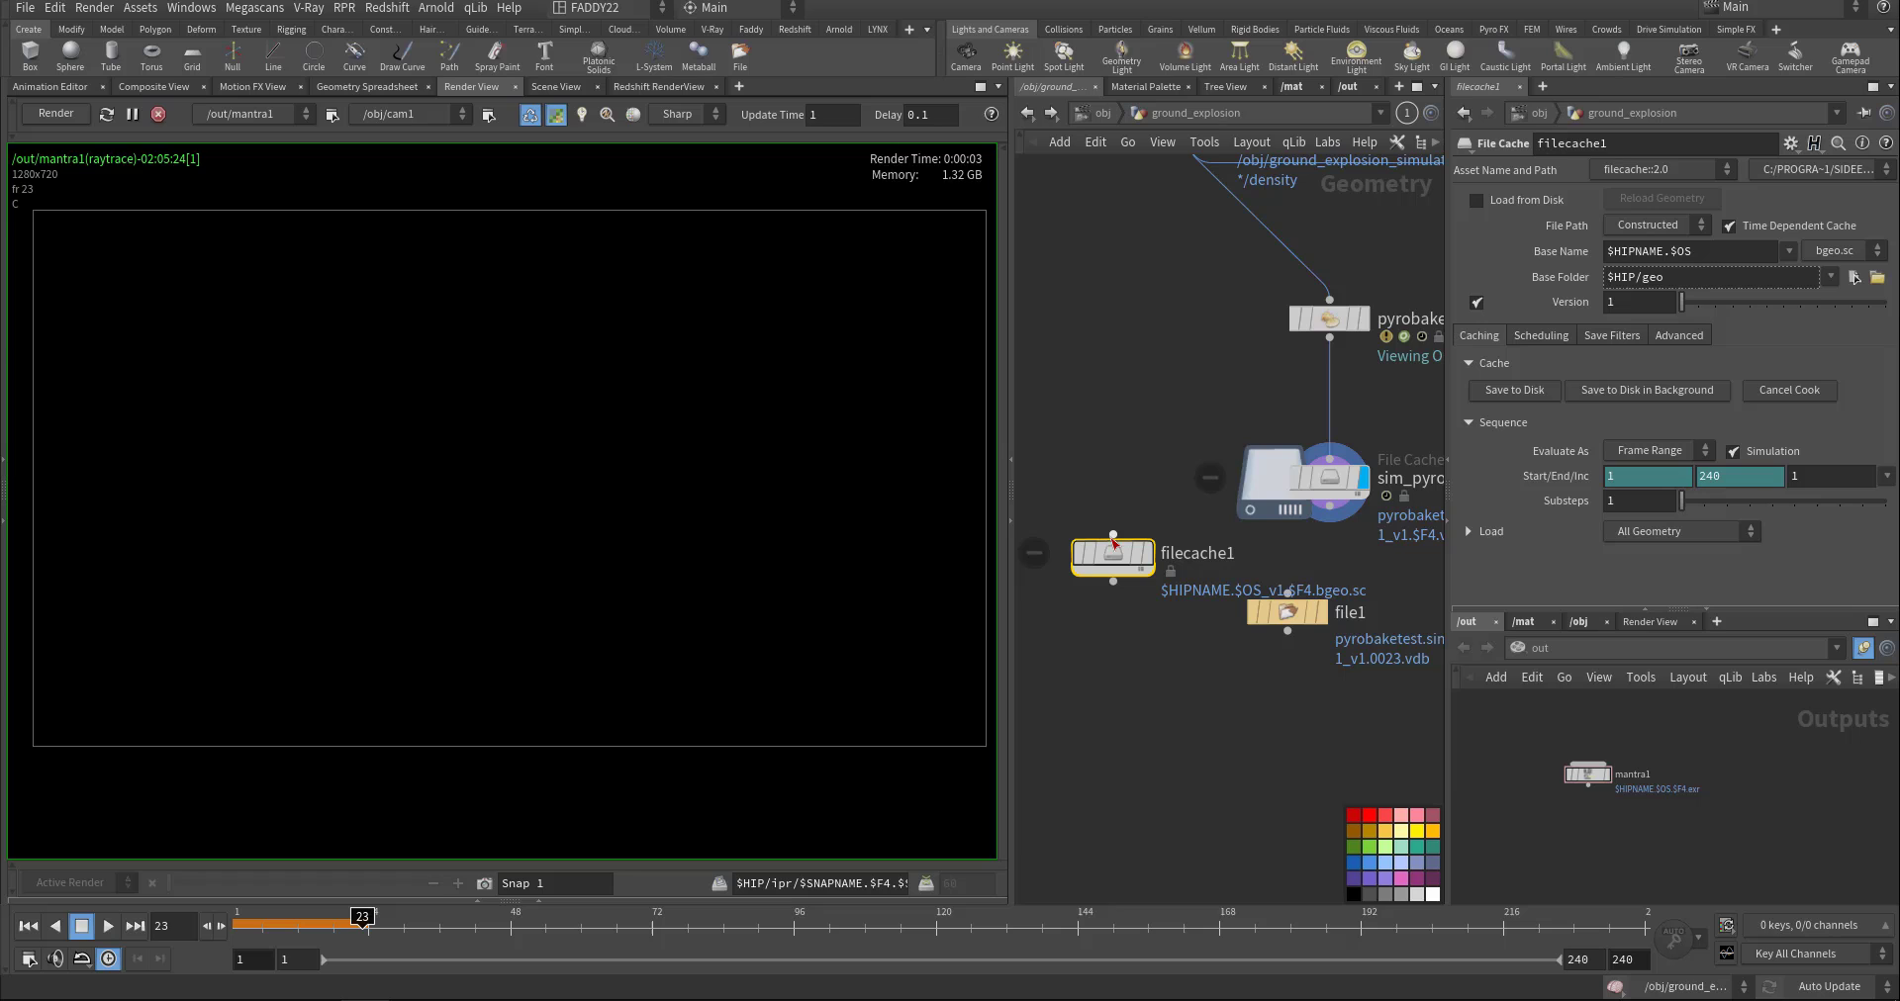
click(1324, 319)
middle_click(1322, 313)
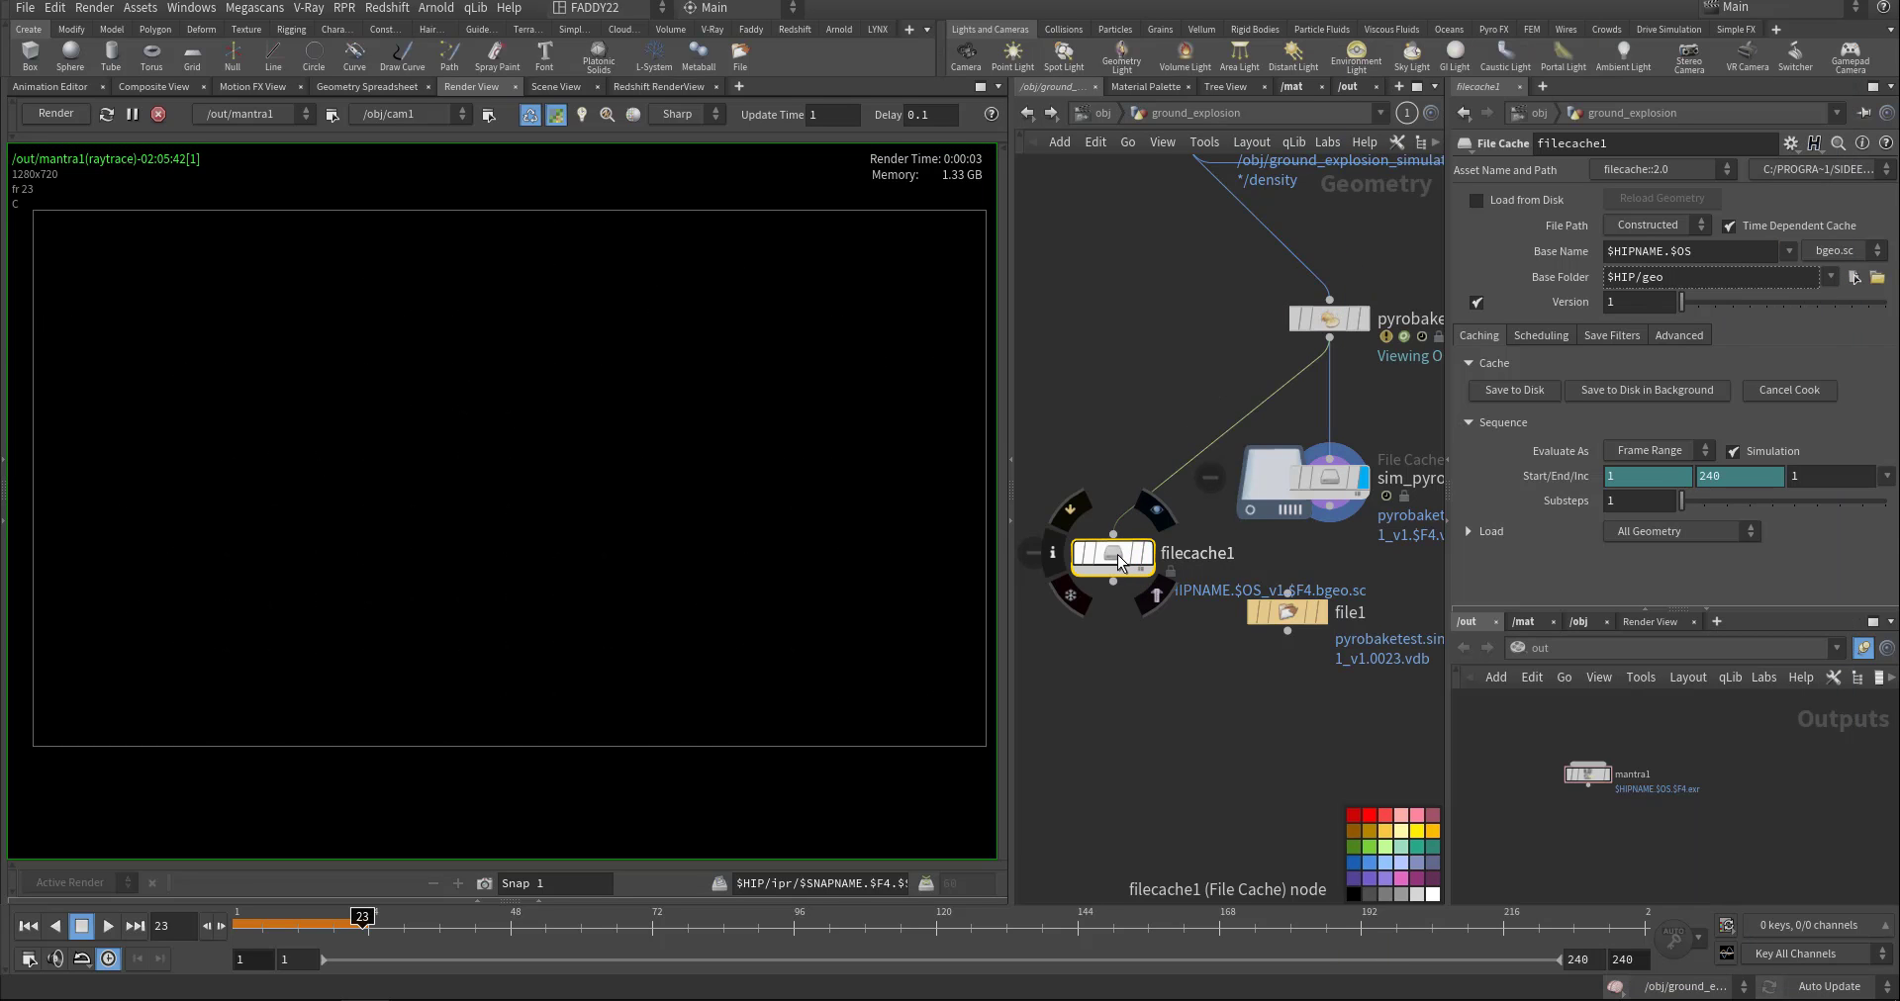
Cache a Single Frame to disk and make filecache1 the displayed output.
click(1643, 450)
click(1643, 472)
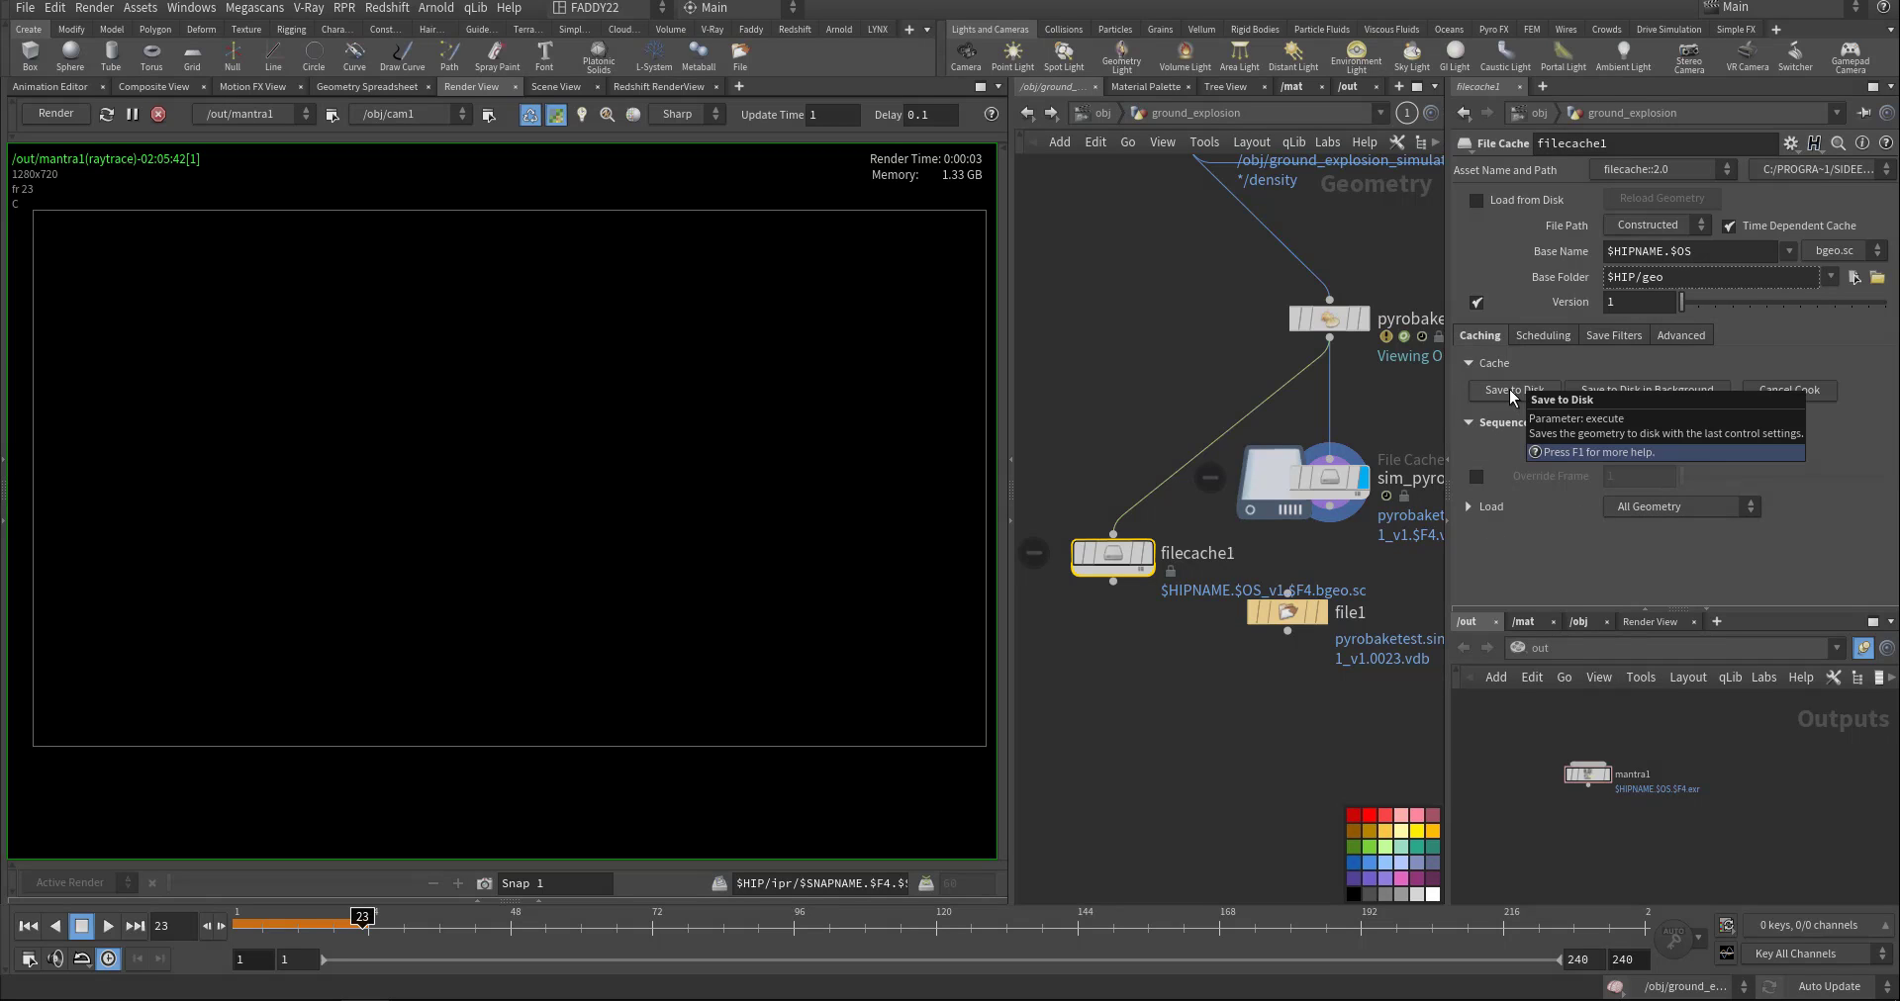
click(1511, 394)
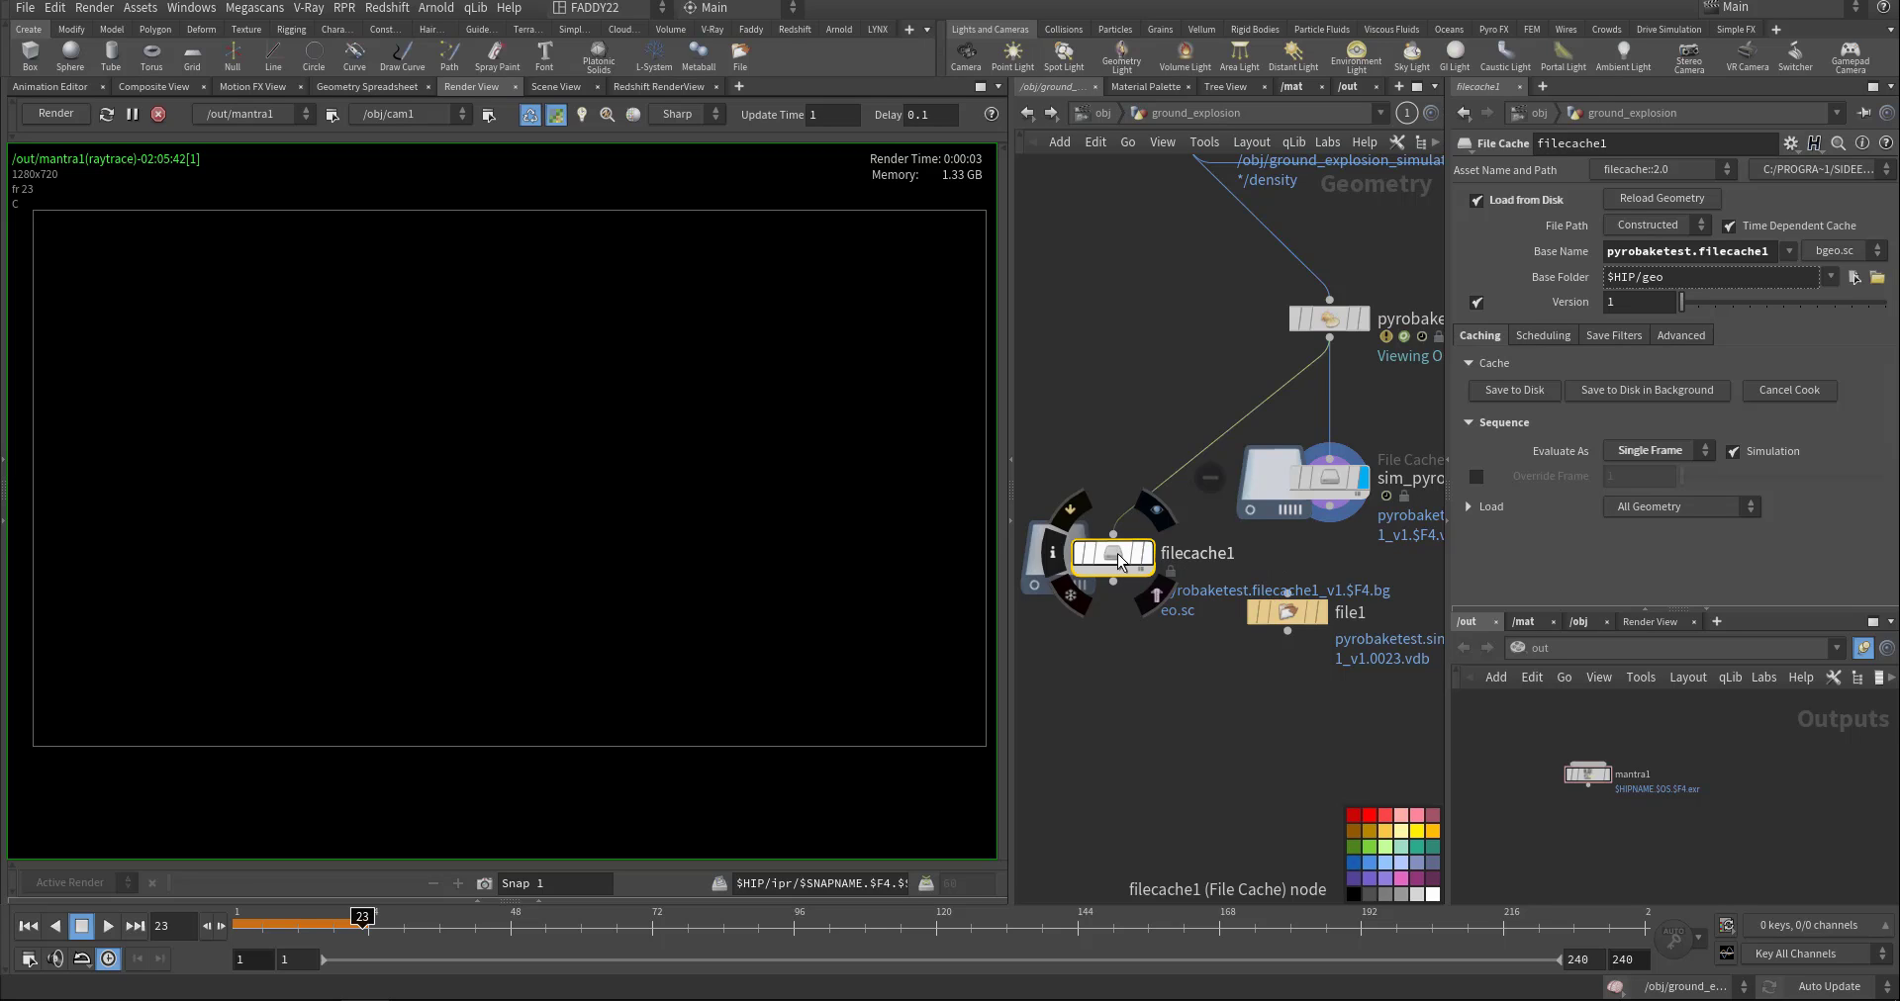
key(r)
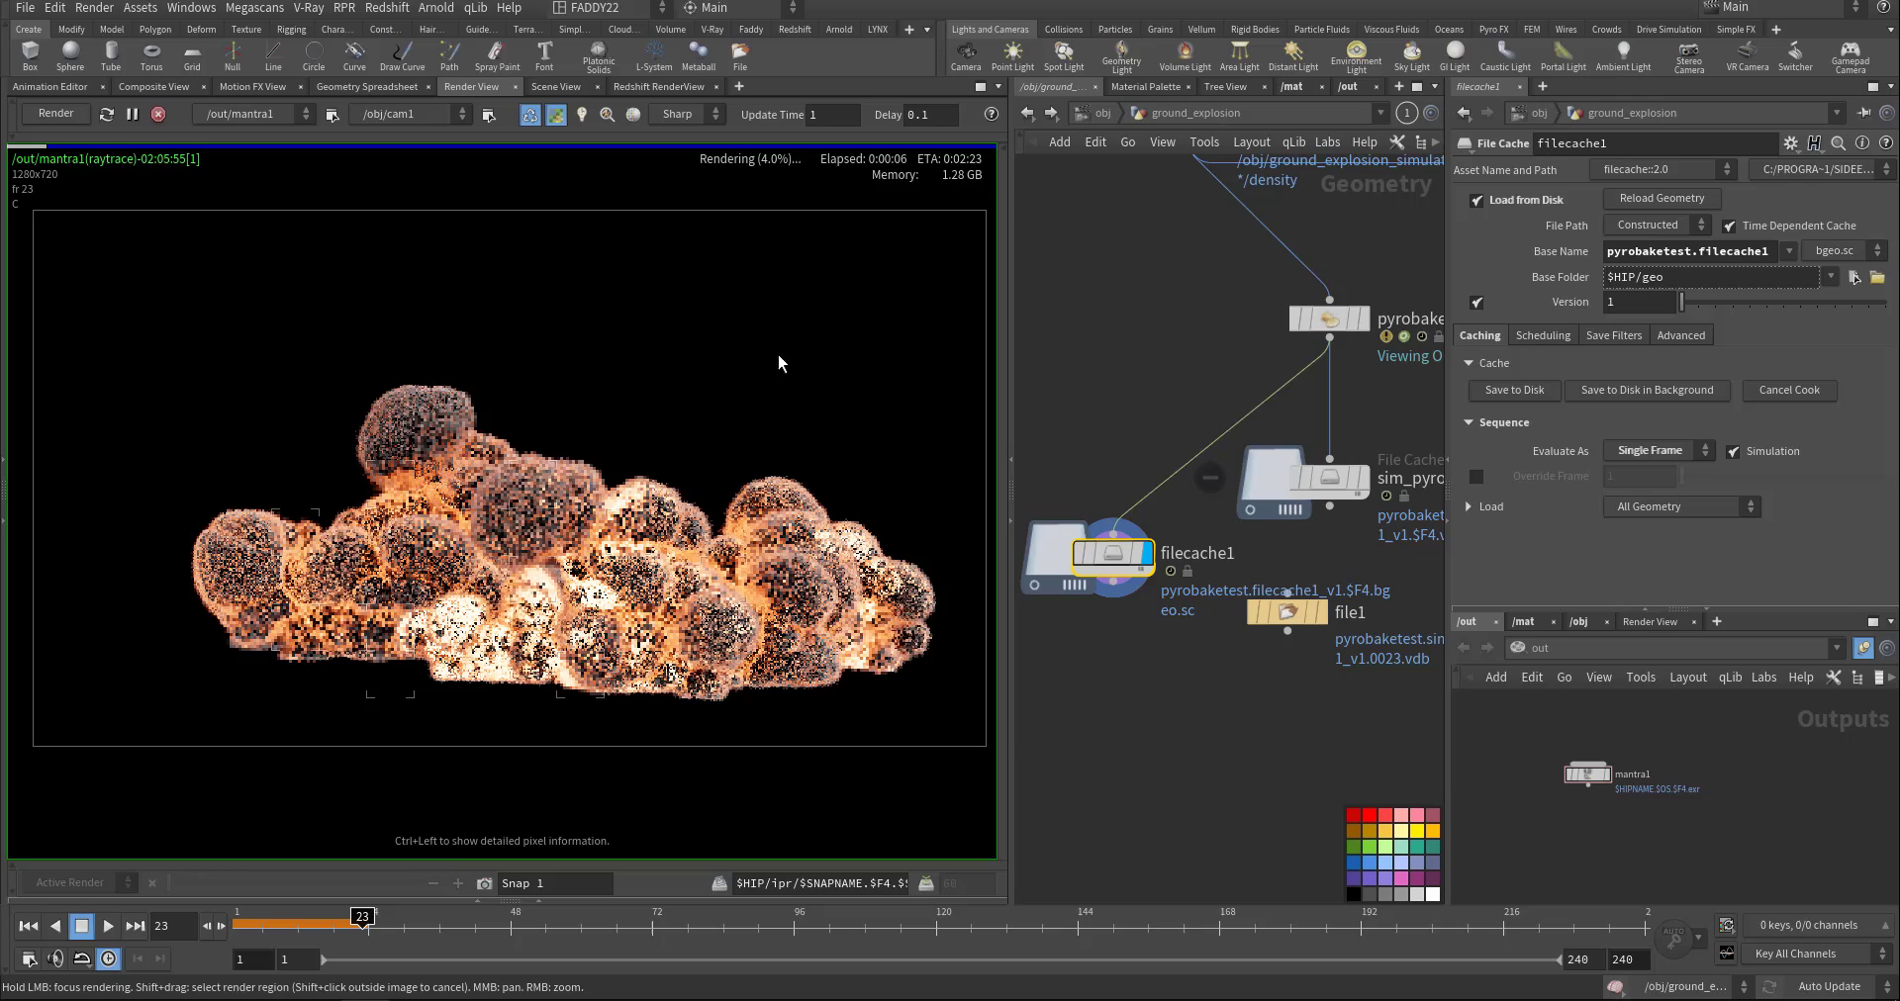
Check filecache1's info, then move sim_pyrobakevolume1 up beside pyrobakevolume1.
click(1143, 600)
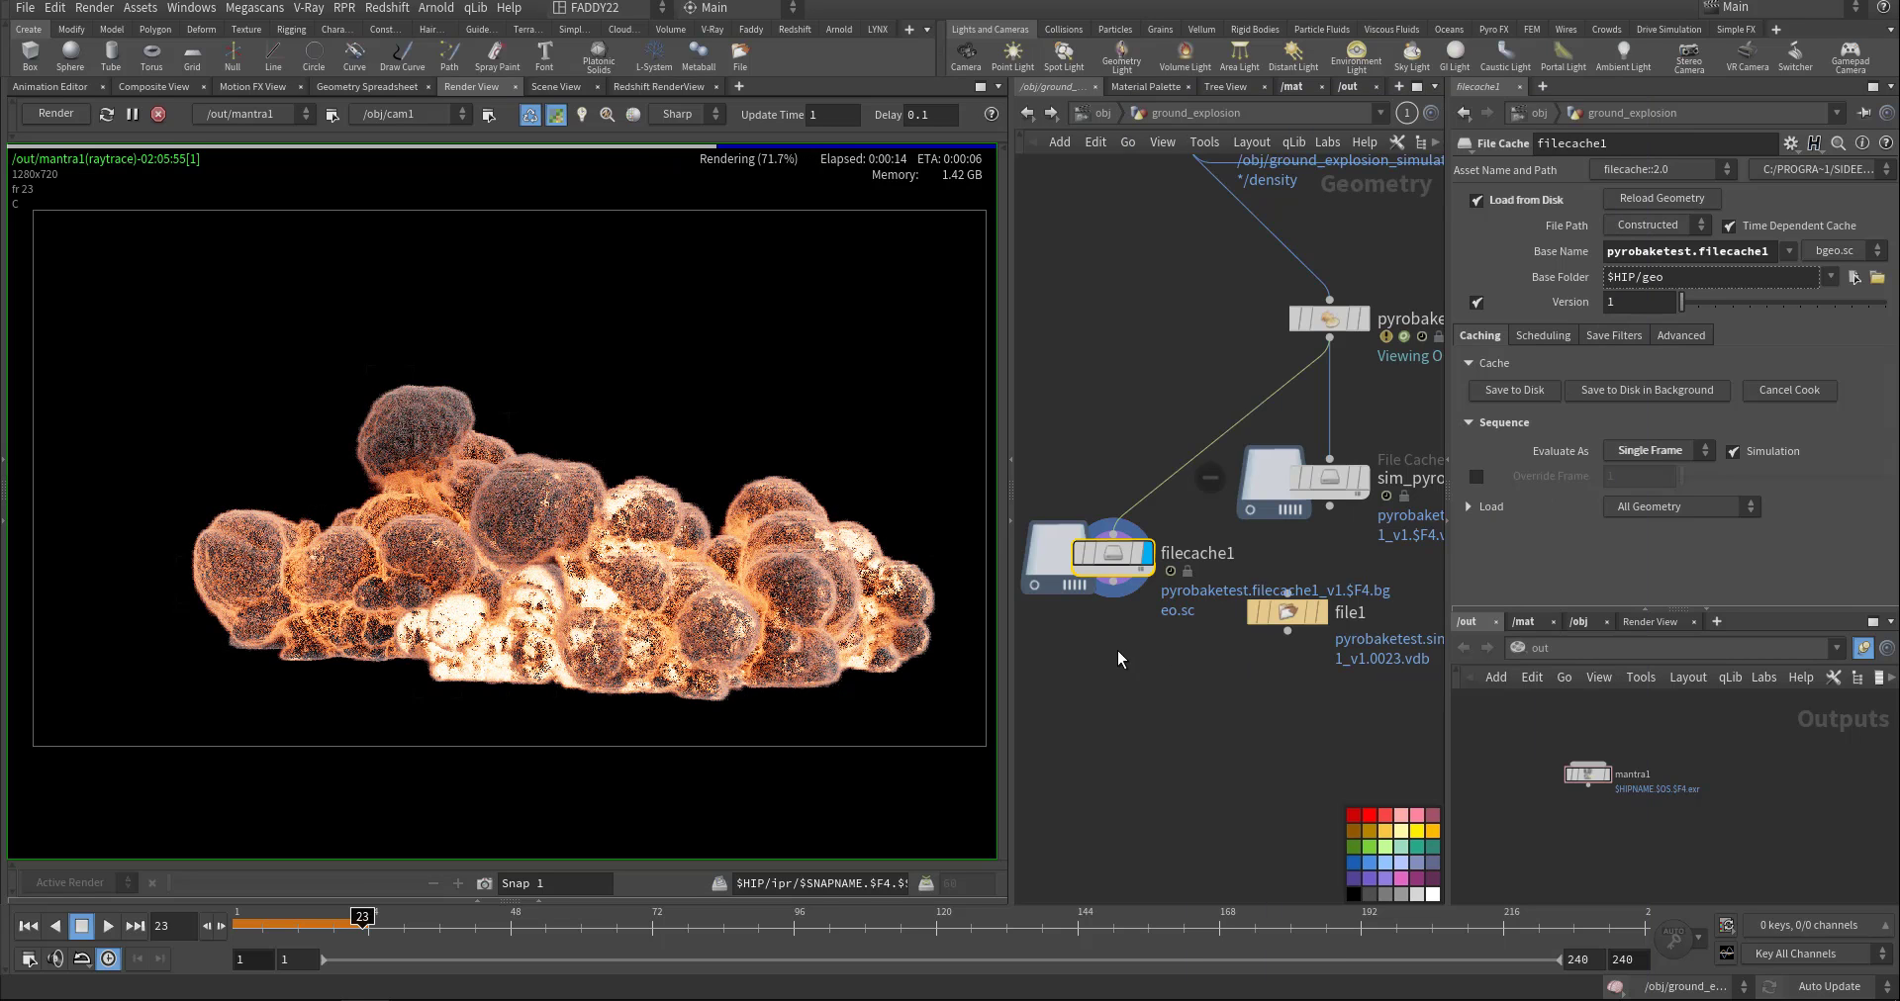
click(1119, 653)
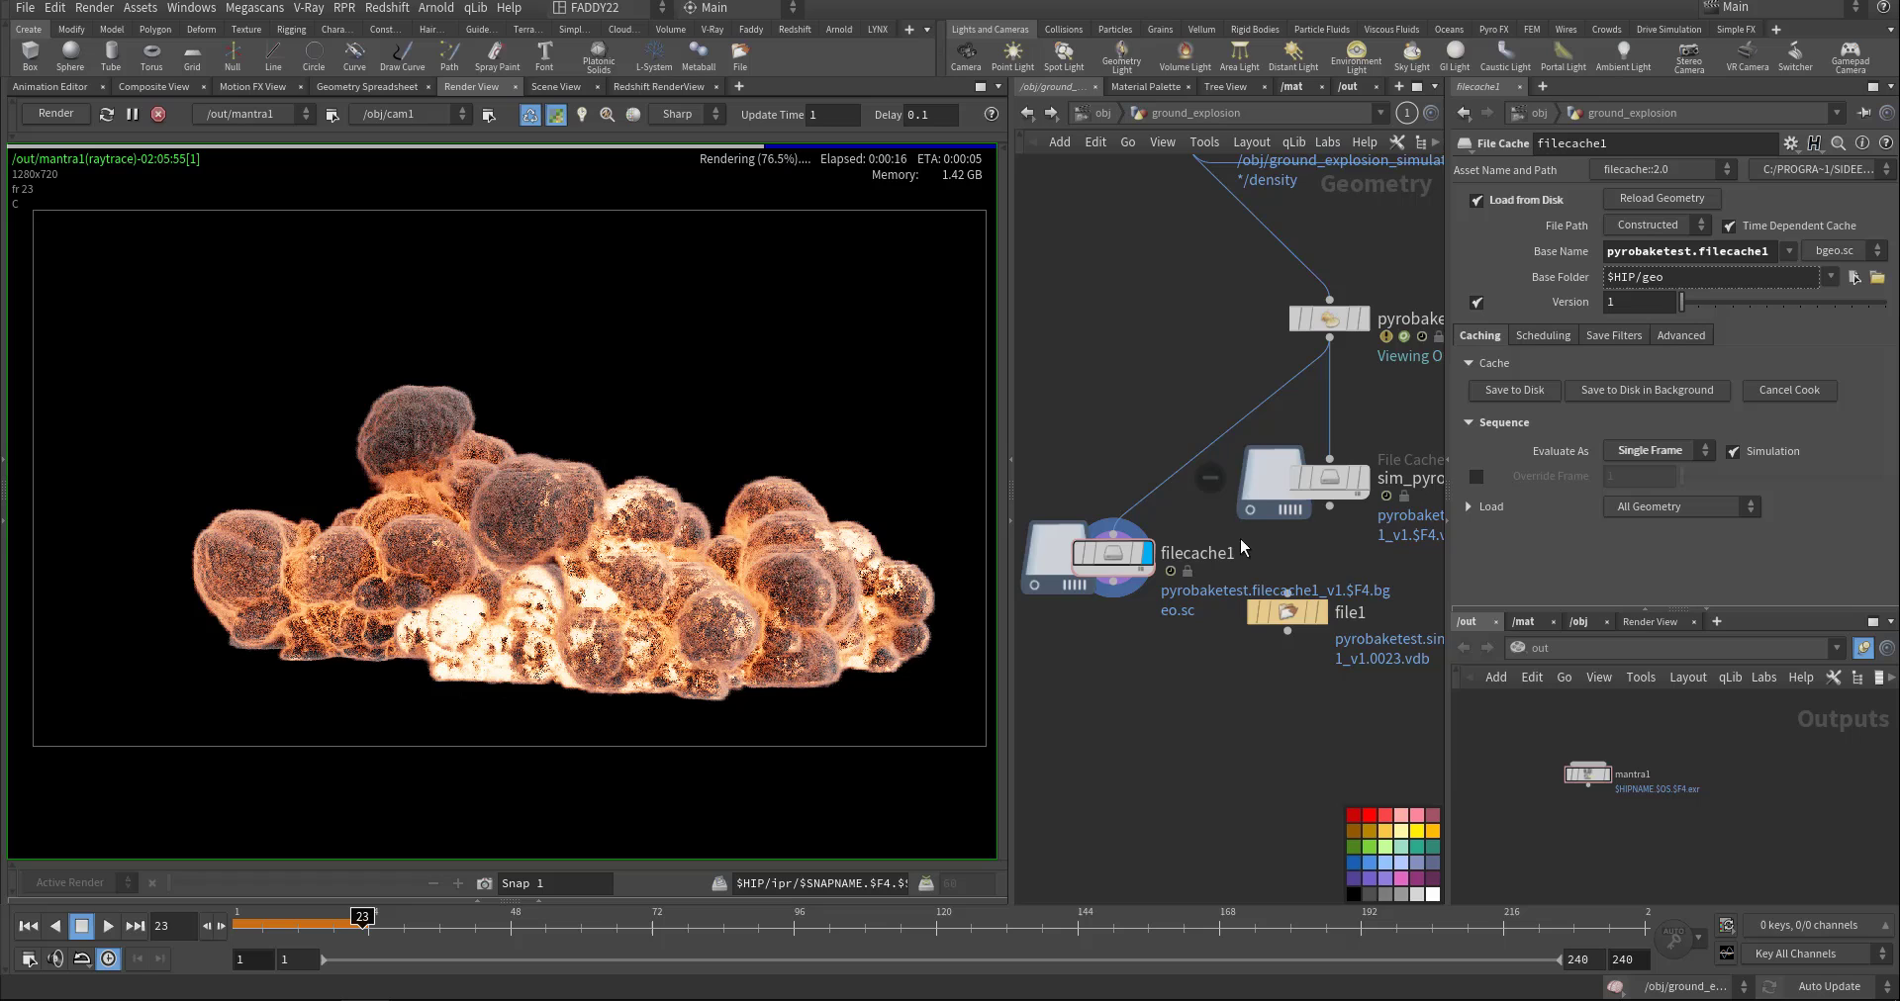
middle_drag(1244, 547, 1200, 555)
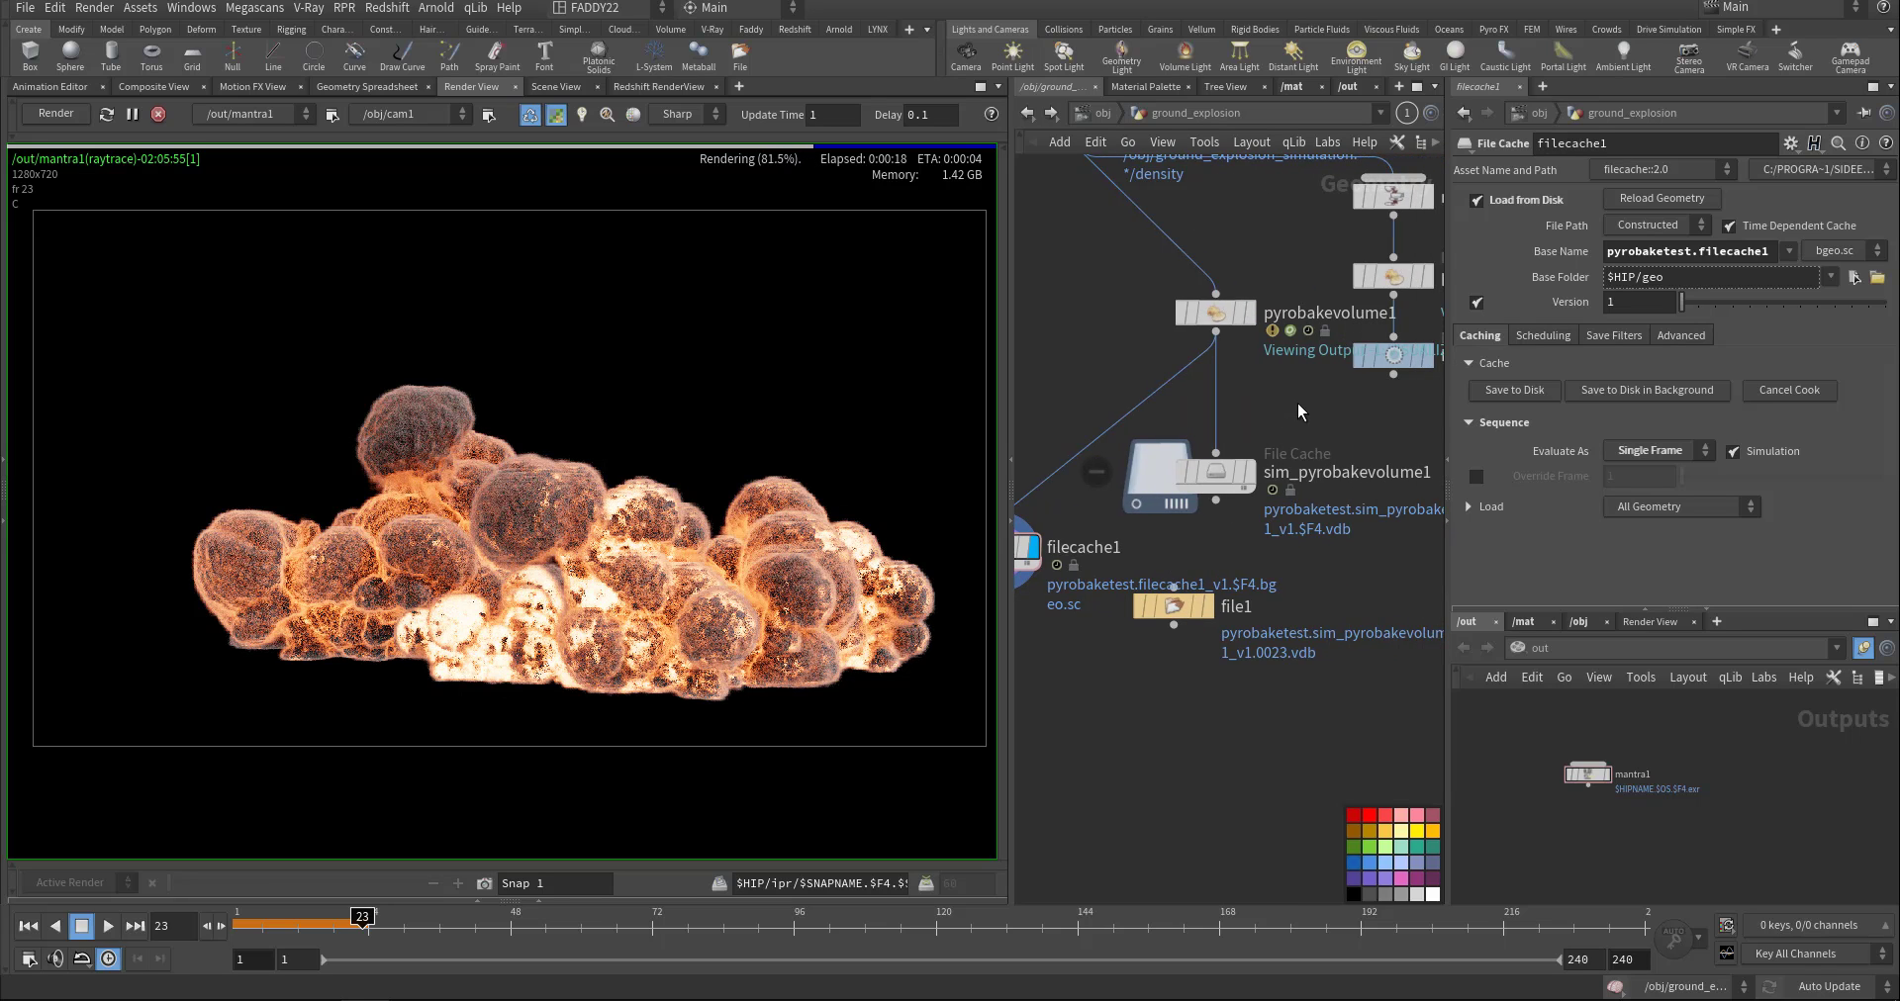
drag(1215, 472, 1071, 398)
middle_drag(1274, 323, 1289, 428)
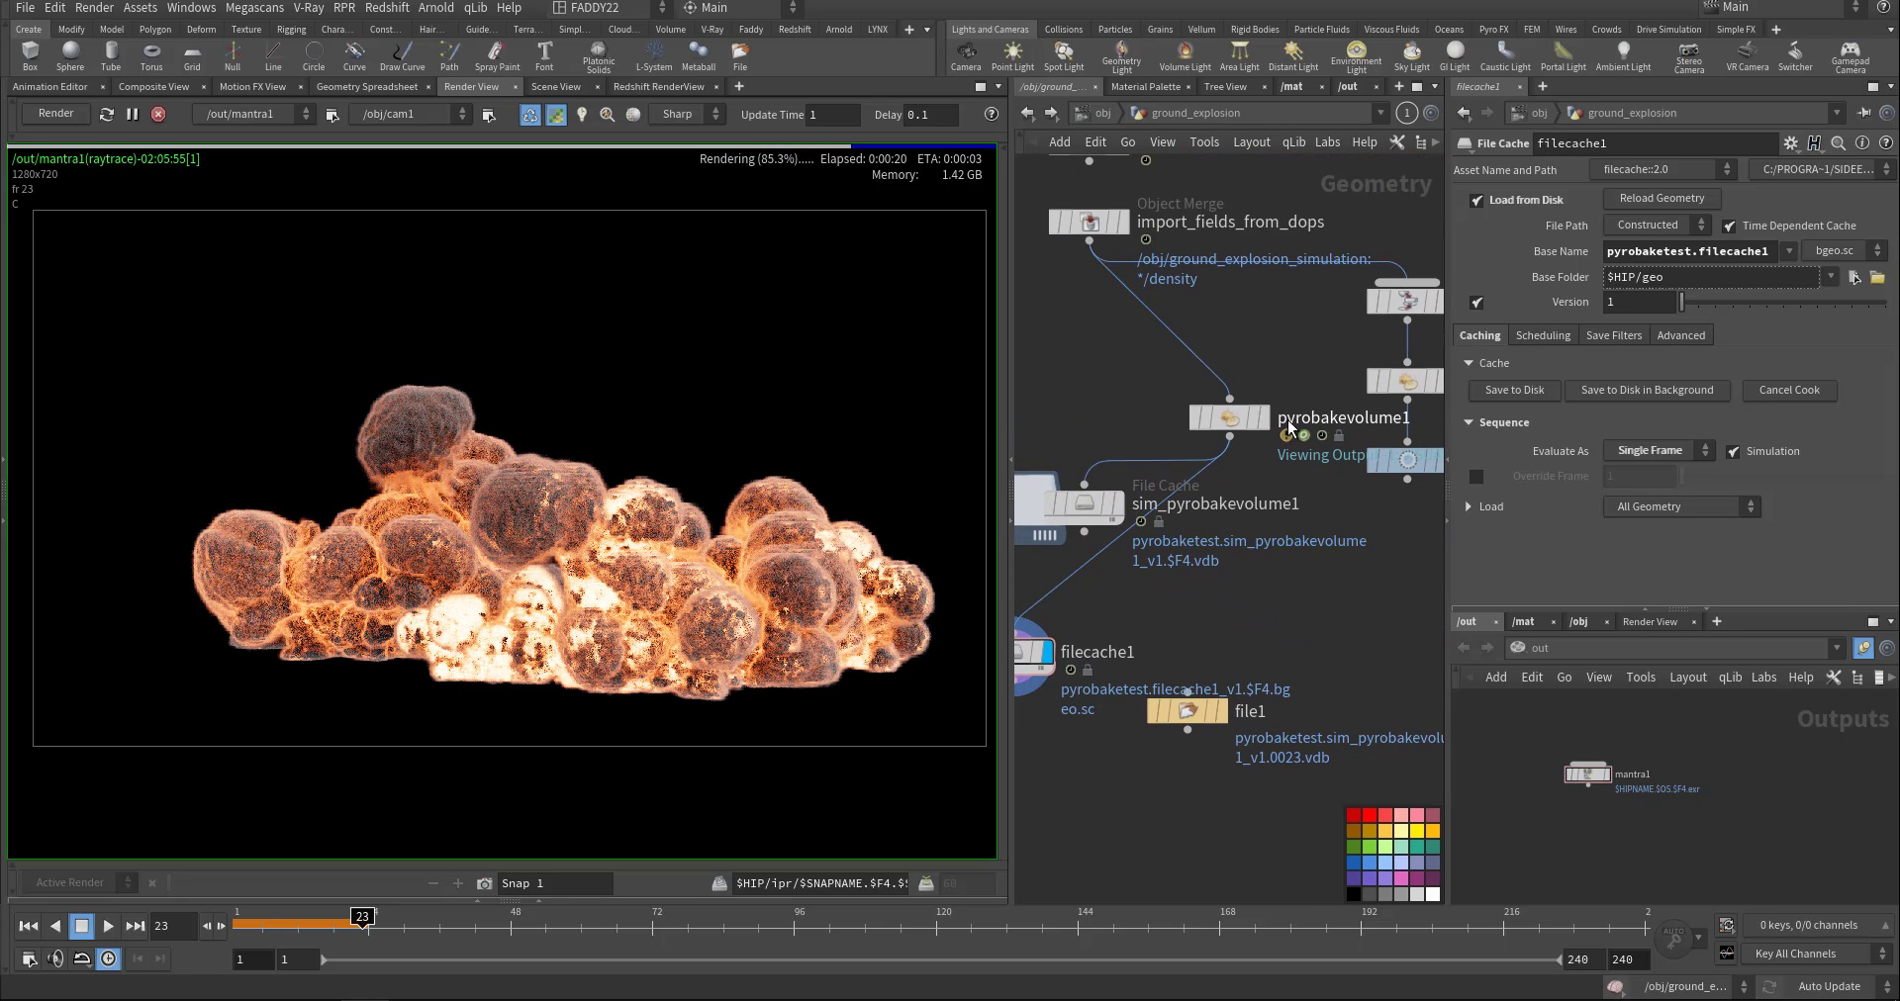
Build a render stage from pyrobakevolume1 via Quick Setups with the Daylight light preset.
click(1230, 418)
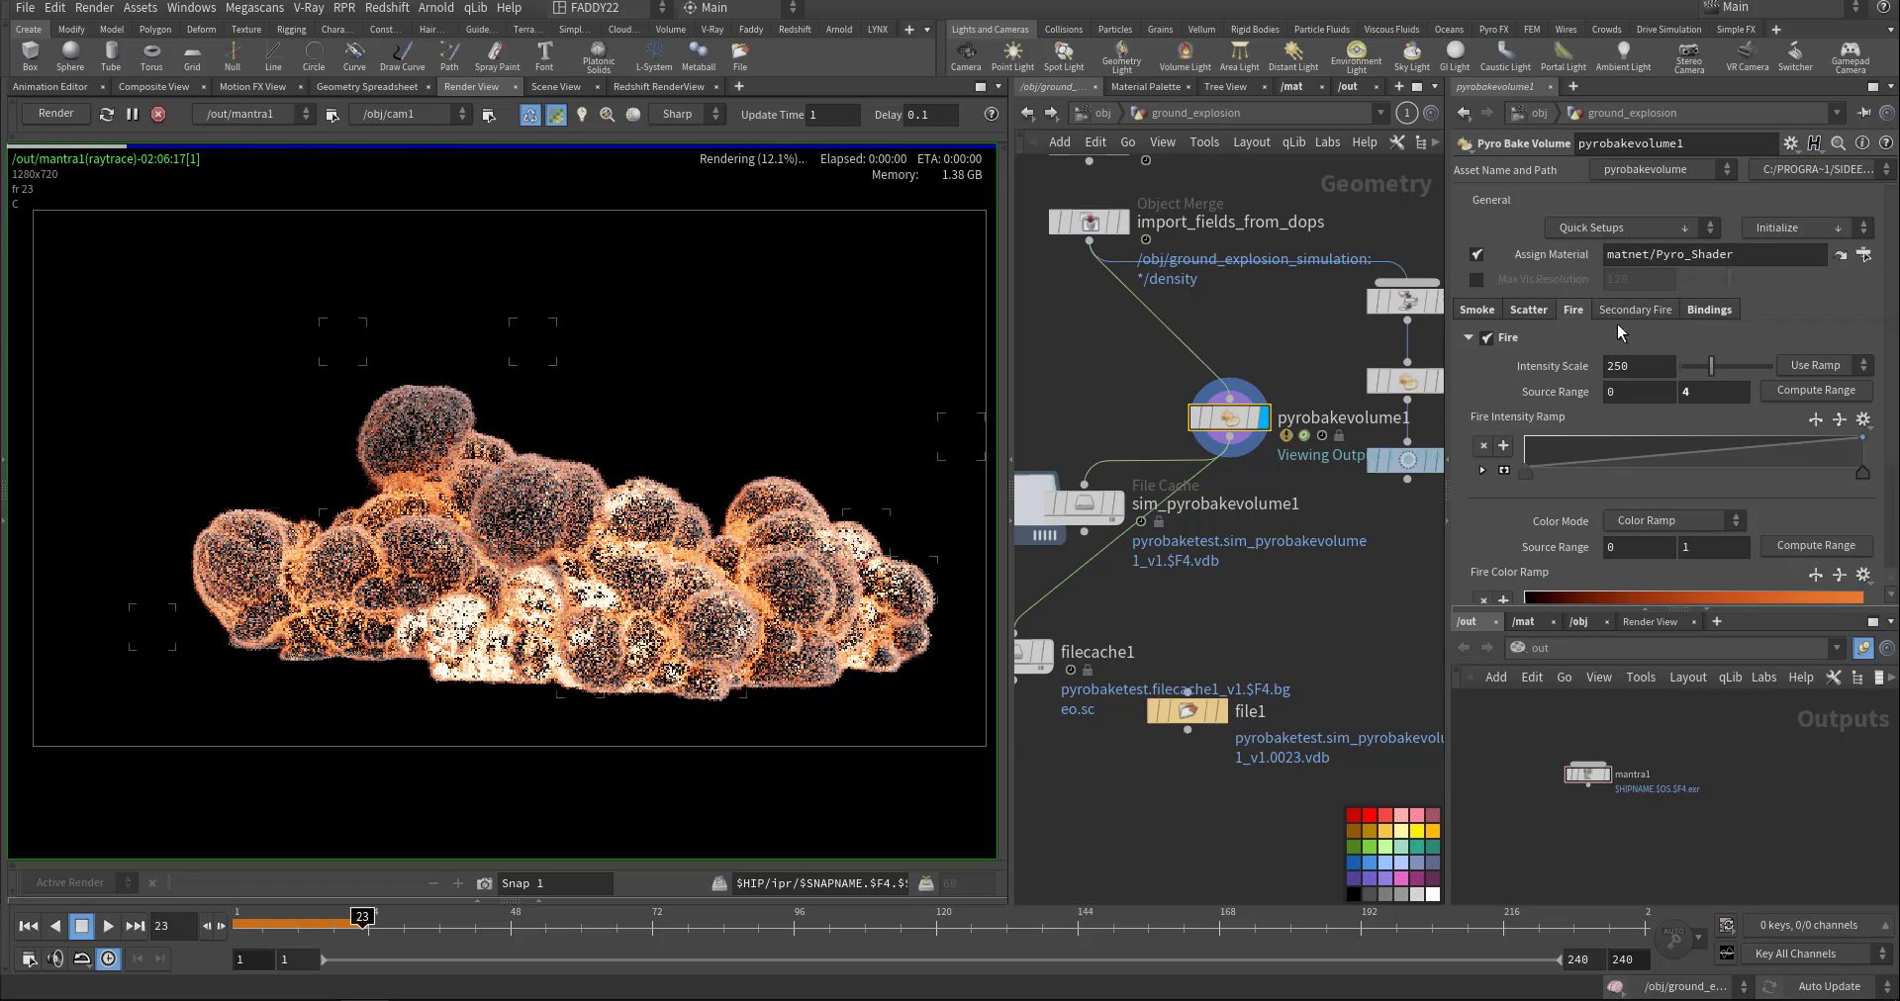
click(1671, 227)
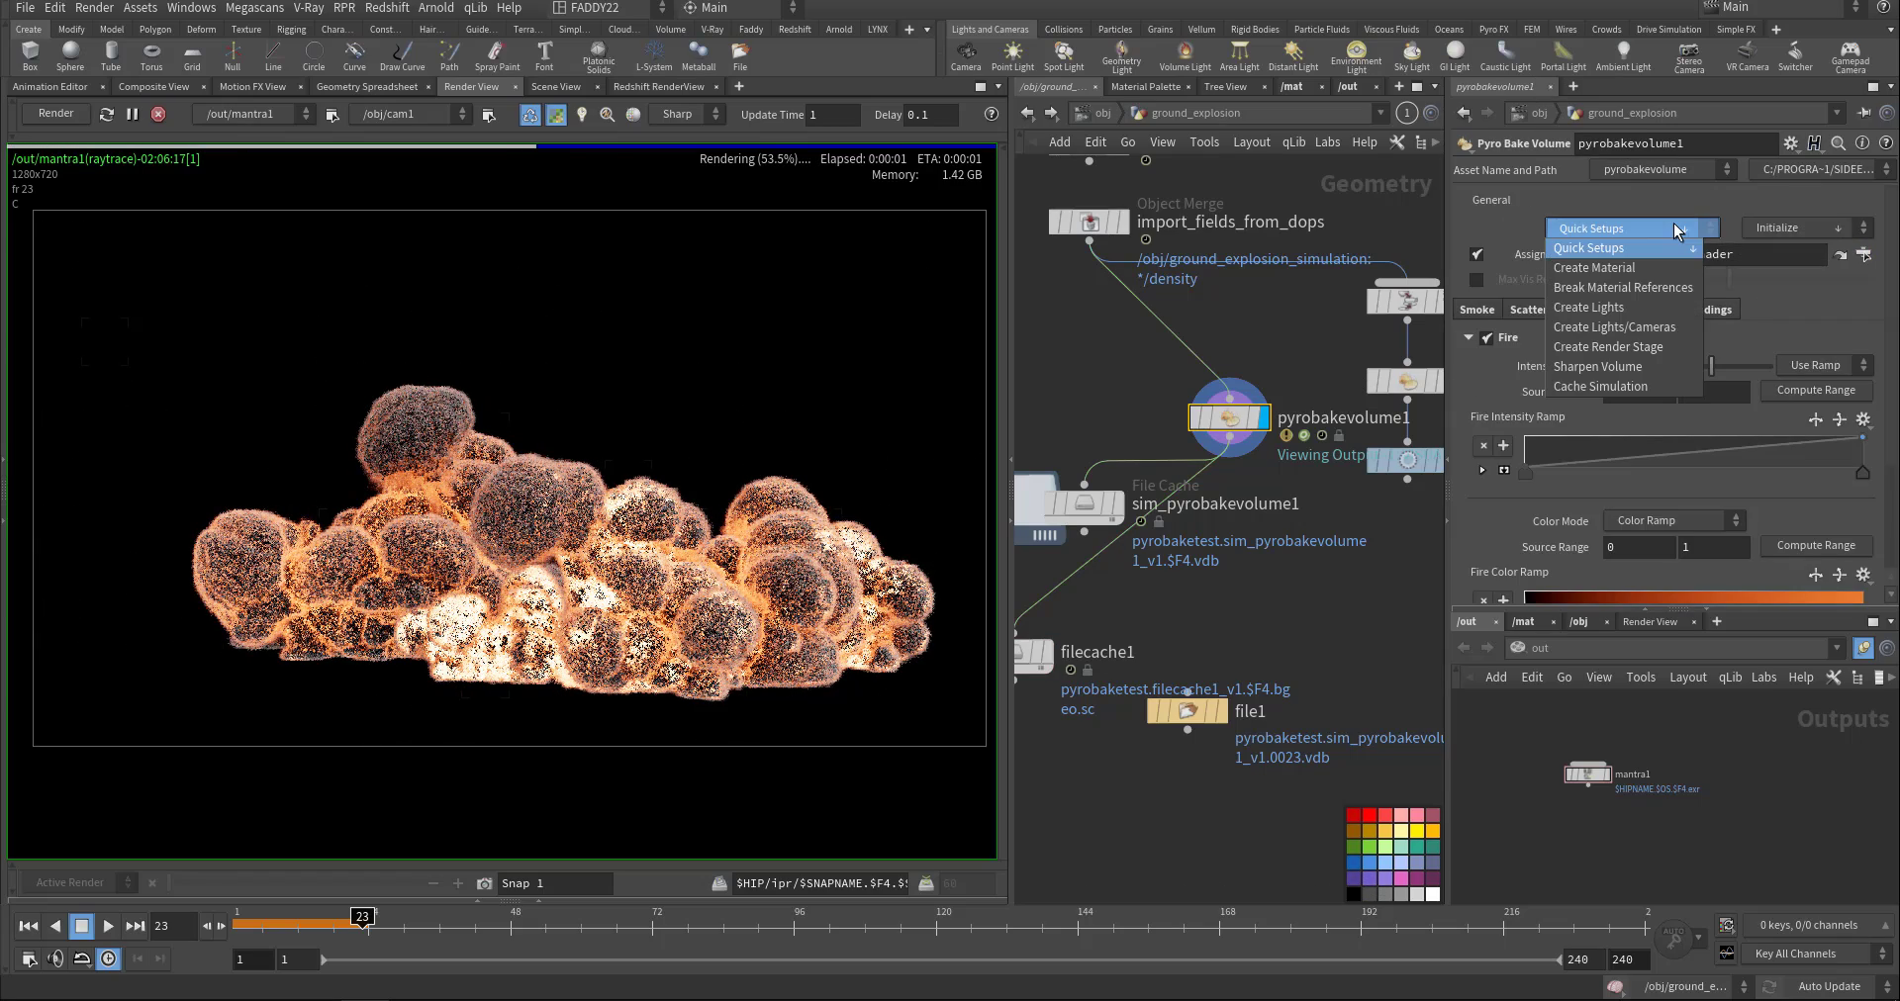
click(1665, 347)
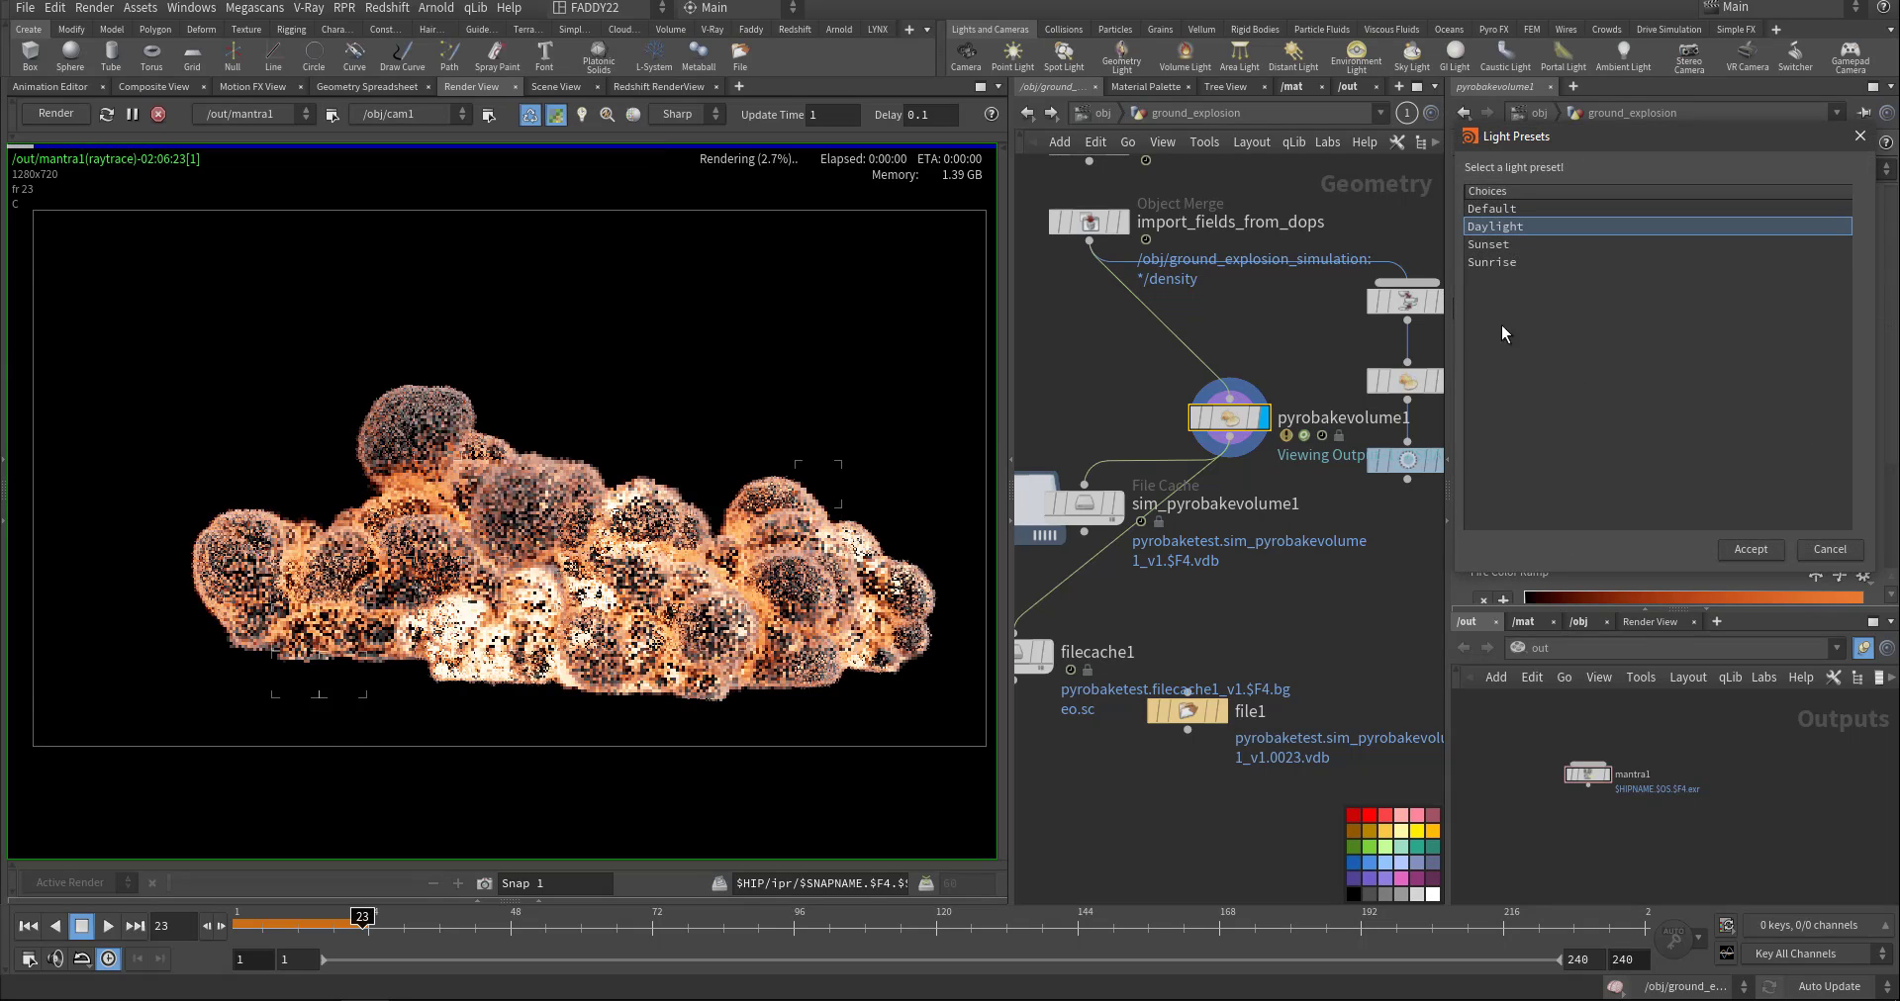
click(1736, 550)
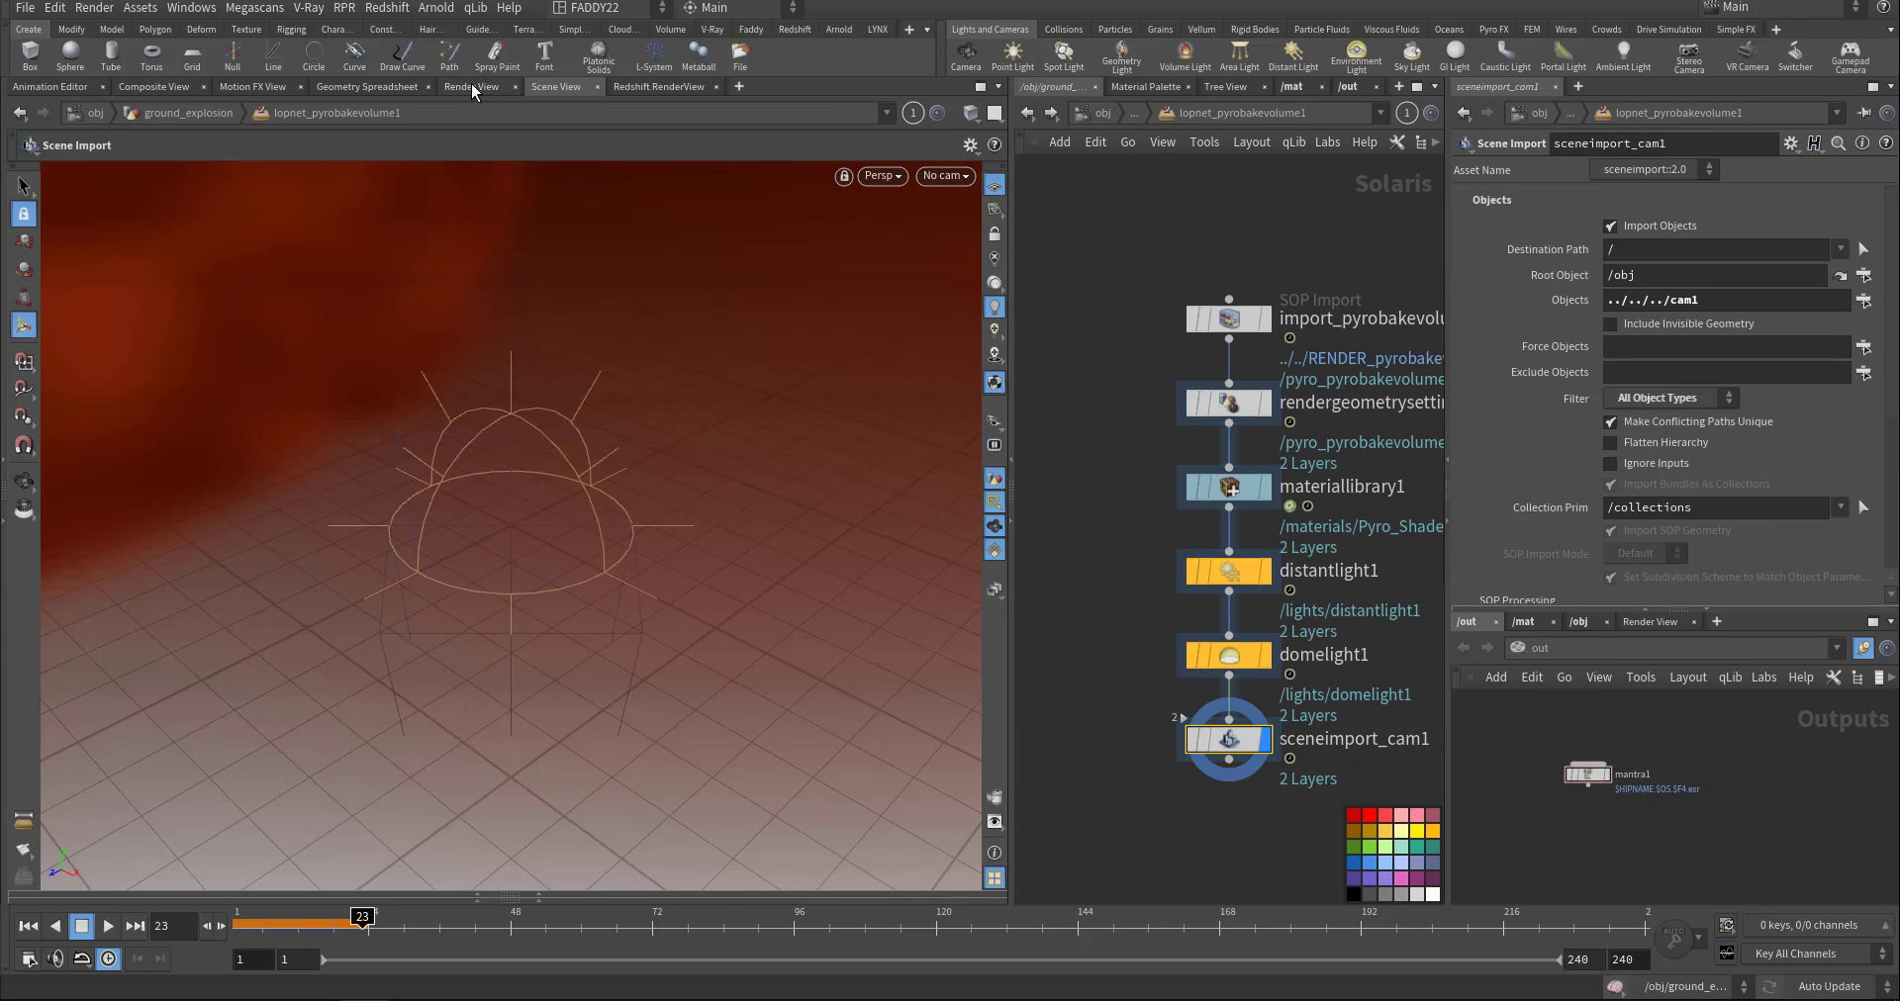
Check the Mantra render, then view the explosion through /cam1 in the Scene View.
click(471, 86)
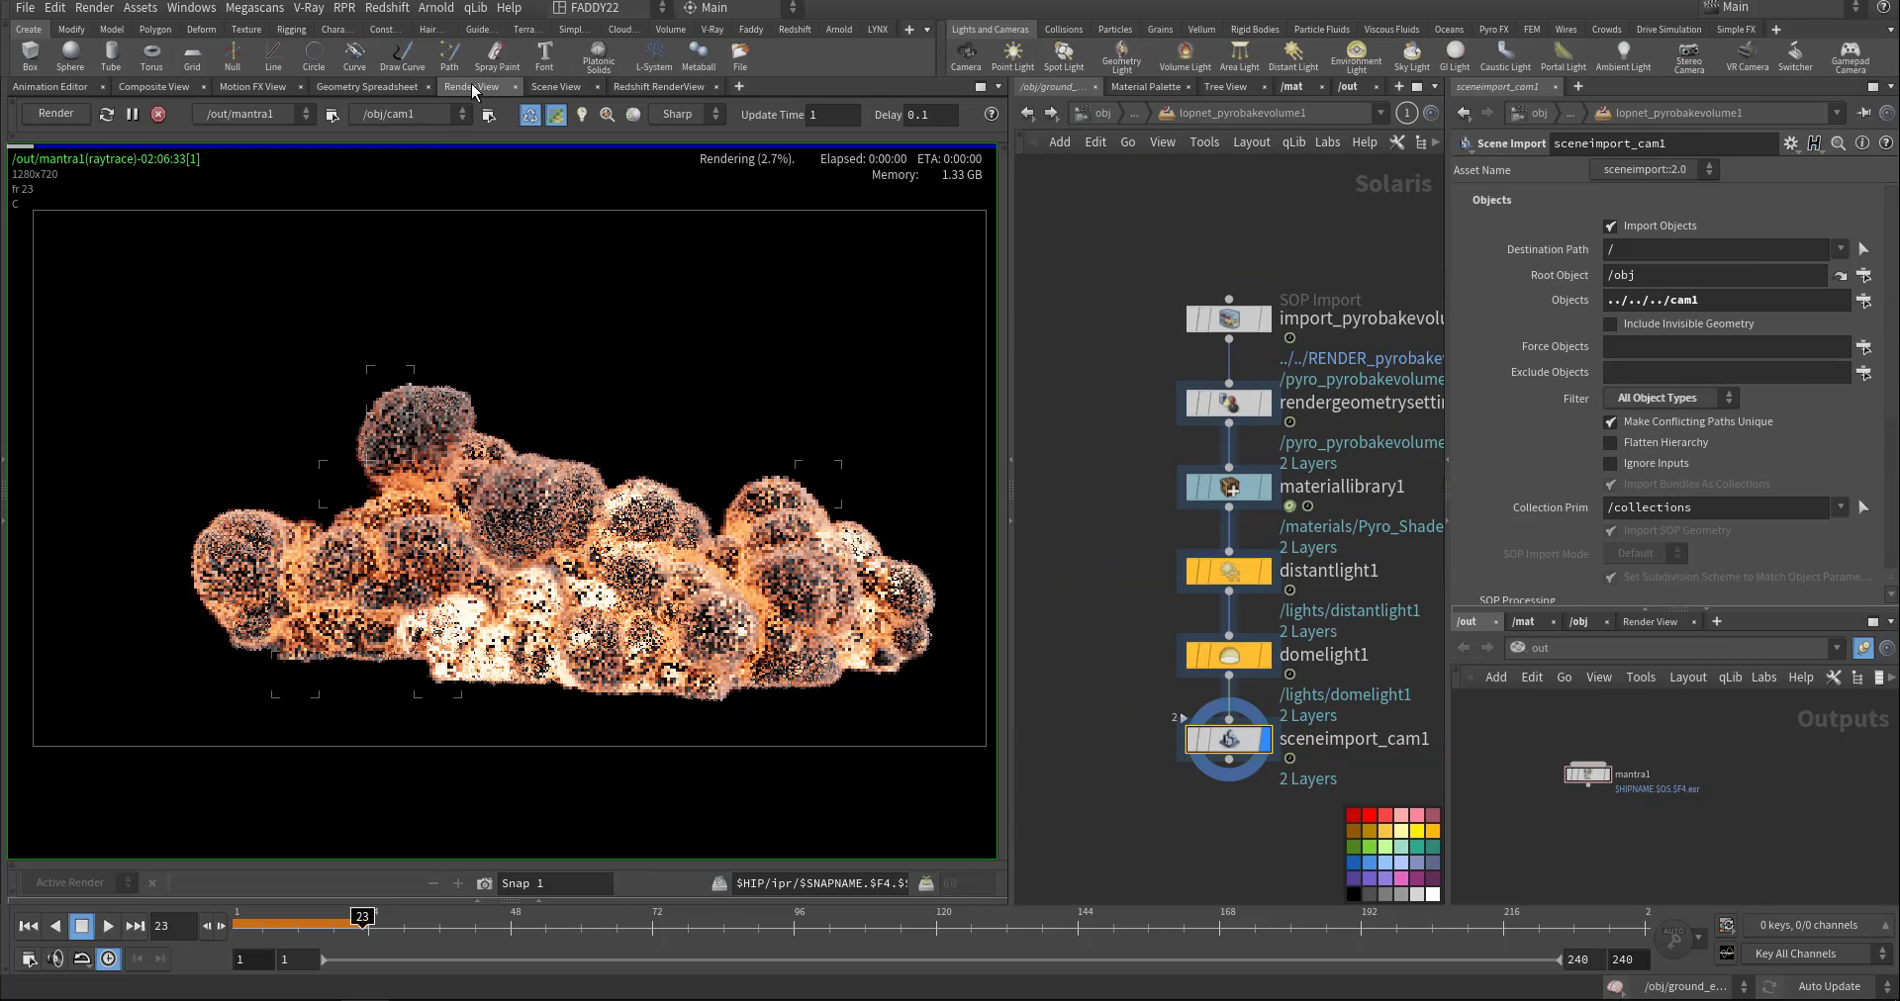
click(578, 90)
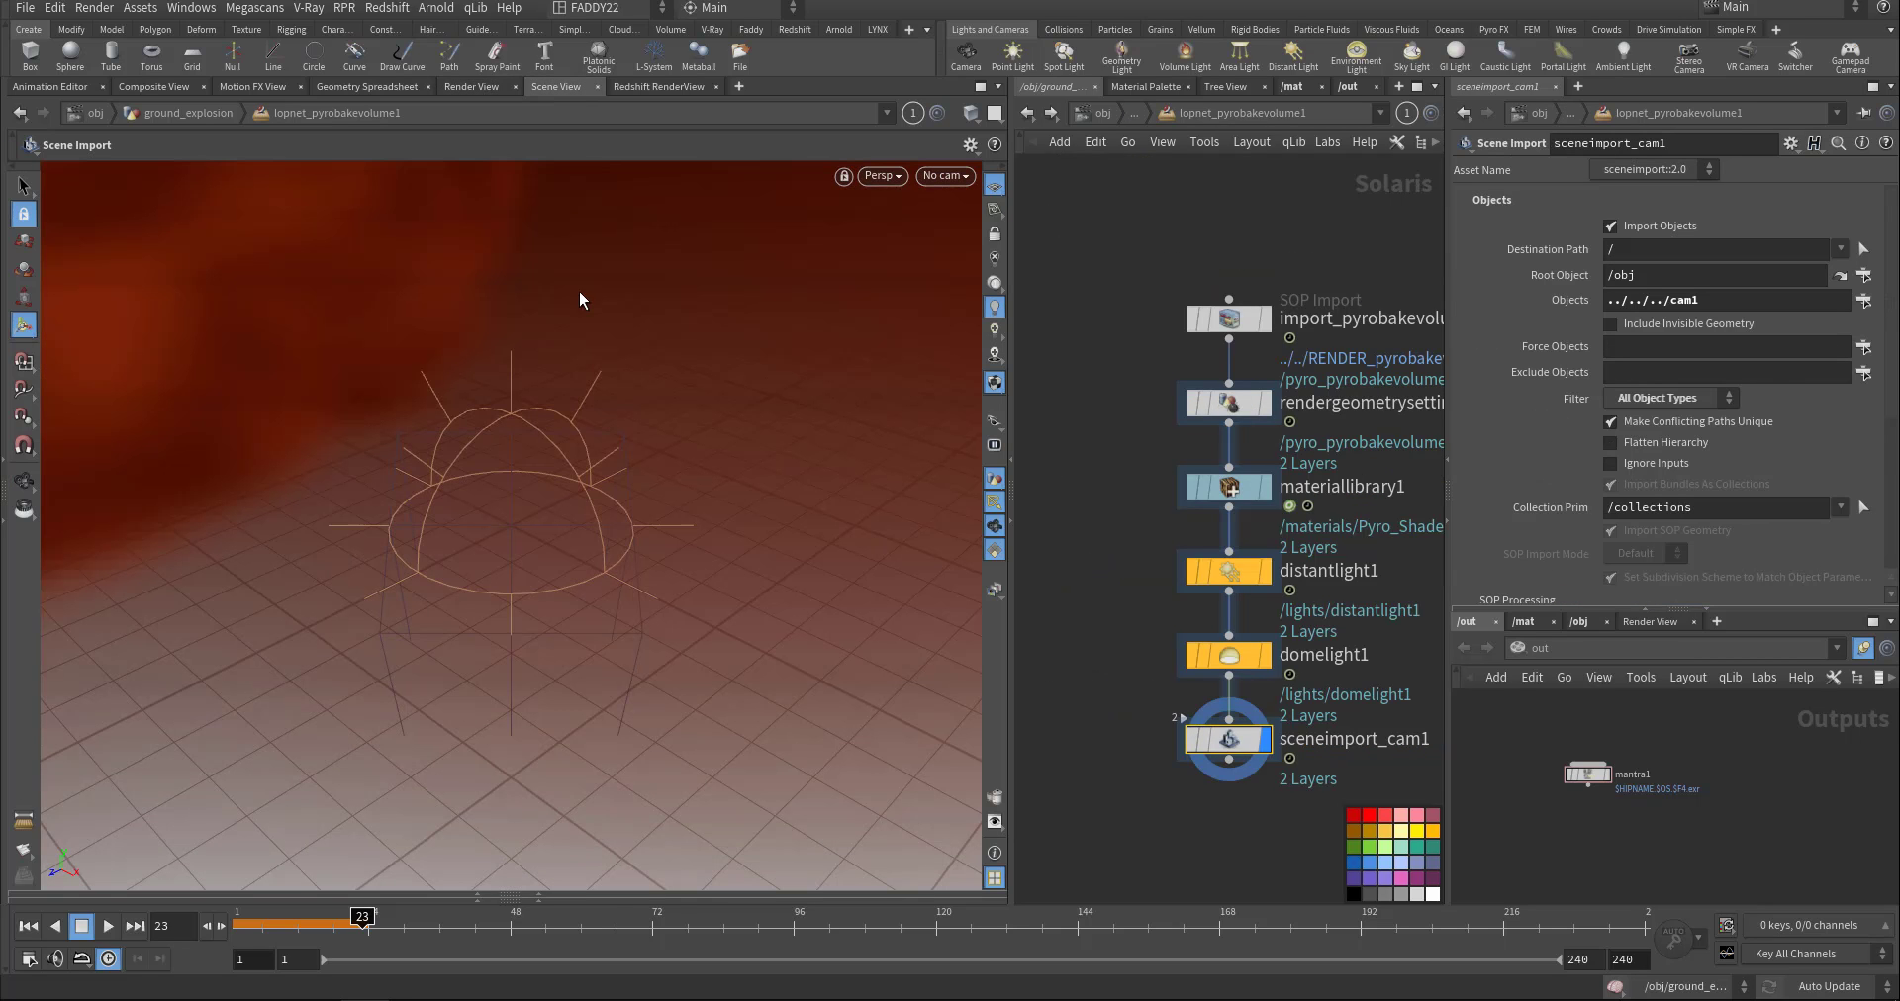
click(946, 175)
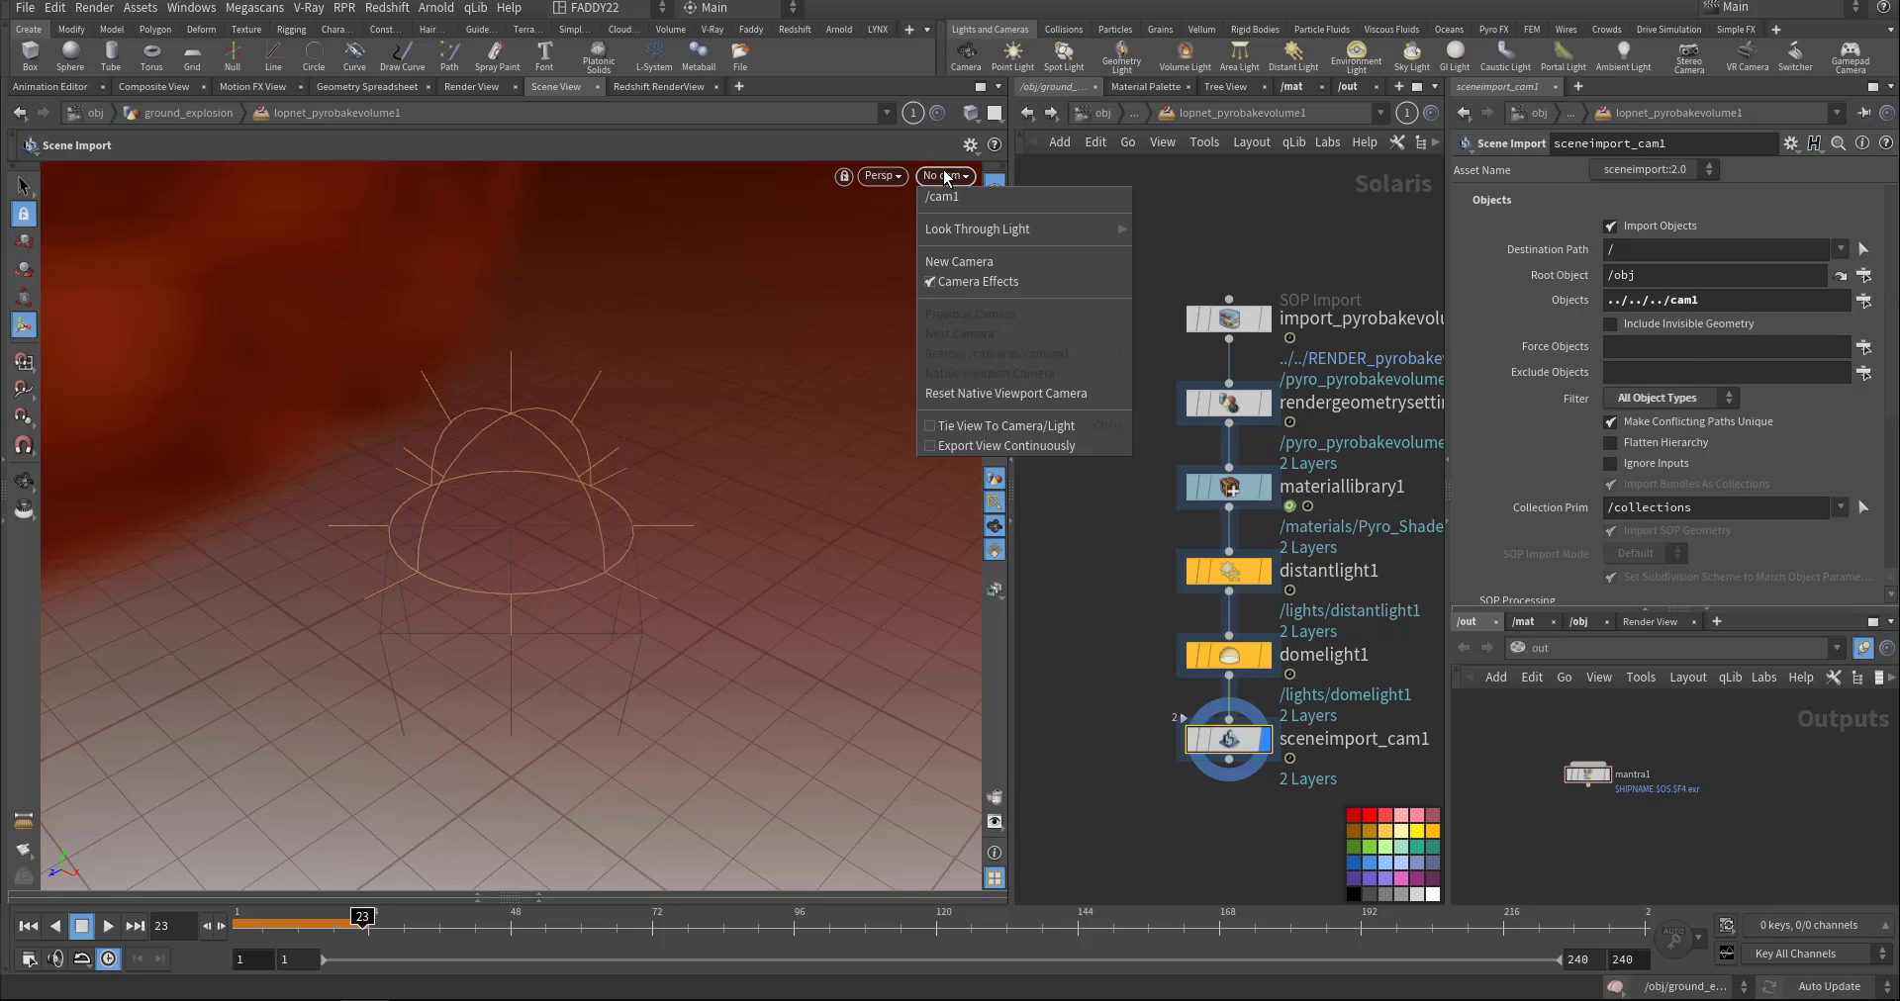
click(948, 230)
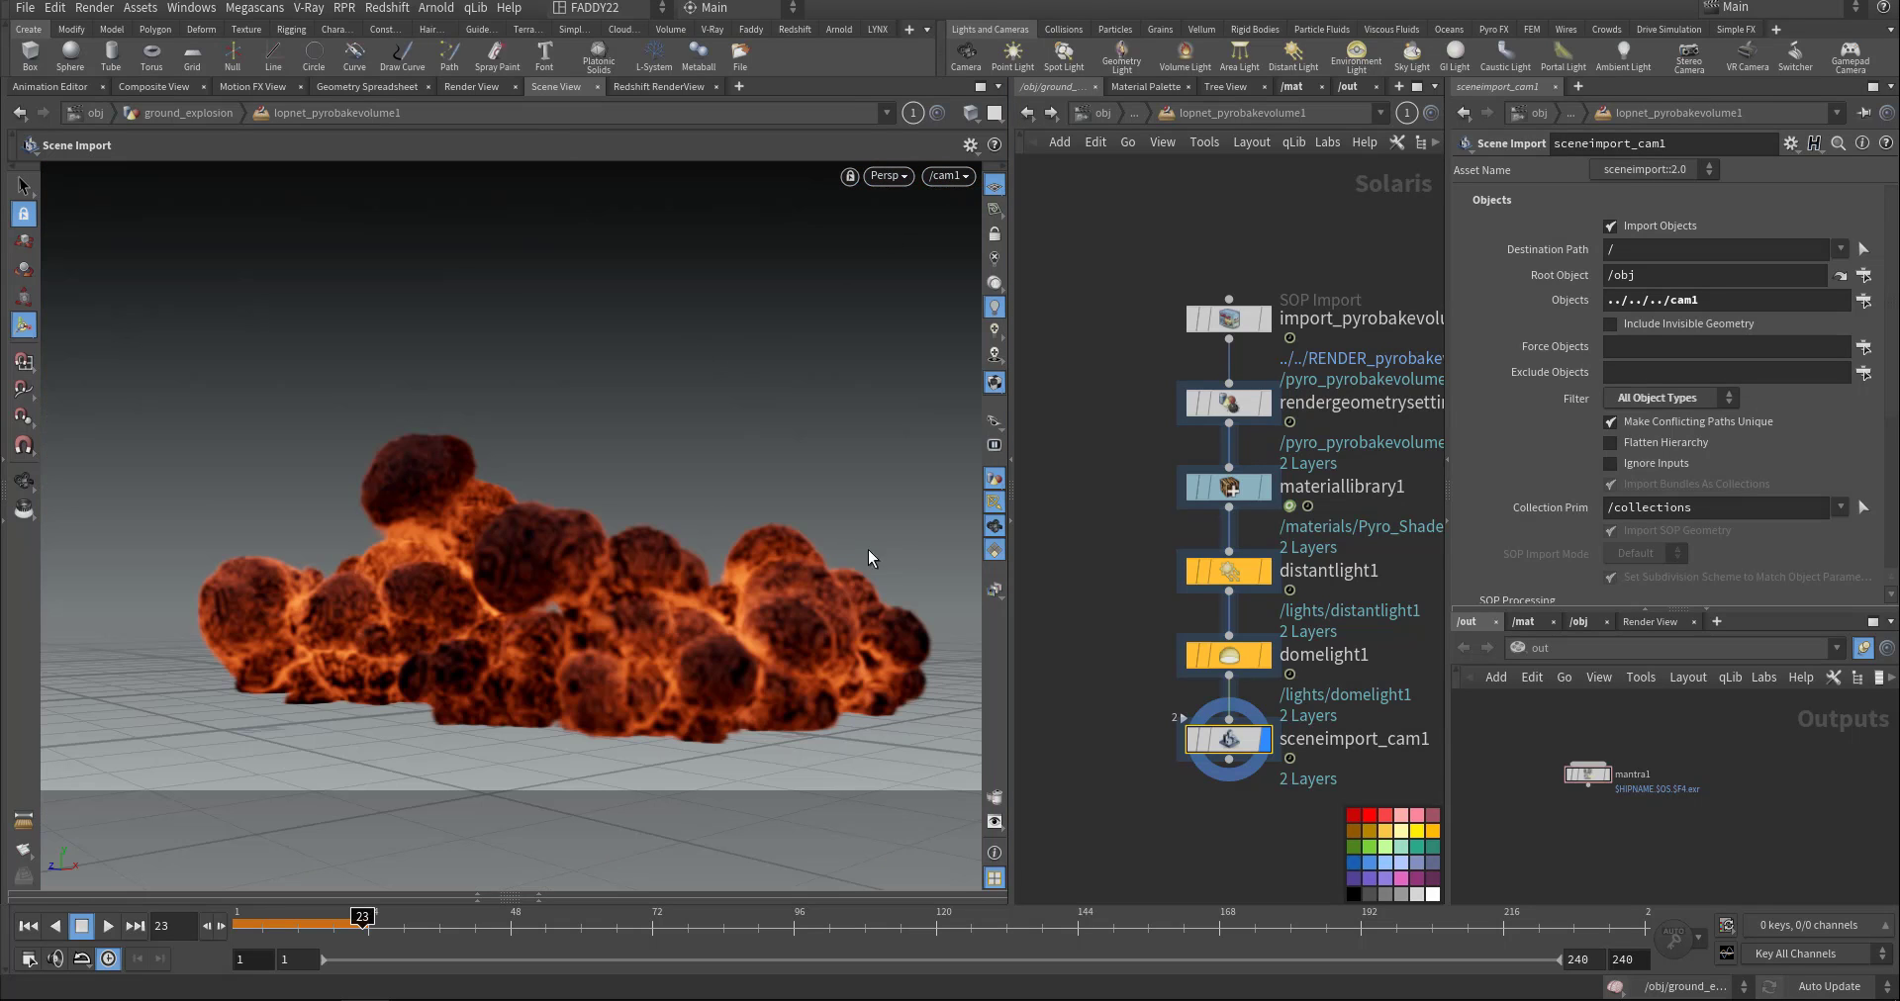
Look inside materiallibrary1, then return up to the object-level network.
middle_drag(1106, 611, 1083, 534)
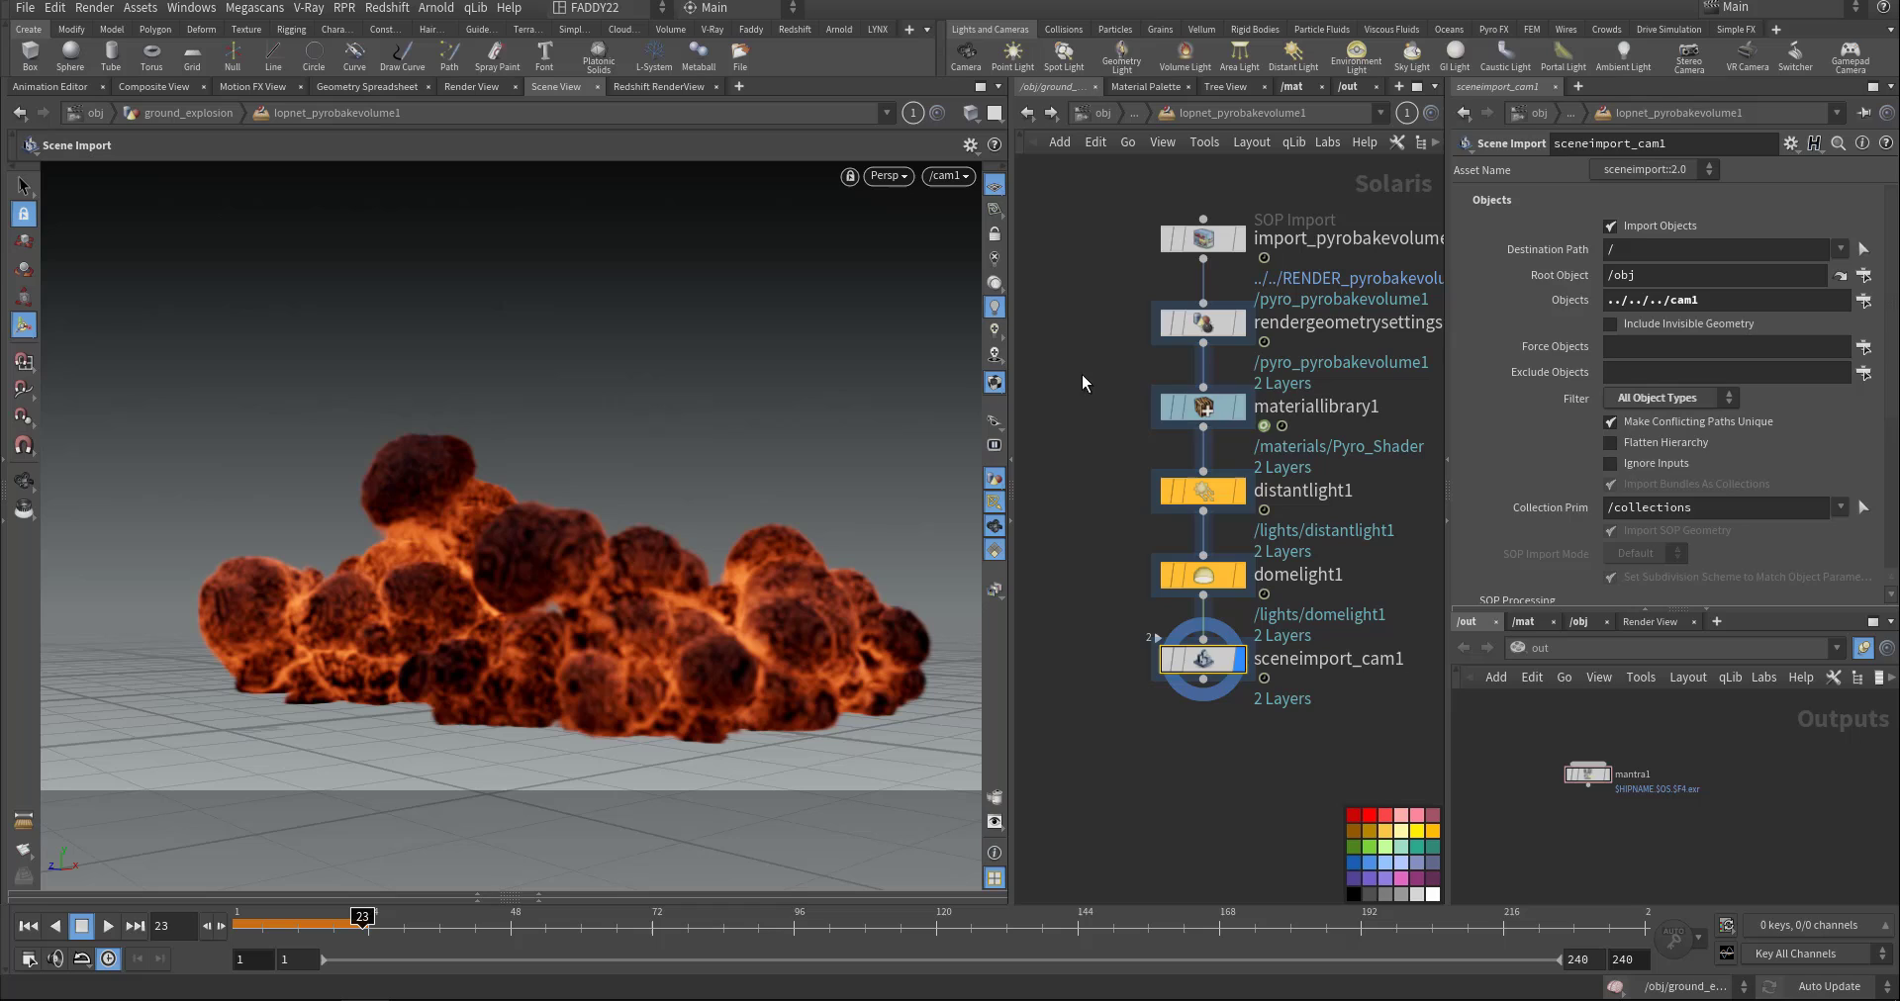
click(1203, 406)
double_click(1202, 407)
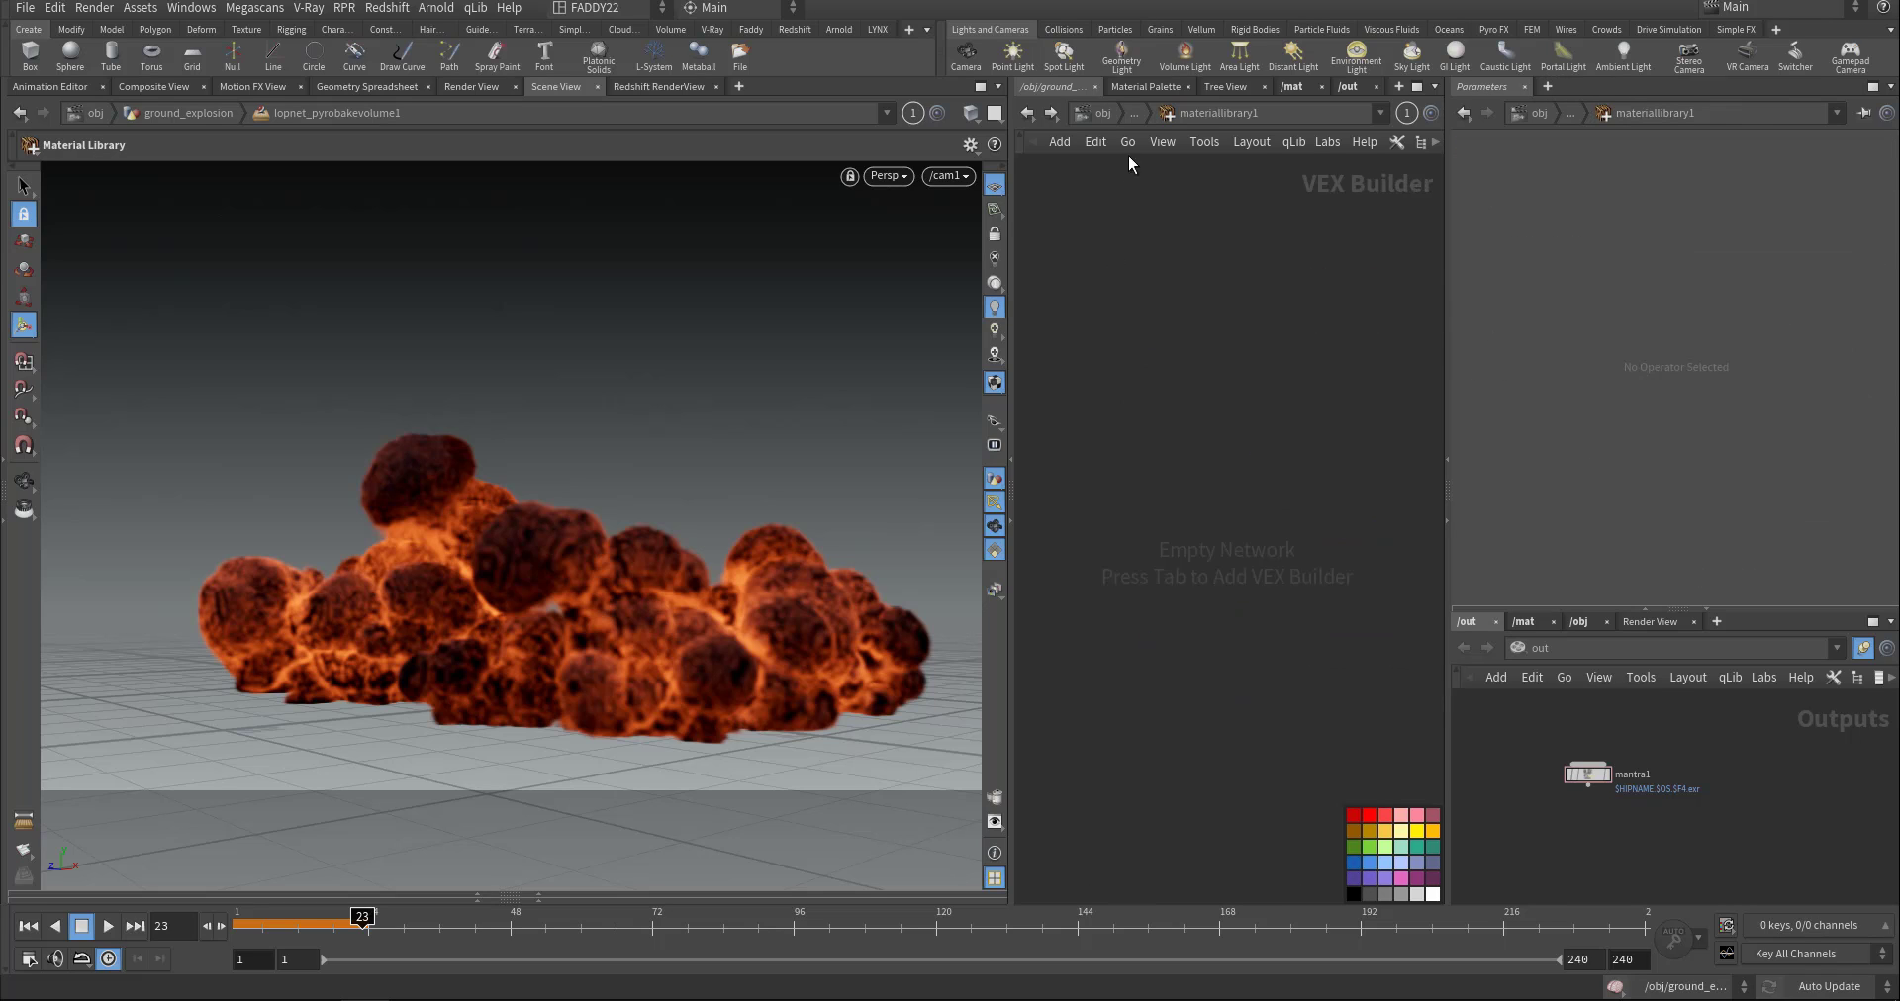
click(1128, 114)
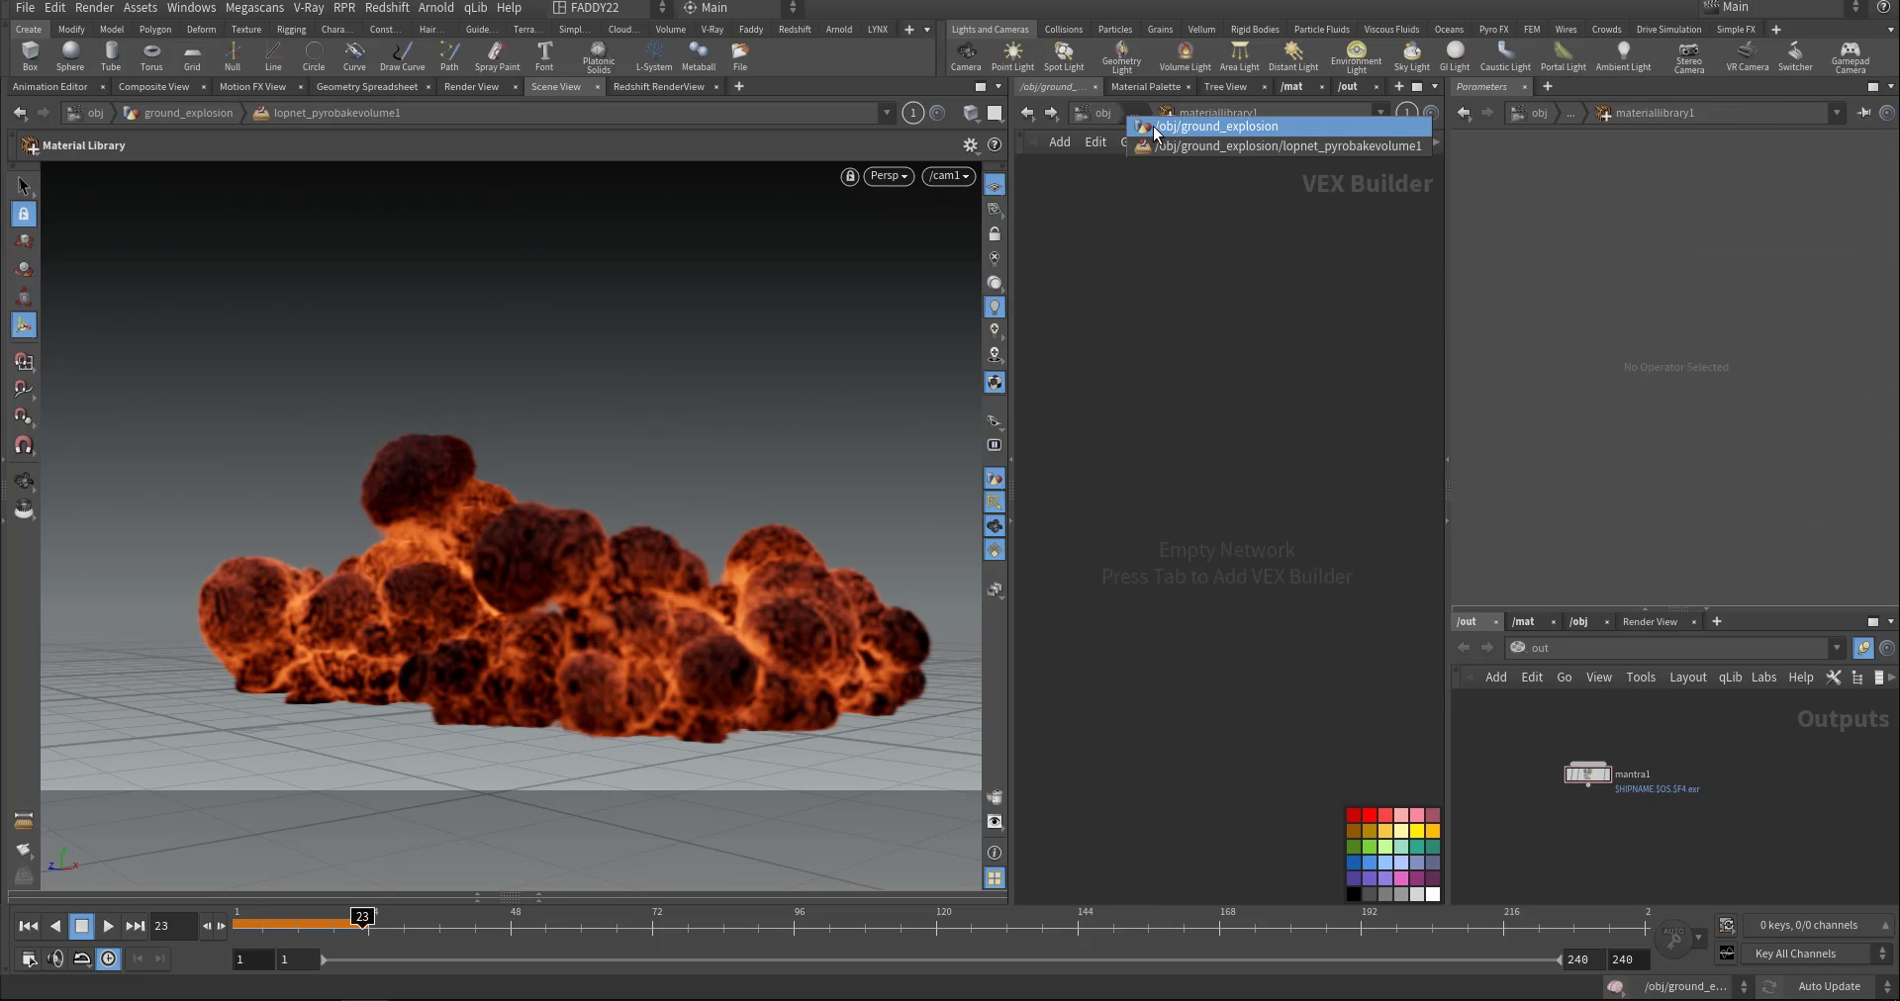
click(1154, 127)
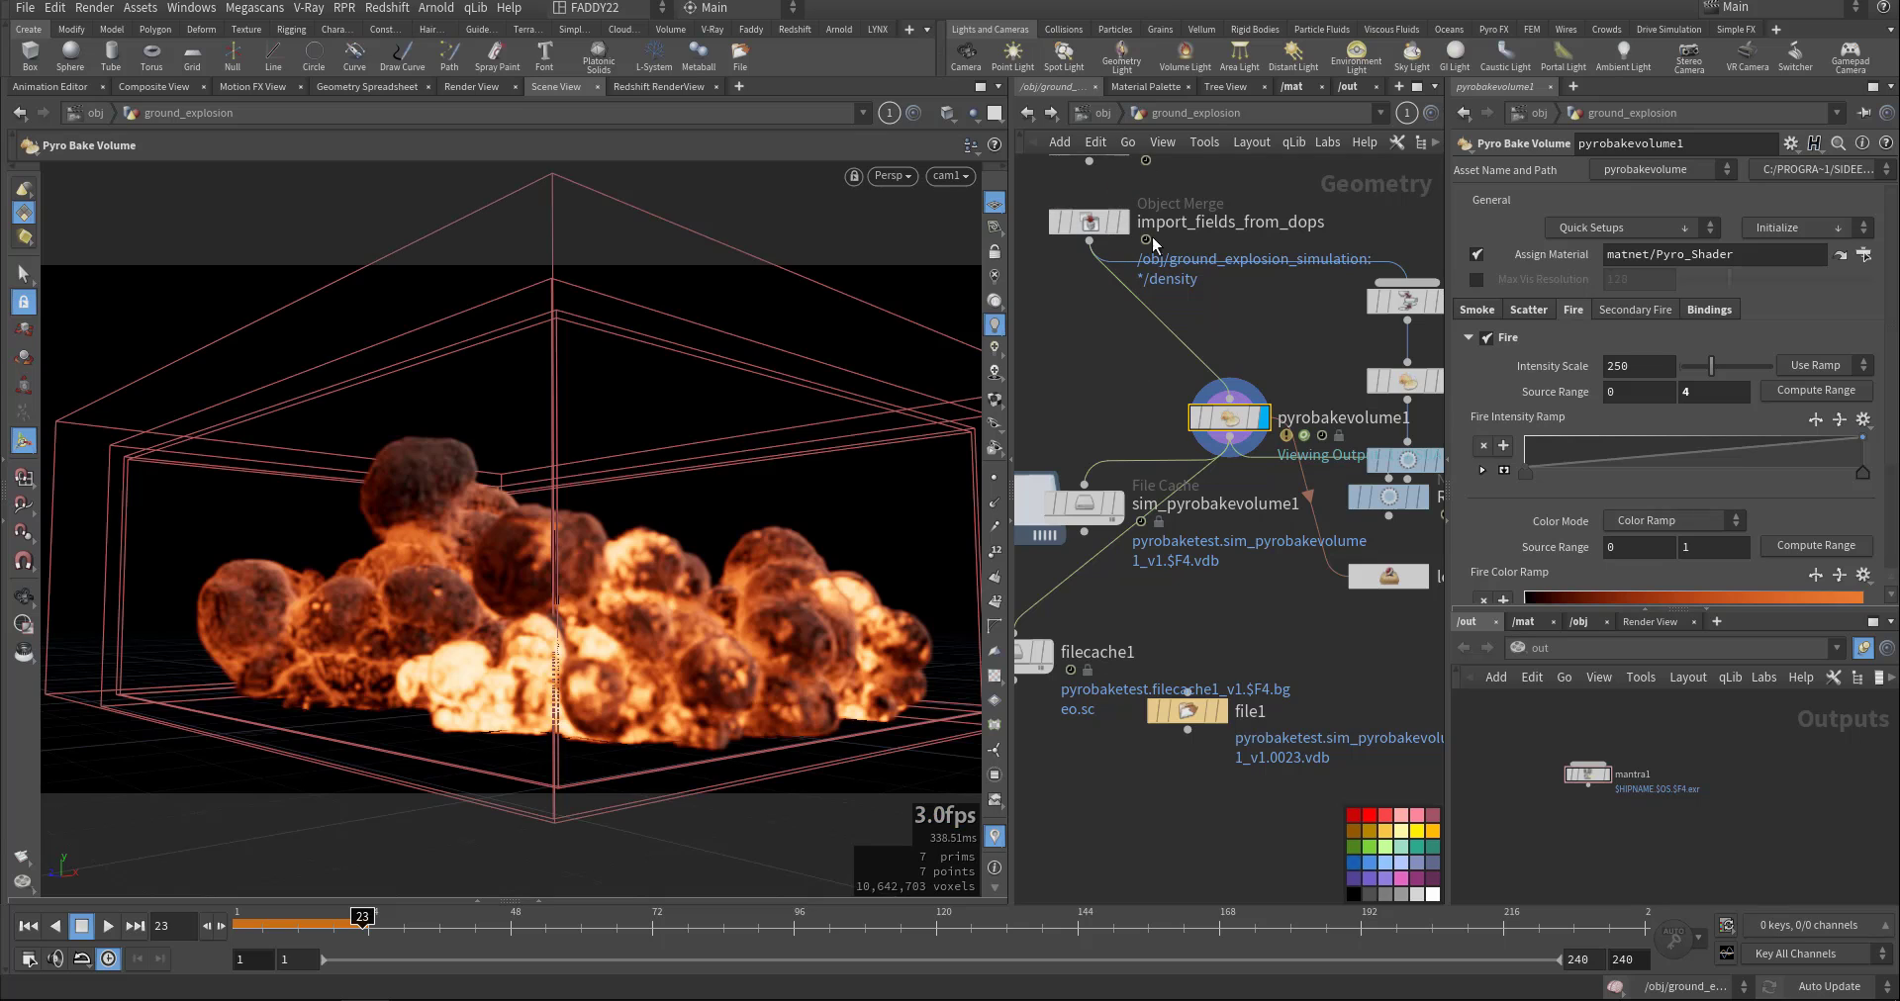
scroll(1197, 643, down, 5)
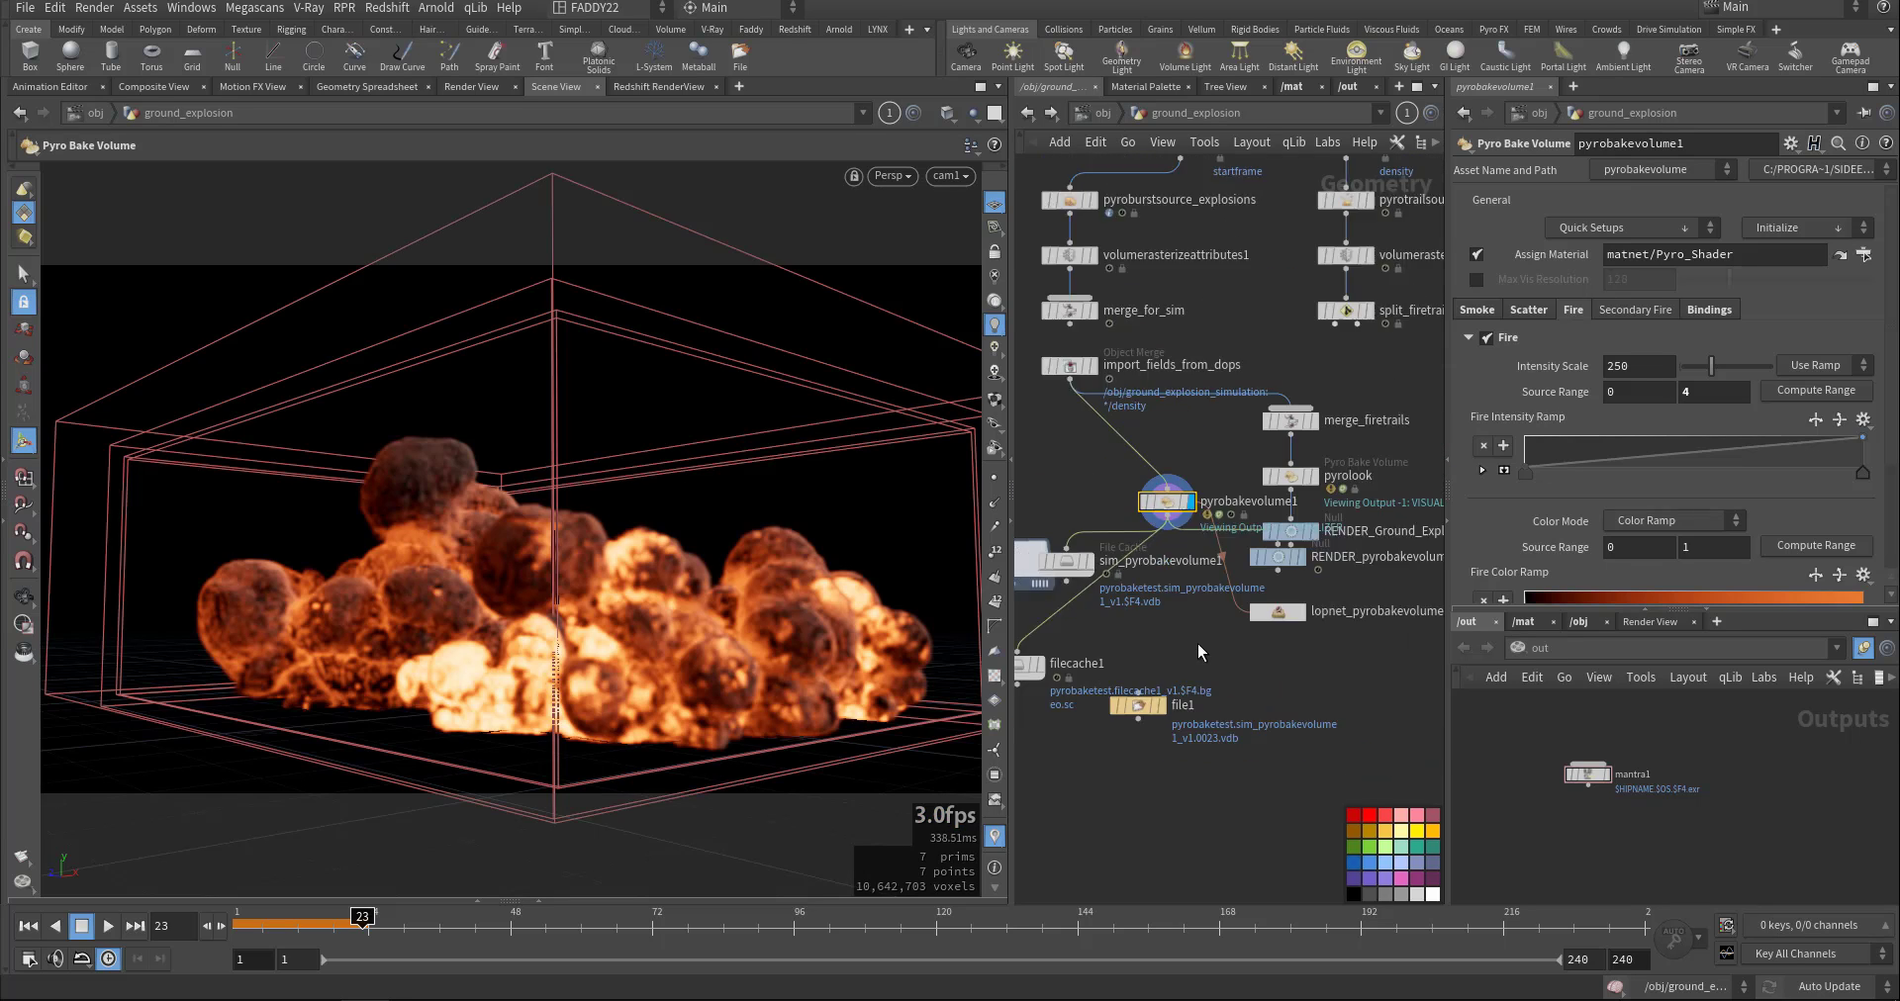
click(1089, 115)
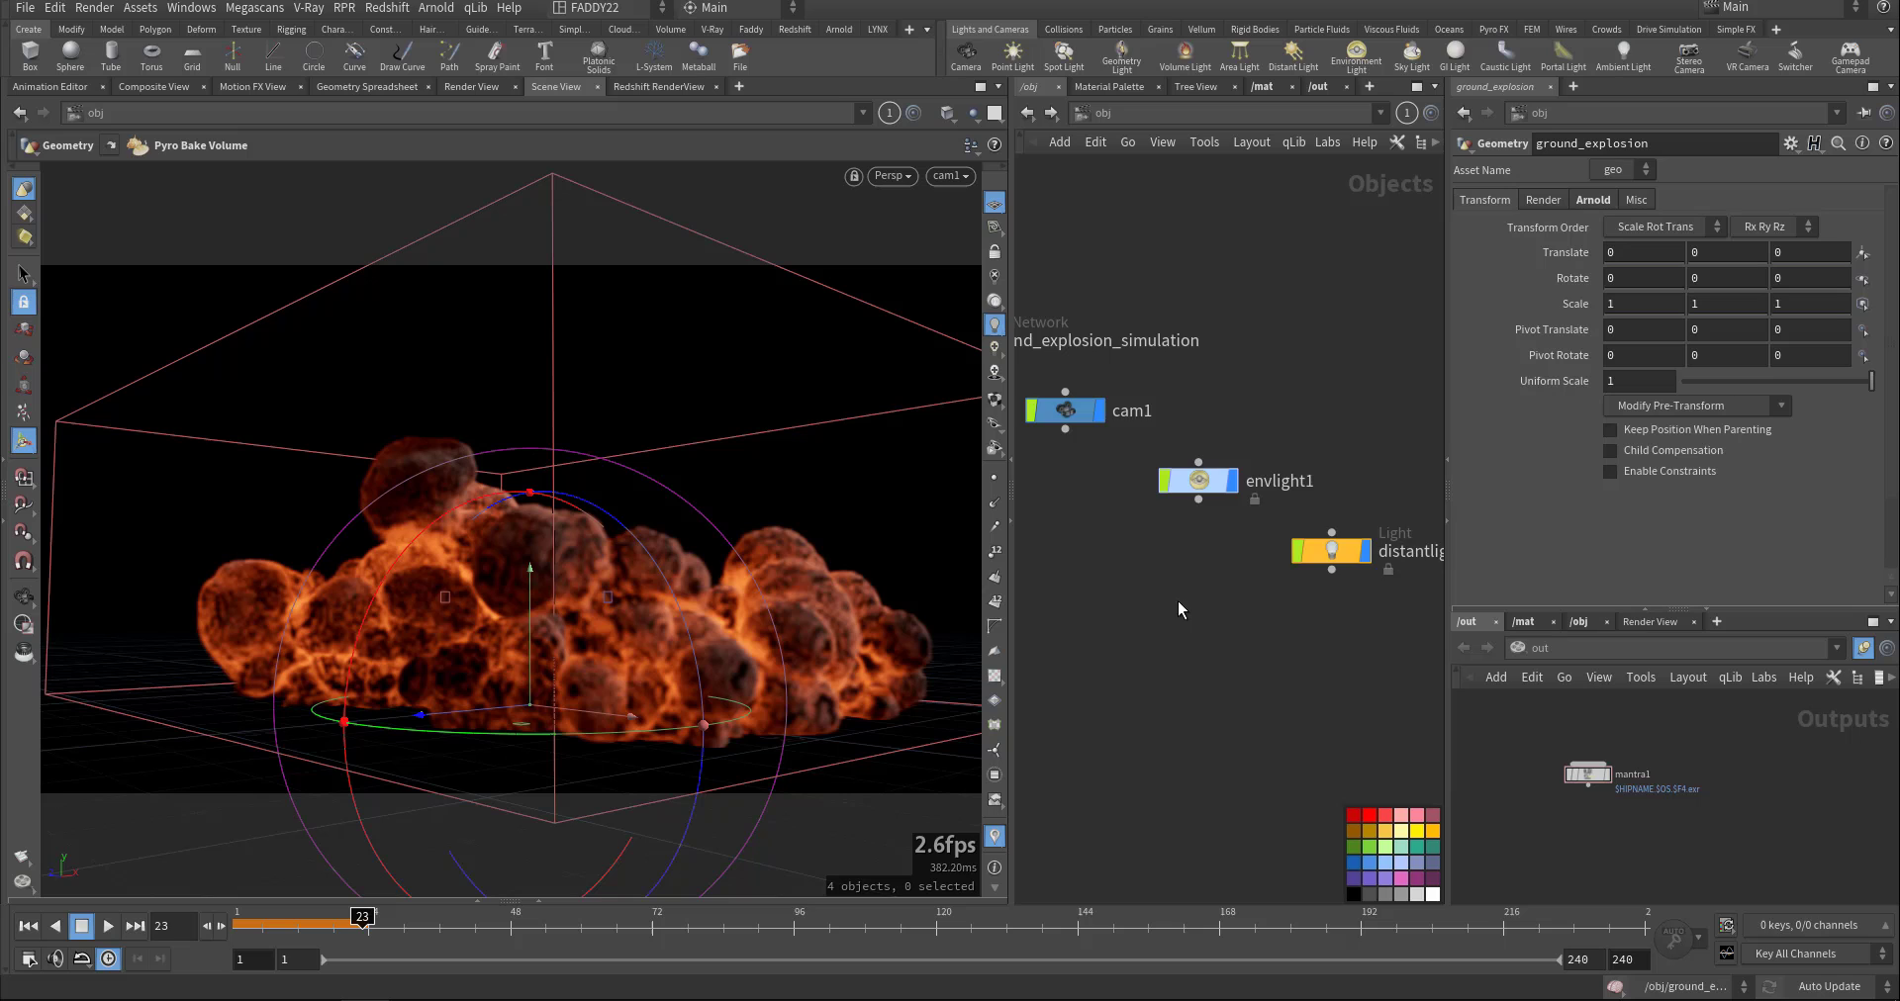
scroll(1177, 602, down, 3)
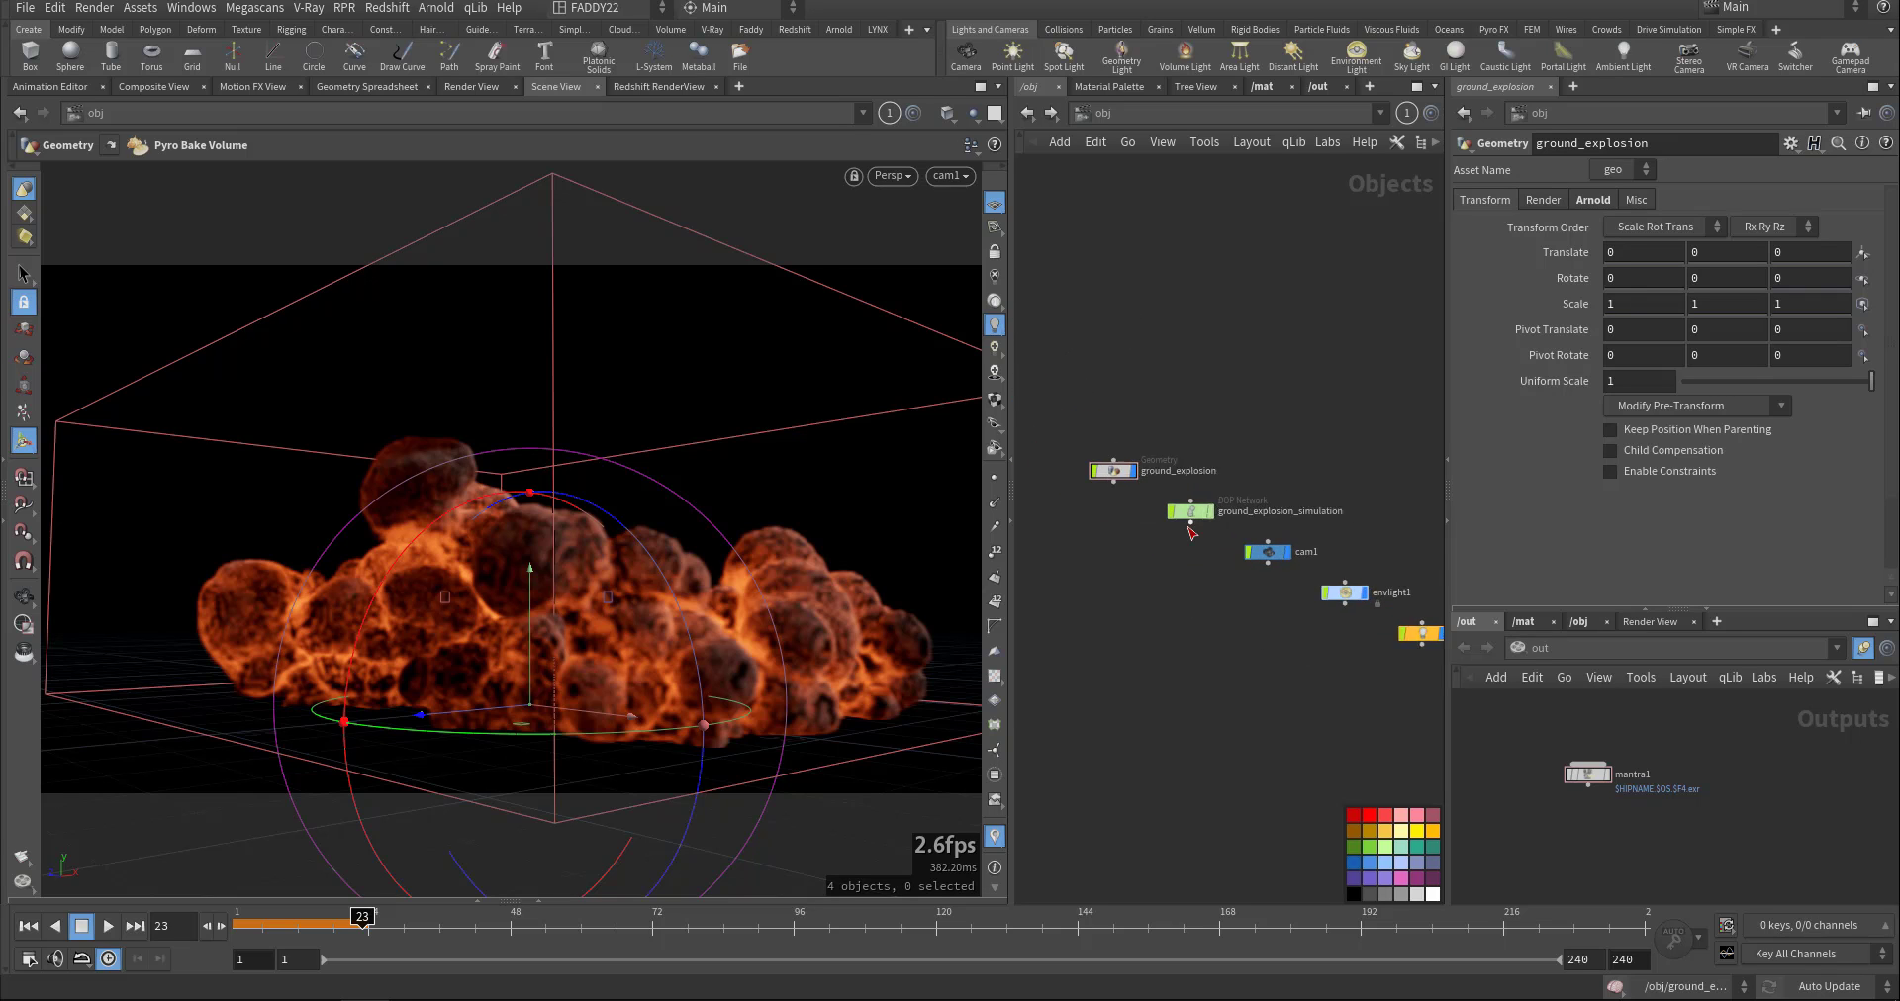
Enter ground_explosion and then the lopnet_pyrobakevolume1 Solaris network.
double_click(1114, 470)
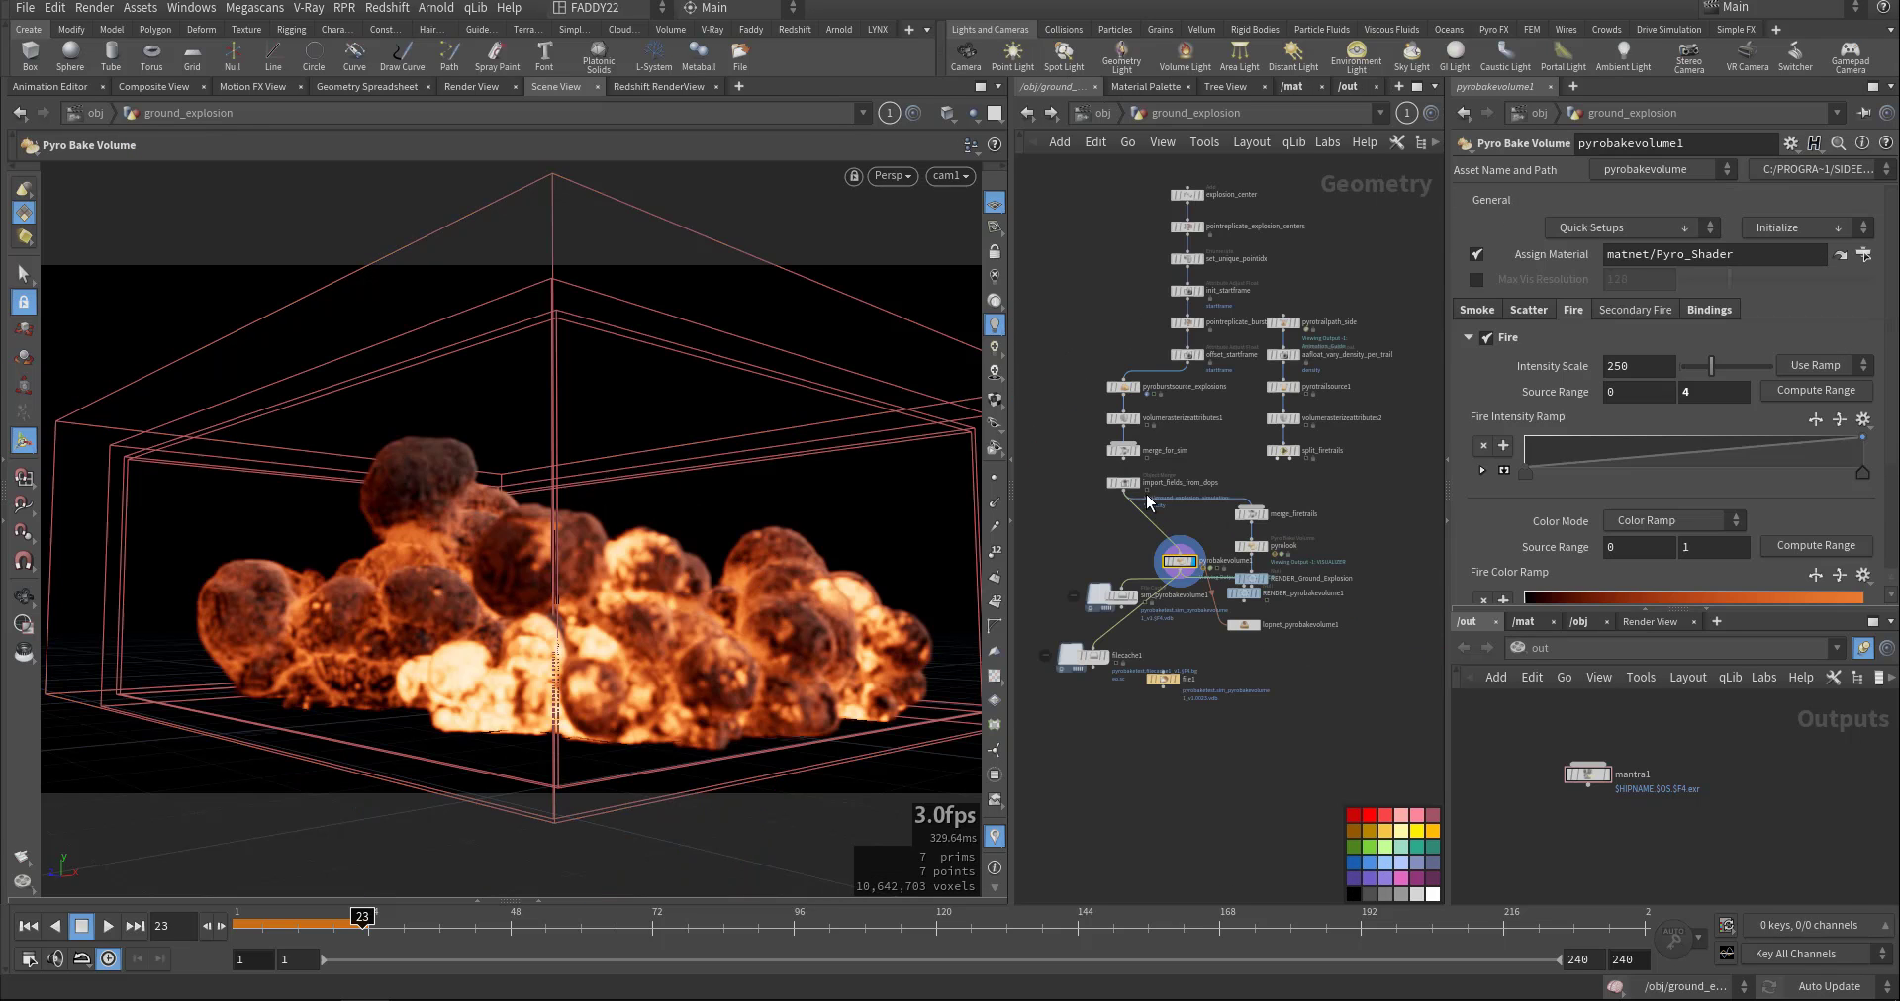
scroll(1208, 618, up, 3)
click(1243, 624)
scroll(1243, 624, up, 3)
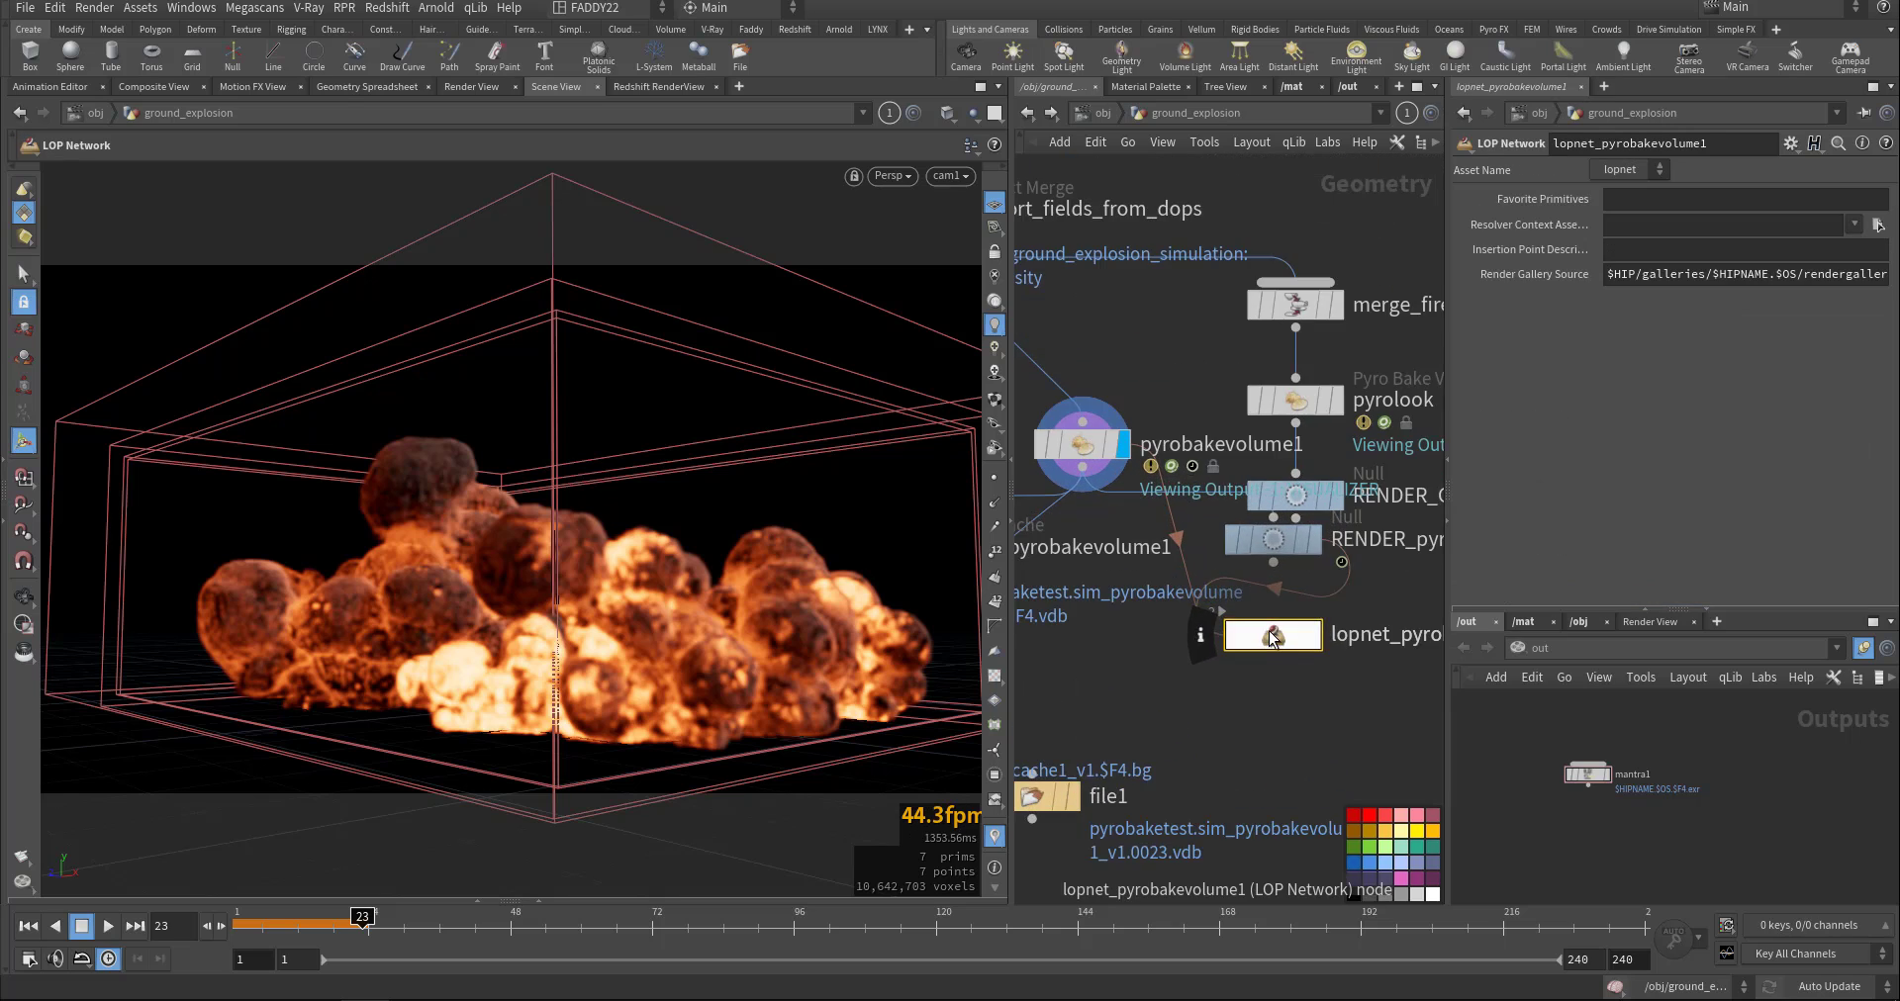
double_click(1273, 638)
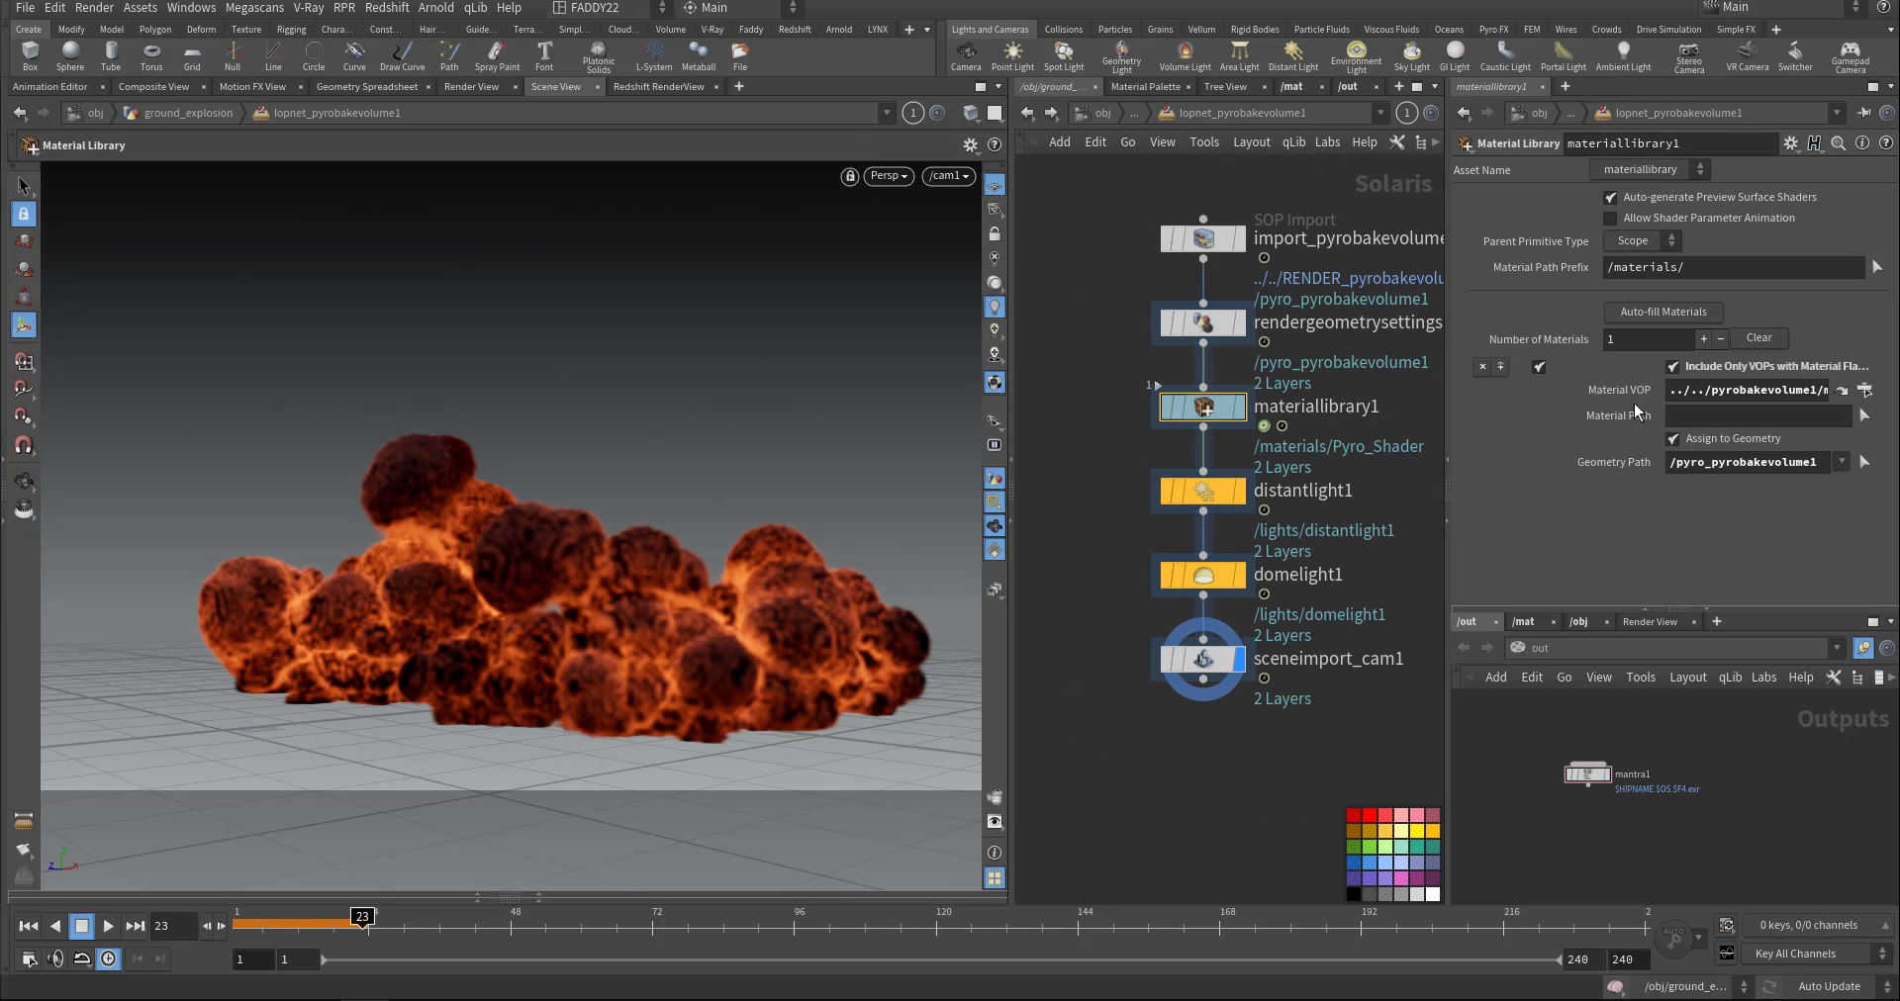
Inspect the material path, distantlight1, domelight1 and sceneimport_cam1, and move rendergeometrysettings1 aside.
drag(1677, 389, 1826, 390)
click(1162, 490)
drag(1111, 550, 1237, 619)
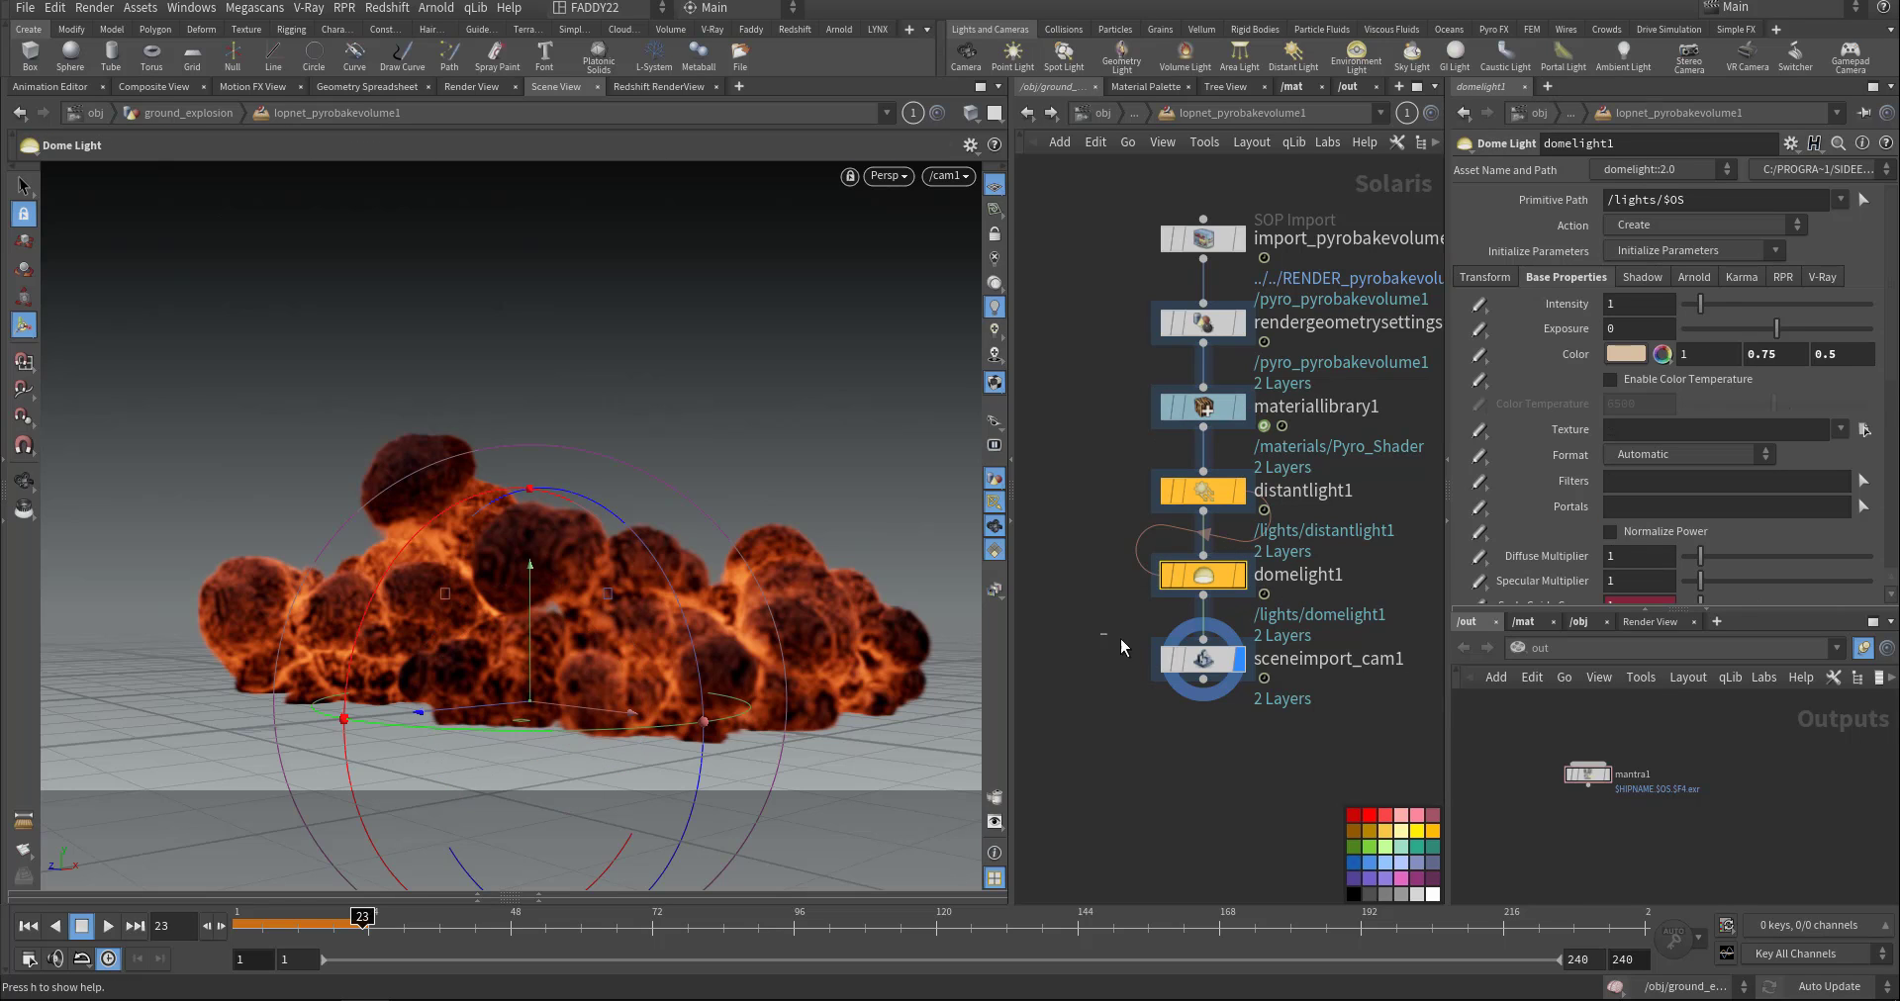
drag(1120, 638, 1274, 739)
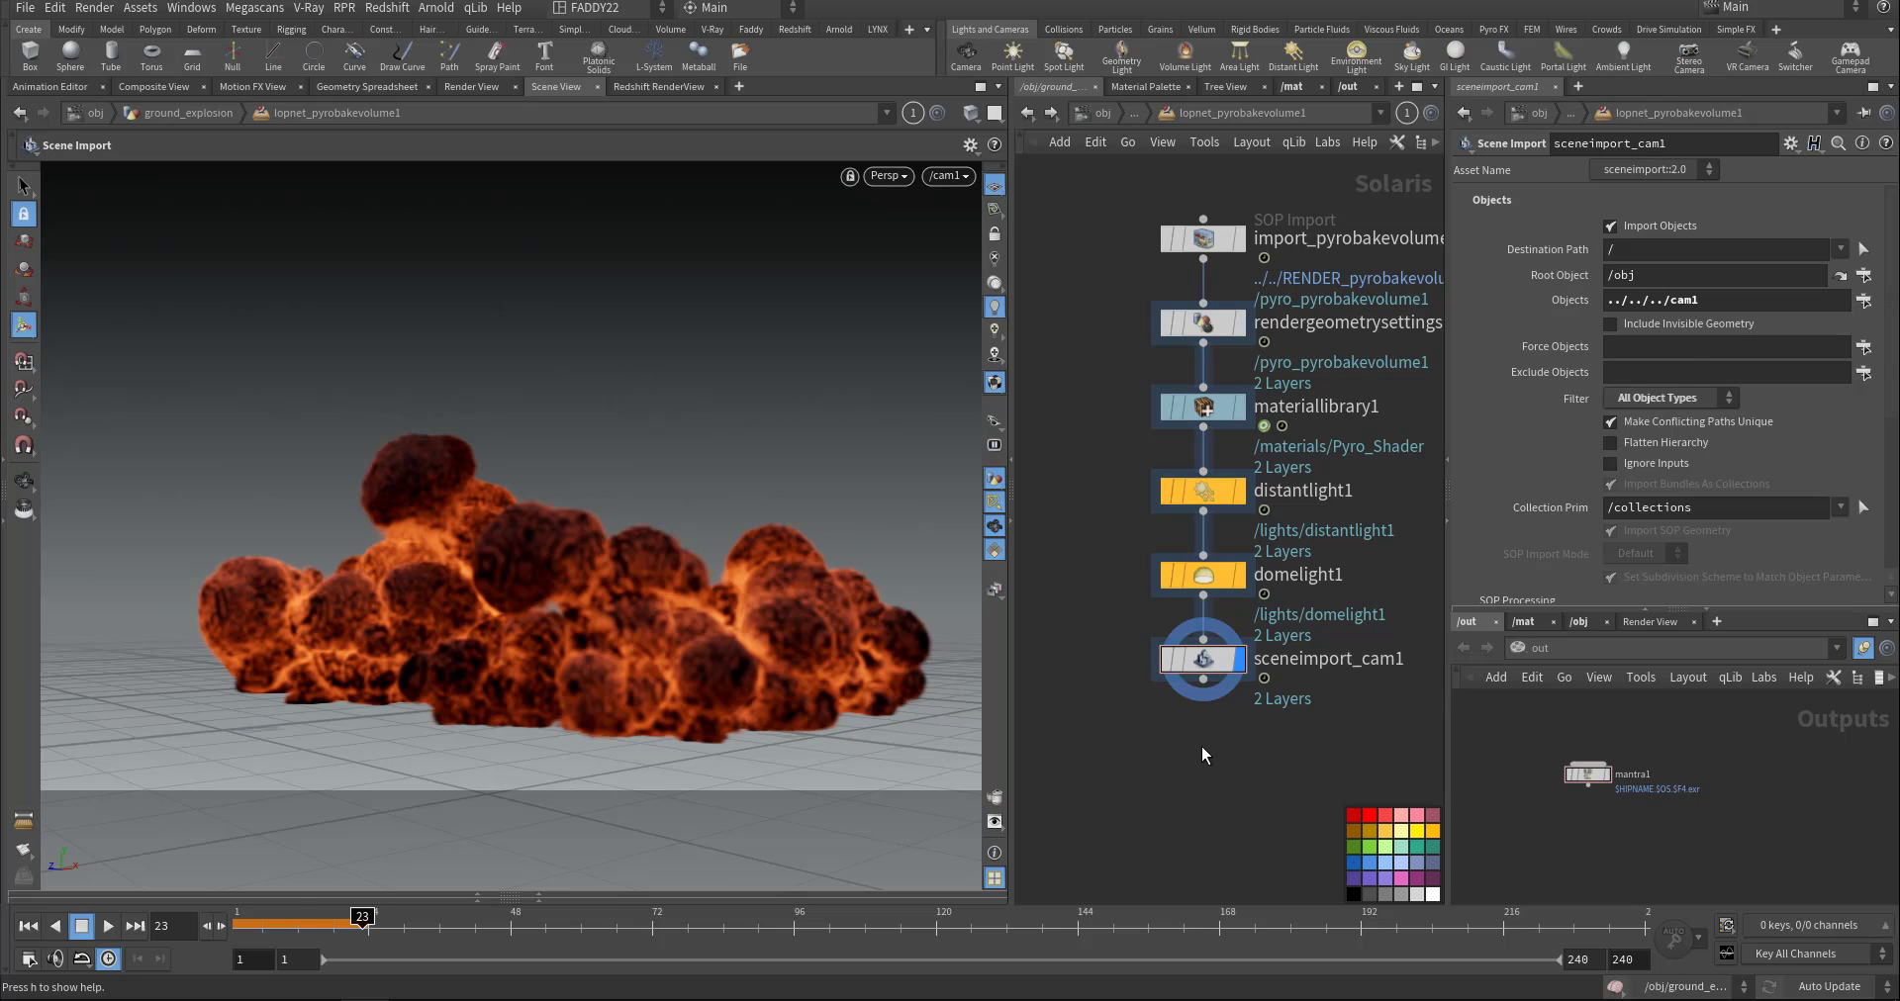
drag(1212, 327, 1163, 325)
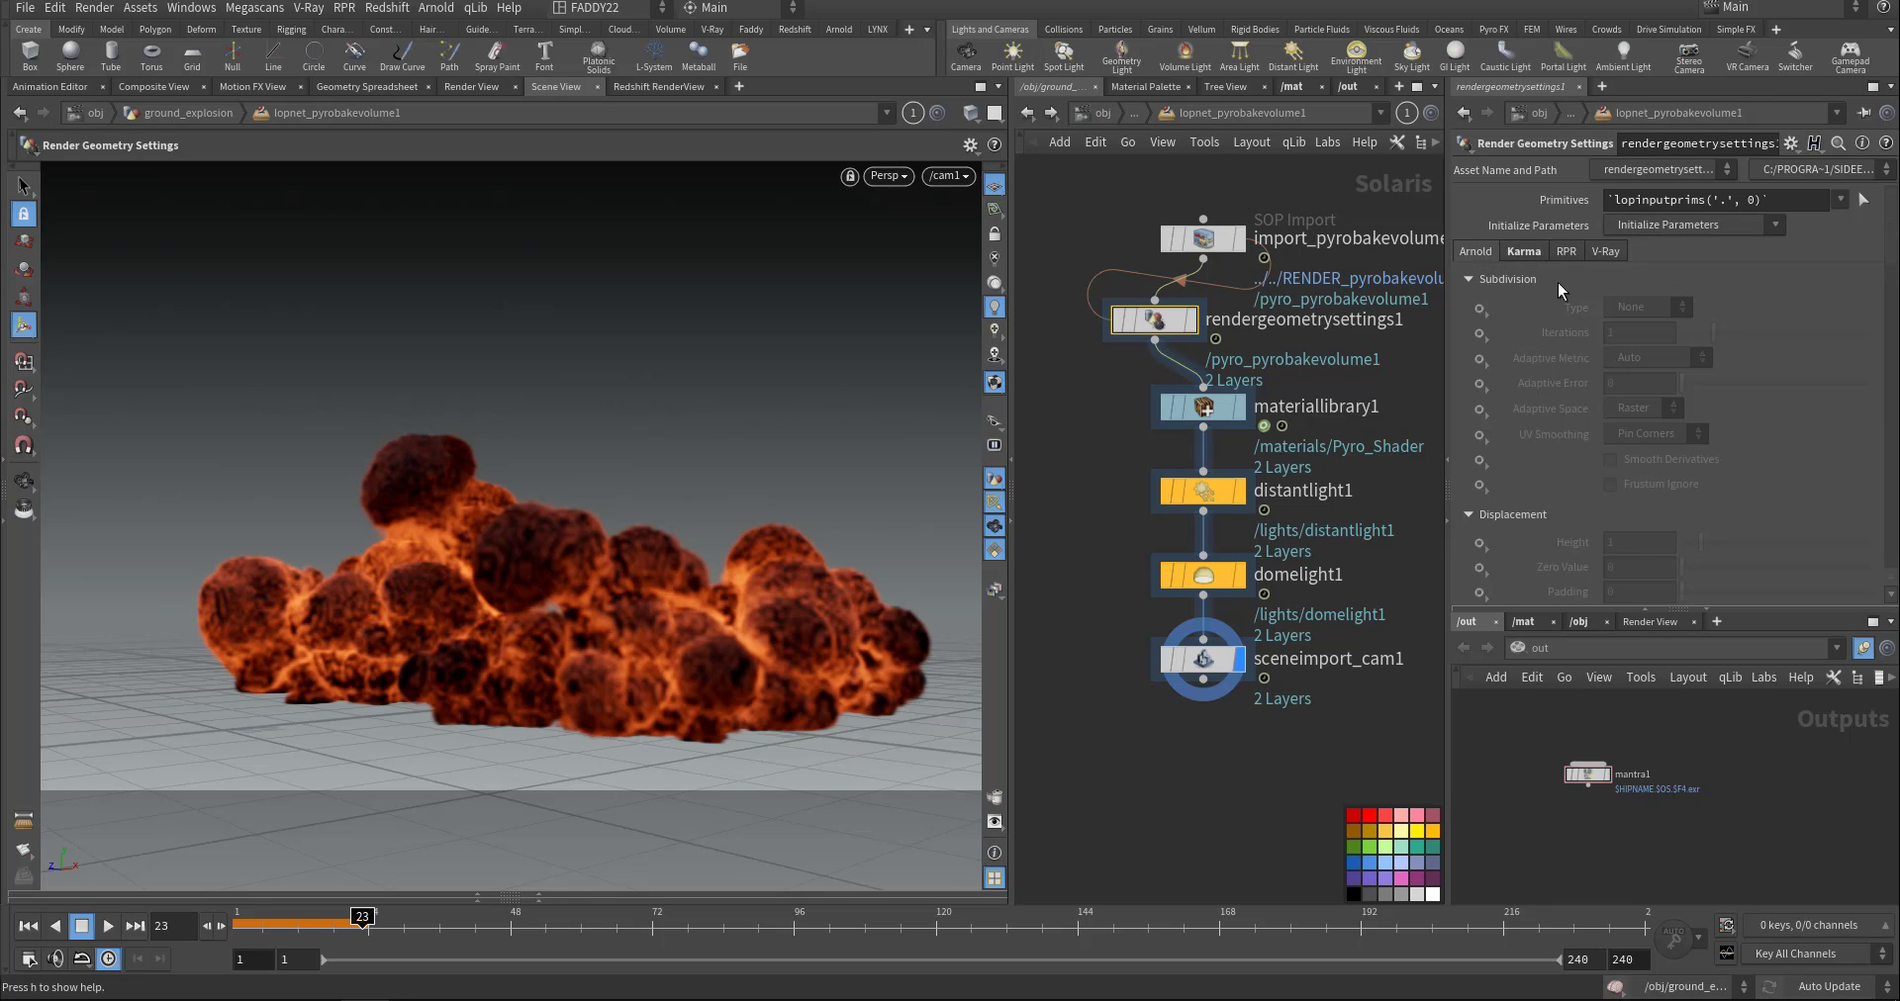
Add a displayed karma1 render node below sceneimport_cam1 and switch the viewport renderer to Karma.
key(Tab)
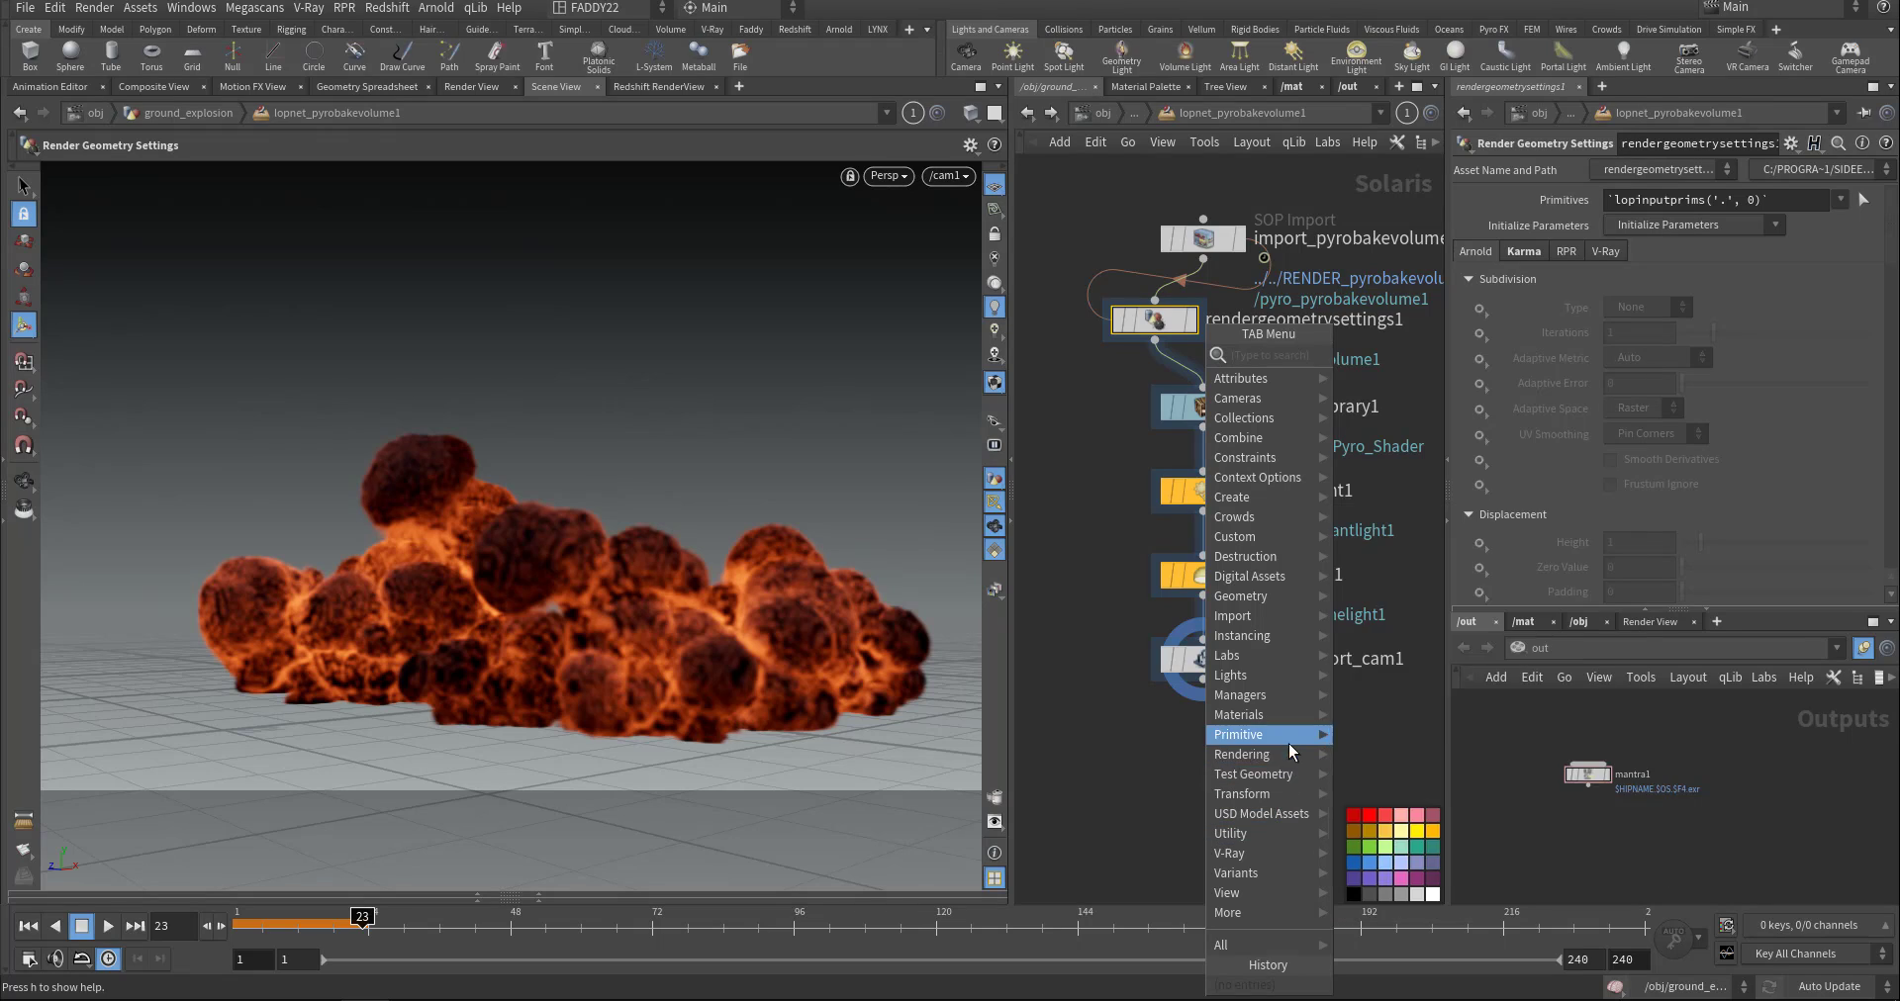
mouse_move(1287, 756)
click(1422, 798)
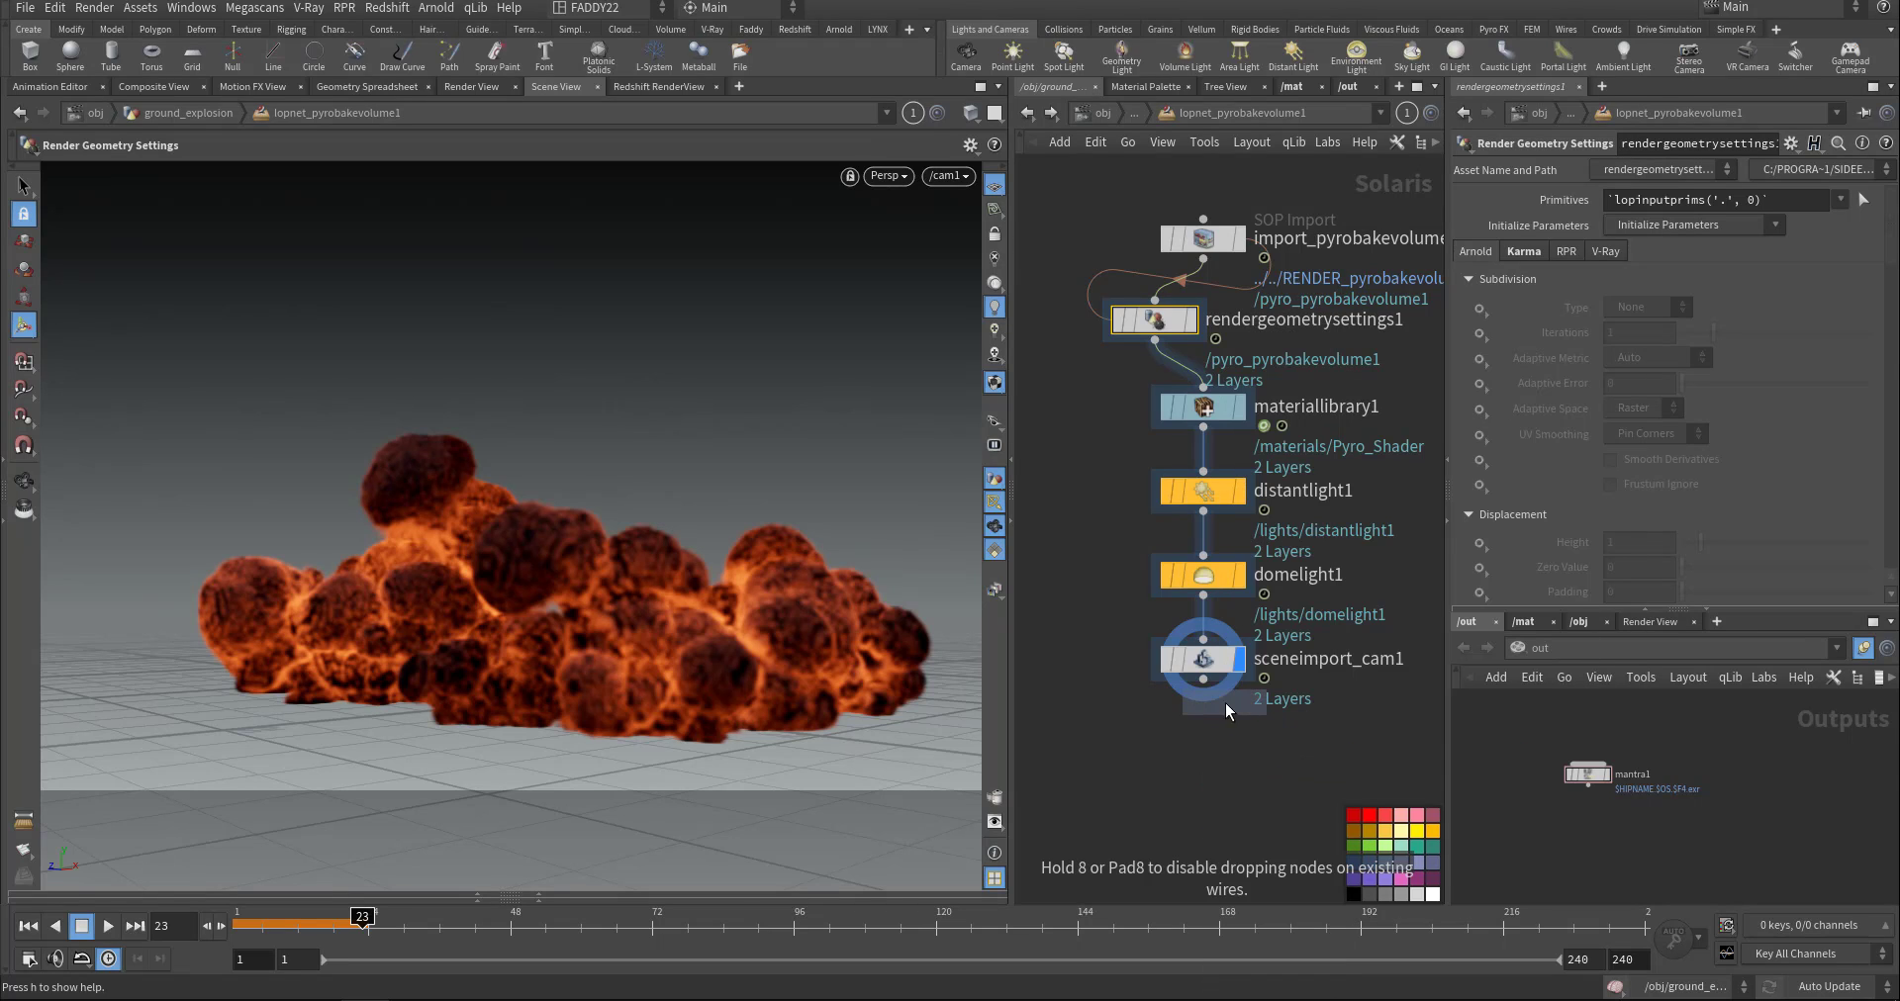
click(1221, 785)
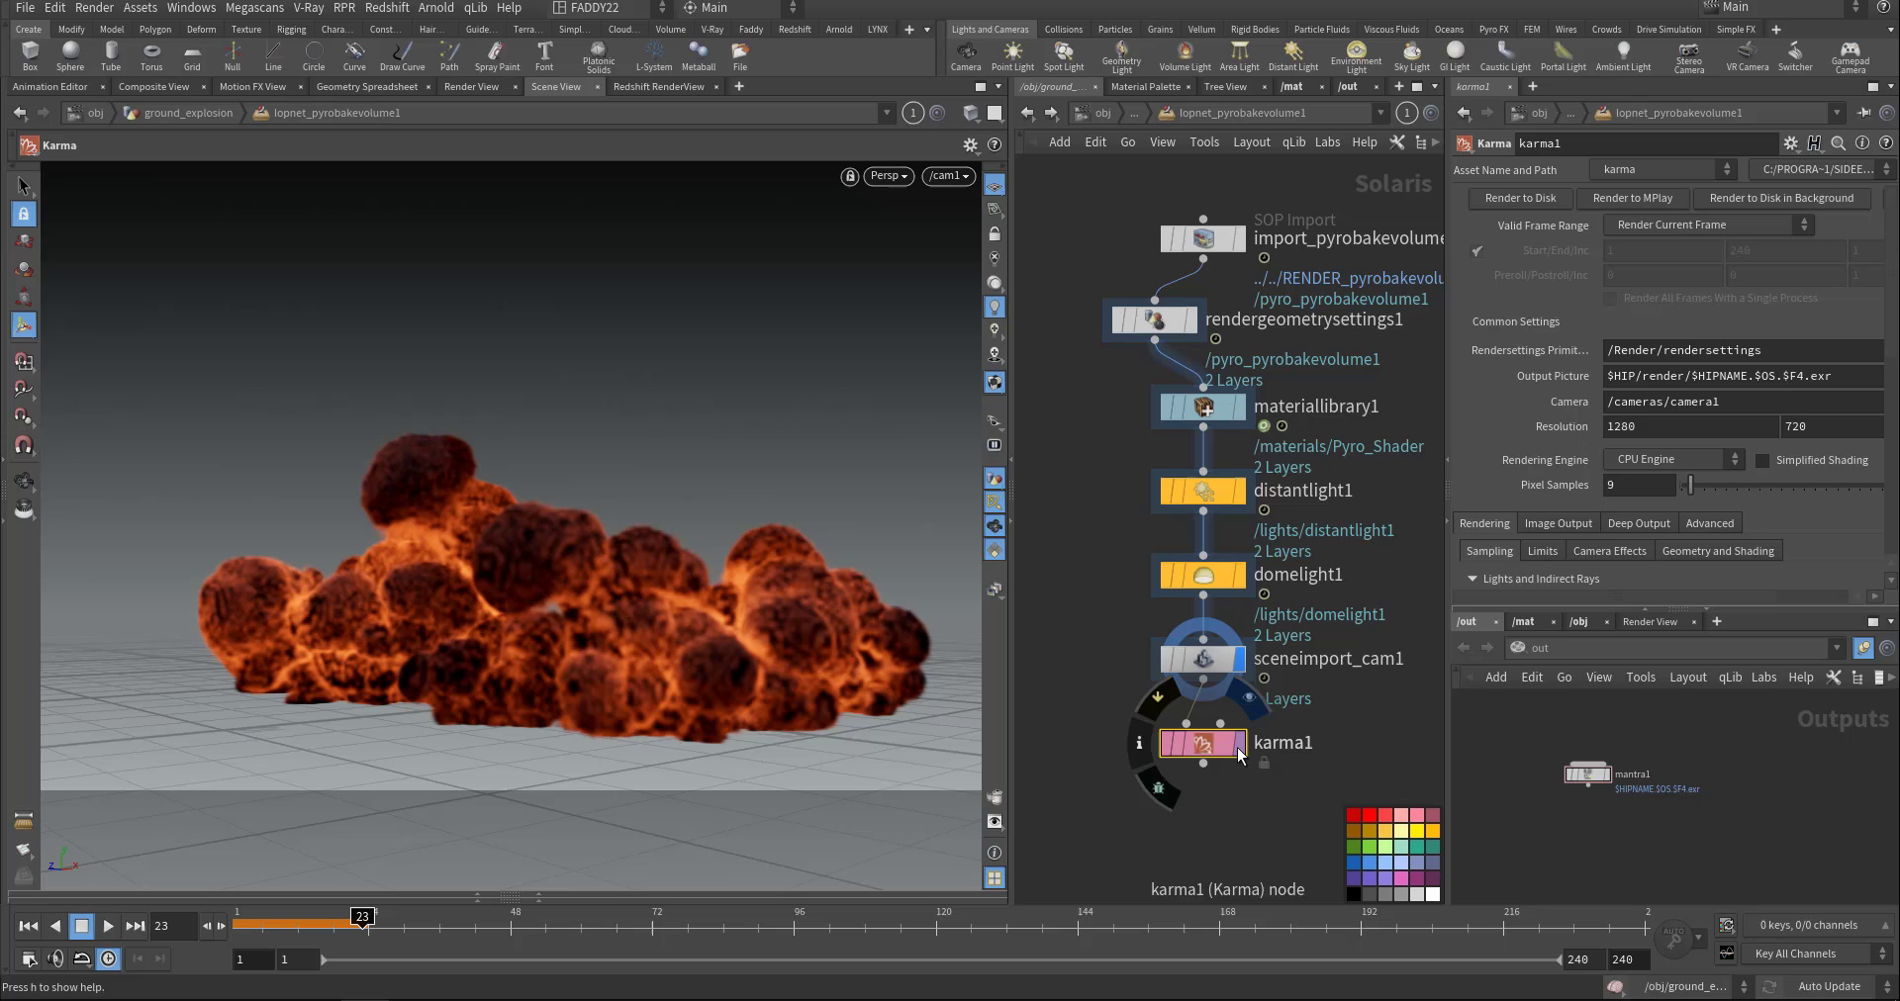
click(1239, 744)
click(887, 176)
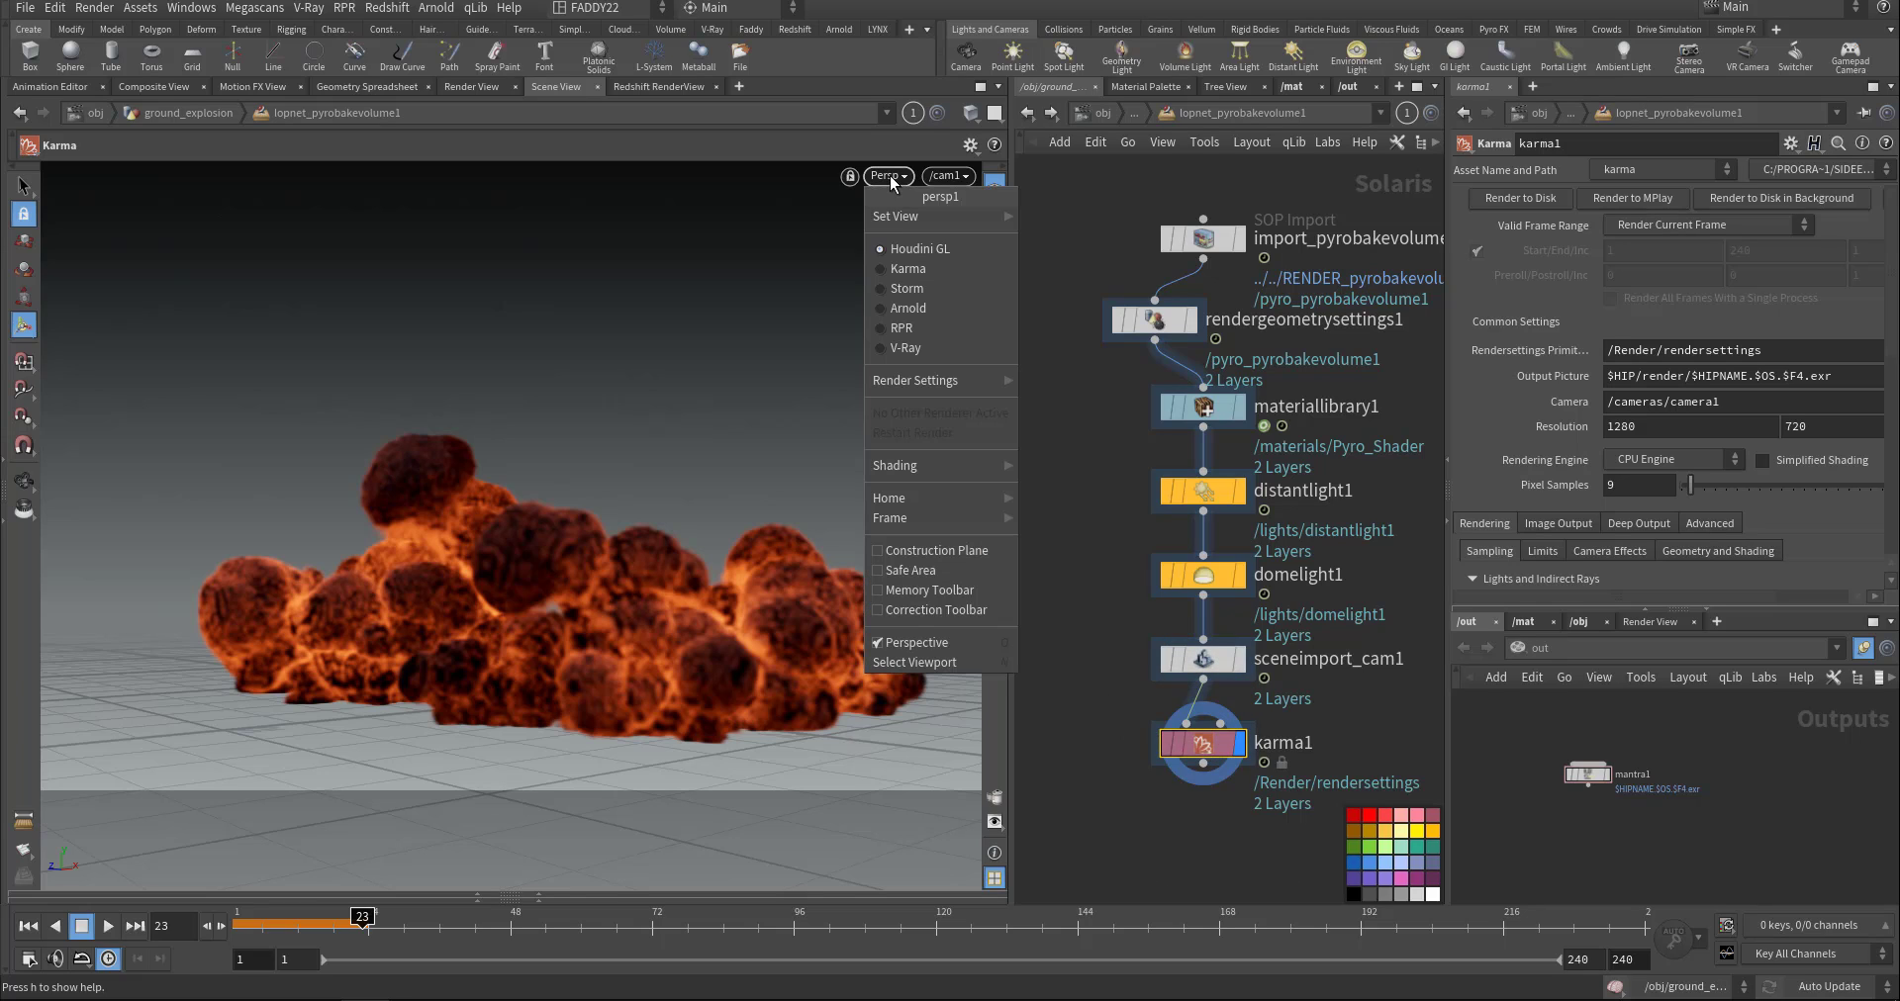
click(930, 275)
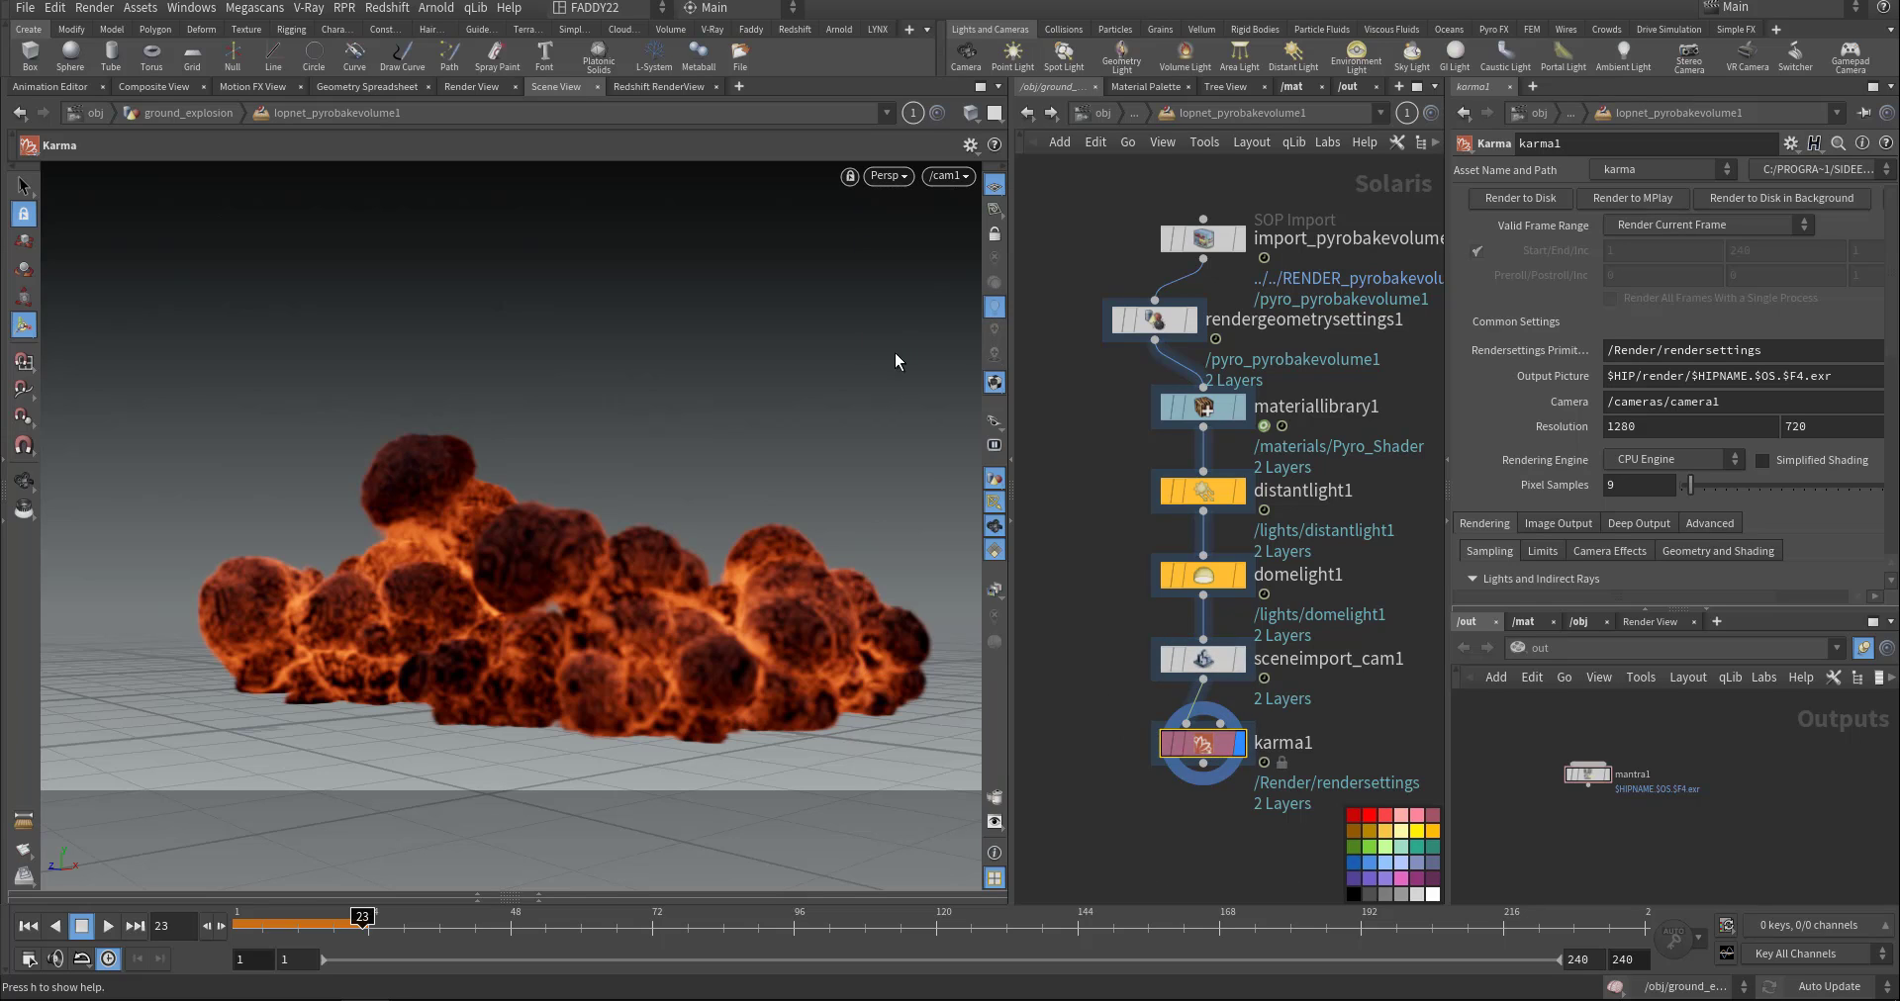